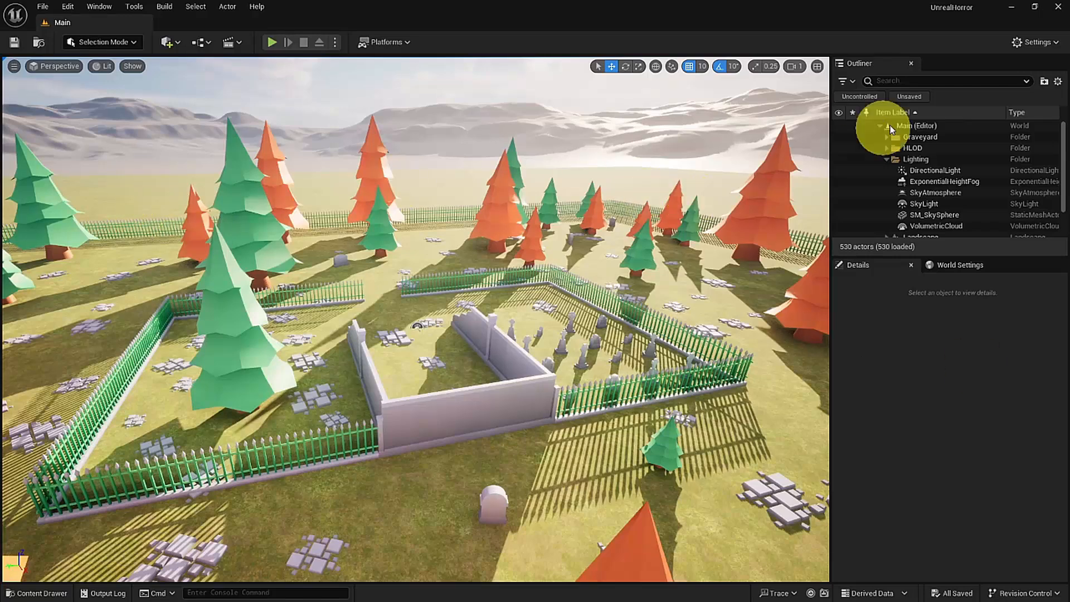
In the project settings, find the exposure options, turn off Auto Exposure and set Auto Exposure Bias to 0
{"action": "left_click", "coordinate": [1030, 42]}
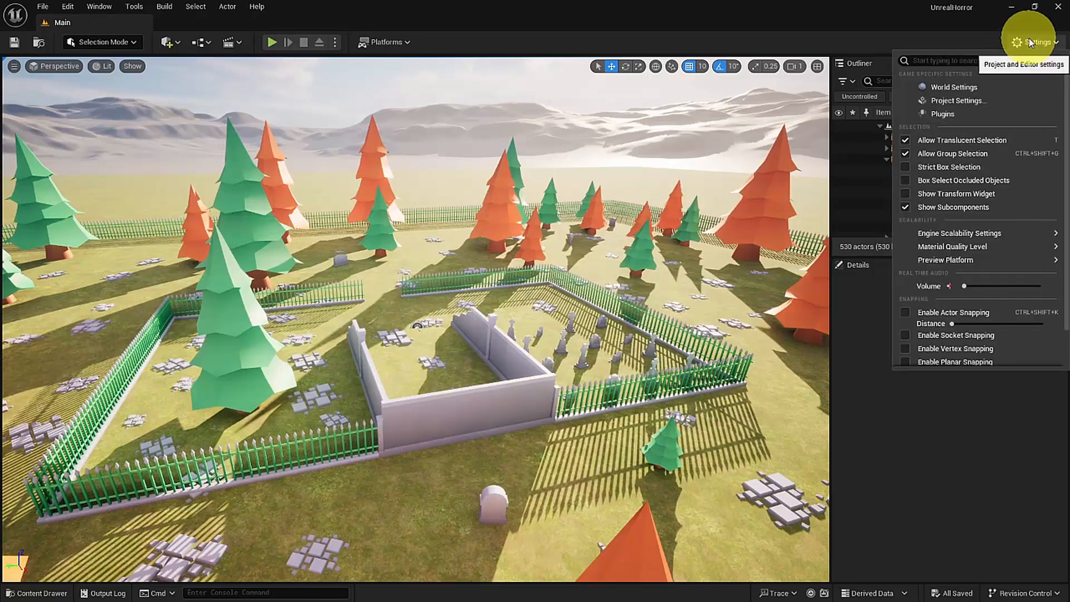
{"action": "left_click", "coordinate": [982, 102]}
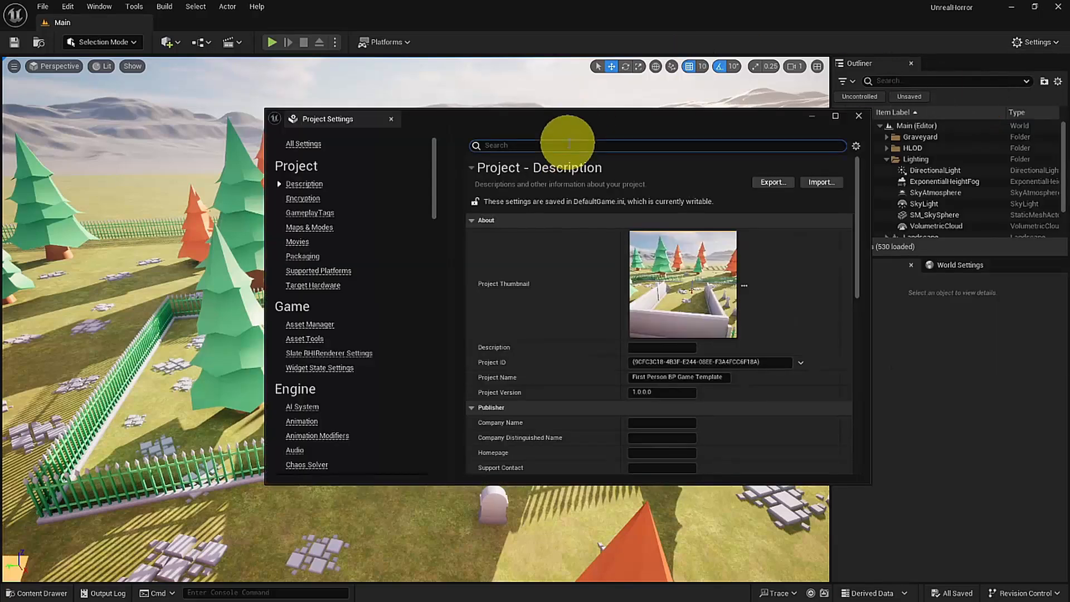
{"action": "left_click", "coordinate": [569, 143]}
{"action": "type", "text": "ex"}
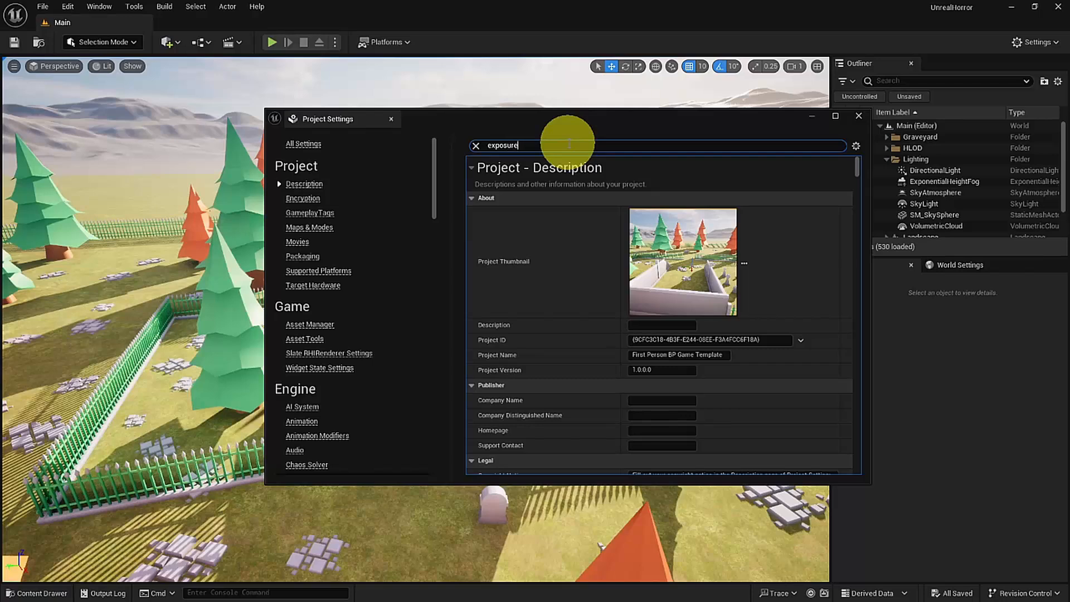
{"action": "type", "text": "posure"}
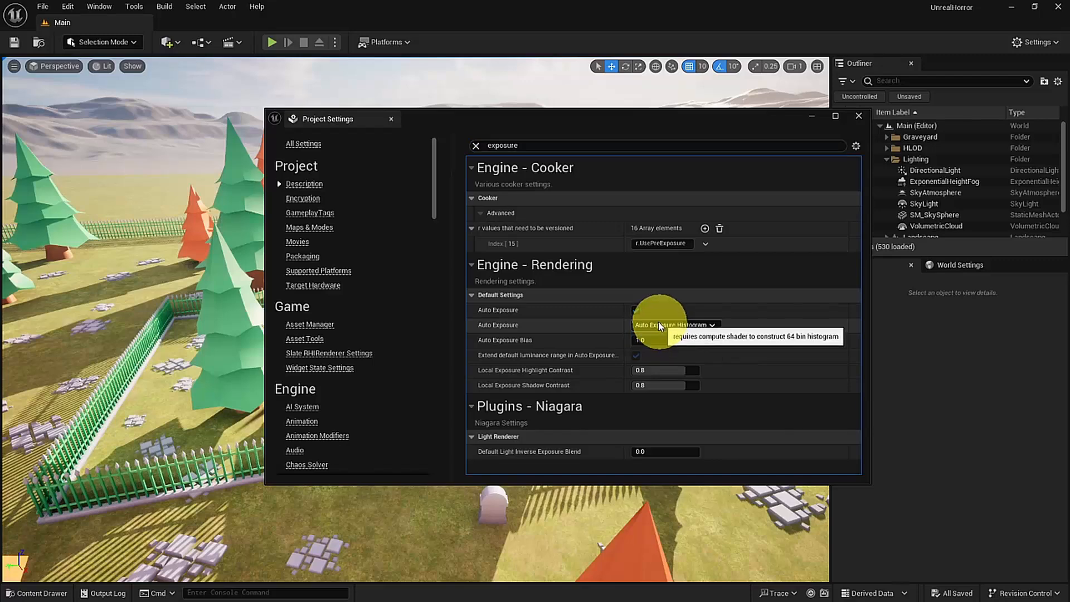
{"action": "left_click", "coordinate": [636, 311]}
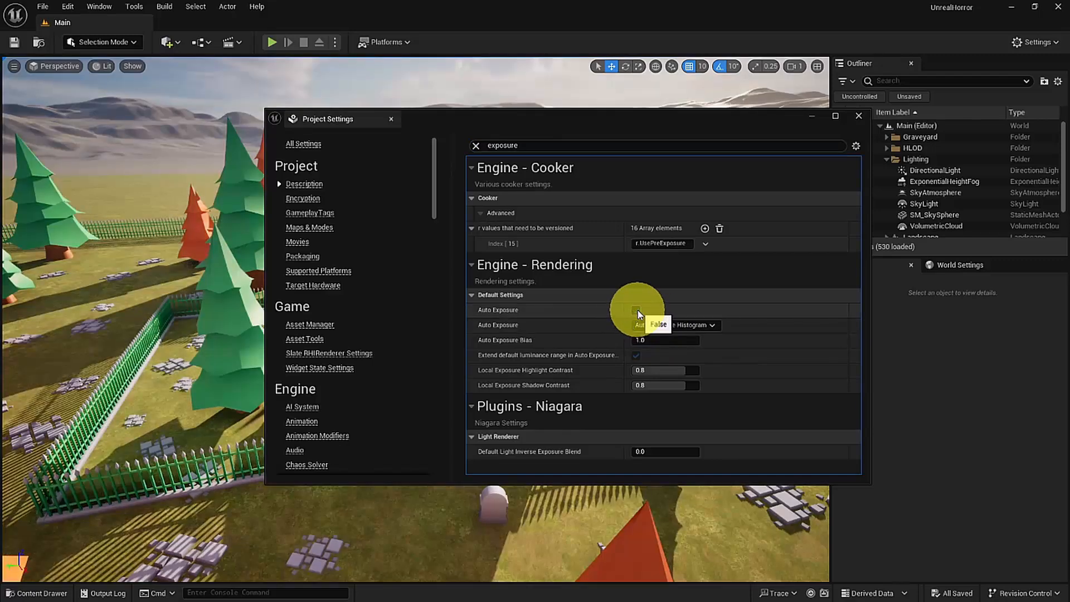
{"action": "left_click", "coordinate": [659, 341]}
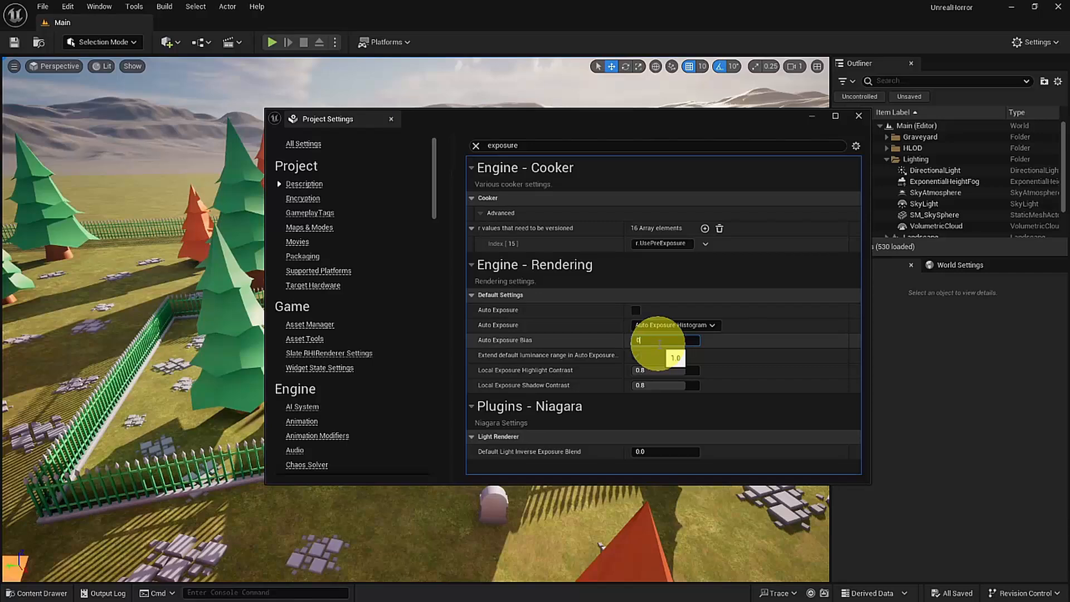
{"action": "type", "text": "0"}
{"action": "key", "text": "Return"}
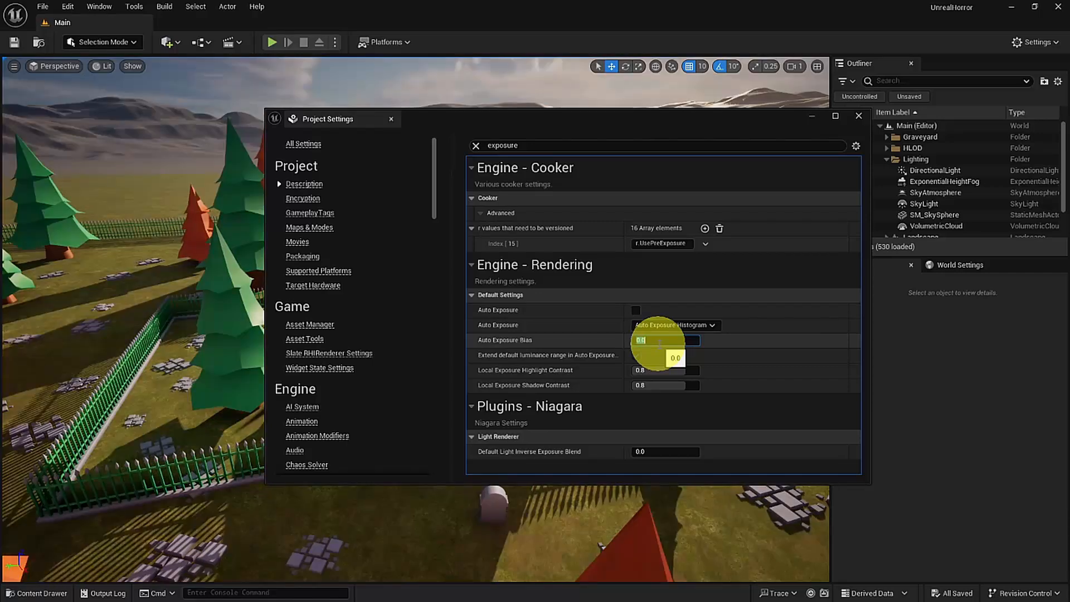
{"action": "left_click", "coordinate": [859, 116]}
Find BP_Sky_Sphere in the Engine content and place it in the level inside the walled area
{"action": "right_click_drag", "start_coordinate": [513, 358], "coordinate": [525, 322]}
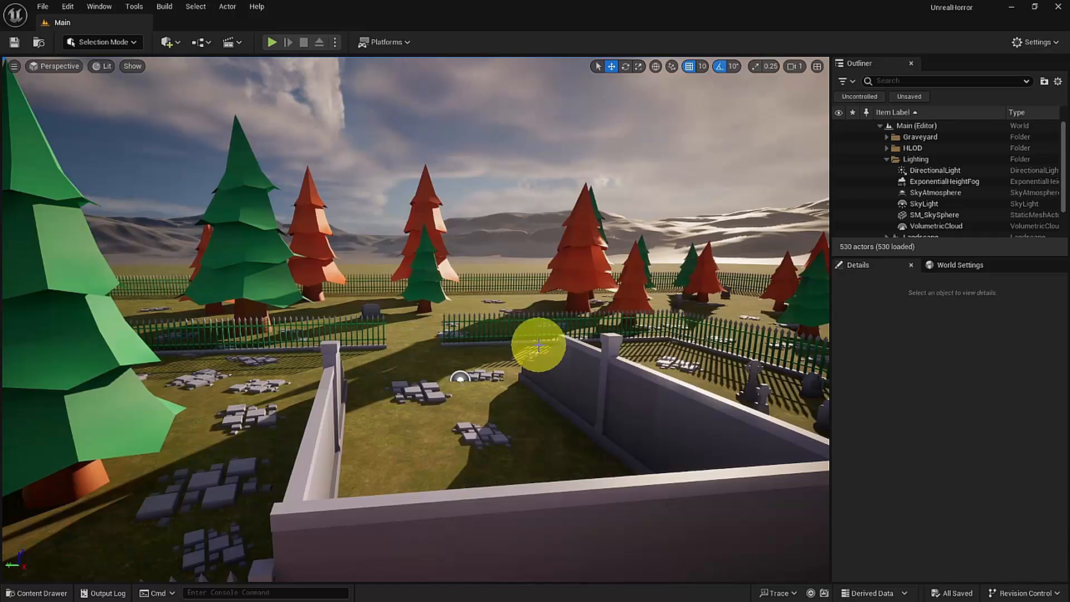
{"action": "key", "text": "ctrl+space"}
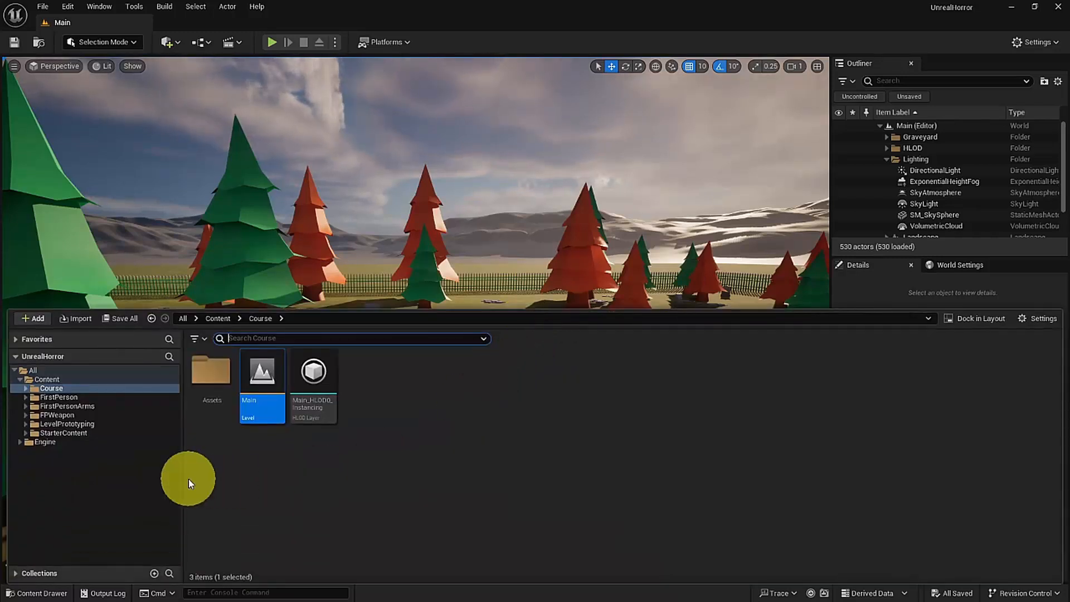
{"action": "left_click", "coordinate": [74, 444]}
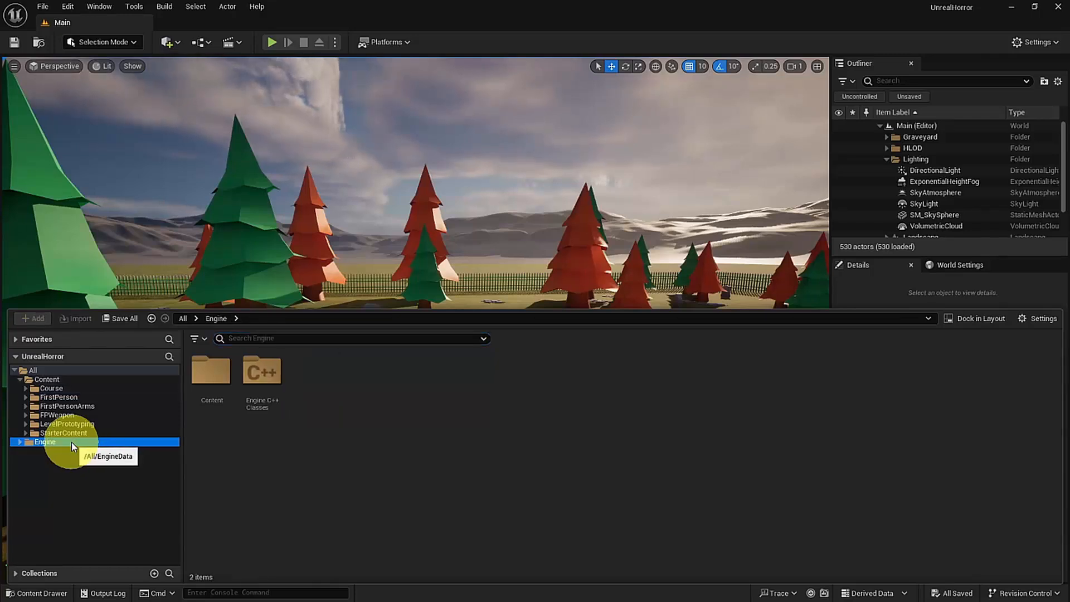
{"action": "left_click", "coordinate": [1041, 320]}
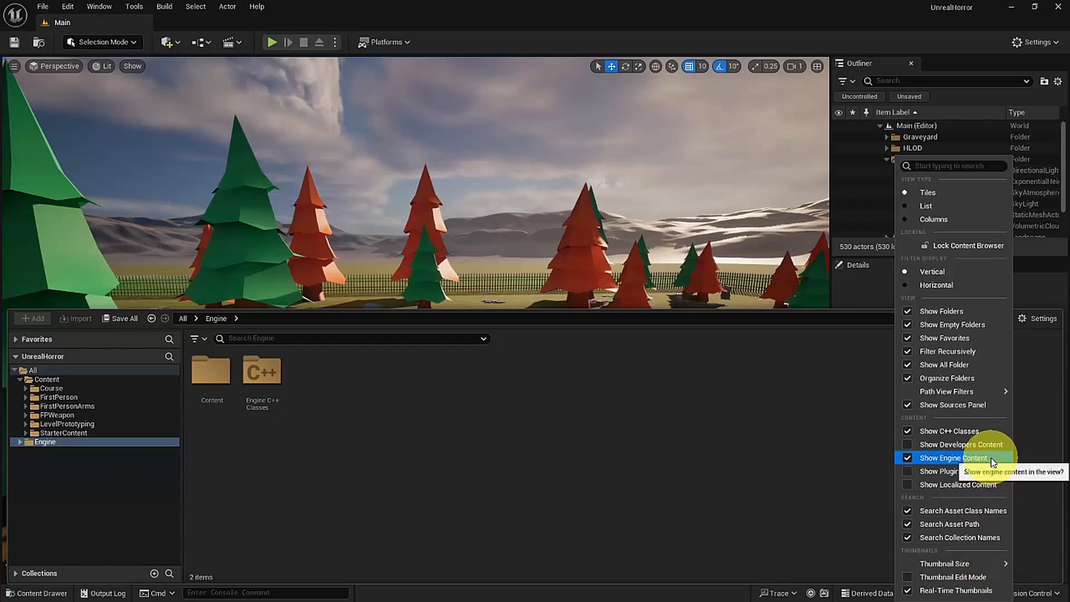
{"action": "left_click", "coordinate": [217, 391]}
{"action": "double_click", "coordinate": [218, 391]}
{"action": "left_click", "coordinate": [251, 339]}
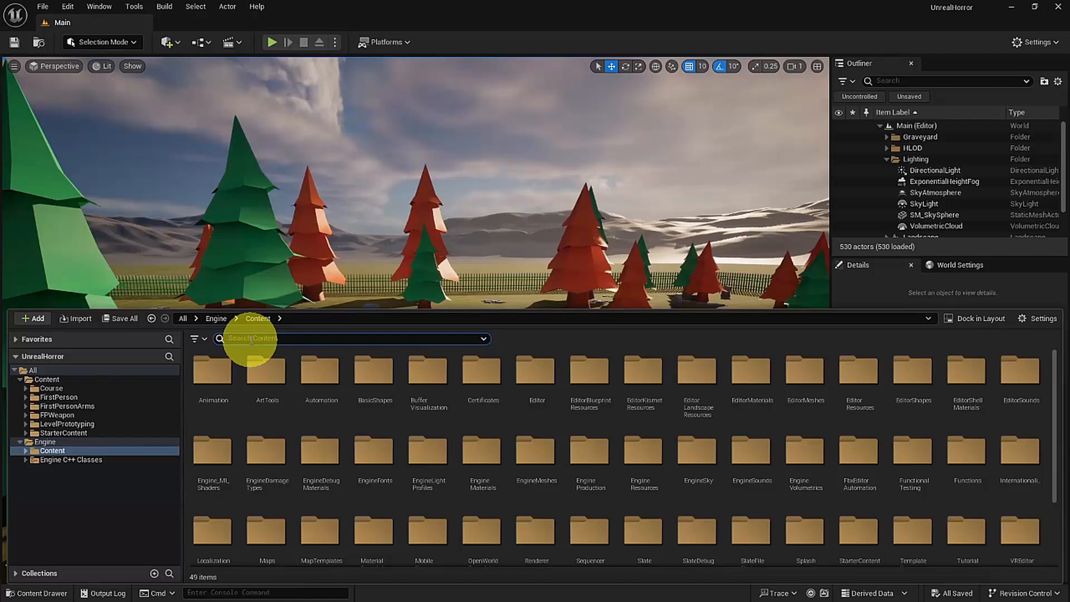
{"action": "type", "text": "BP_sky"}
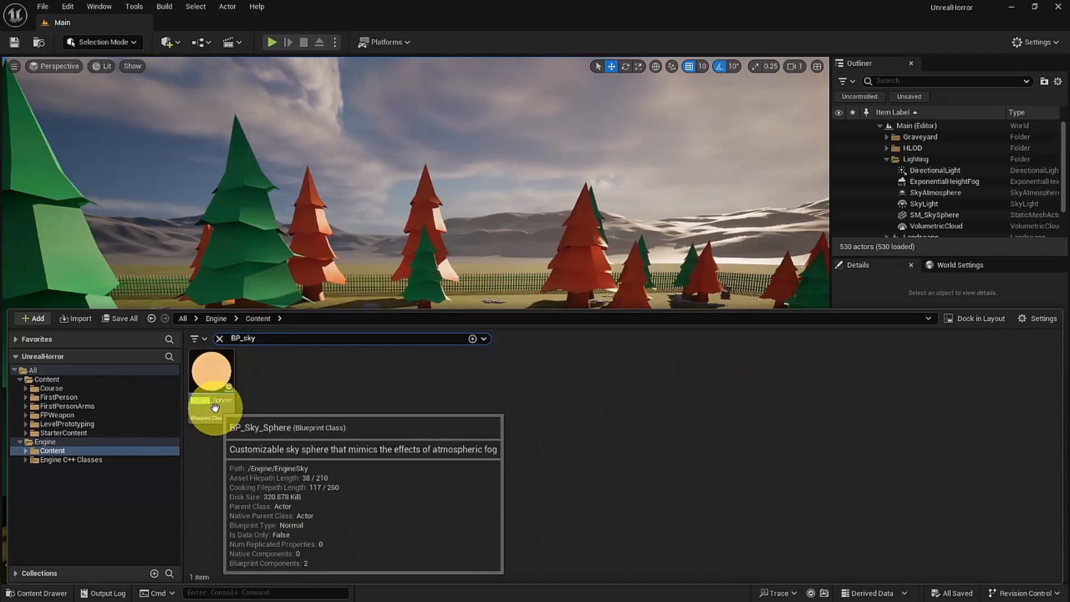
{"action": "left_click_drag", "start_coordinate": [215, 407], "coordinate": [449, 381]}
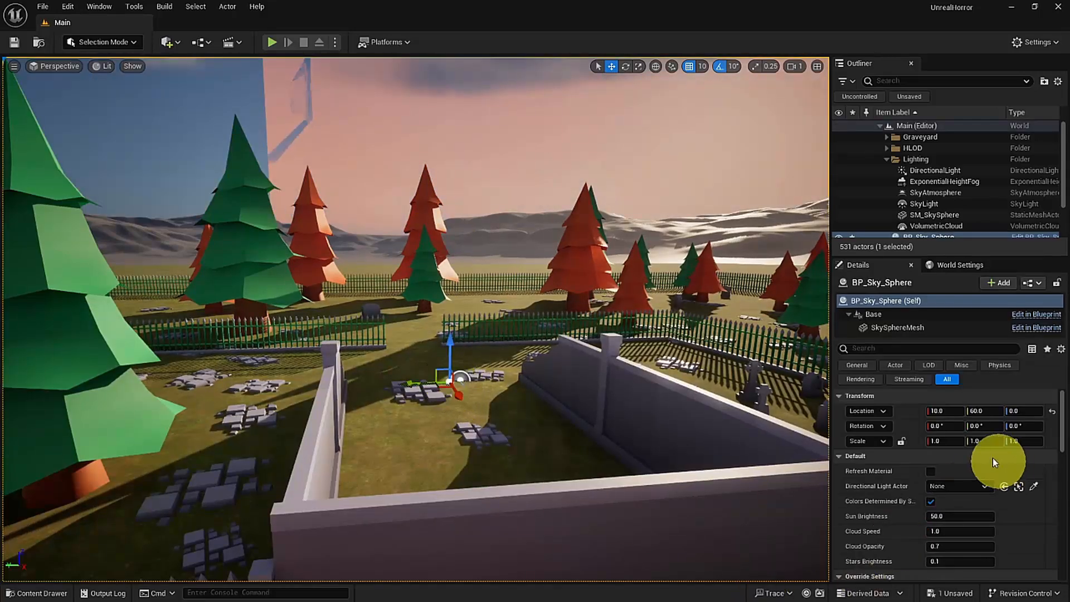
Set the sky sphere's X and Y location to 0
{"action": "left_click", "coordinate": [942, 411]}
{"action": "type", "text": "0"}
{"action": "key", "text": "Tab"}
{"action": "type", "text": "0"}
{"action": "key", "text": "Tab"}
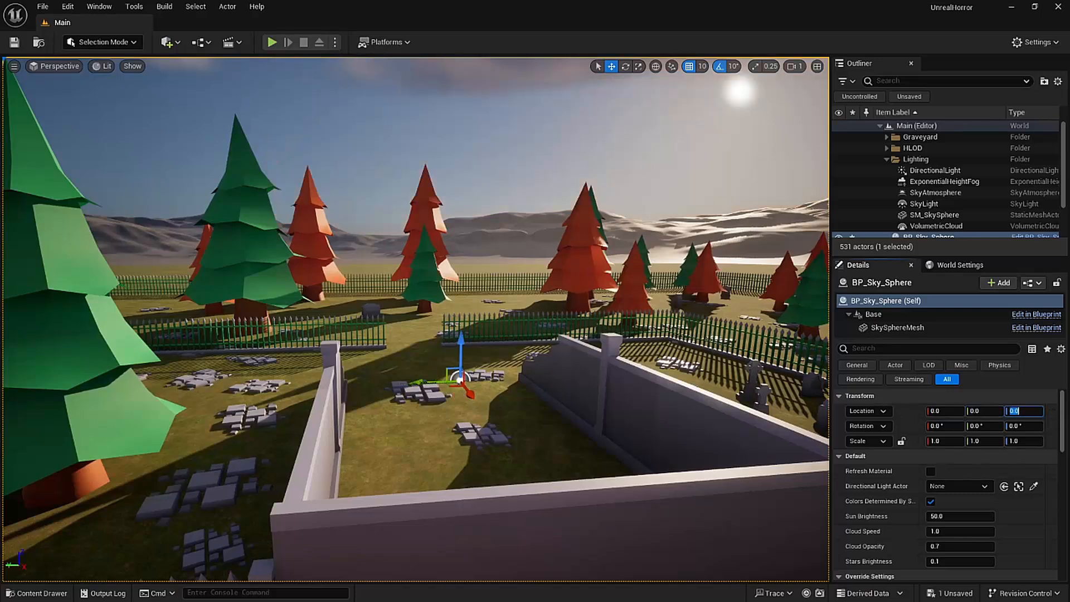
{"action": "key", "text": "Return"}
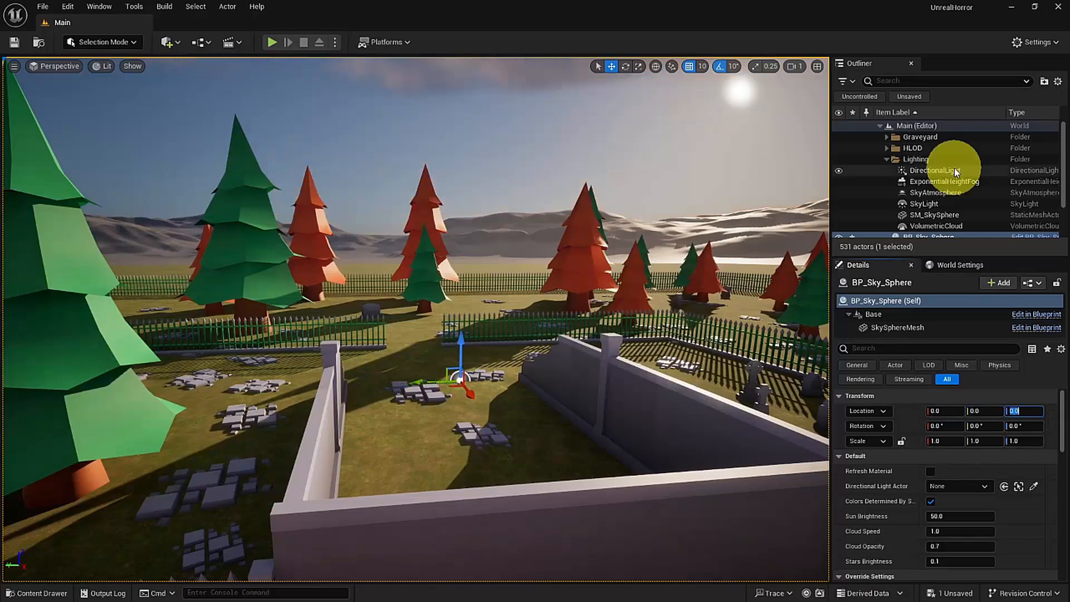
Move BP_Sky_Sphere into the Lighting folder and delete the old SM_SkySphere actor
{"action": "scroll", "coordinate": [955, 174], "scroll_direction": "down", "scroll_amount": 1}
{"action": "left_click_drag", "start_coordinate": [952, 233], "coordinate": [920, 152]}
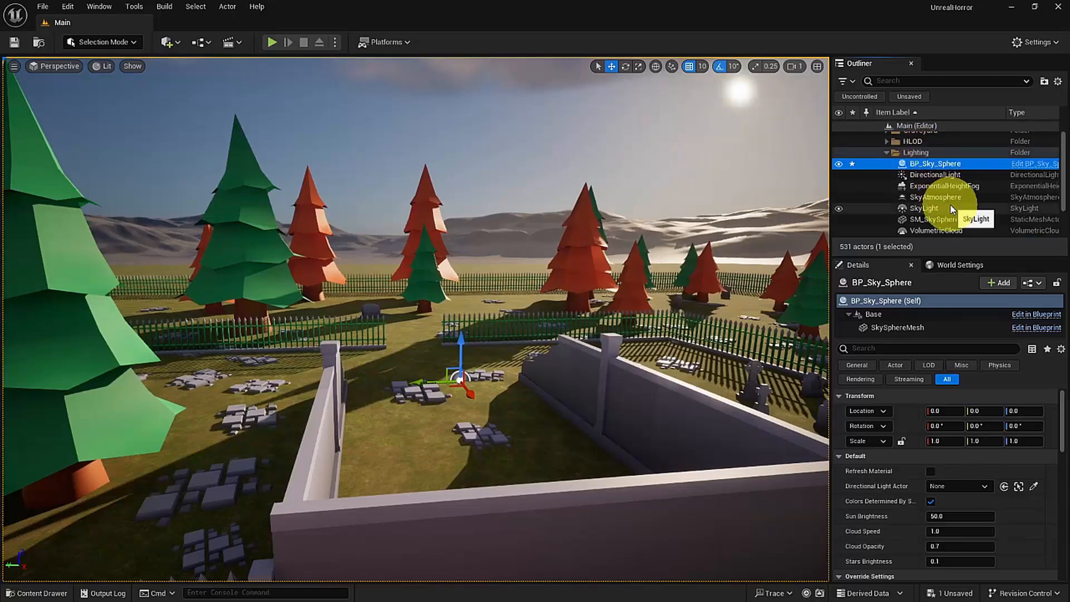
{"action": "left_click", "coordinate": [968, 221]}
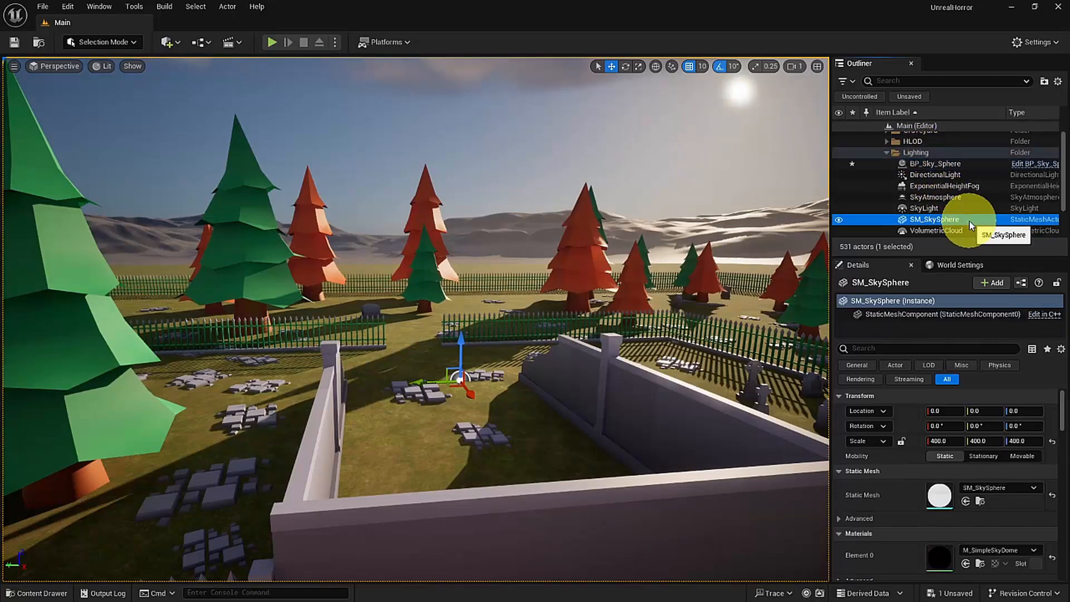
{"action": "key", "text": "Delete"}
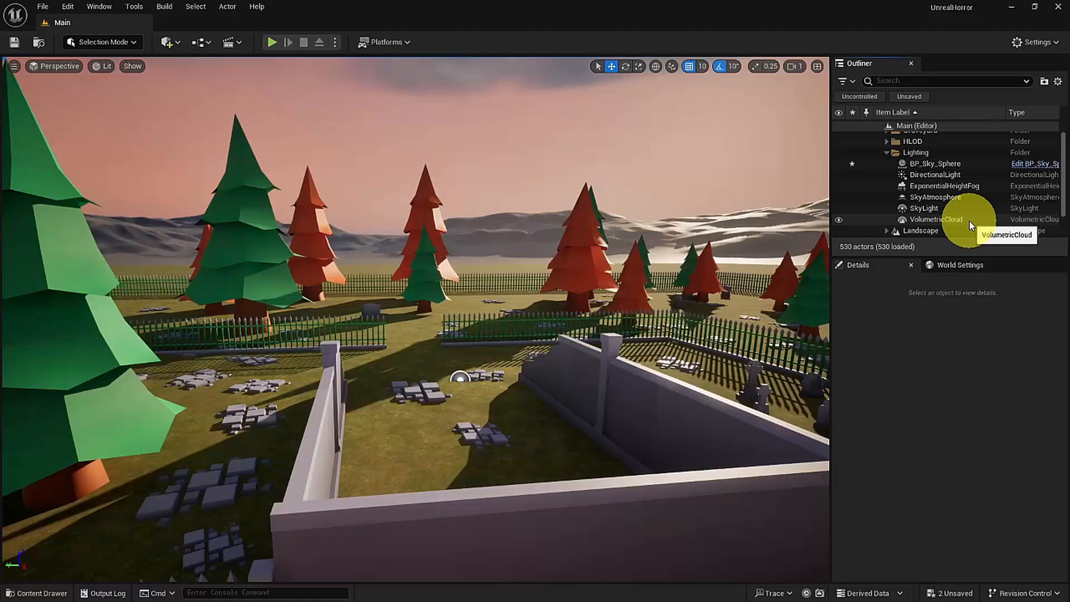
Set the Sun Height of BP_Sky_Sphere to -1.0 to get a night sky
{"action": "left_click", "coordinate": [951, 164]}
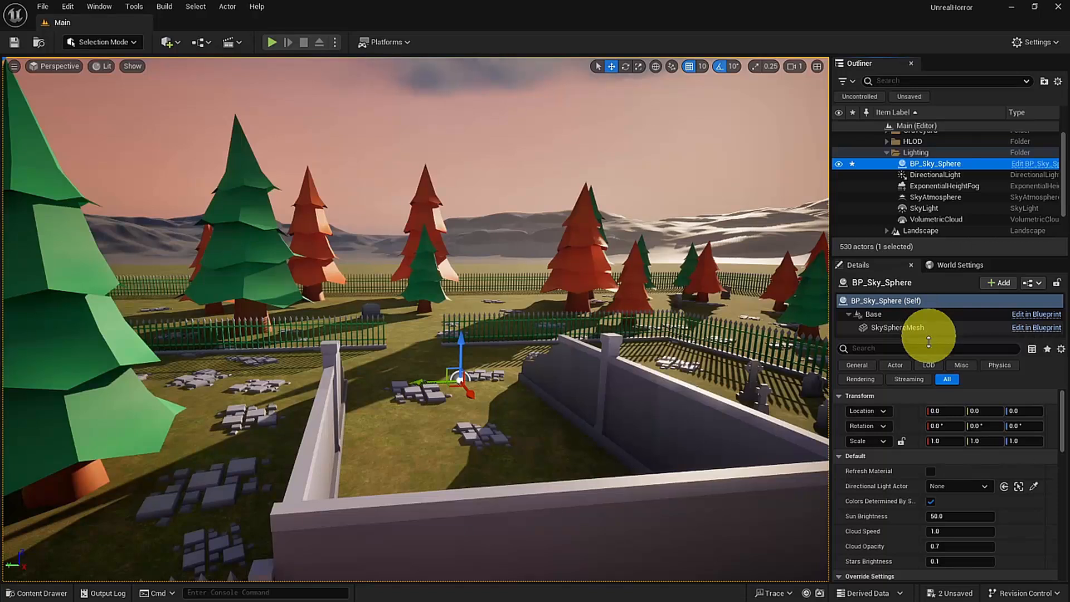
{"action": "scroll", "coordinate": [948, 461], "scroll_direction": "down", "scroll_amount": 4}
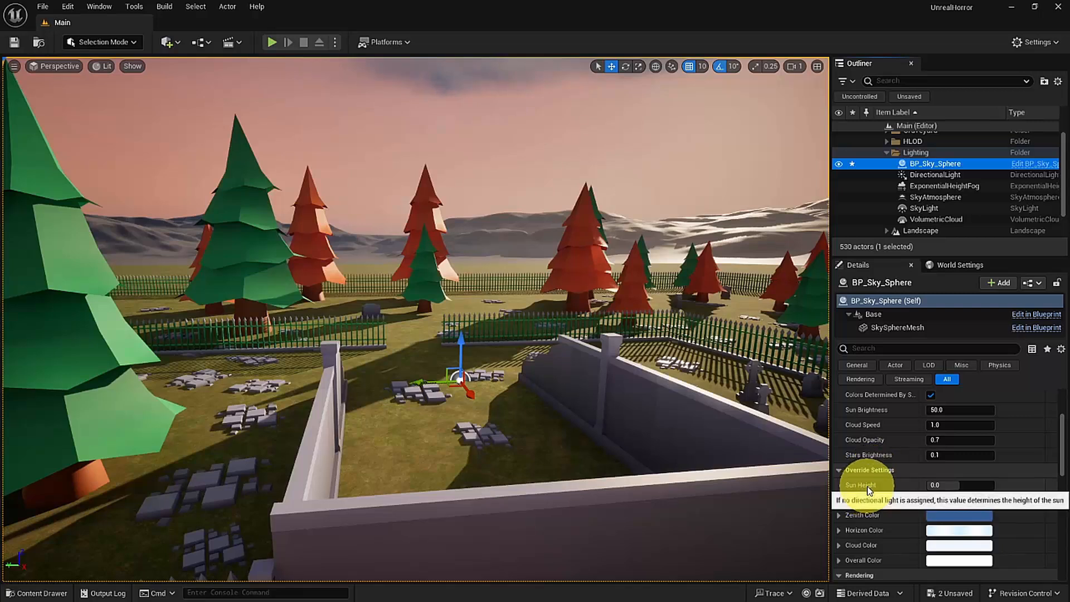
{"action": "mouse_move", "coordinate": [960, 490]}
{"action": "left_mouse_down"}
{"action": "mouse_move", "coordinate": [695, 497]}
{"action": "mouse_move", "coordinate": [956, 487]}
{"action": "left_mouse_up"}
{"action": "right_click_drag", "start_coordinate": [728, 444], "coordinate": [555, 445]}
{"action": "right_click_drag", "start_coordinate": [713, 399], "coordinate": [697, 406]}
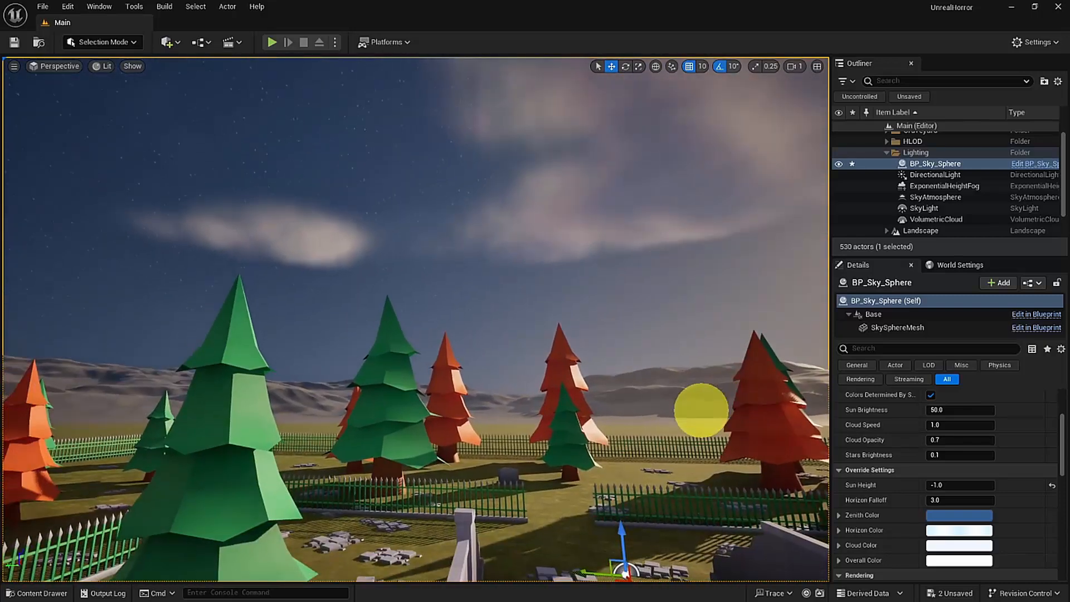
Raise the sky sphere's Stars Brightness to 0.308 and Cloud Opacity to about 1.15, leaving Cloud Speed at its default
{"action": "mouse_move", "coordinate": [948, 458]}
{"action": "left_mouse_down"}
{"action": "mouse_move", "coordinate": [967, 456]}
{"action": "mouse_move", "coordinate": [959, 464]}
{"action": "left_mouse_up"}
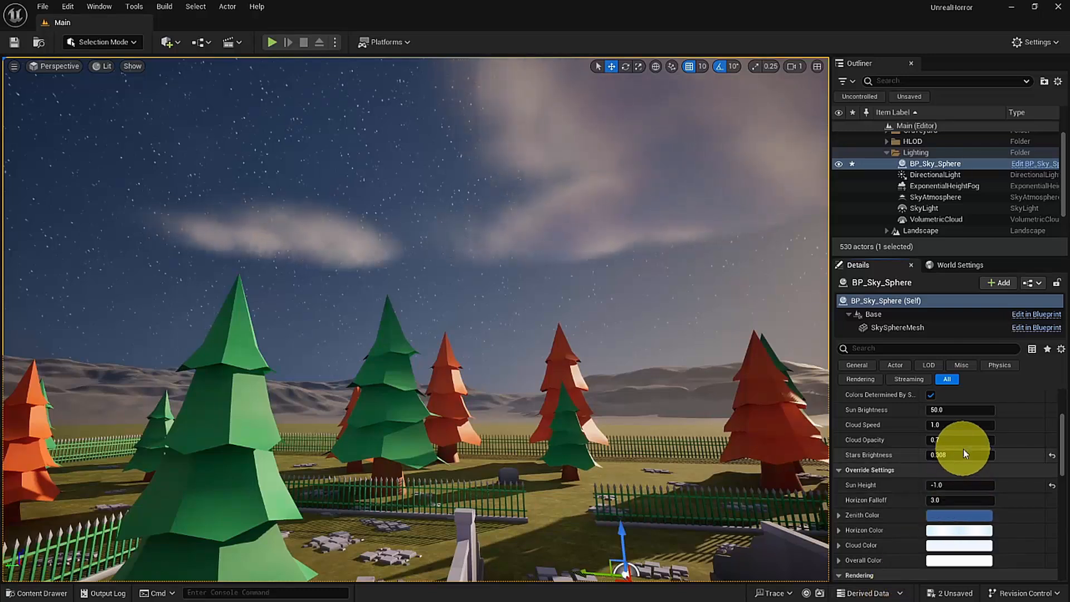
{"action": "left_click_drag", "start_coordinate": [958, 441], "coordinate": [939, 425]}
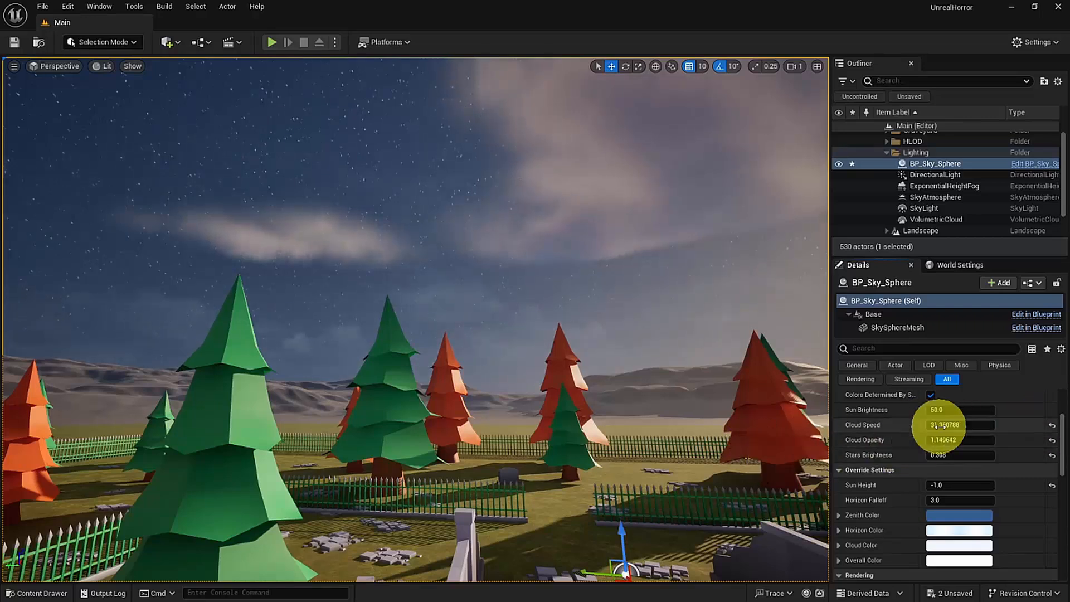
{"action": "left_click", "coordinate": [1052, 425]}
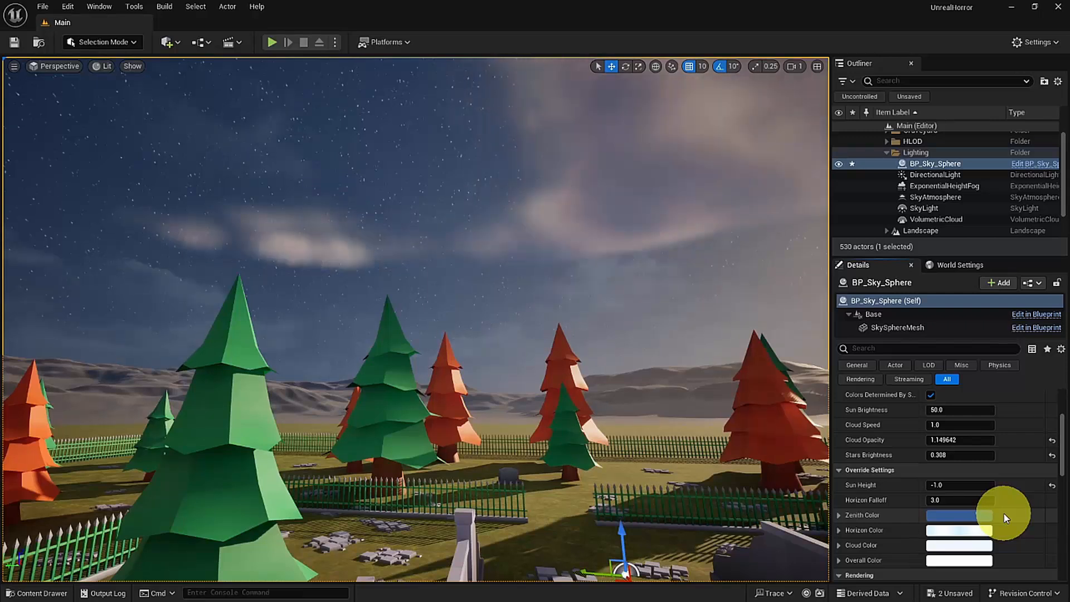
Find the DirectionalLight's atmosphere settings and make sure Atmosphere Sun Light is enabled
{"action": "left_click", "coordinate": [967, 176]}
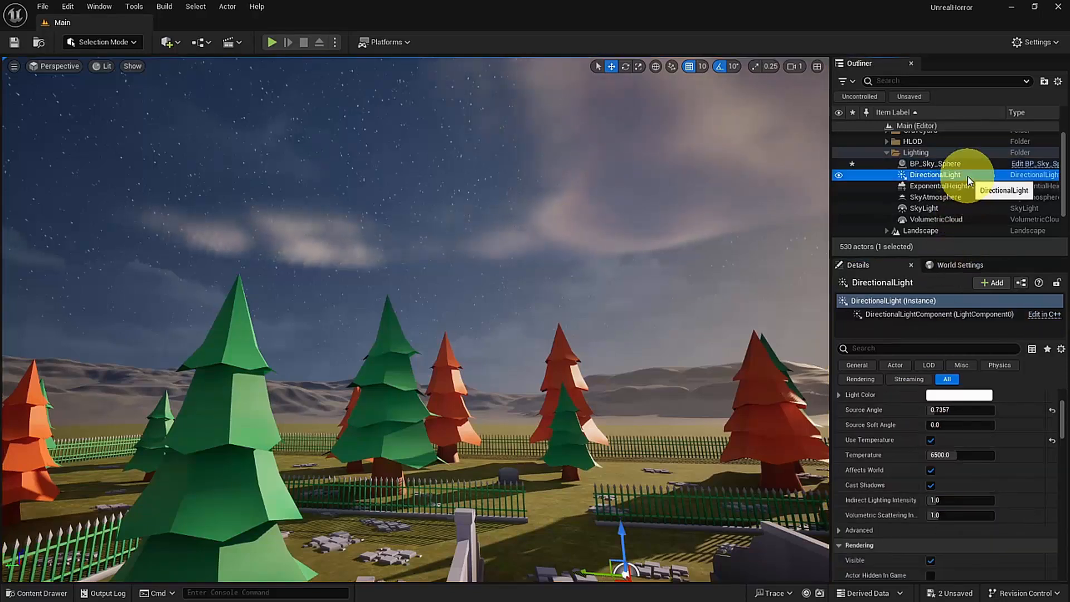
{"action": "left_click", "coordinate": [905, 349]}
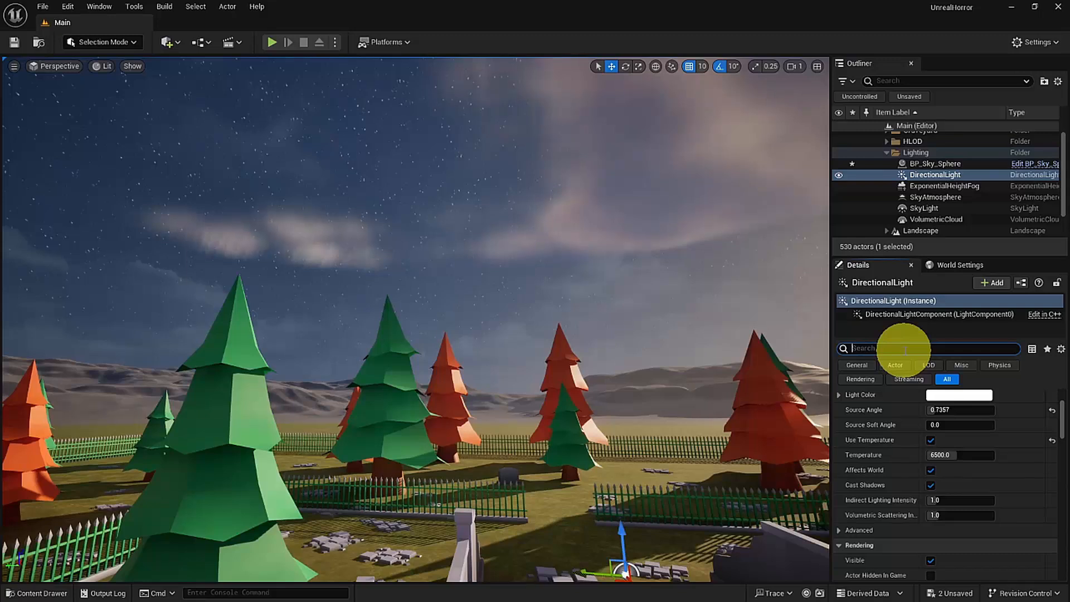
{"action": "type", "text": "atmosphere"}
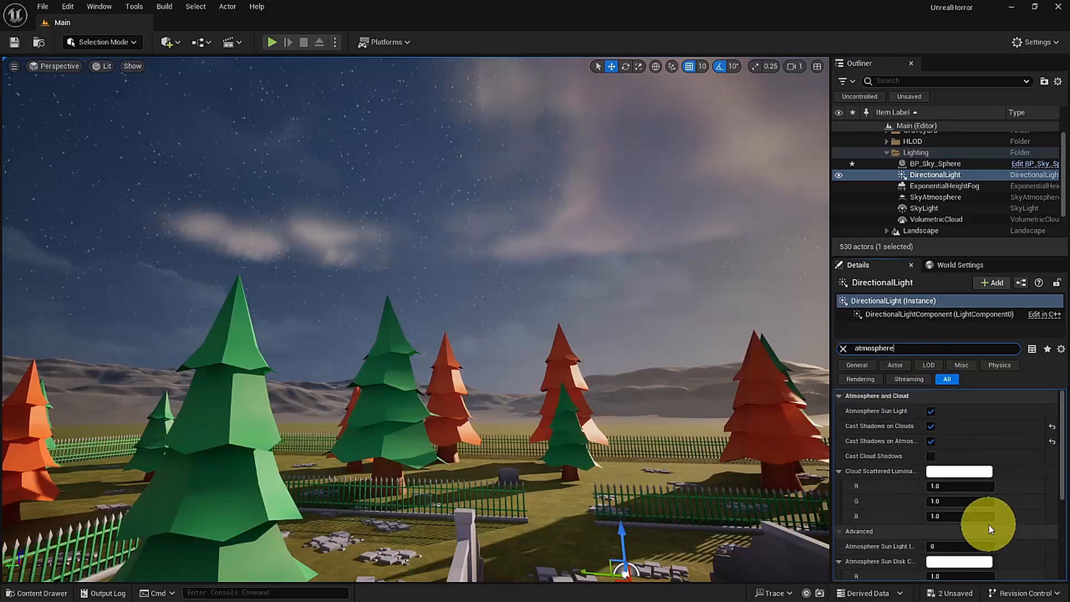
{"action": "left_click", "coordinate": [931, 411]}
{"action": "right_click_drag", "start_coordinate": [625, 429], "coordinate": [621, 429]}
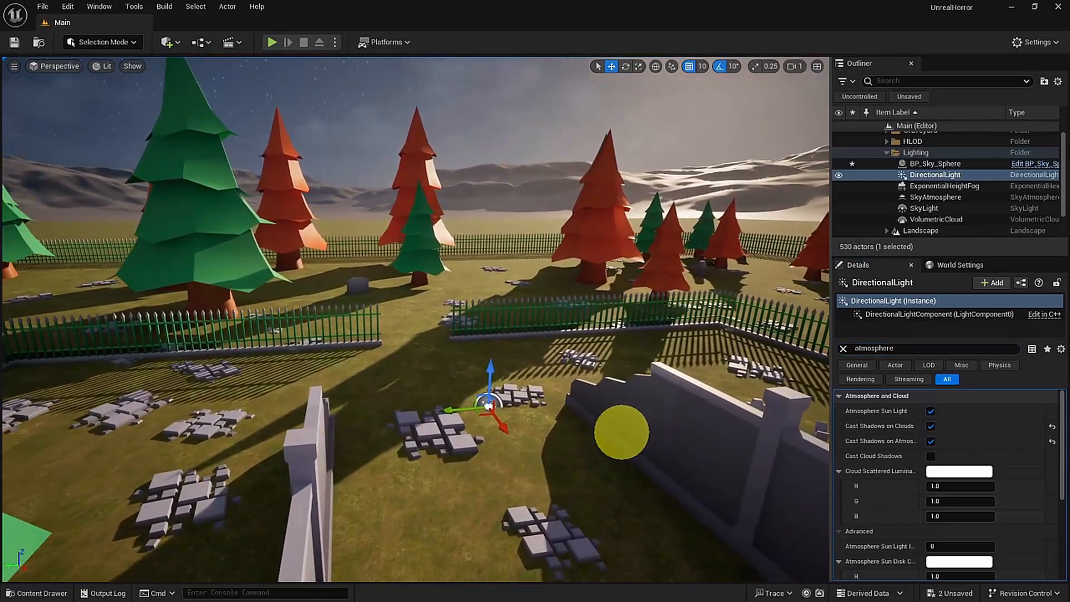
Shift the DirectionalLight to X -10 and aim it low from behind the trees, with rotation about 112.4°, -8.8°, -24.1°
{"action": "left_click_drag", "start_coordinate": [483, 413], "coordinate": [482, 412]}
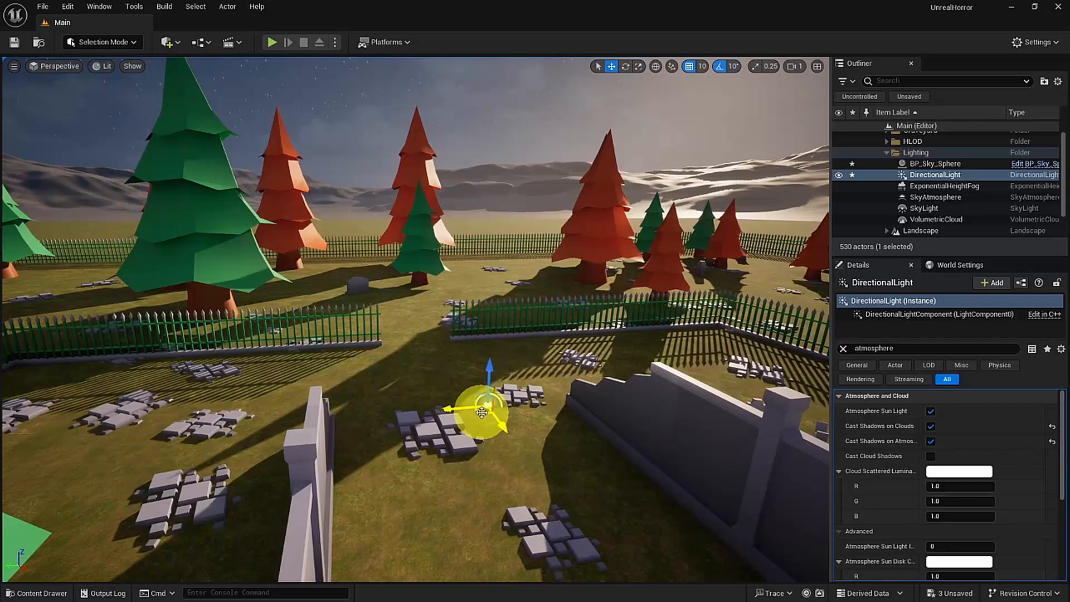
{"action": "key", "text": "ctrl+l"}
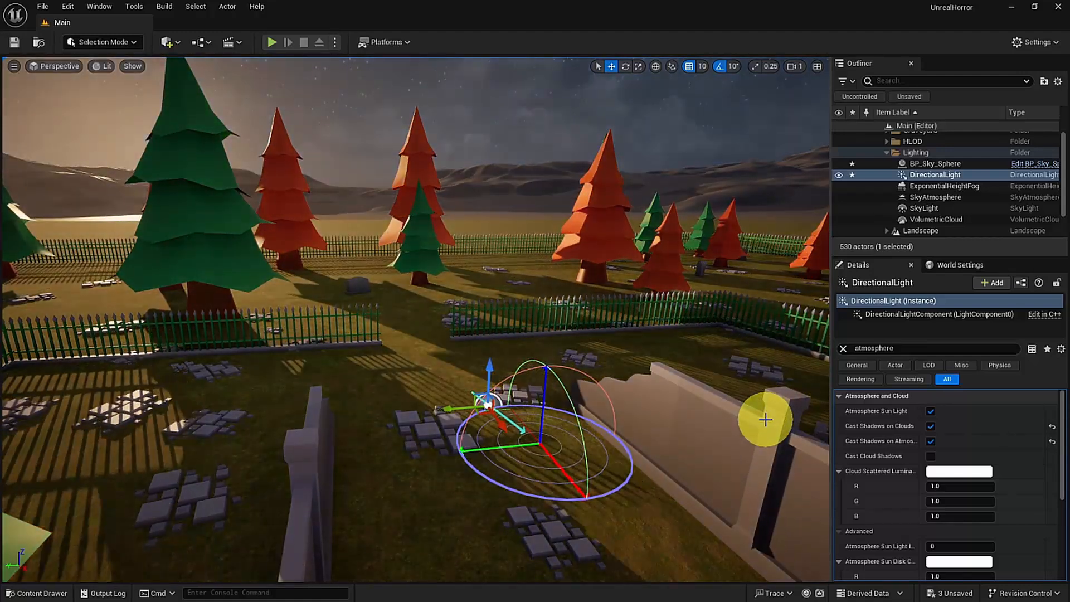
{"action": "right_click_drag", "start_coordinate": [621, 457], "coordinate": [590, 451]}
{"action": "key", "text": "d"}
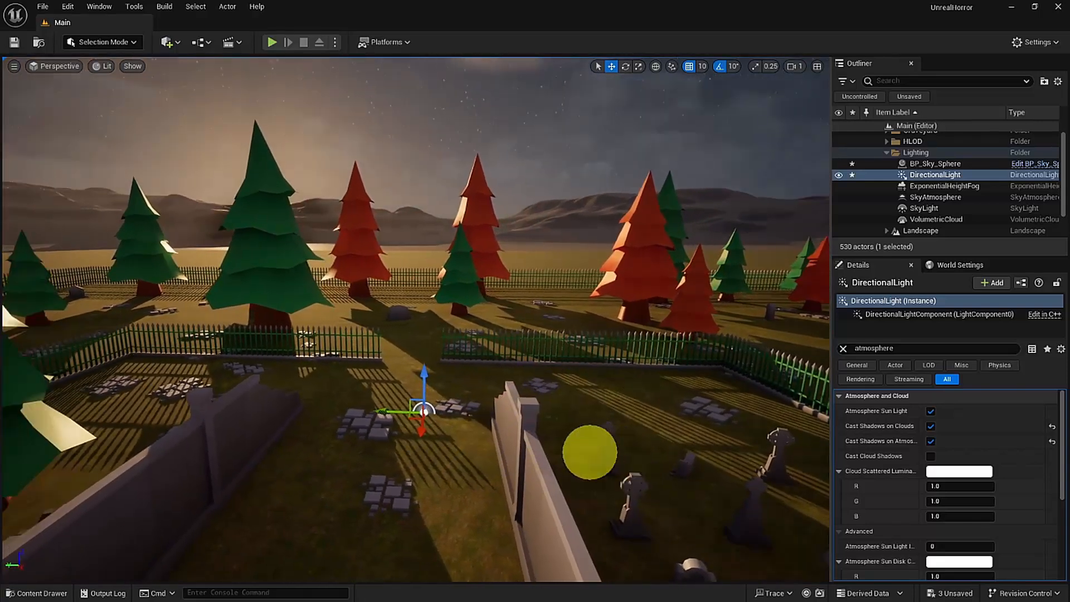
Clear the property filter and set the DirectionalLight's intensity to 0.5 lux
{"action": "left_click", "coordinate": [842, 349]}
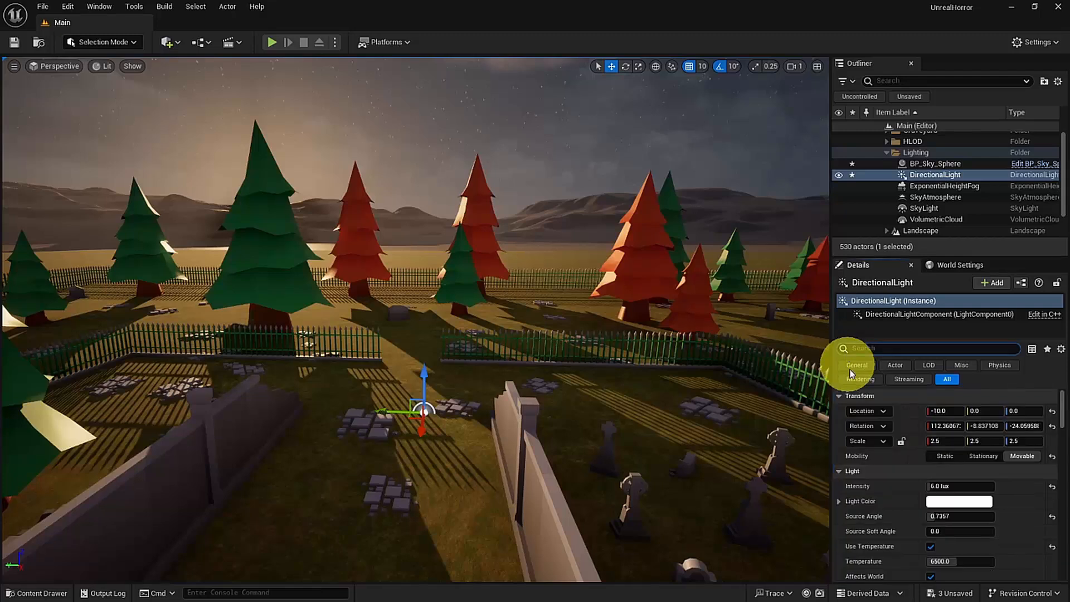
{"action": "left_click", "coordinate": [954, 486]}
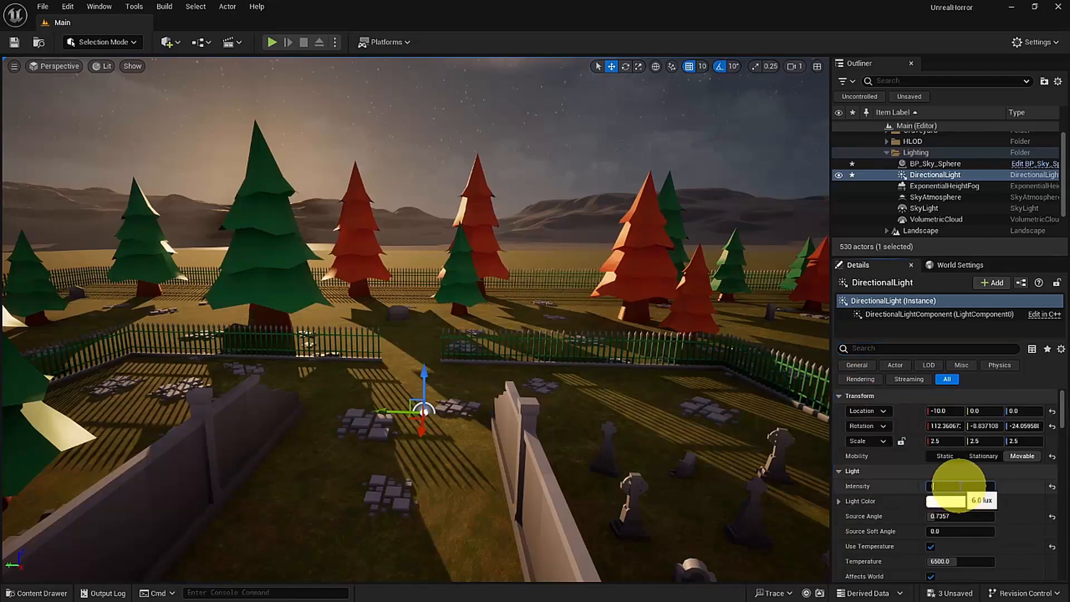
{"action": "type", "text": "0.5"}
{"action": "key", "text": "Return"}
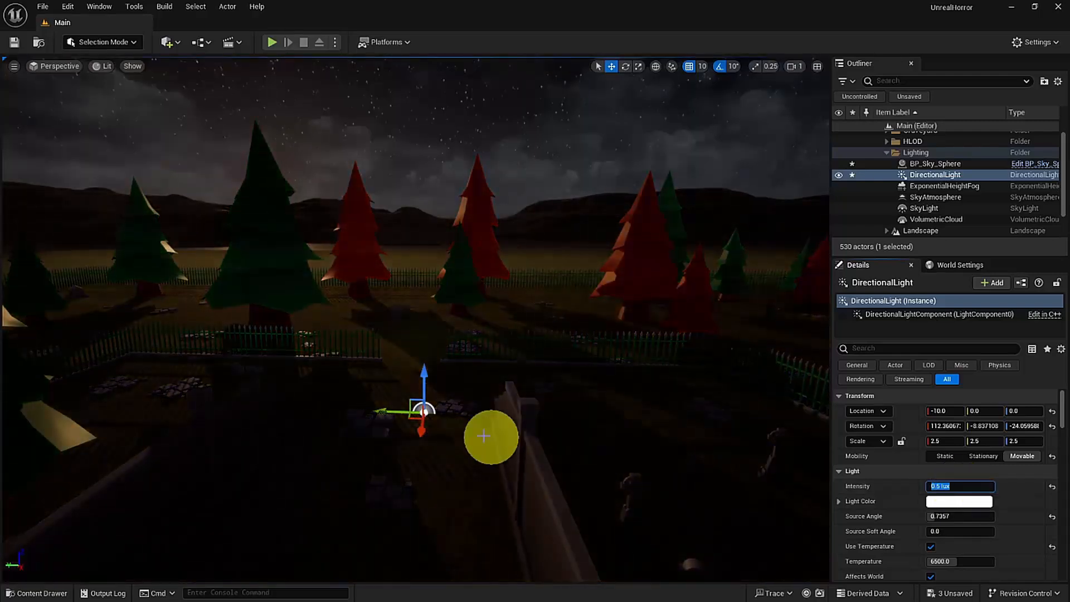
{"action": "right_click_drag", "start_coordinate": [507, 419], "coordinate": [506, 419]}
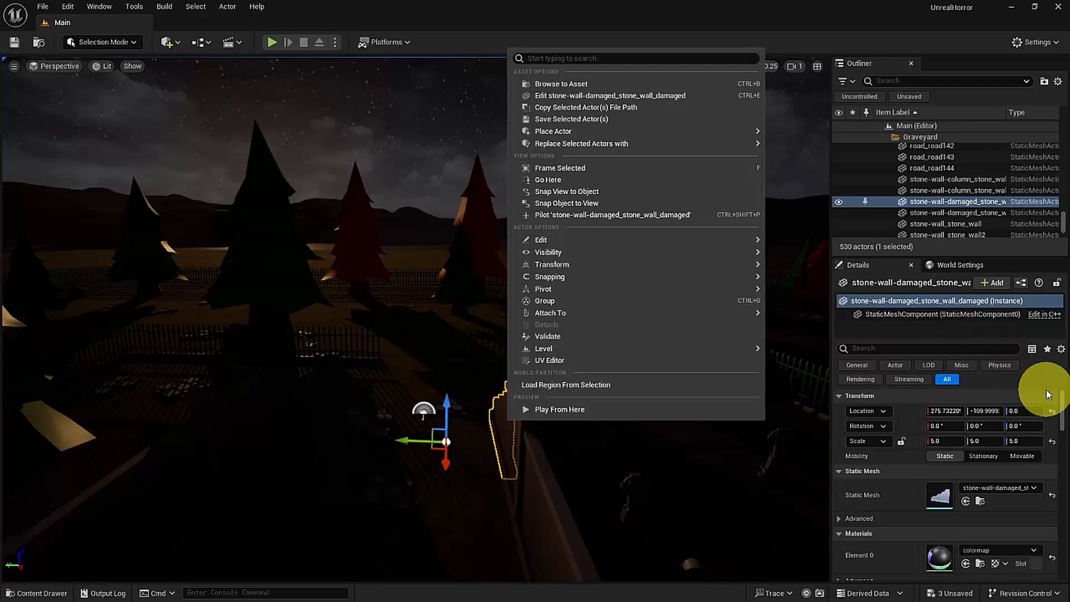
{"action": "left_click", "coordinate": [1045, 381]}
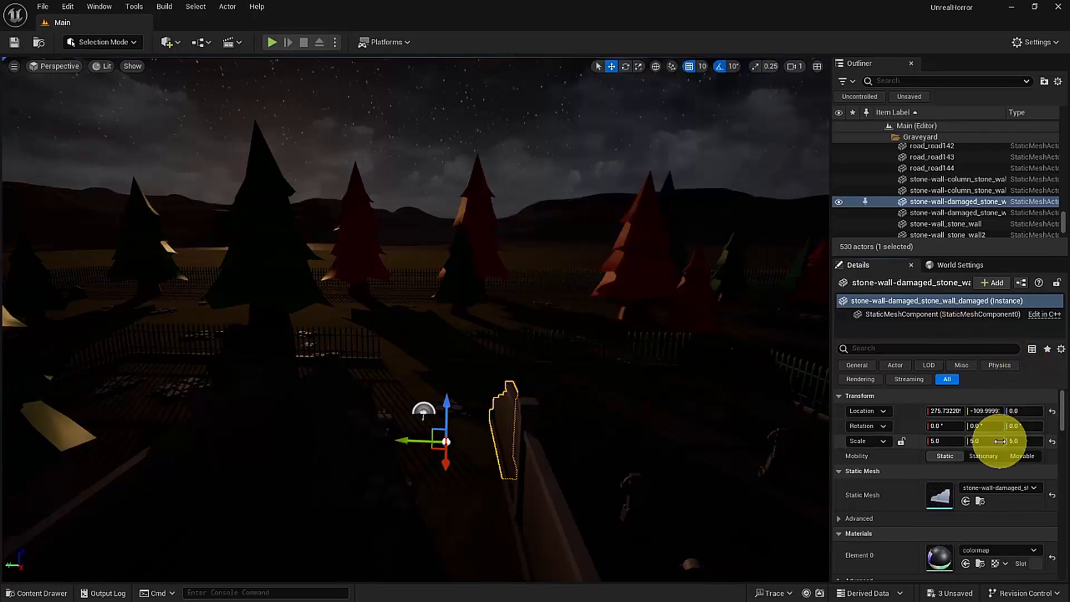
{"action": "left_click", "coordinate": [838, 396]}
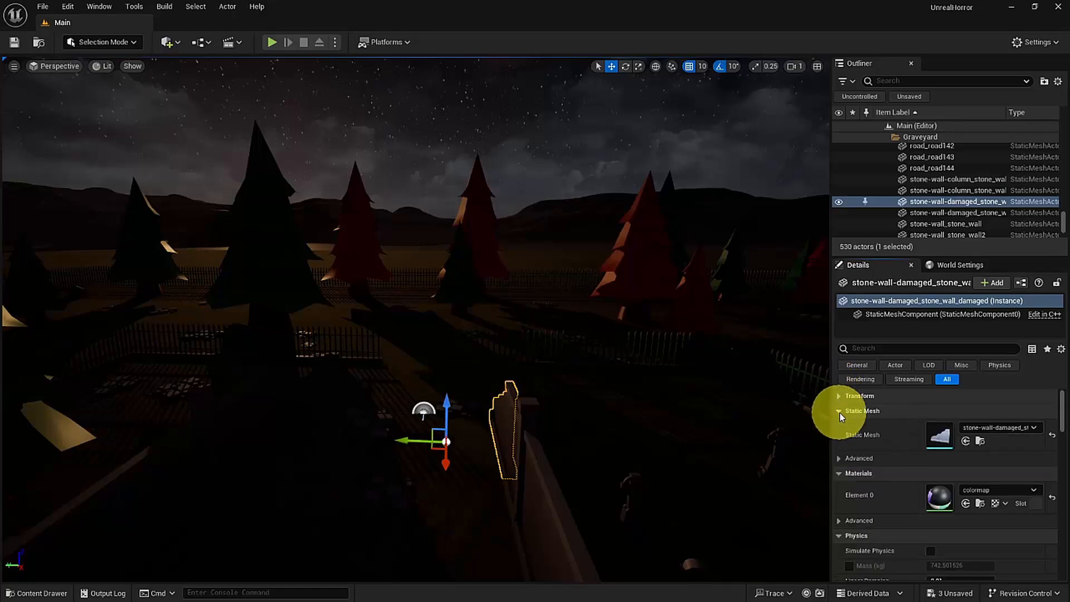
{"action": "left_click", "coordinate": [839, 412]}
Collapse the Graveyard folder in the Outliner and select the DirectionalLight again
{"action": "left_click", "coordinate": [930, 180]}
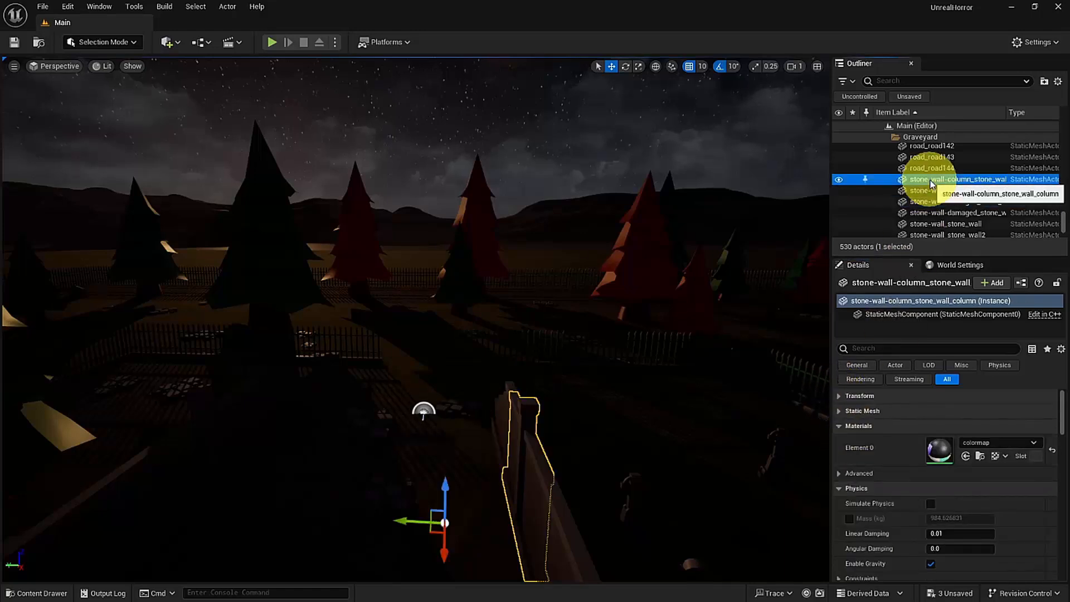
{"action": "key", "text": "Left"}
{"action": "key", "text": "Left"}
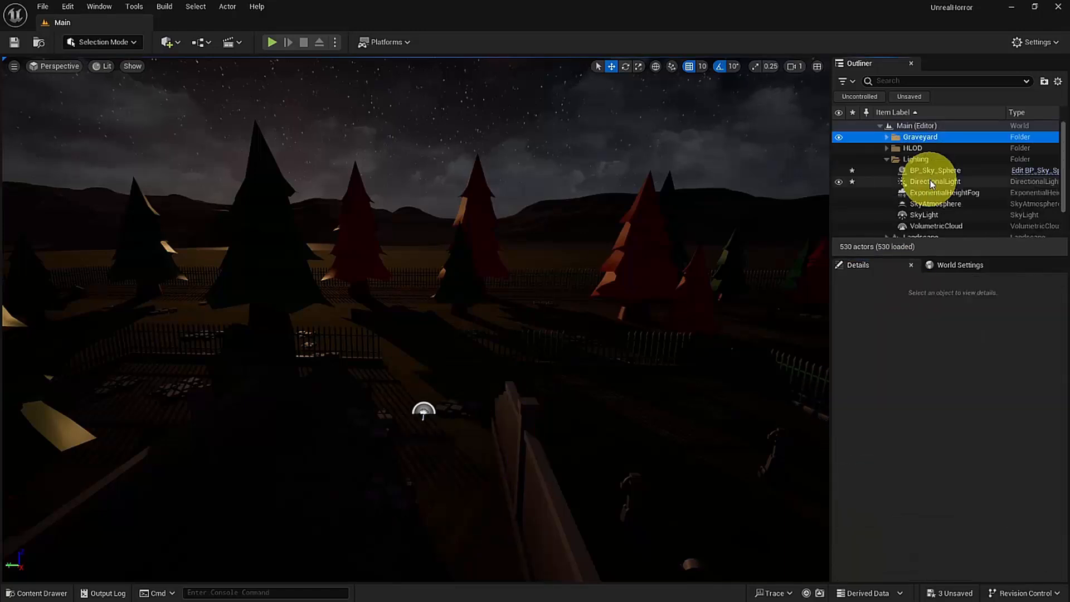
{"action": "left_click", "coordinate": [968, 182]}
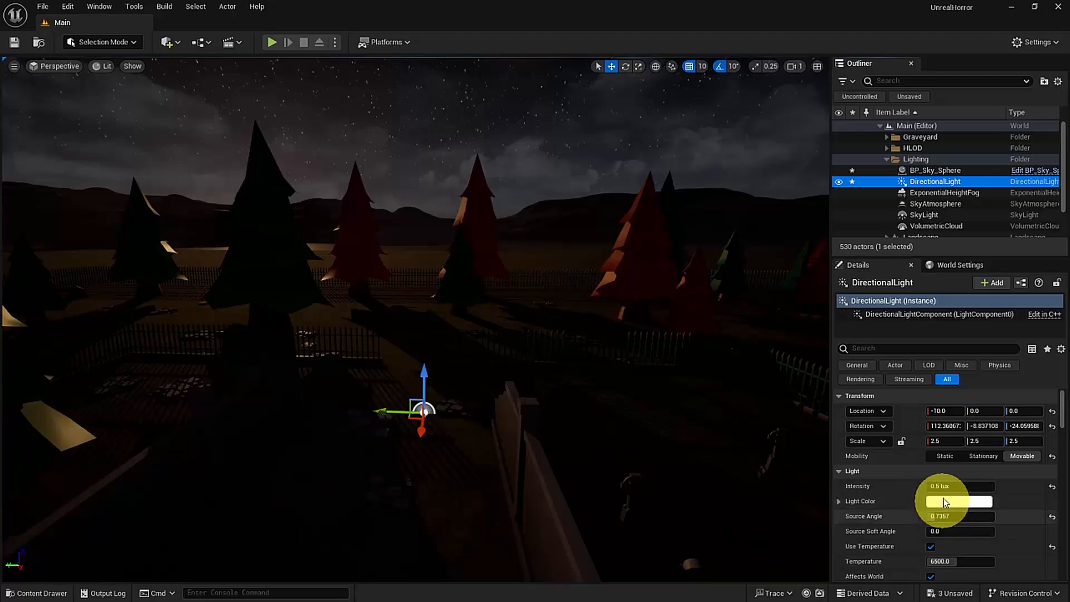
Temporarily raise the DirectionalLight's intensity to about 11.1 lux and set its Light Color to light blue, hex sRGB 7BD3FFFF
{"action": "left_click_drag", "start_coordinate": [940, 486], "coordinate": [949, 485]}
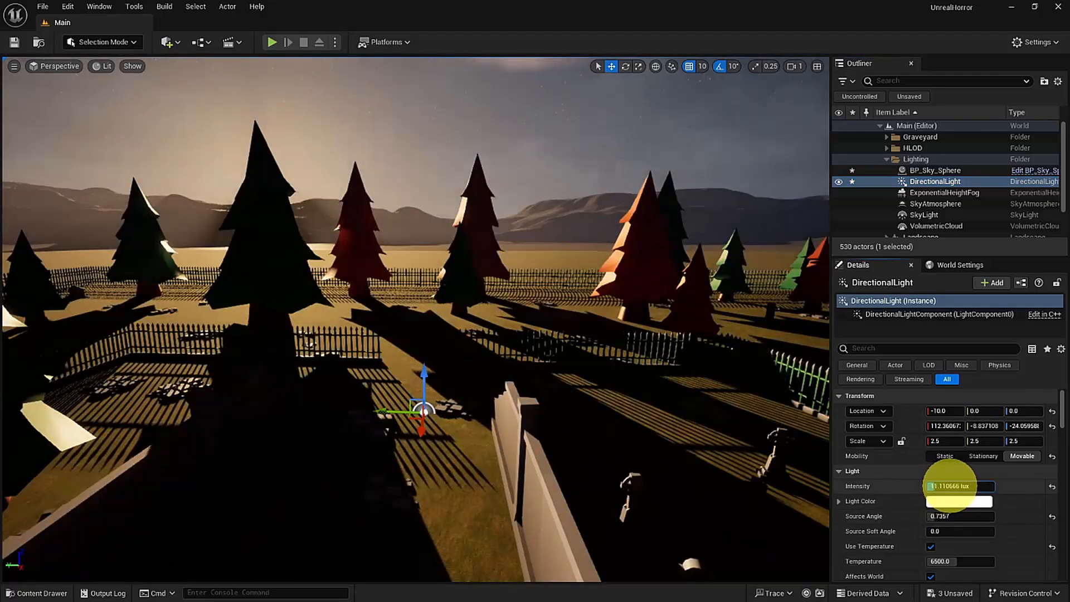
{"action": "left_click", "coordinate": [956, 503]}
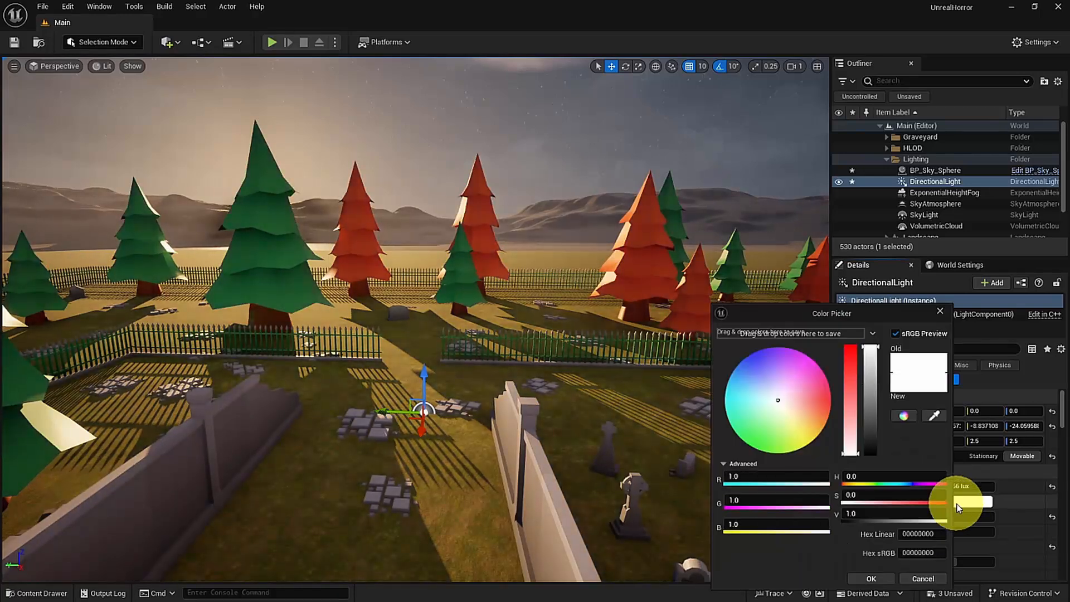
{"action": "left_click", "coordinate": [747, 383]}
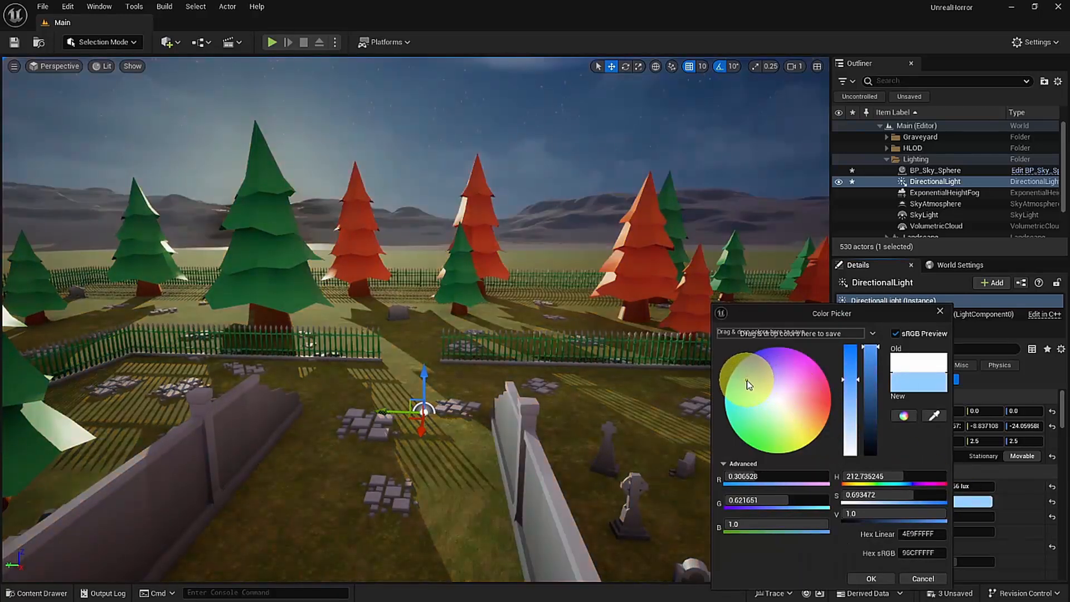
{"action": "left_click_drag", "start_coordinate": [747, 380], "coordinate": [740, 381]}
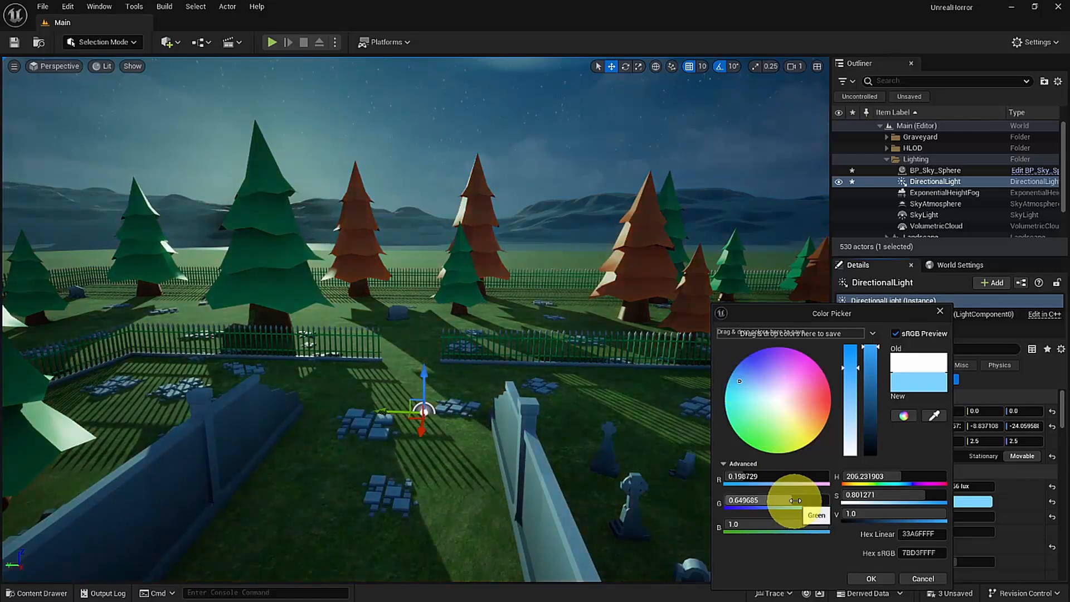
{"action": "left_click", "coordinate": [871, 579]}
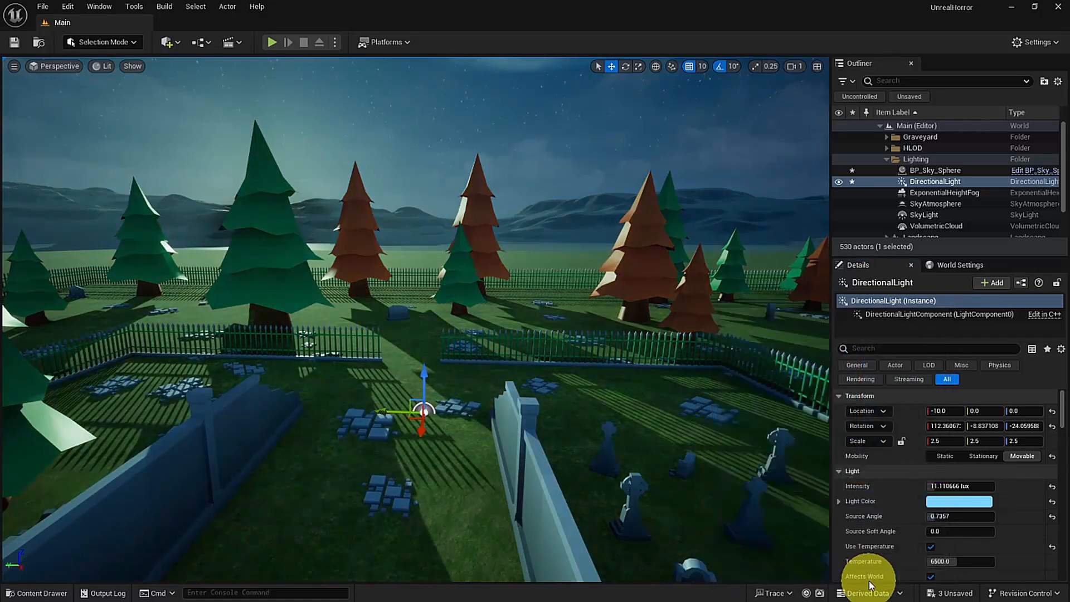
Set the DirectionalLight's intensity to 0.5 lux and check the blue moonlight from closer to the ground
{"action": "left_click", "coordinate": [956, 487]}
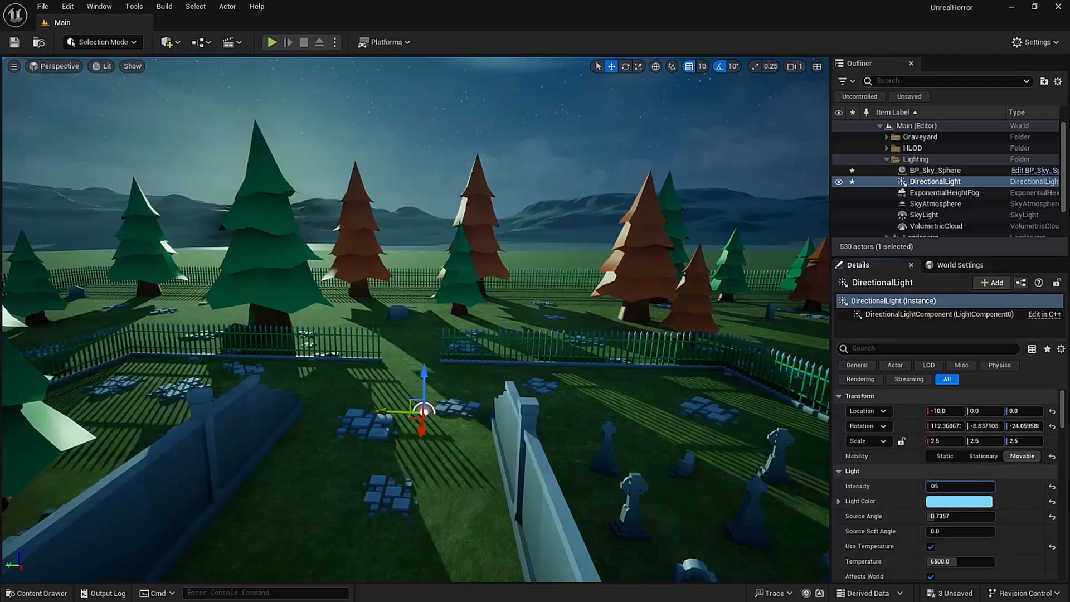
{"action": "type", "text": ".5"}
{"action": "key", "text": "Return"}
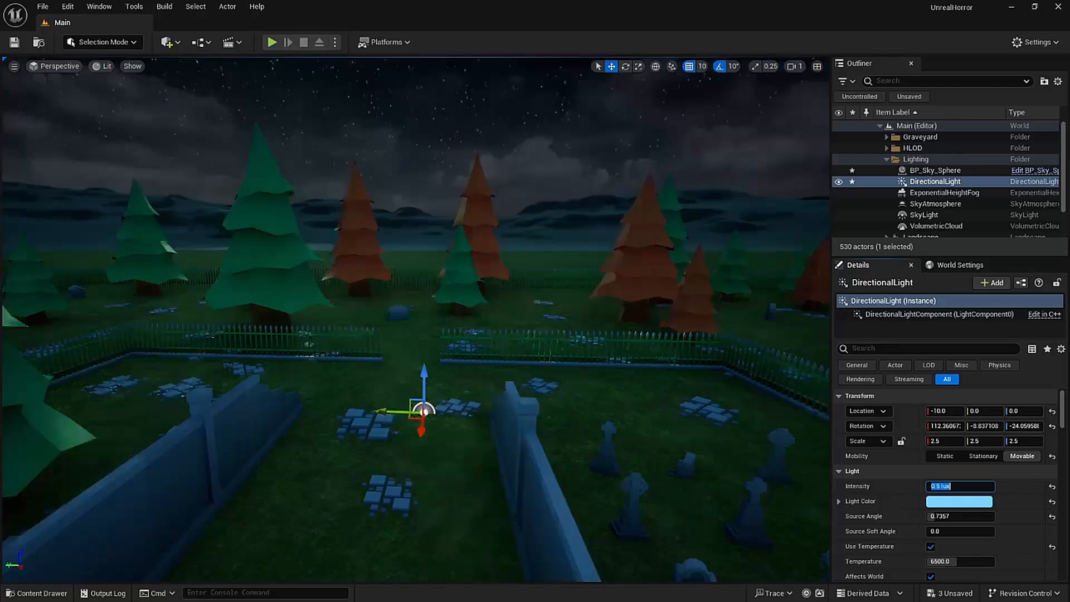
{"action": "mouse_move", "coordinate": [551, 348]}
{"action": "right_mouse_down"}
{"action": "mouse_move", "coordinate": [554, 332]}
{"action": "mouse_move", "coordinate": [575, 344]}
{"action": "mouse_move", "coordinate": [550, 347]}
{"action": "right_mouse_up"}
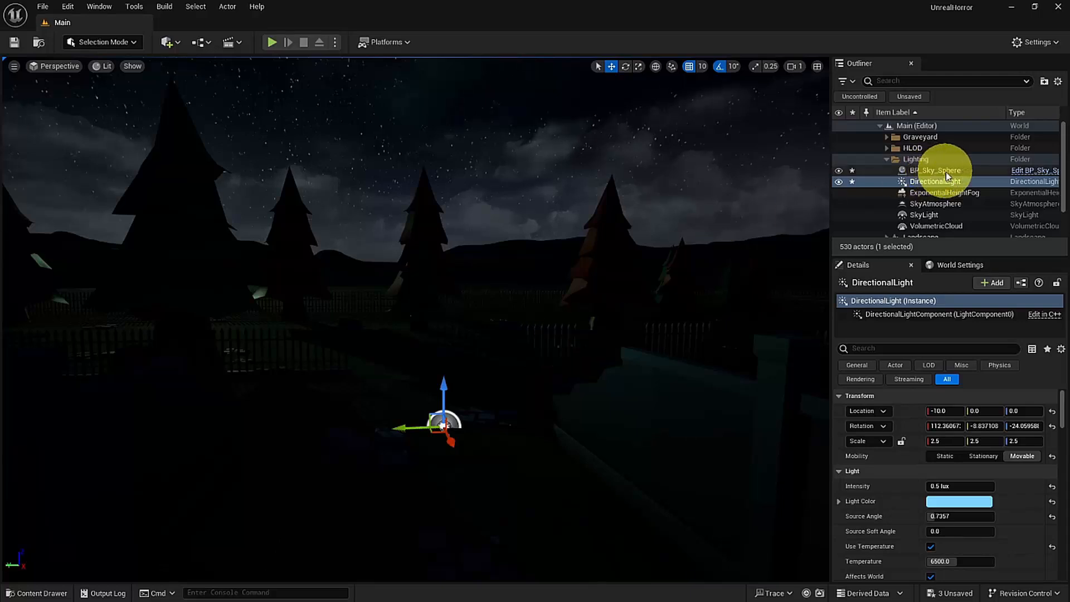
Find the volumetric fog settings of the ExponentialHeightFog and enable Volumetric Fog
{"action": "left_click", "coordinate": [967, 195]}
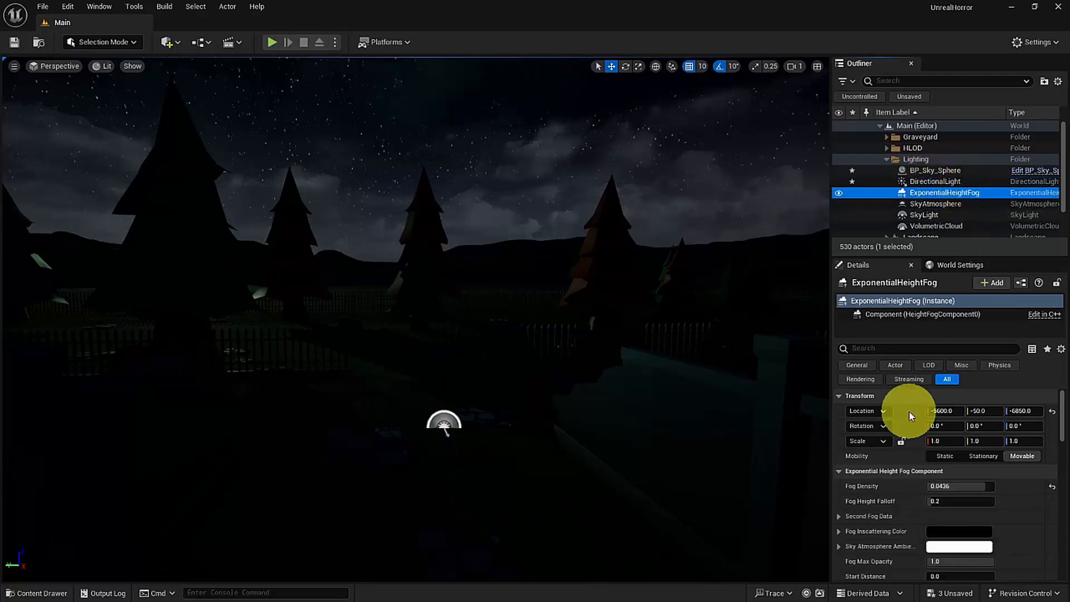
{"action": "left_click", "coordinate": [937, 349]}
{"action": "type", "text": "volu"}
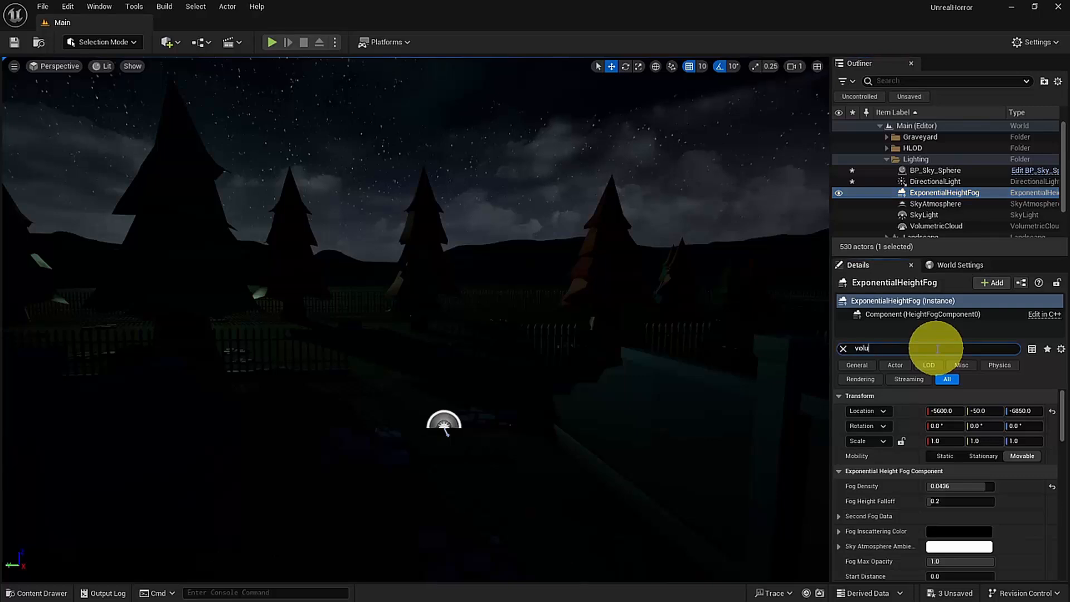
{"action": "type", "text": "metric"}
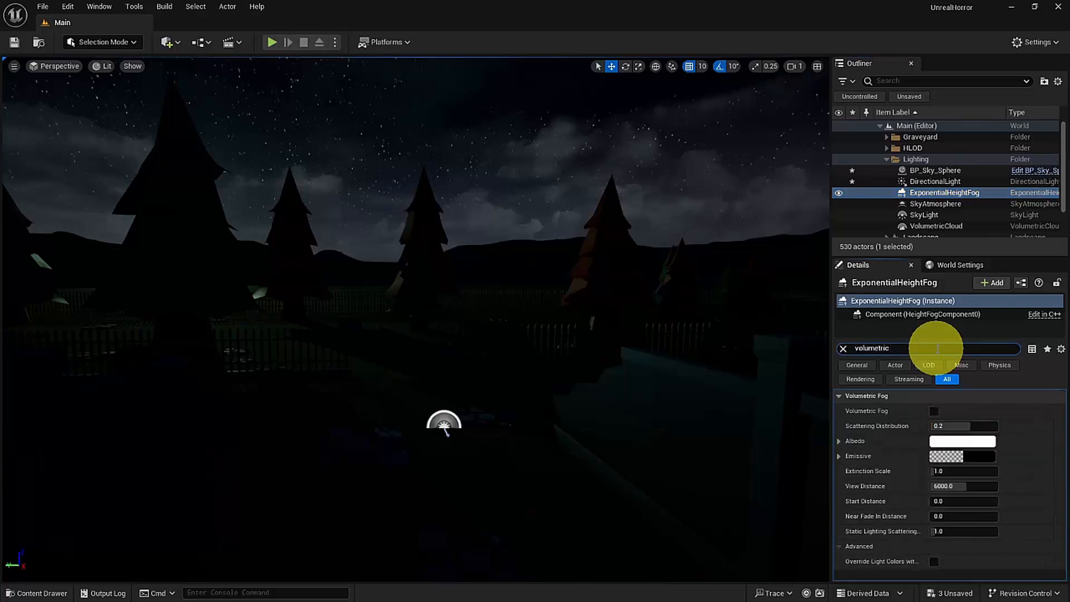
{"action": "type", "text": " fod"}
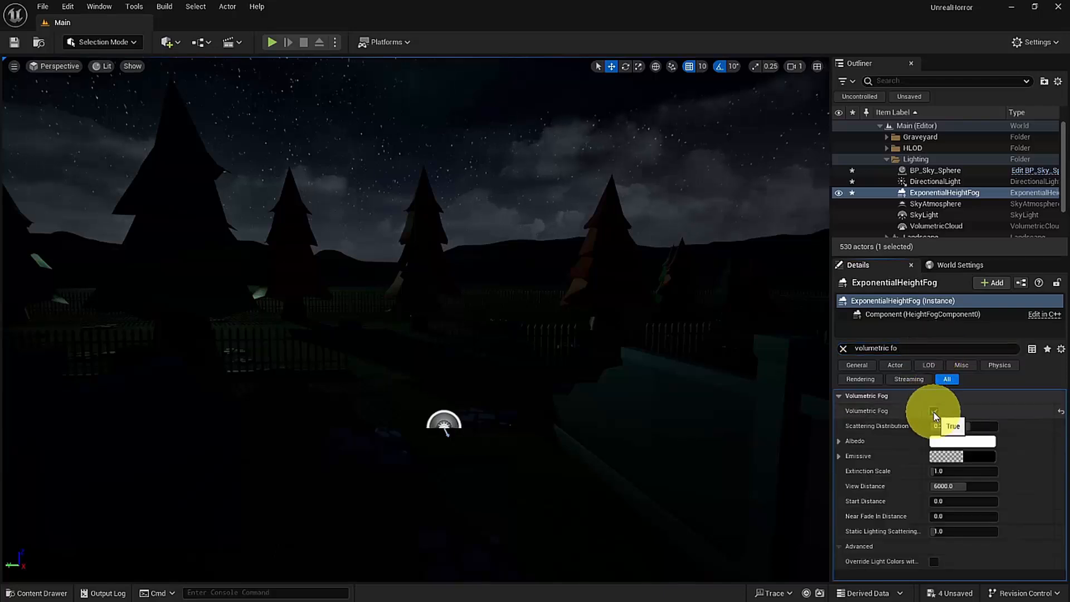
Try the fog's Scattering Distribution at 0.9 and settle on 0.8, checking the glow behind the trees
{"action": "mouse_move", "coordinate": [482, 418]}
{"action": "left_mouse_down"}
{"action": "mouse_move", "coordinate": [440, 423]}
{"action": "mouse_move", "coordinate": [482, 418]}
{"action": "left_mouse_up"}
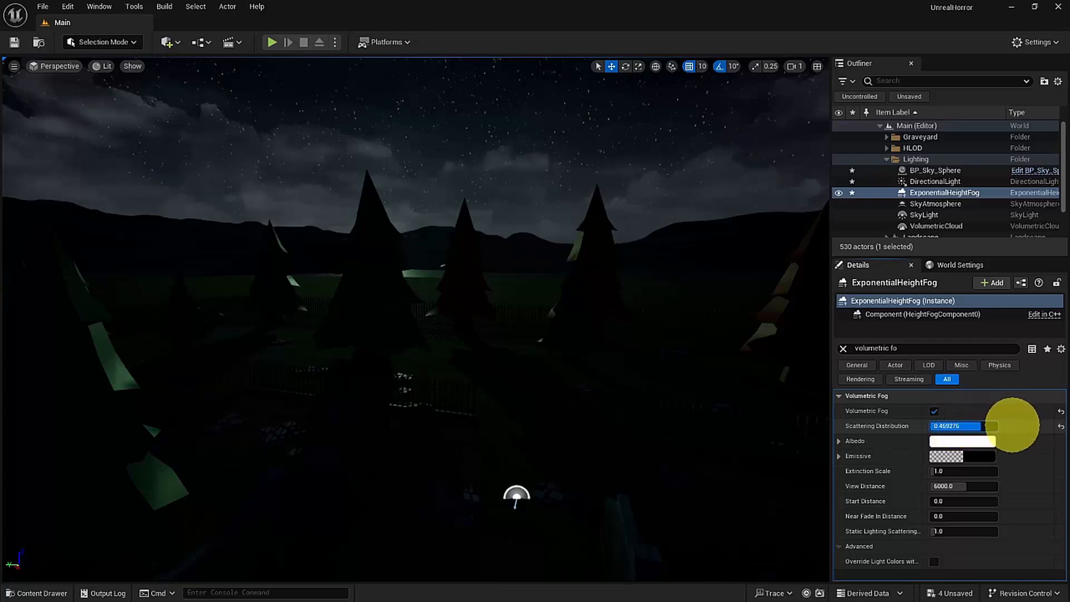
{"action": "mouse_move", "coordinate": [1012, 426]}
{"action": "left_mouse_down"}
{"action": "mouse_move", "coordinate": [1065, 425]}
{"action": "mouse_move", "coordinate": [929, 379]}
{"action": "mouse_move", "coordinate": [1068, 384]}
{"action": "mouse_move", "coordinate": [997, 426]}
{"action": "left_mouse_up"}
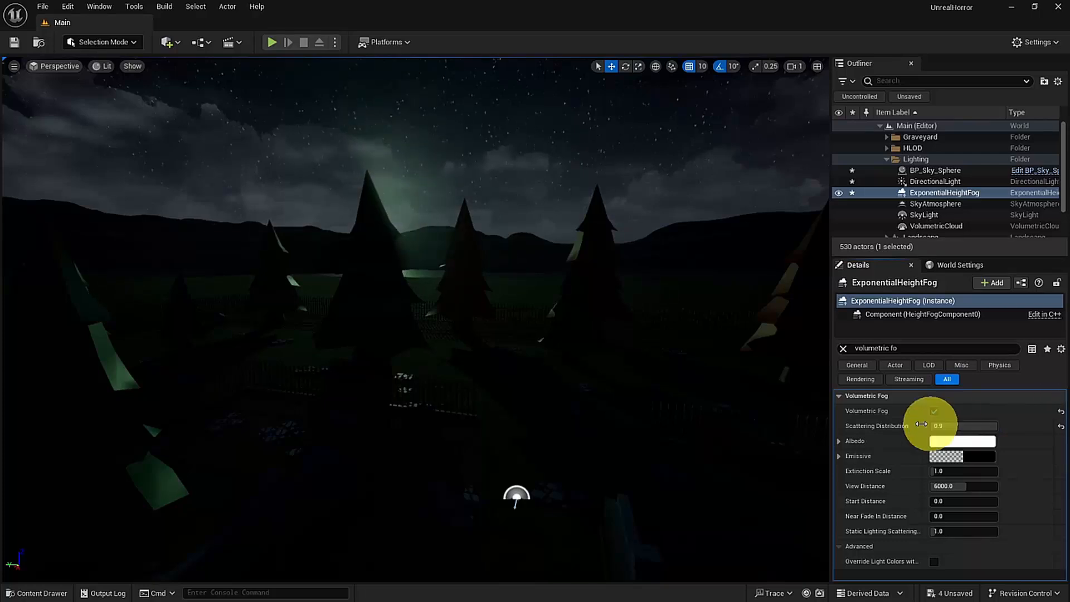
{"action": "mouse_move", "coordinate": [355, 356]}
{"action": "right_mouse_down"}
{"action": "mouse_move", "coordinate": [344, 337]}
{"action": "mouse_move", "coordinate": [359, 339]}
{"action": "mouse_move", "coordinate": [356, 355]}
{"action": "right_mouse_up"}
{"action": "key", "text": "Caps_Lock"}
{"action": "key", "text": "Caps_Lock"}
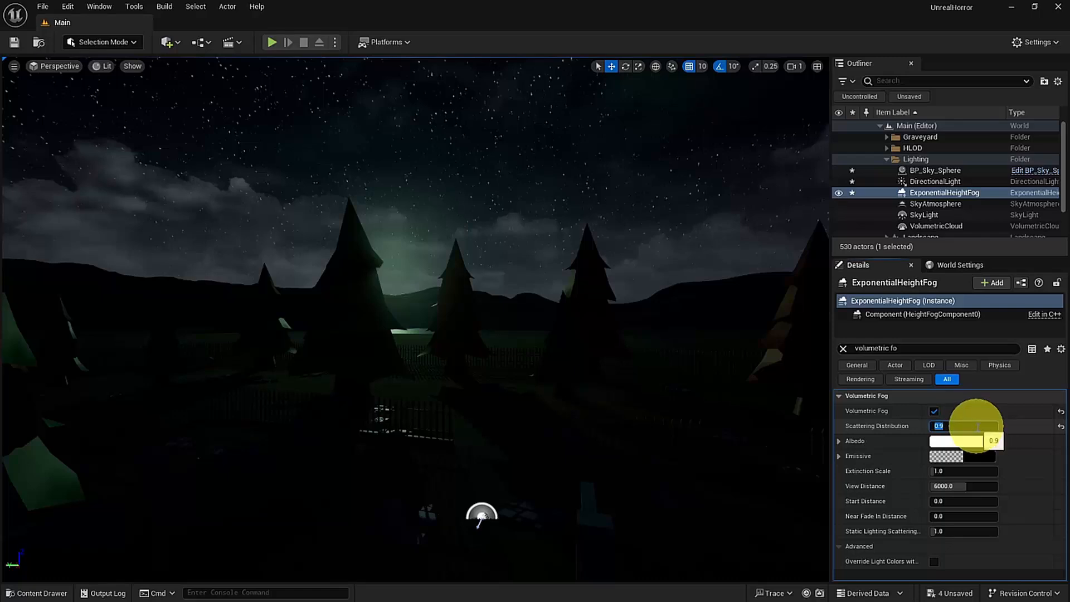
{"action": "key", "text": "Return"}
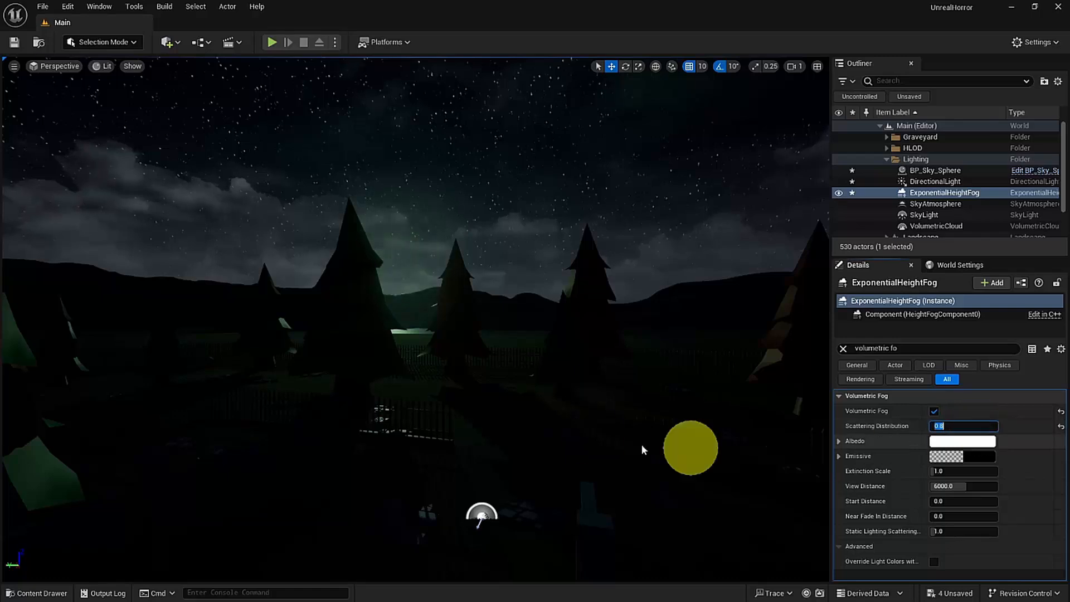
{"action": "right_click_drag", "start_coordinate": [690, 446], "coordinate": [592, 436]}
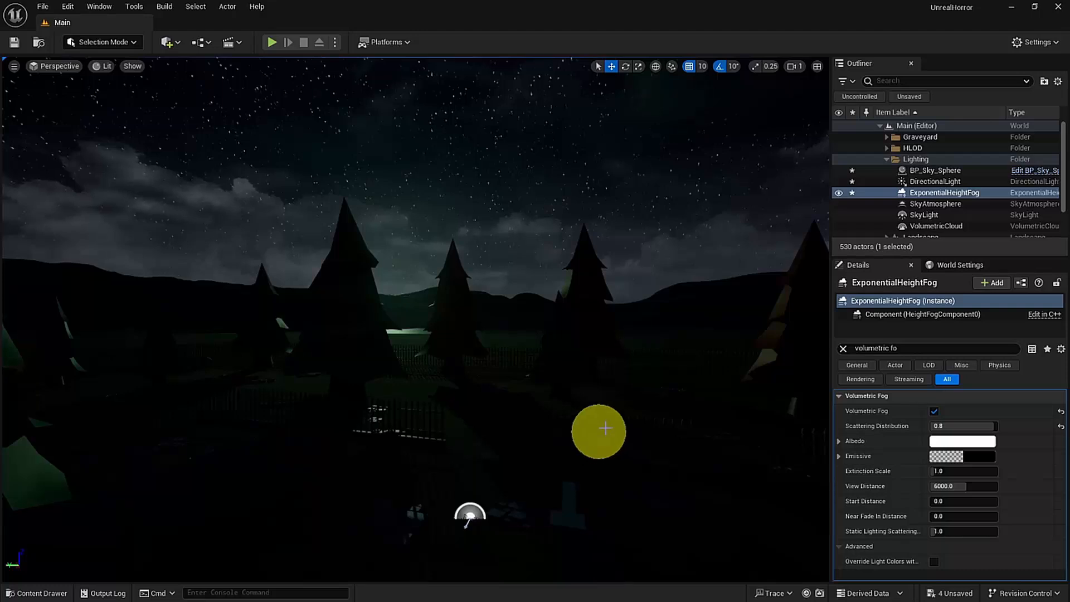
Filter the DirectionalLight's properties by "volumetric" and raise Volumetric Scattering Intensity to 4.0, checking the glow among the trees
{"action": "left_click", "coordinate": [932, 182]}
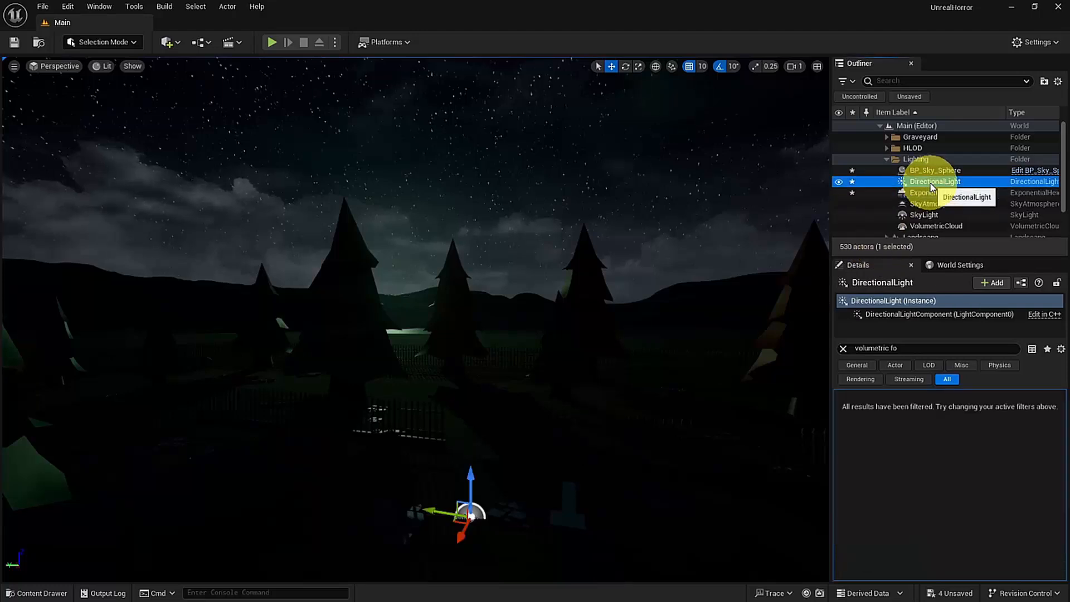
{"action": "left_click", "coordinate": [906, 350]}
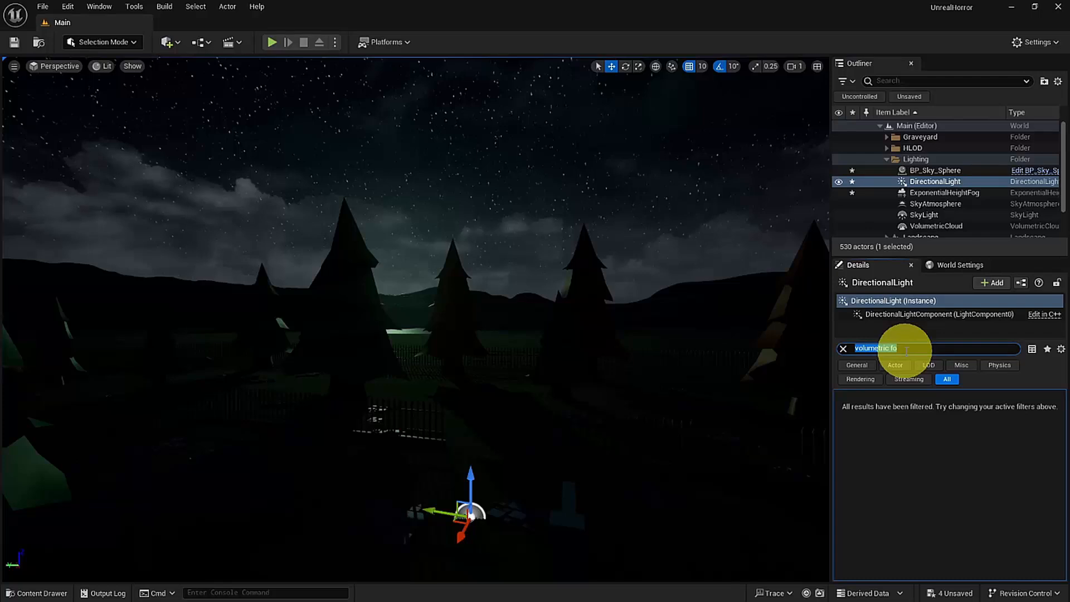
{"action": "key", "text": "BackSpace"}
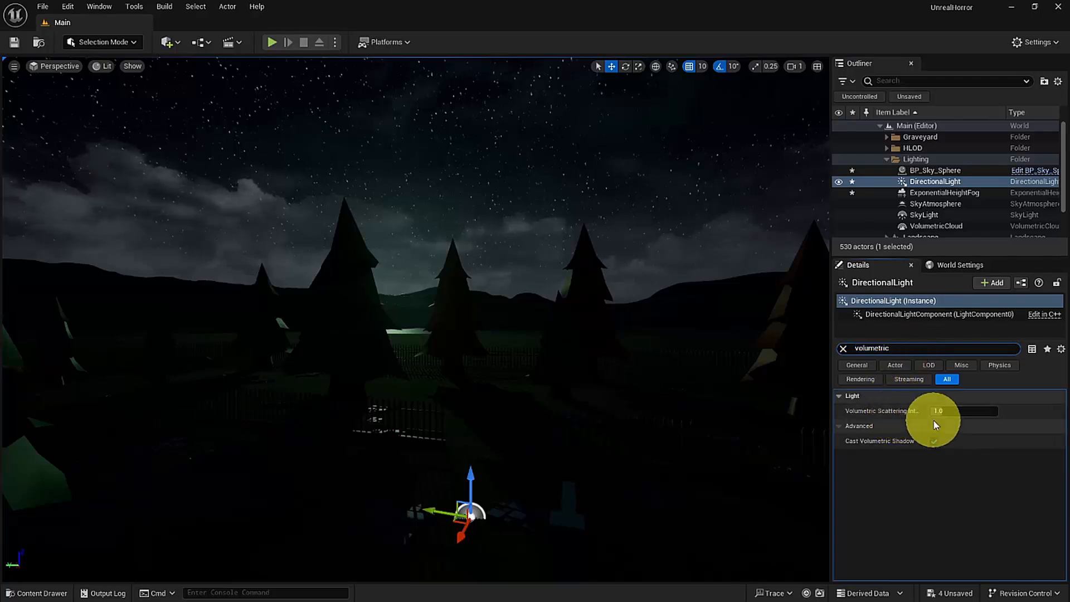
{"action": "left_click_drag", "start_coordinate": [942, 409], "coordinate": [1059, 404]}
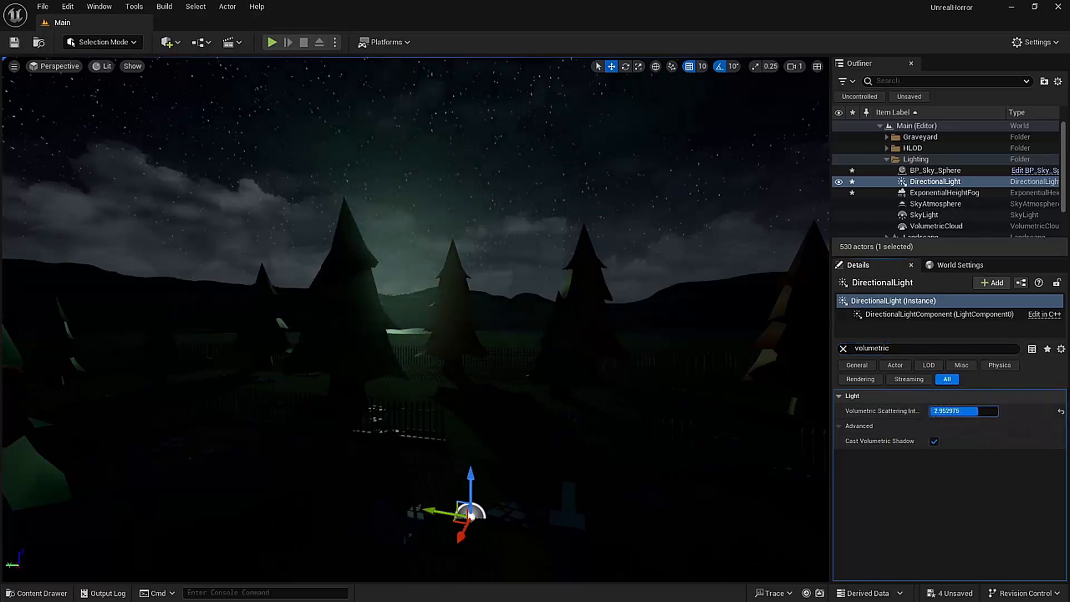
{"action": "key", "text": "a"}
{"action": "right_click_drag", "start_coordinate": [448, 385], "coordinate": [448, 386]}
{"action": "key", "text": "d"}
{"action": "key", "text": "a"}
{"action": "key", "text": "d"}
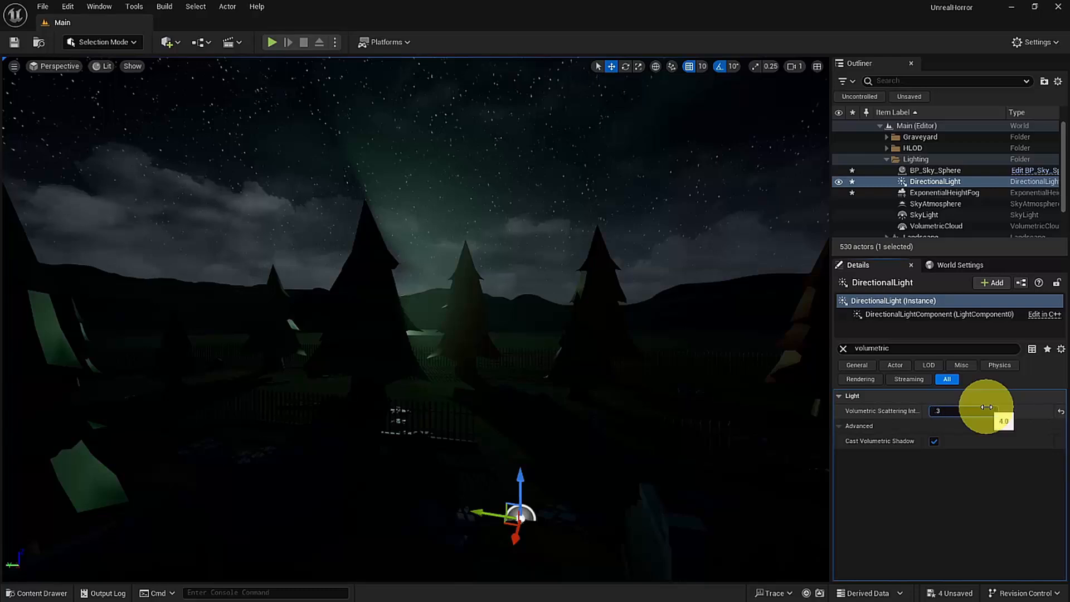
Compare Volumetric Scattering Intensity values of 3.0 and 4.0 on the DirectionalLight and keep 3.0
{"action": "key", "text": "Return"}
{"action": "key", "text": "a"}
{"action": "right_click_drag", "start_coordinate": [547, 342], "coordinate": [628, 337]}
{"action": "key", "text": "d"}
{"action": "left_click_drag", "start_coordinate": [950, 411], "coordinate": [1065, 416]}
{"action": "left_click", "coordinate": [955, 415]}
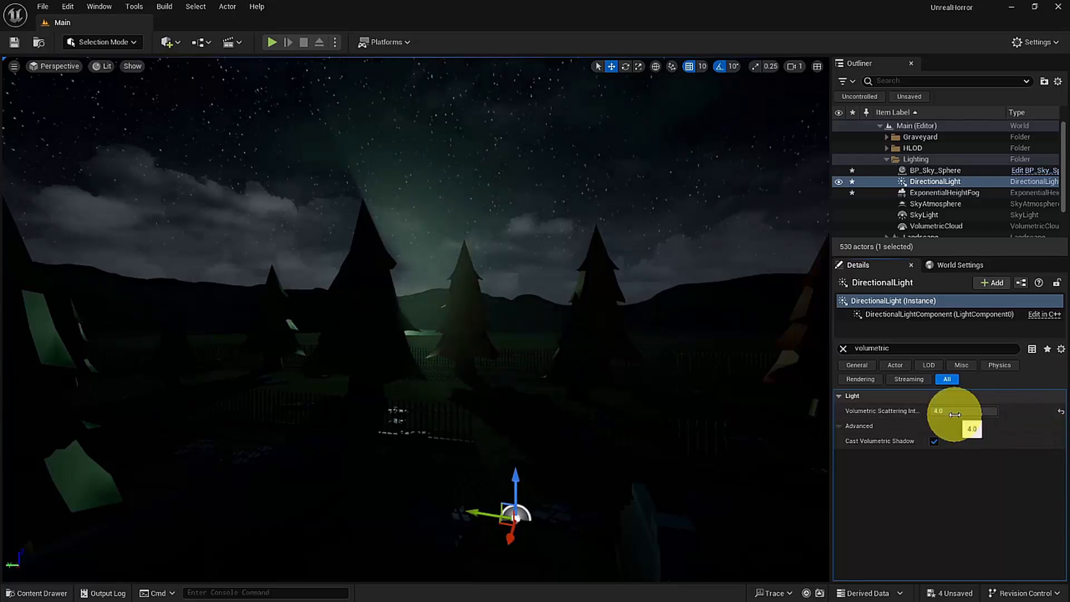
{"action": "key", "text": "Return"}
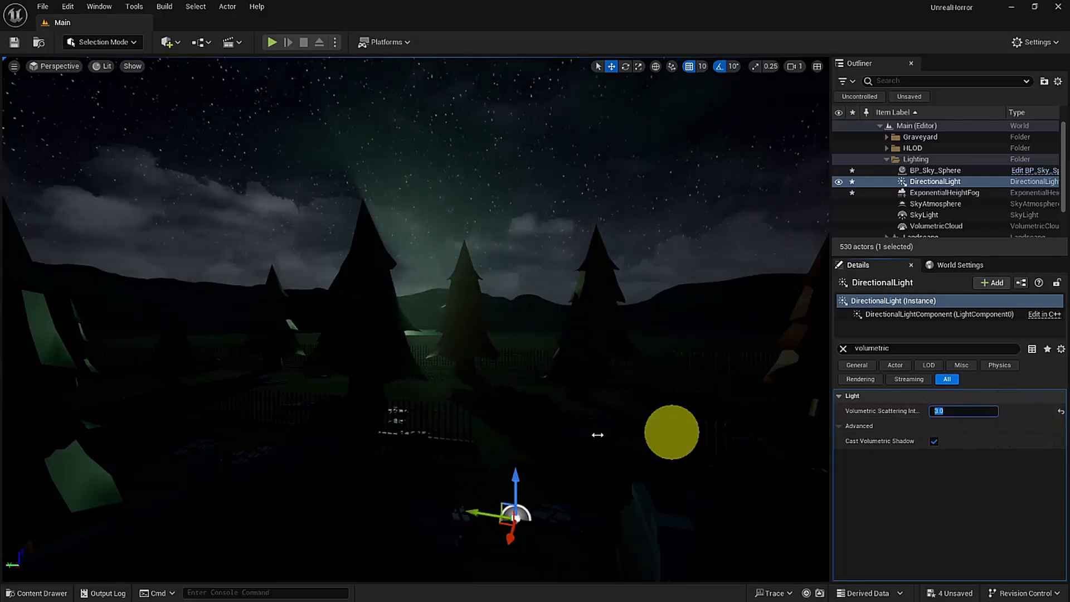
{"action": "right_click_drag", "start_coordinate": [416, 431], "coordinate": [437, 432]}
{"action": "key", "text": "a"}
{"action": "key", "text": "d"}
{"action": "key", "text": "d"}
{"action": "key", "text": "a"}
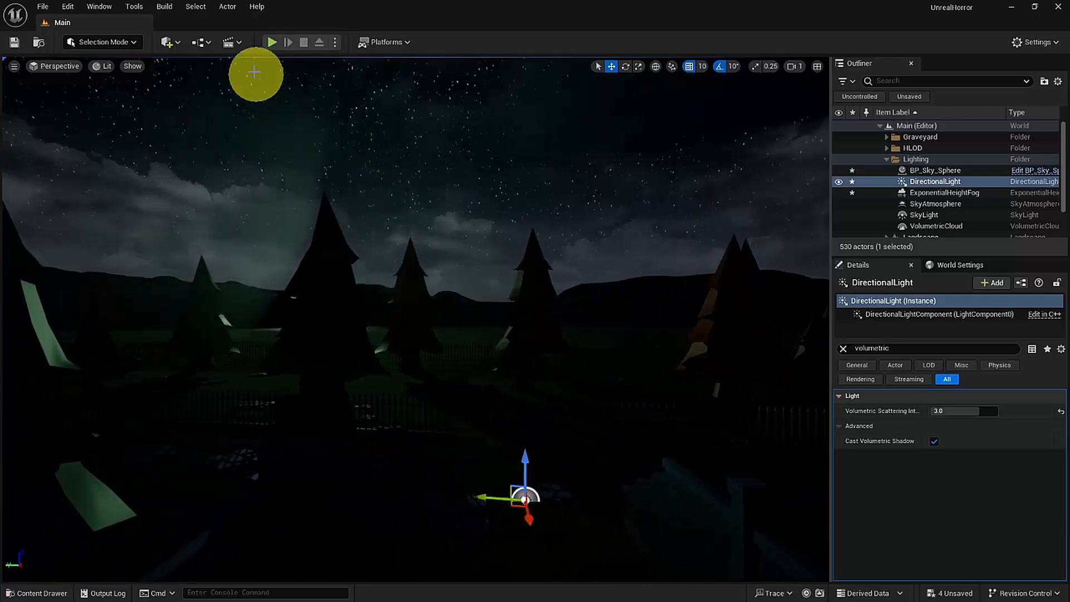
Play-test the level, walking among the trees and fences to judge the night lighting and fog glow, and stop the session
{"action": "left_click", "coordinate": [270, 45]}
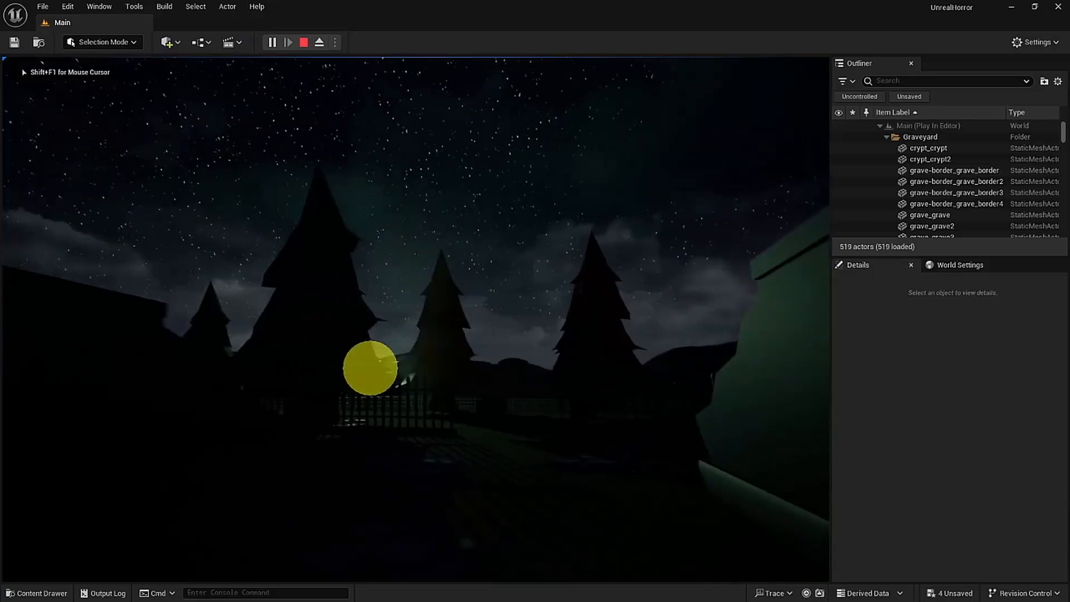
{"action": "key", "text": "w"}
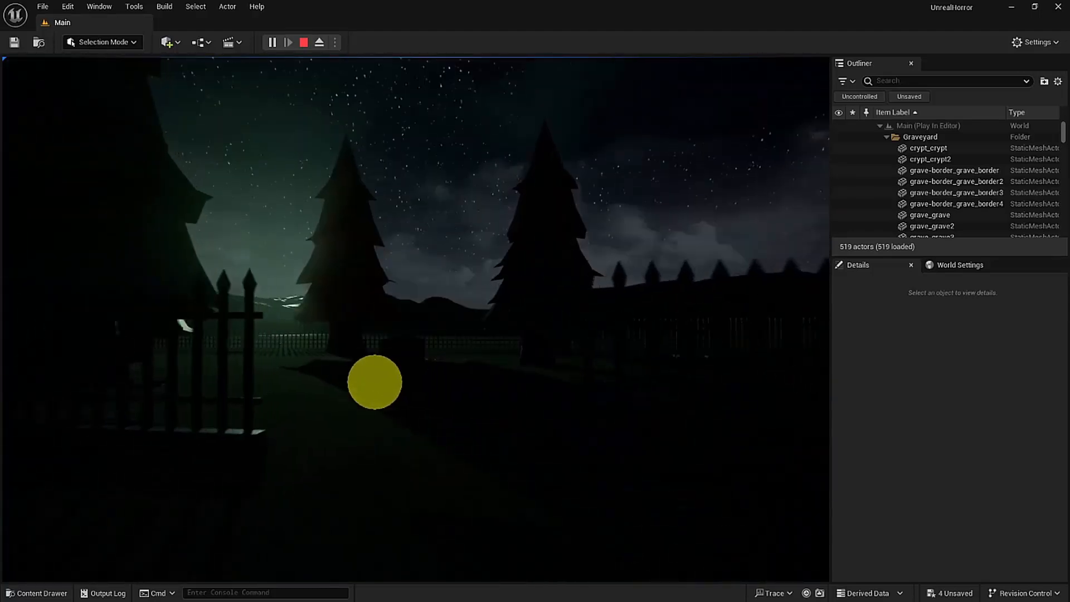
{"action": "key", "text": "w"}
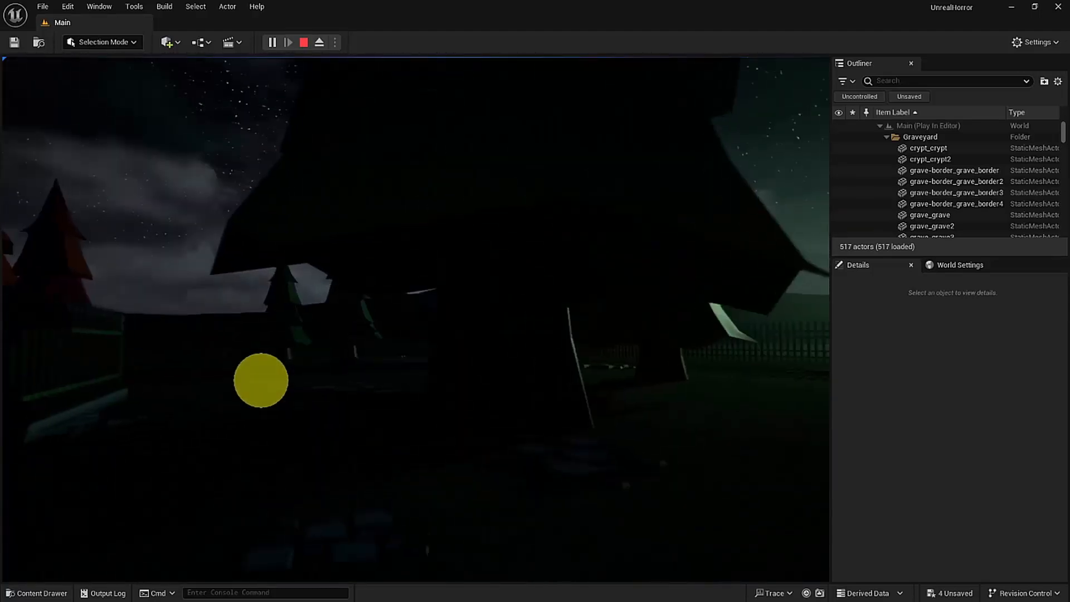
{"action": "key", "text": "w"}
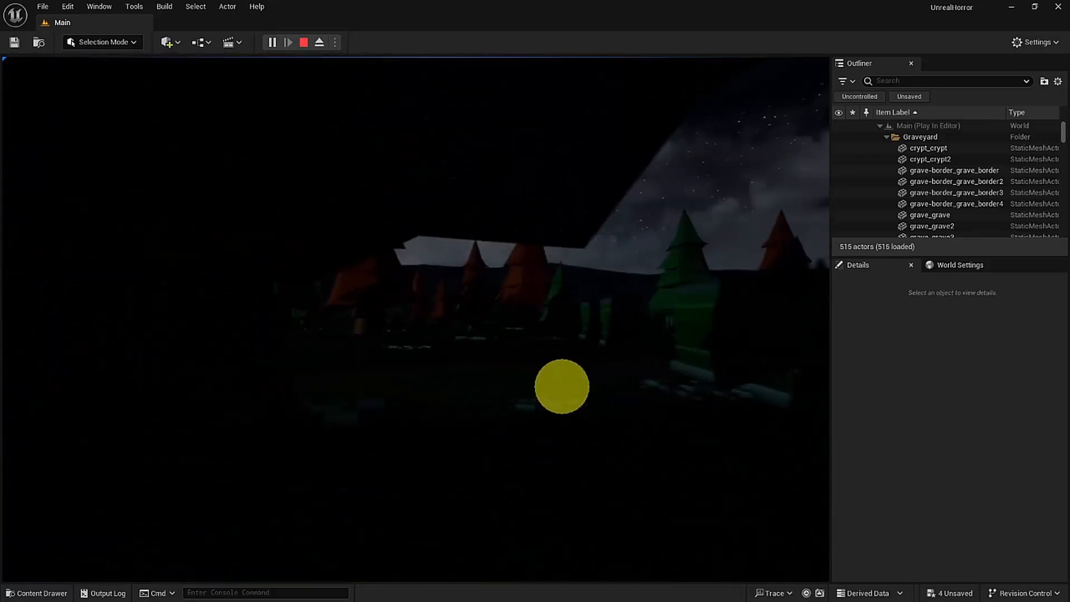
{"action": "key", "text": "w"}
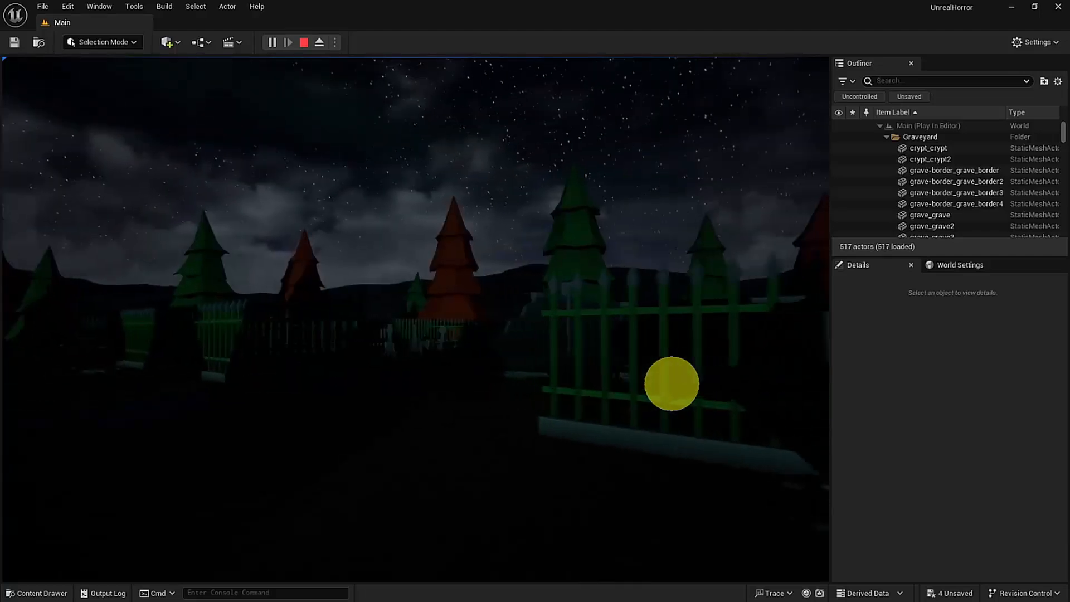
{"action": "key", "text": "w"}
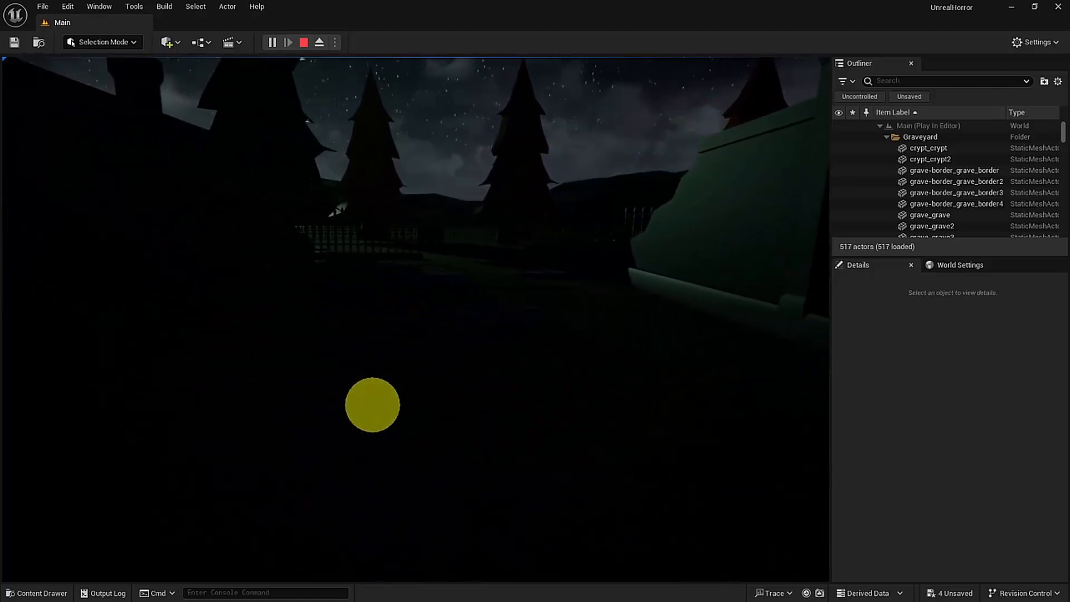
{"action": "key", "text": "w"}
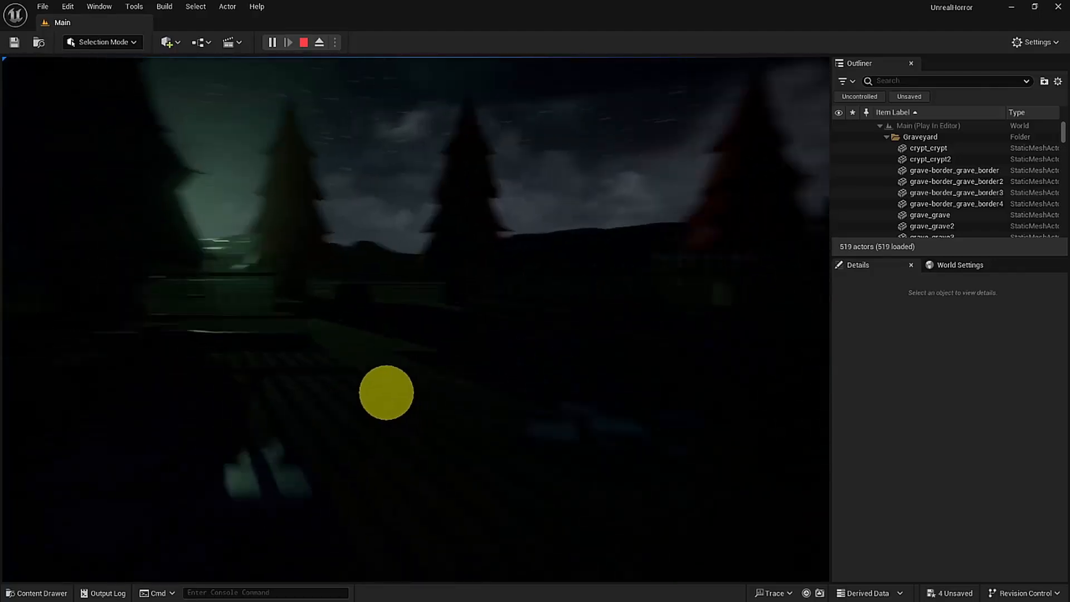
{"action": "key", "text": "w"}
{"action": "key", "text": "shift+F1"}
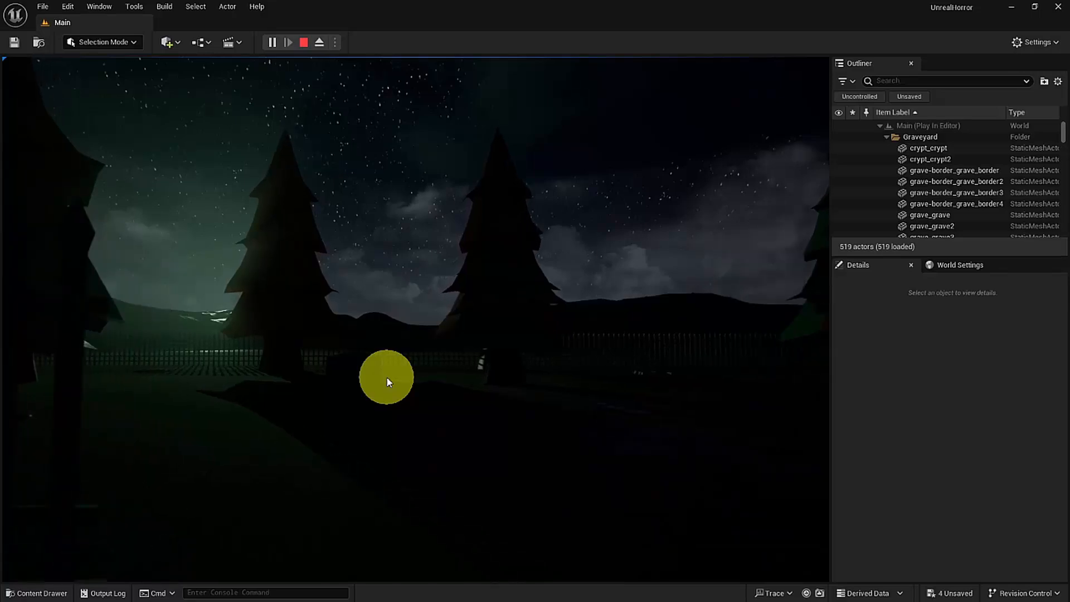
{"action": "key", "text": "Escape"}
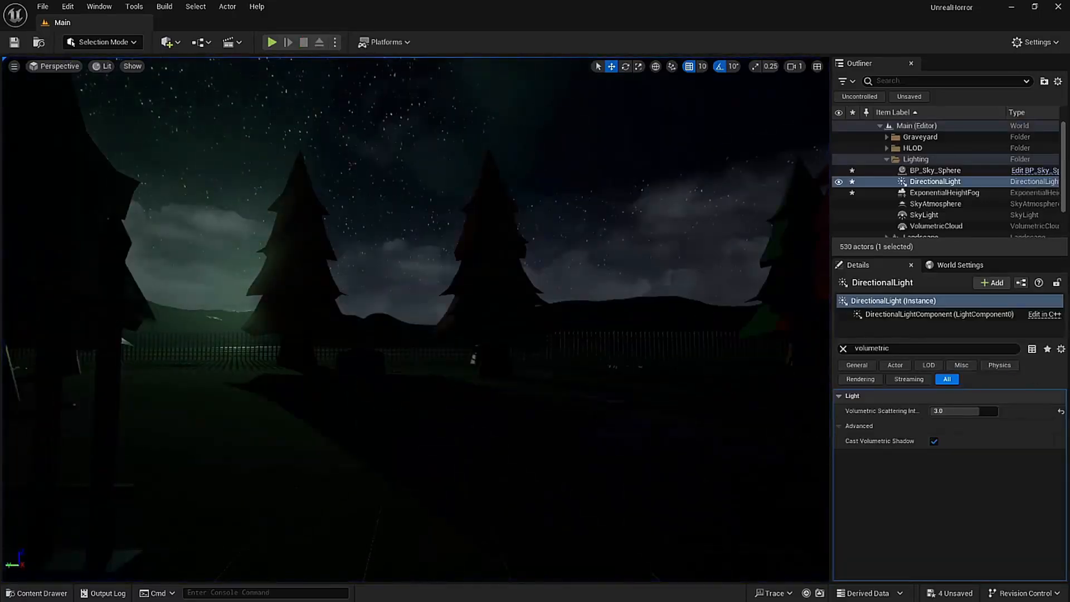
{"action": "right_click_drag", "start_coordinate": [407, 360], "coordinate": [374, 356]}
{"action": "key", "text": "w"}
{"action": "key", "text": "s"}
{"action": "key", "text": "w"}
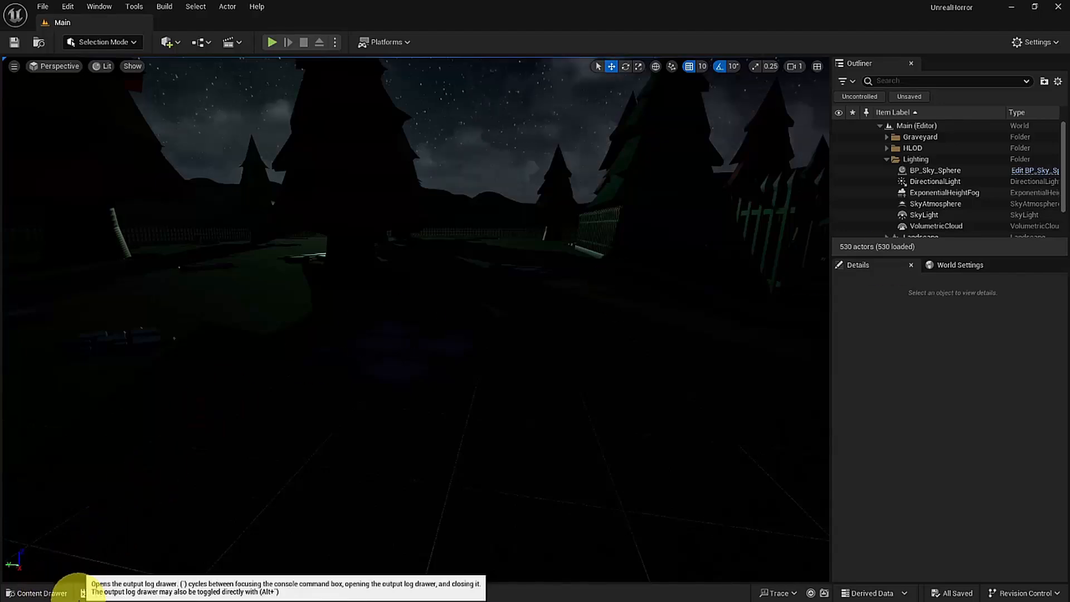
Open the BP_FirstPersonCharacter blueprint from the FirstPerson/Blueprints folder, maximize its editor and show its 3D component view
{"action": "left_click", "coordinate": [42, 593]}
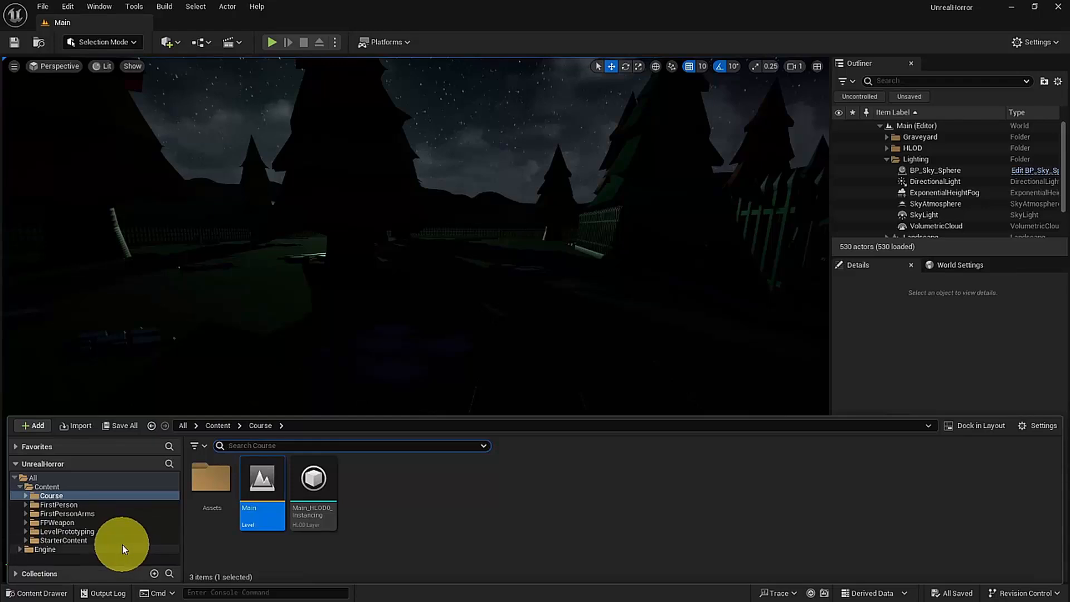
{"action": "left_click", "coordinate": [134, 504]}
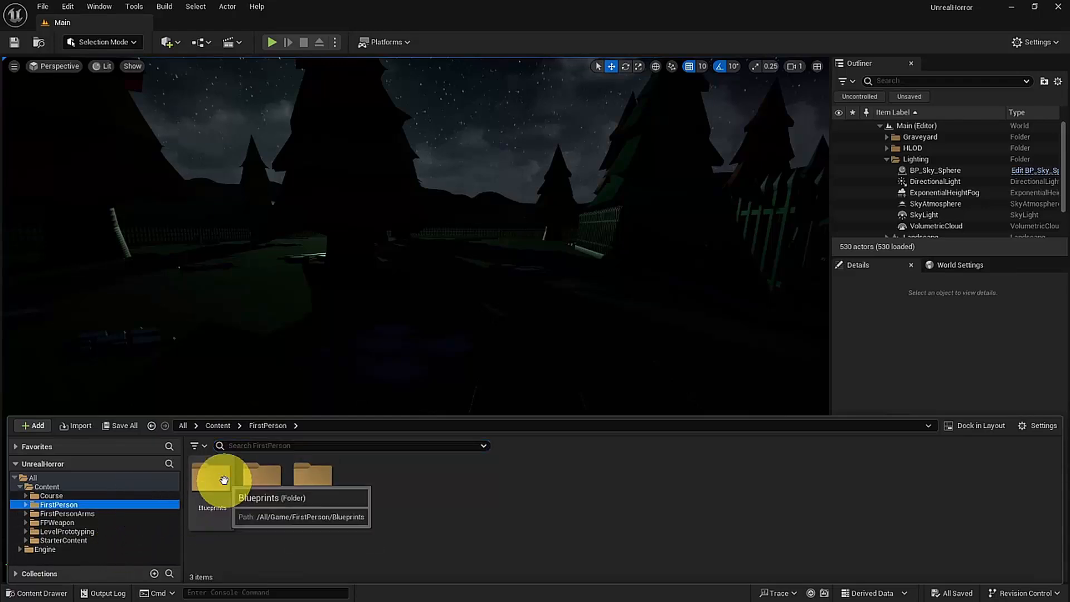
{"action": "double_click", "coordinate": [224, 480]}
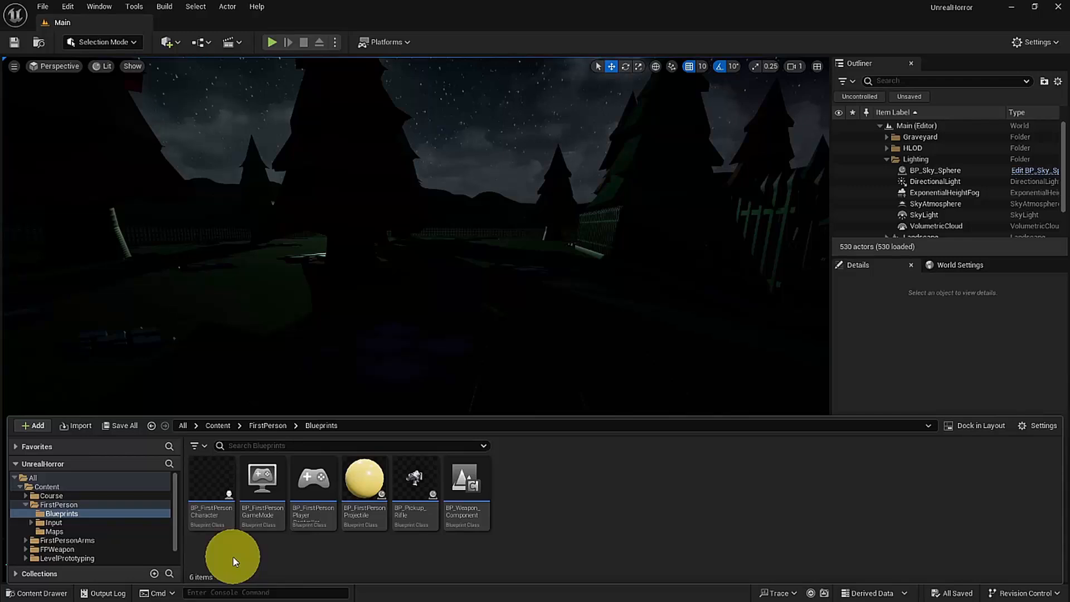
{"action": "double_click", "coordinate": [209, 485]}
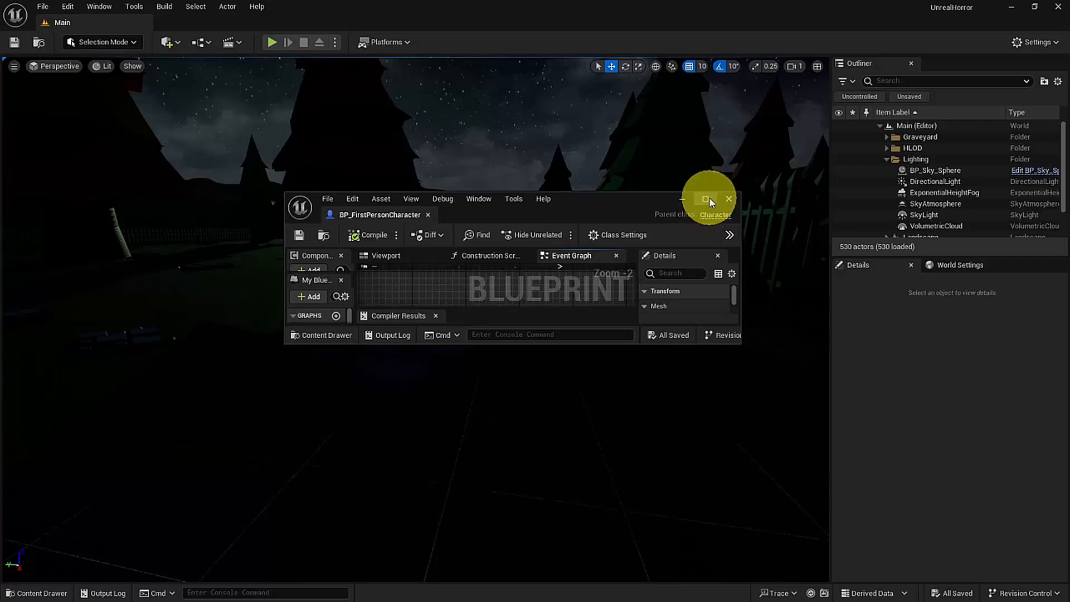
{"action": "left_click", "coordinate": [710, 201]}
{"action": "left_click", "coordinate": [204, 60]}
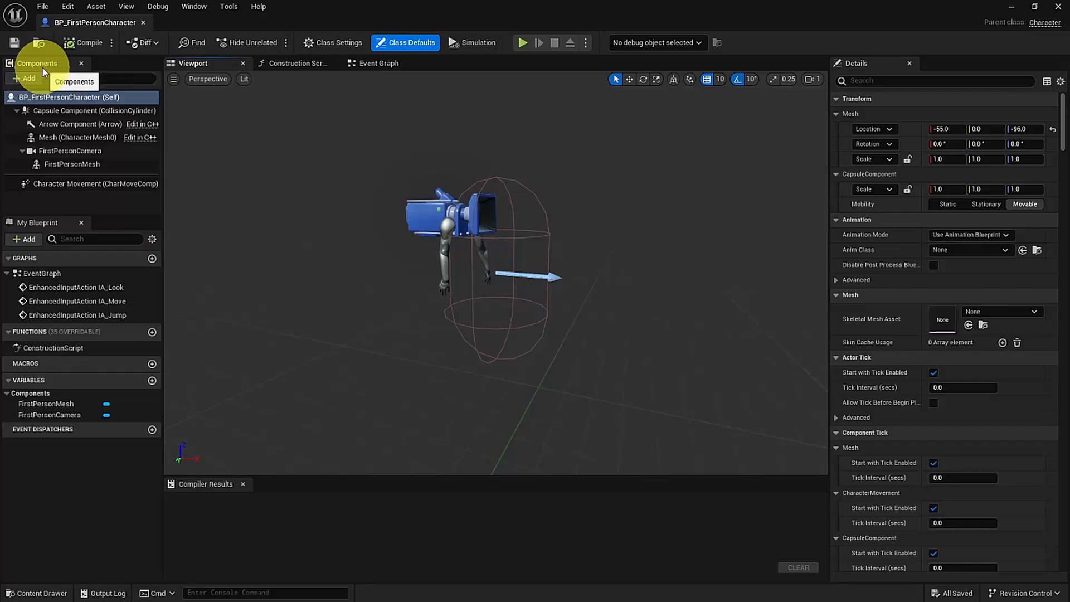
Add a Spot Light component to the character blueprint and parent it to FirstPersonCamera
{"action": "left_click", "coordinate": [25, 78]}
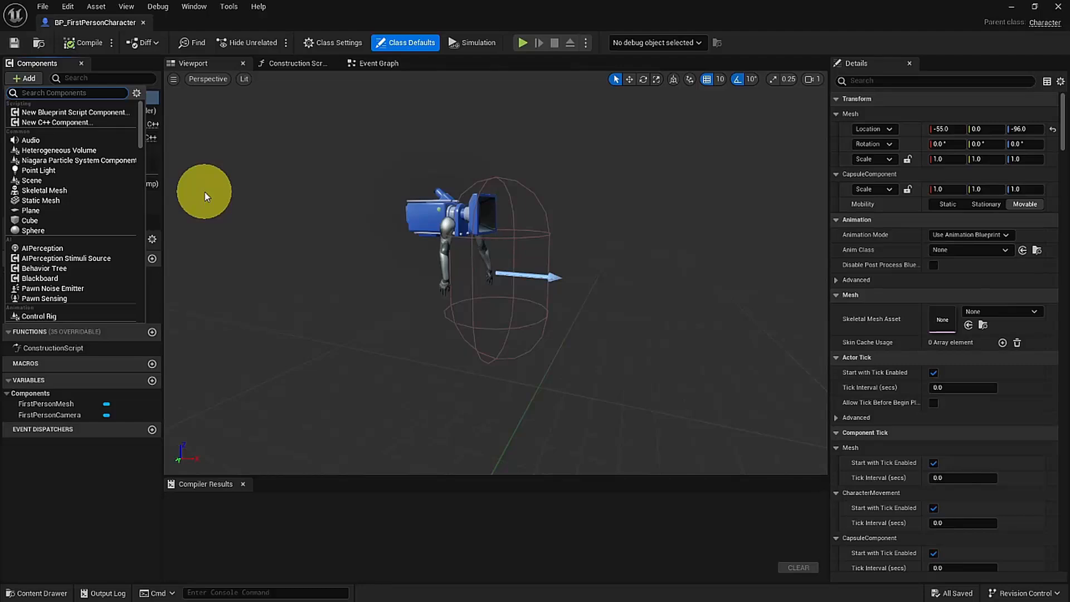
{"action": "type", "text": "spot l"}
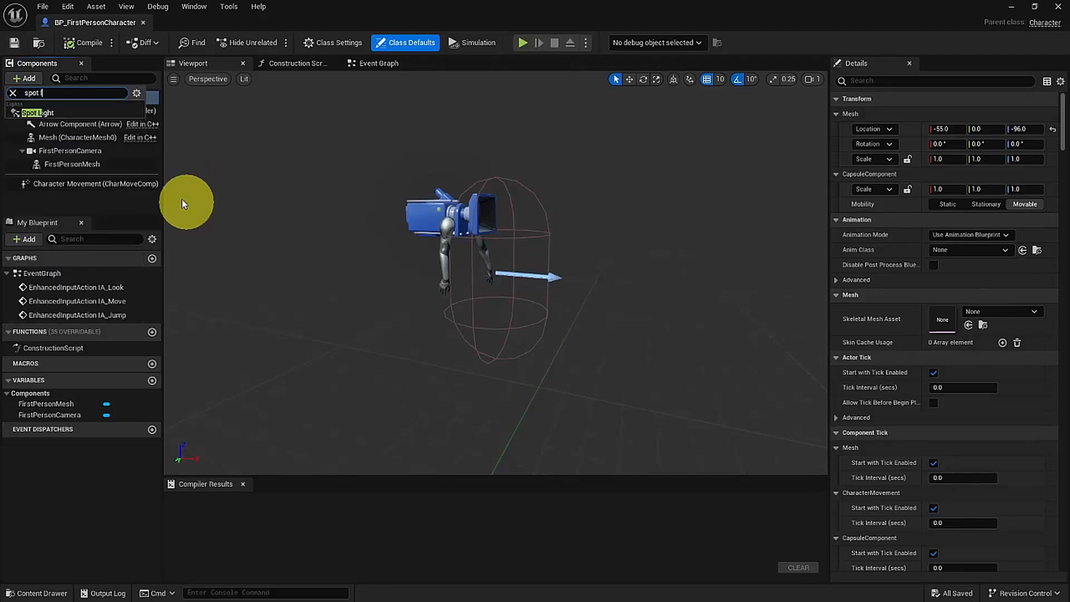
{"action": "left_click", "coordinate": [79, 112]}
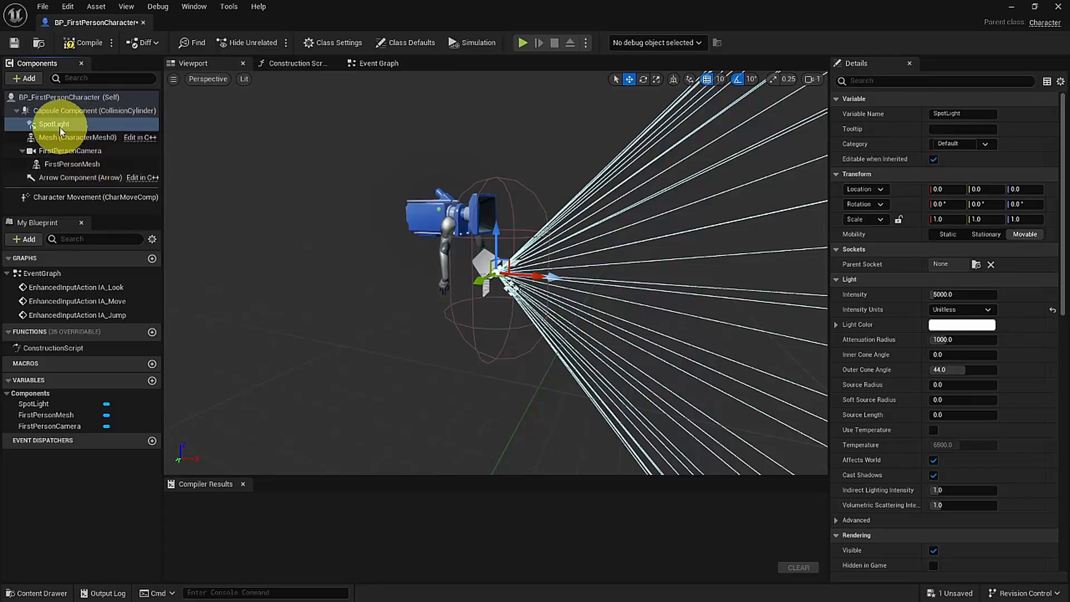
{"action": "left_click_drag", "start_coordinate": [61, 127], "coordinate": [65, 153]}
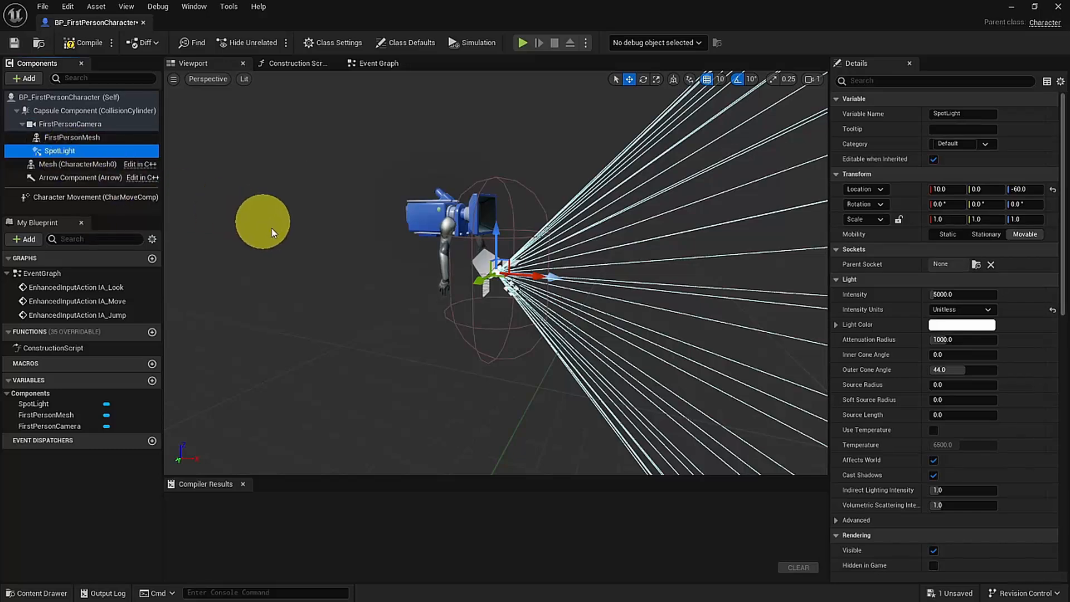
Set the SpotLight's Intensity to 100000 and its Attenuation Radius to 5000
{"action": "right_click_drag", "start_coordinate": [675, 323], "coordinate": [685, 284]}
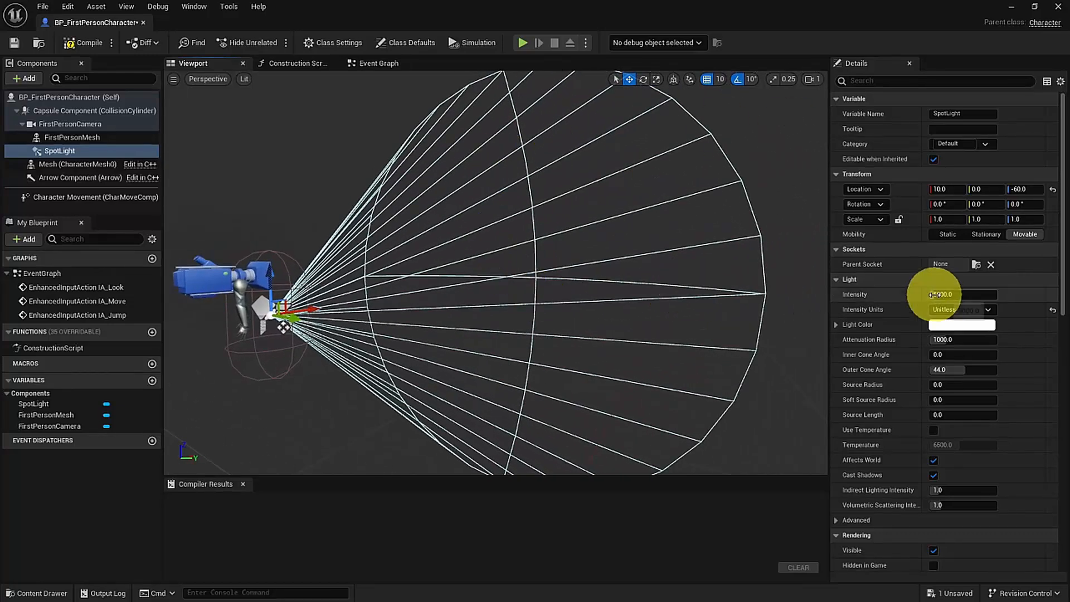
{"action": "left_click_drag", "start_coordinate": [942, 294], "coordinate": [1000, 302]}
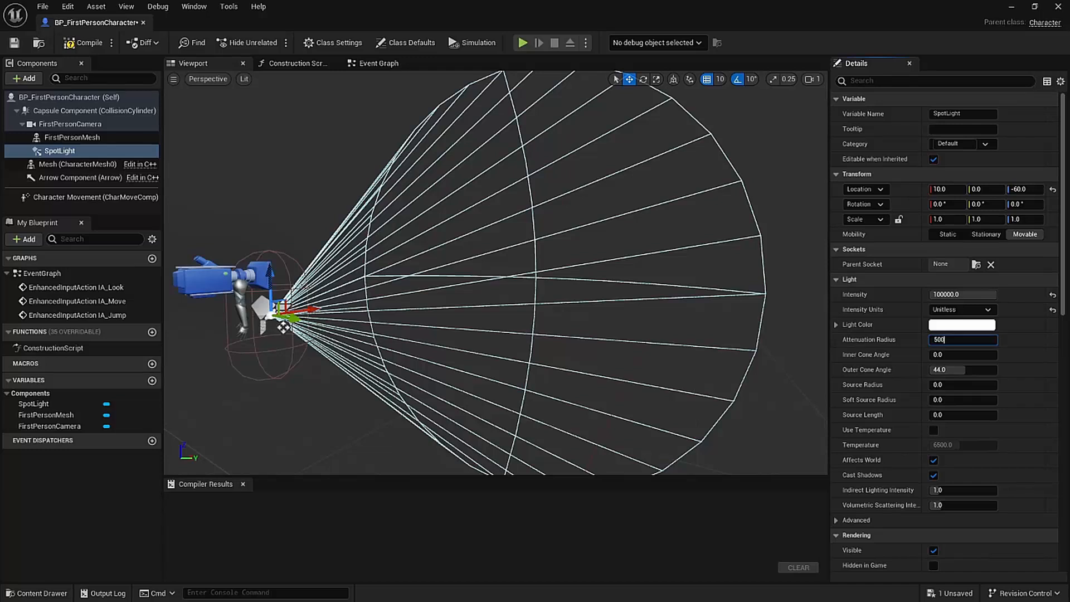
{"action": "key", "text": "Return"}
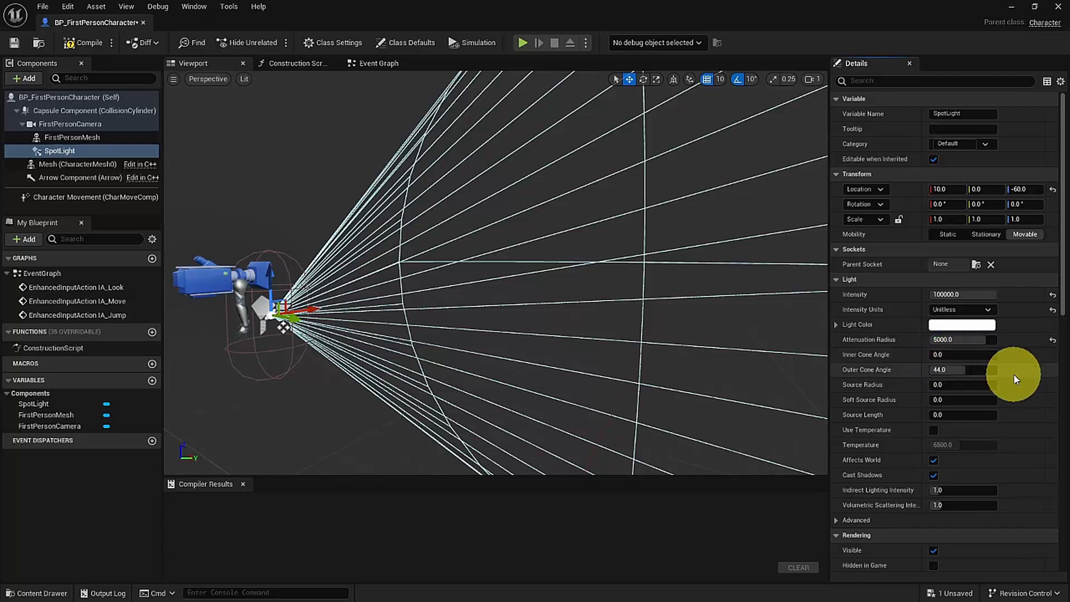
Narrow the SpotLight's beam with an Inner Cone Angle of 3 and an Outer Cone Angle of 18
{"action": "mouse_move", "coordinate": [974, 355]}
{"action": "left_mouse_down"}
{"action": "mouse_move", "coordinate": [958, 359]}
{"action": "mouse_move", "coordinate": [1022, 353]}
{"action": "mouse_move", "coordinate": [973, 356]}
{"action": "left_mouse_up"}
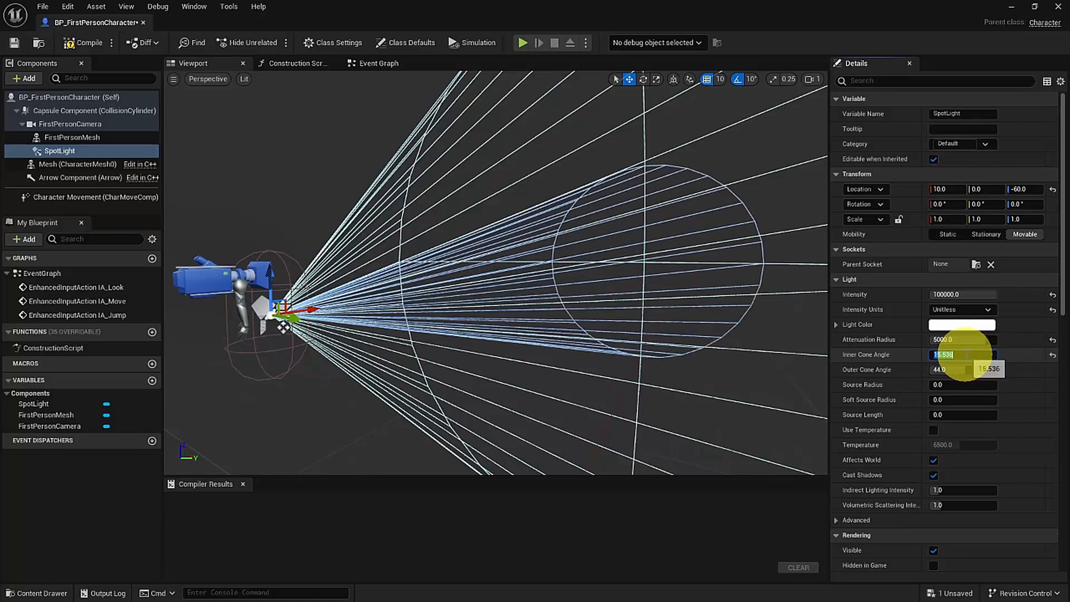
{"action": "type", "text": "3"}
{"action": "key", "text": "Return"}
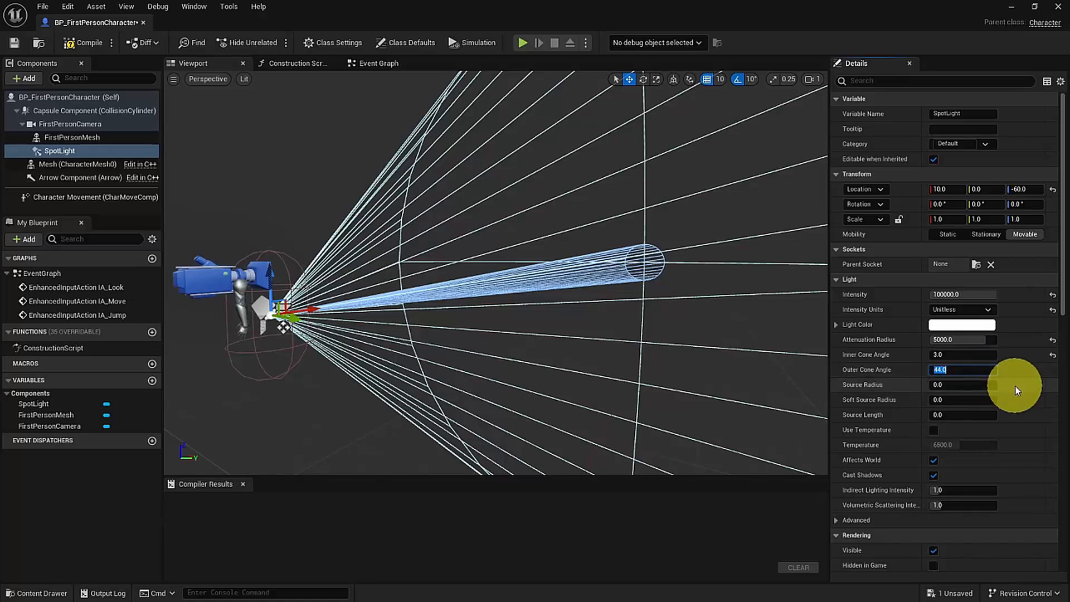
{"action": "type", "text": "18"}
{"action": "key", "text": "Return"}
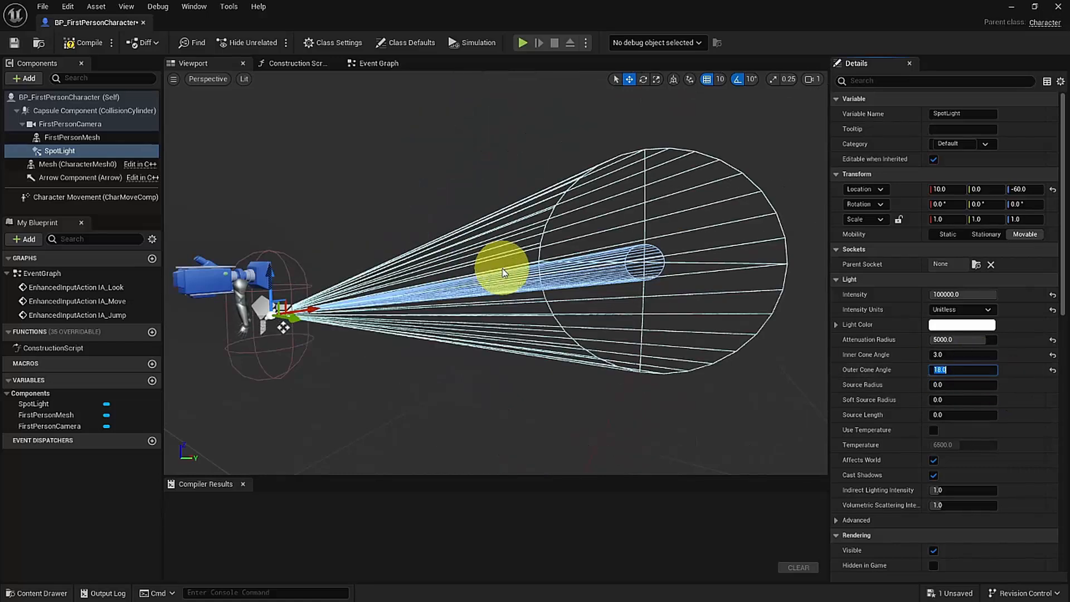
{"action": "mouse_move", "coordinate": [501, 271]}
{"action": "right_mouse_down"}
{"action": "mouse_move", "coordinate": [499, 251]}
{"action": "mouse_move", "coordinate": [508, 256]}
{"action": "right_mouse_up"}
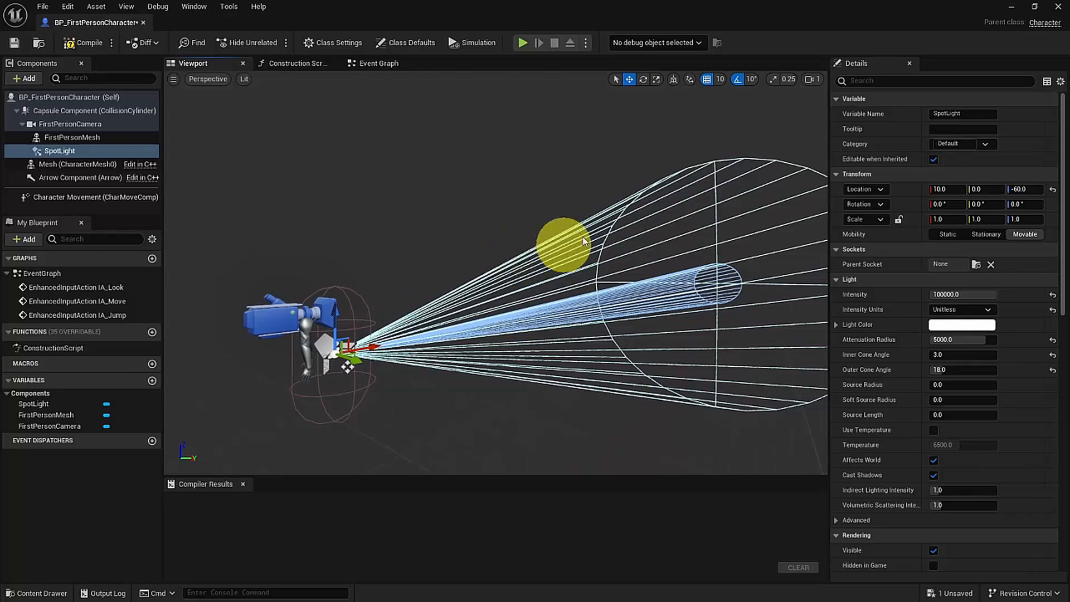
Return to the level and play-test the character's flashlight by walking around the graveyard, and stop the session
{"action": "left_click", "coordinate": [1011, 7]}
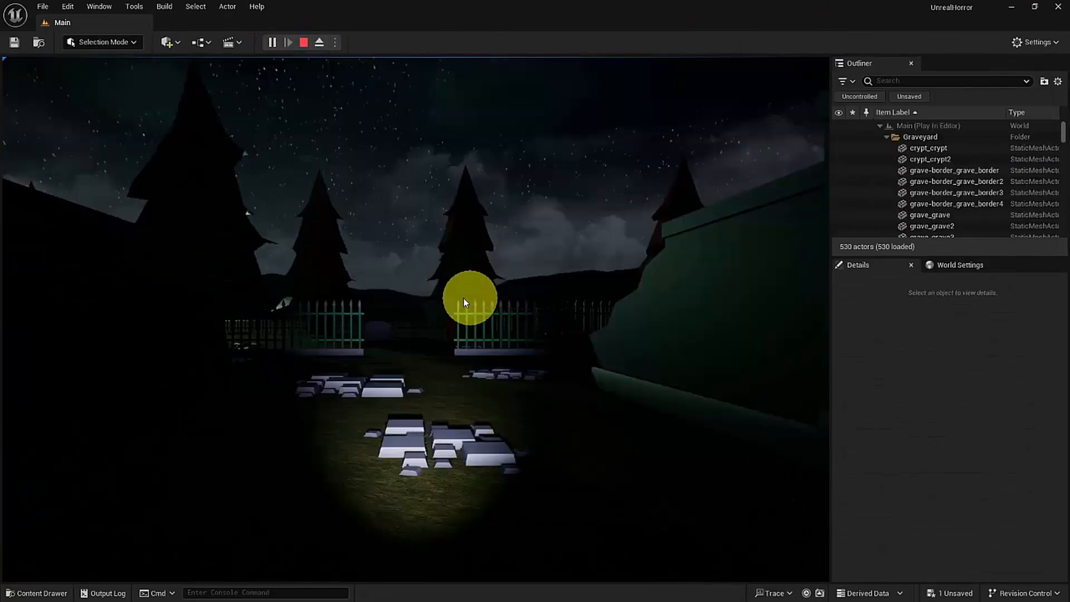
{"action": "left_click", "coordinate": [455, 293]}
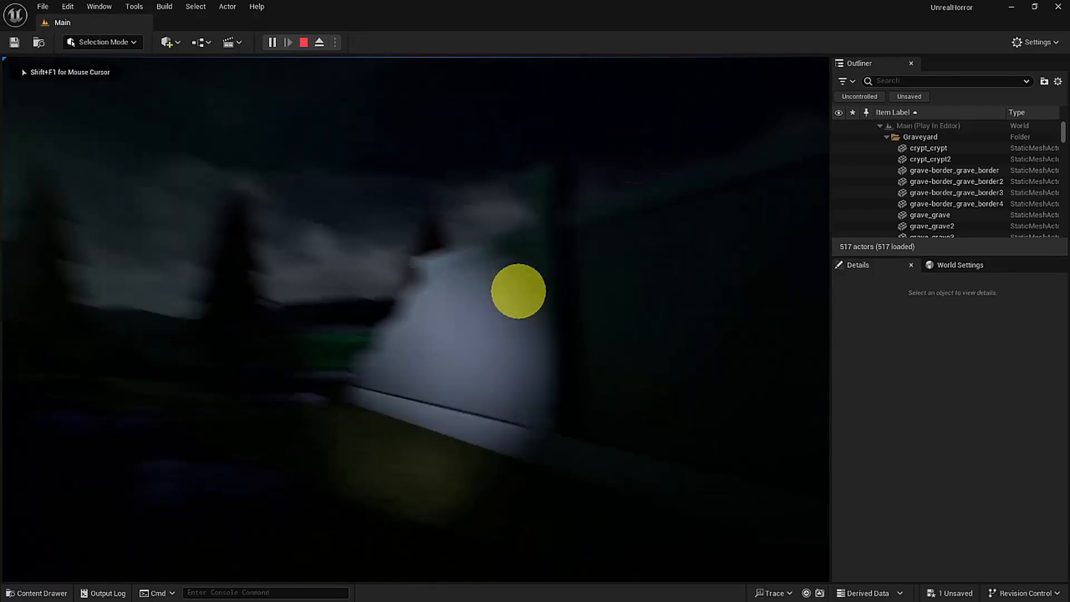
{"action": "key", "text": "w"}
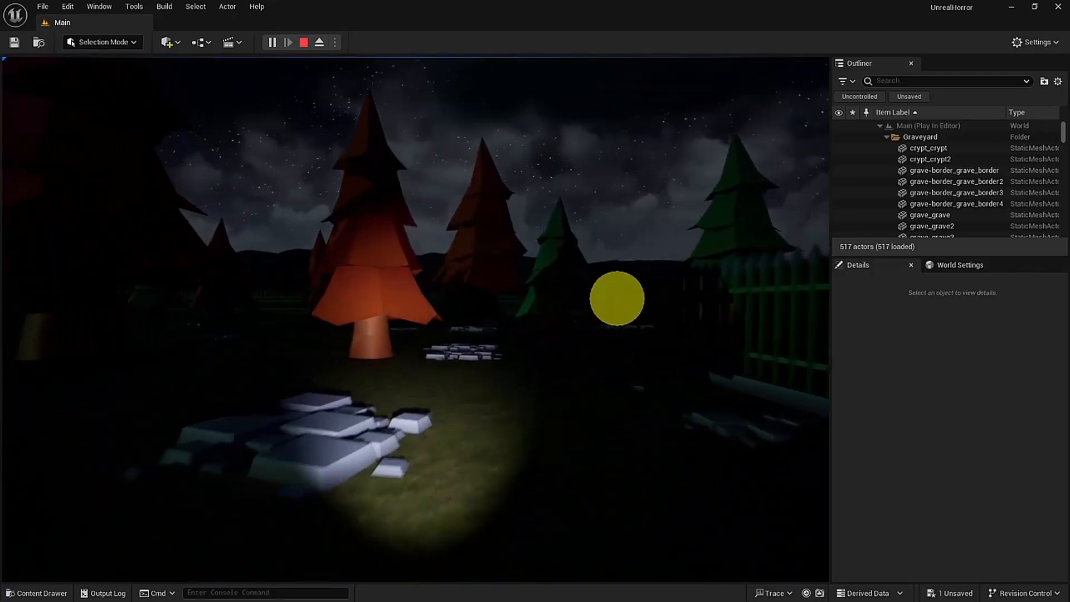
{"action": "key", "text": "w"}
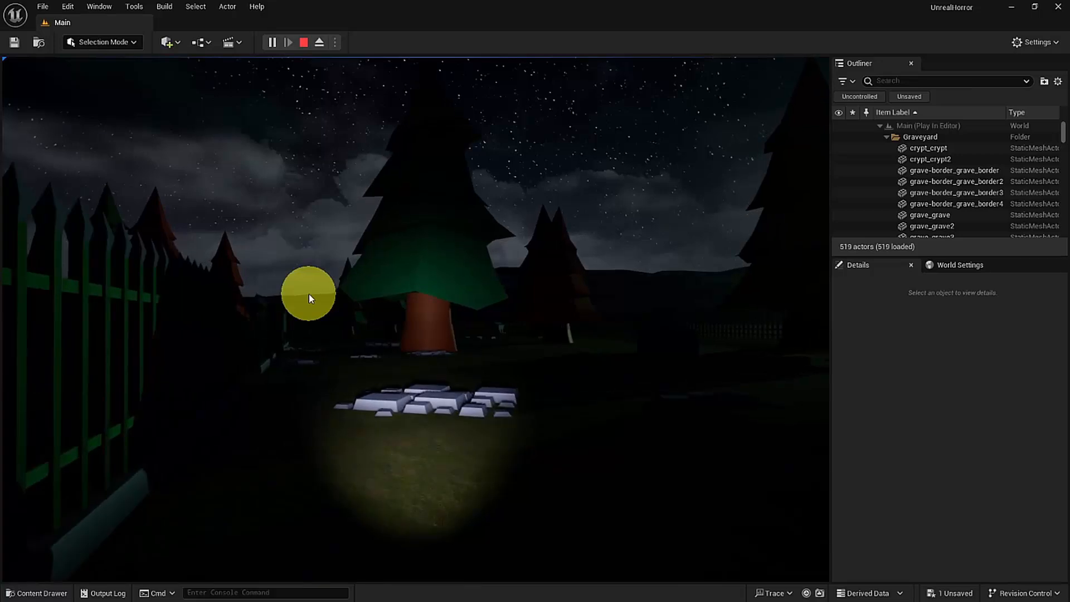
{"action": "key", "text": "Escape"}
Open the project settings and go to the action mappings in the Engine Input bindings
{"action": "left_click", "coordinate": [67, 6]}
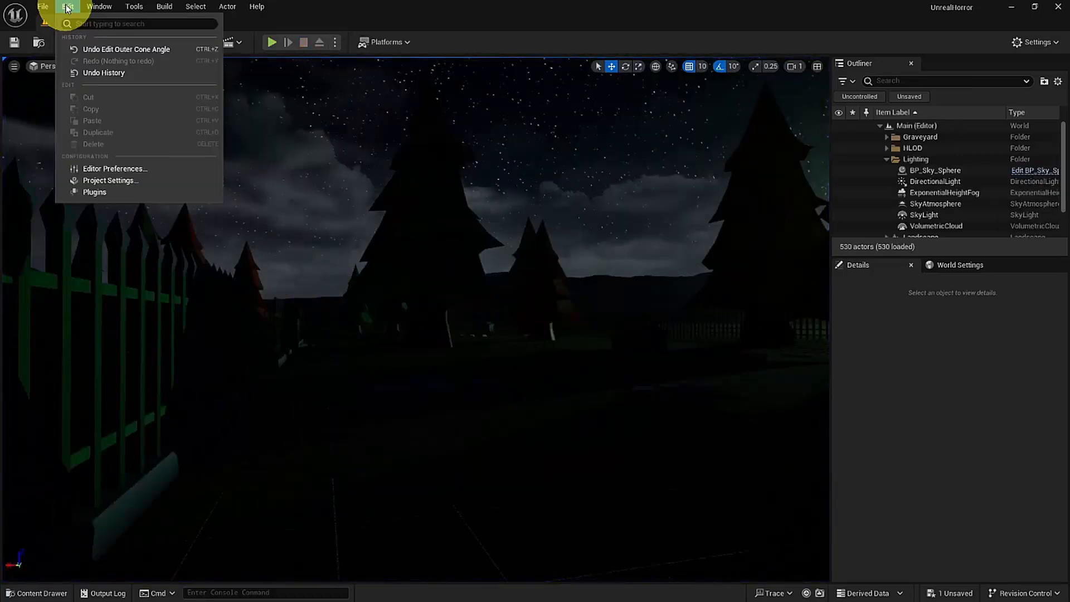
{"action": "left_click", "coordinate": [124, 179]}
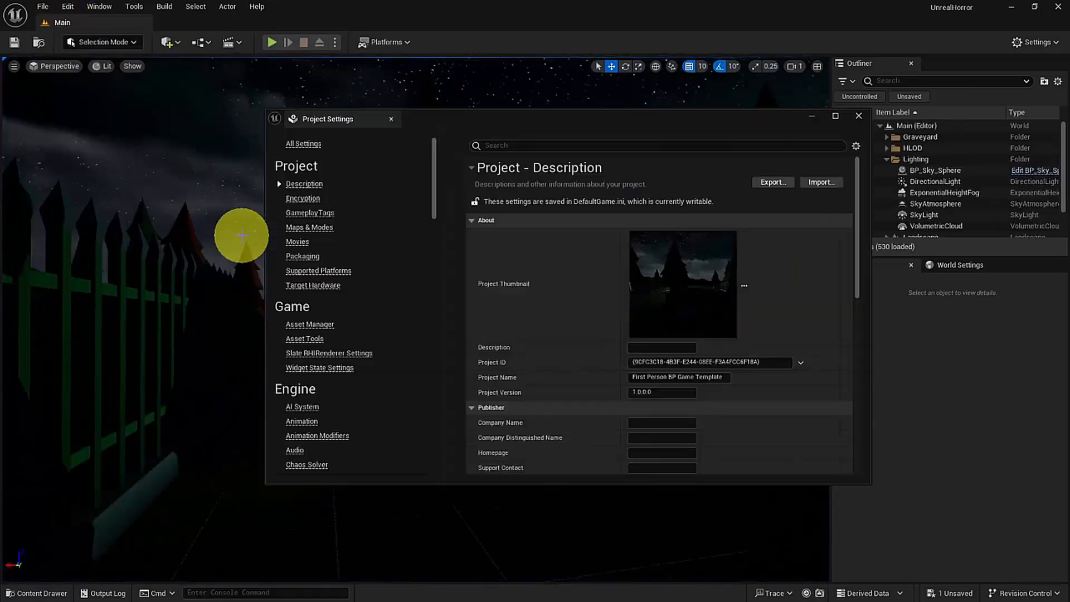
{"action": "scroll", "coordinate": [344, 363], "scroll_direction": "down", "scroll_amount": 6}
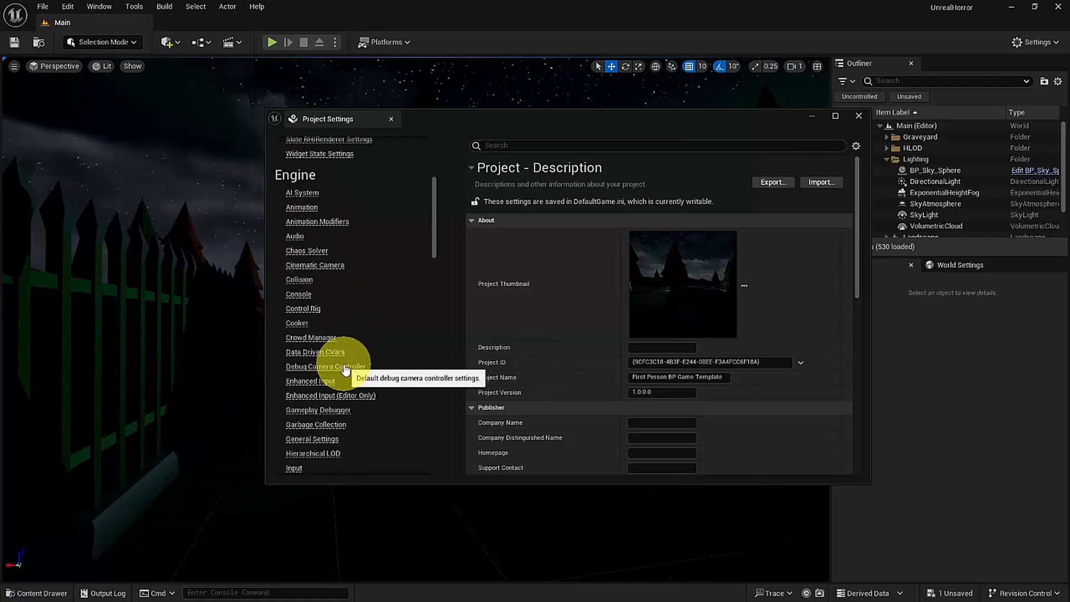
{"action": "scroll", "coordinate": [343, 369], "scroll_direction": "down", "scroll_amount": 3}
{"action": "left_click", "coordinate": [294, 379]}
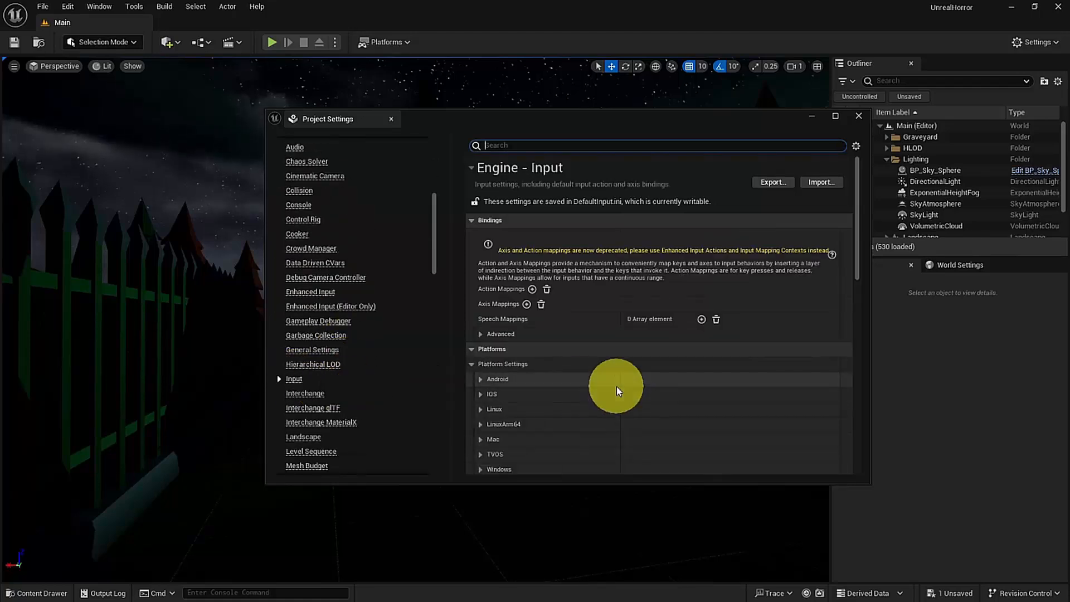
{"action": "scroll", "coordinate": [618, 385], "scroll_direction": "down", "scroll_amount": 4}
{"action": "scroll", "coordinate": [645, 382], "scroll_direction": "up", "scroll_amount": 3}
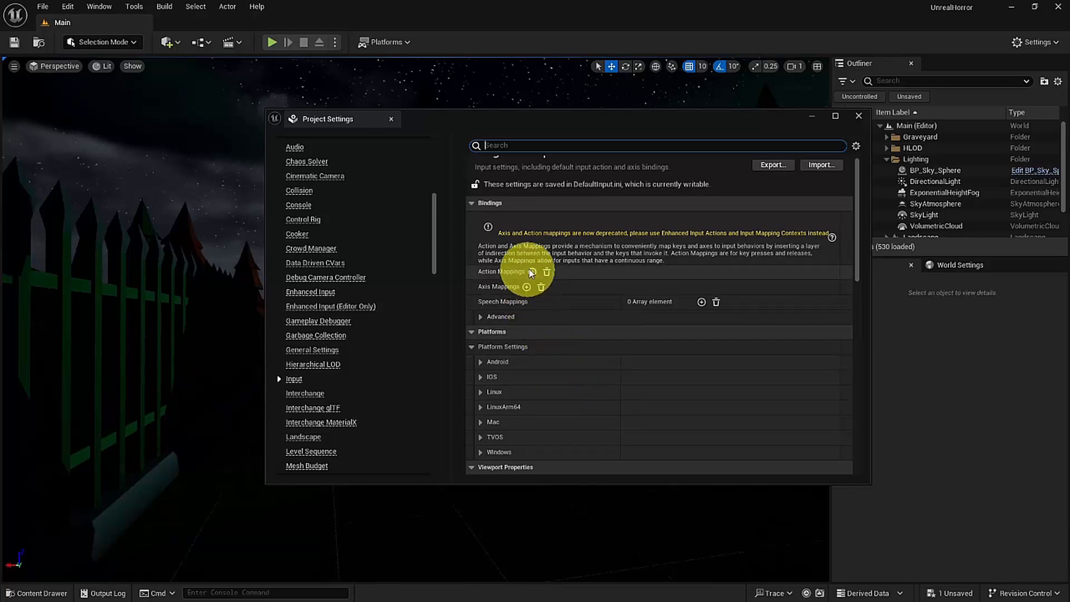
Add an action mapping named Flashlight, bind it to Left Mouse Button and Q, and put the project settings away
{"action": "left_click", "coordinate": [532, 273]}
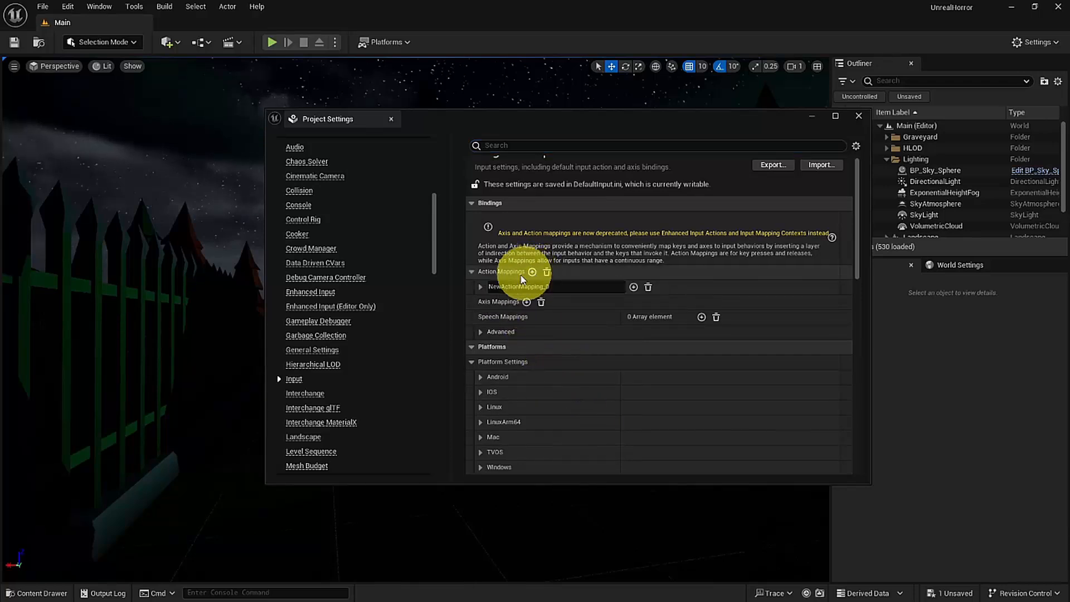
{"action": "left_click", "coordinate": [554, 287]}
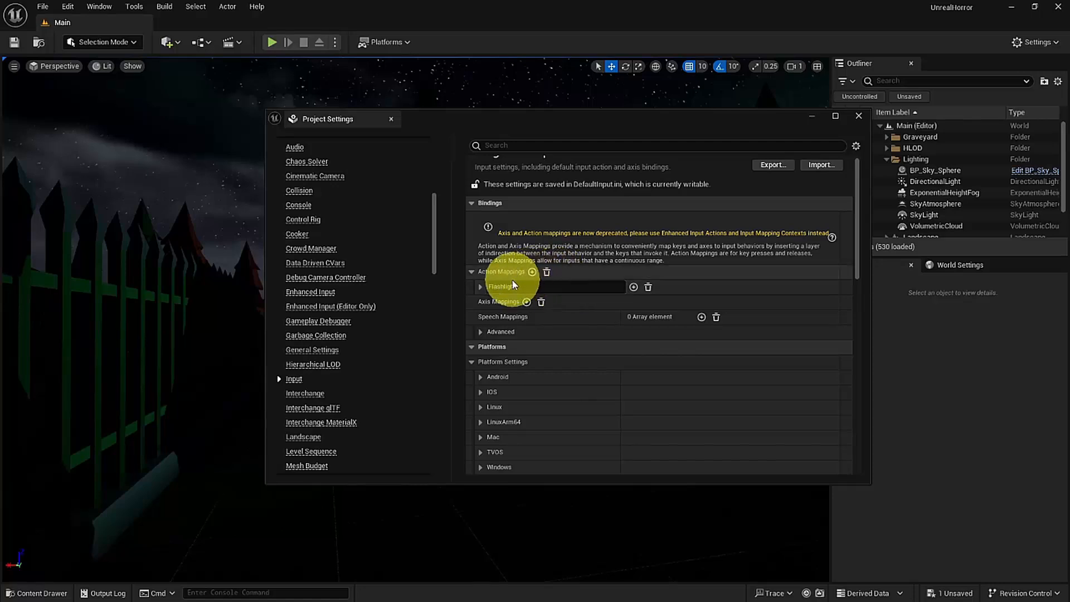
{"action": "left_click", "coordinate": [480, 287]}
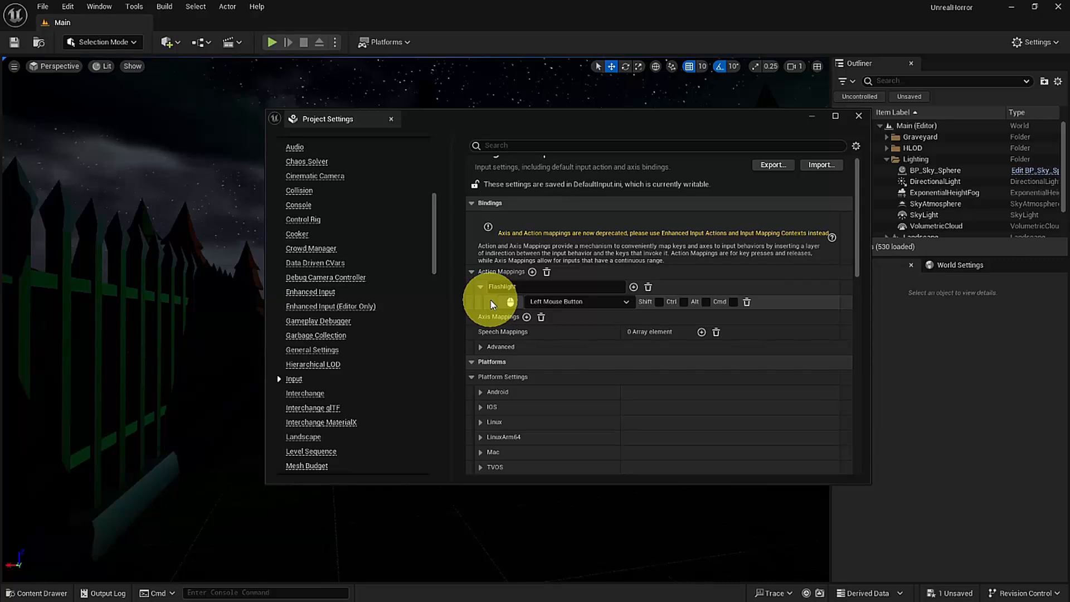
{"action": "left_click", "coordinate": [633, 286]}
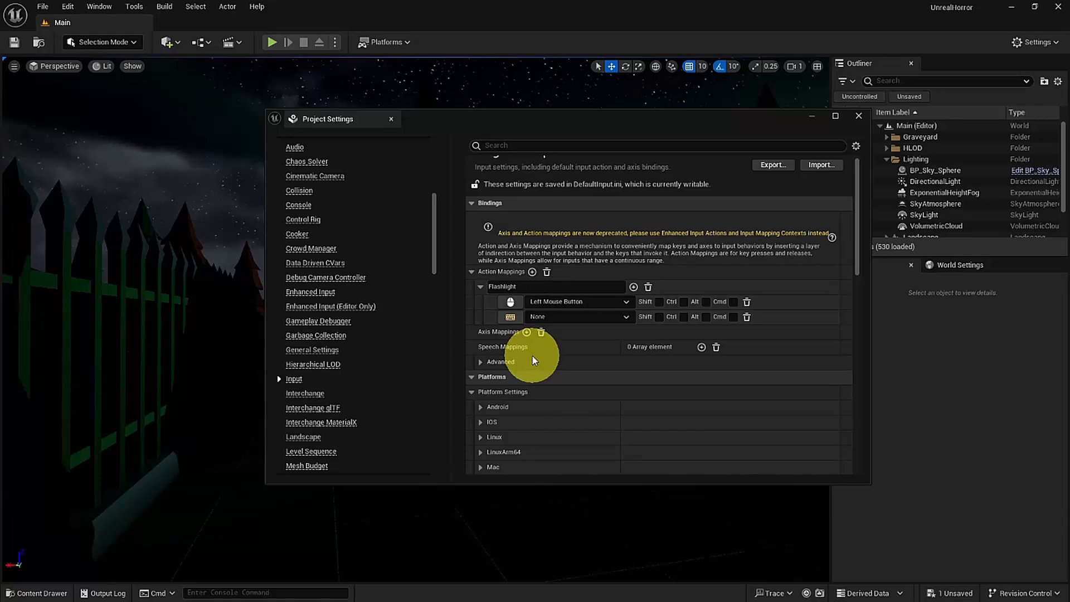
{"action": "key", "text": "q"}
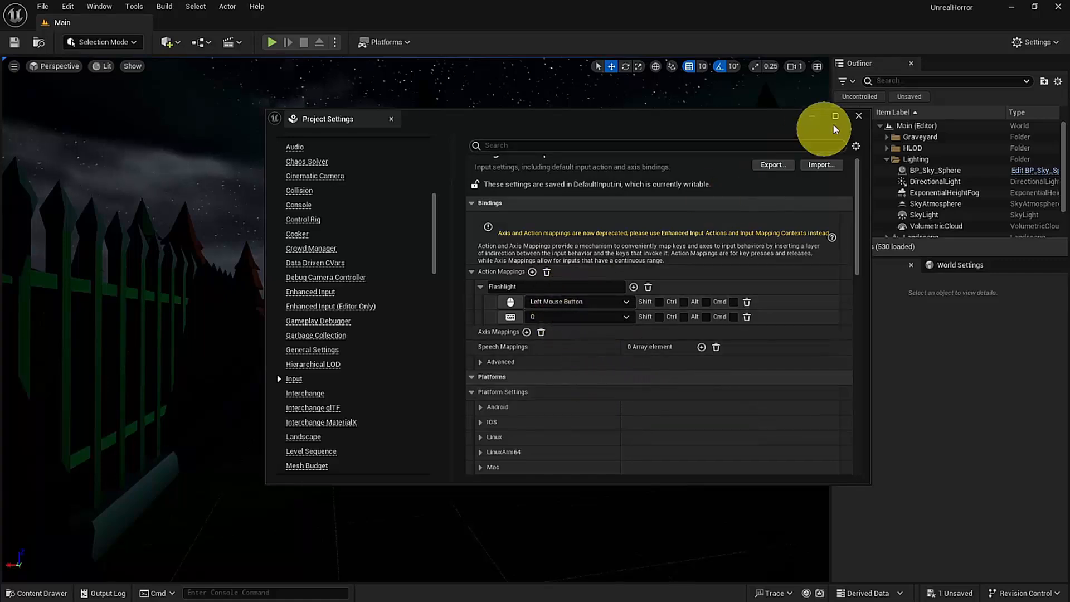
{"action": "left_click", "coordinate": [812, 117]}
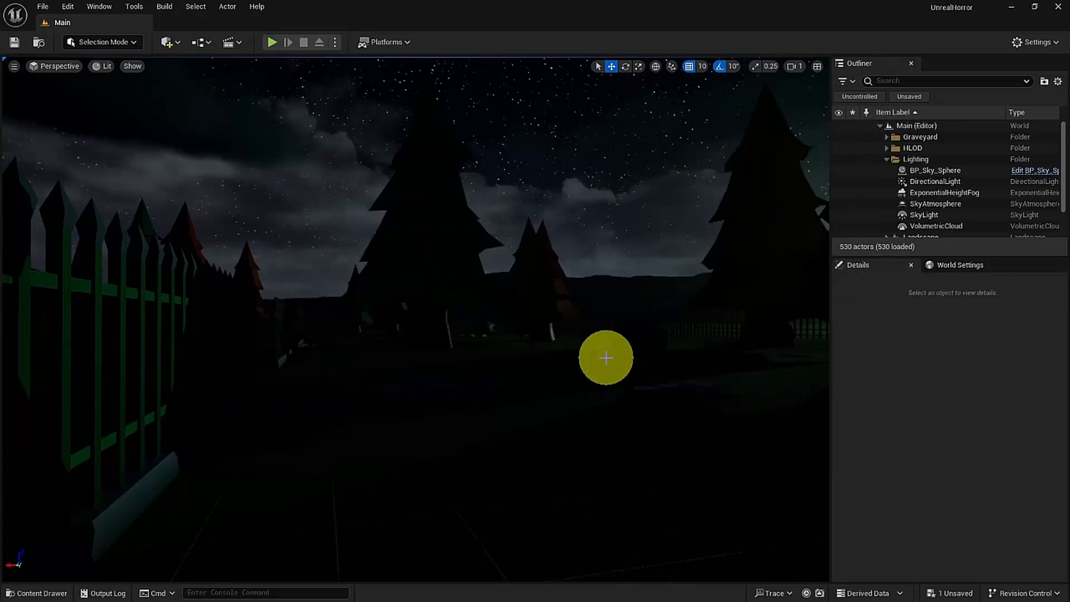
Open the Event Graph of BP_FirstPersonCharacter and add the Flashlight input action event
{"action": "key", "text": "ctrl+space"}
{"action": "double_click", "coordinate": [209, 488]}
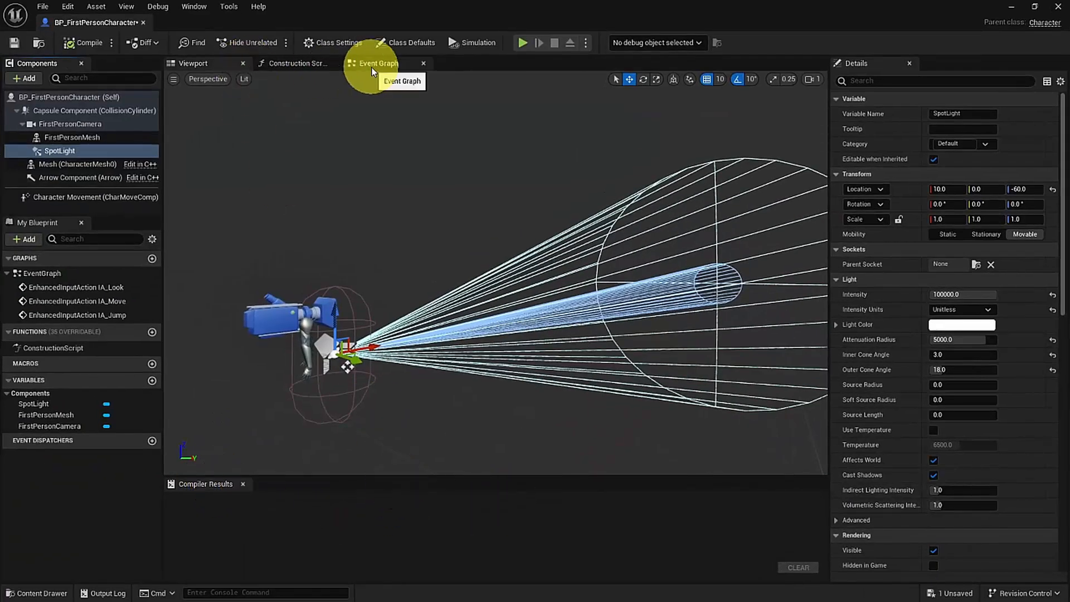
{"action": "left_click", "coordinate": [372, 65]}
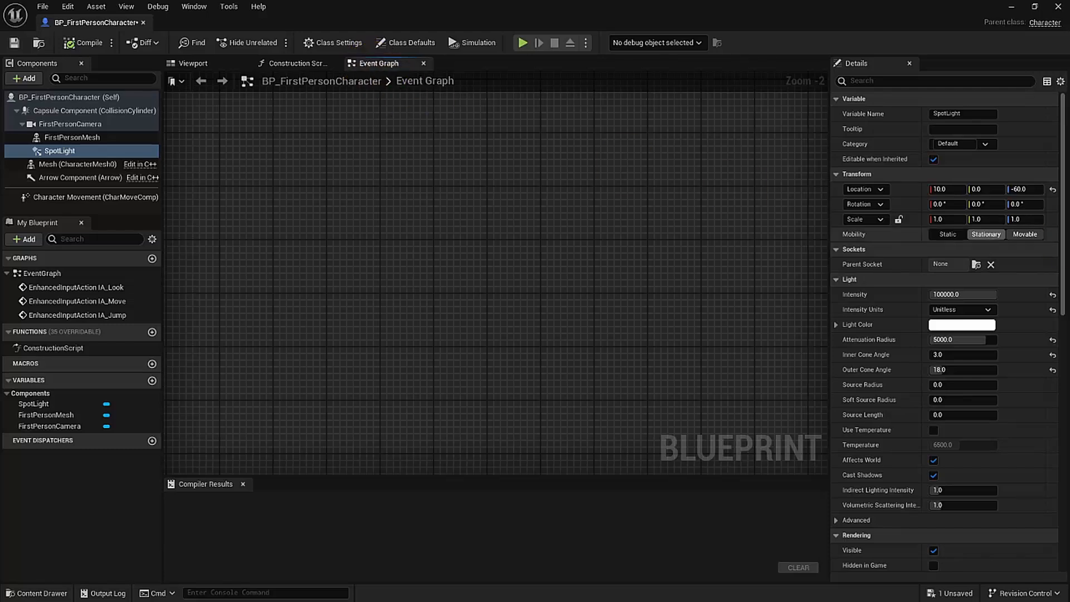
{"action": "right_click", "coordinate": [312, 247]}
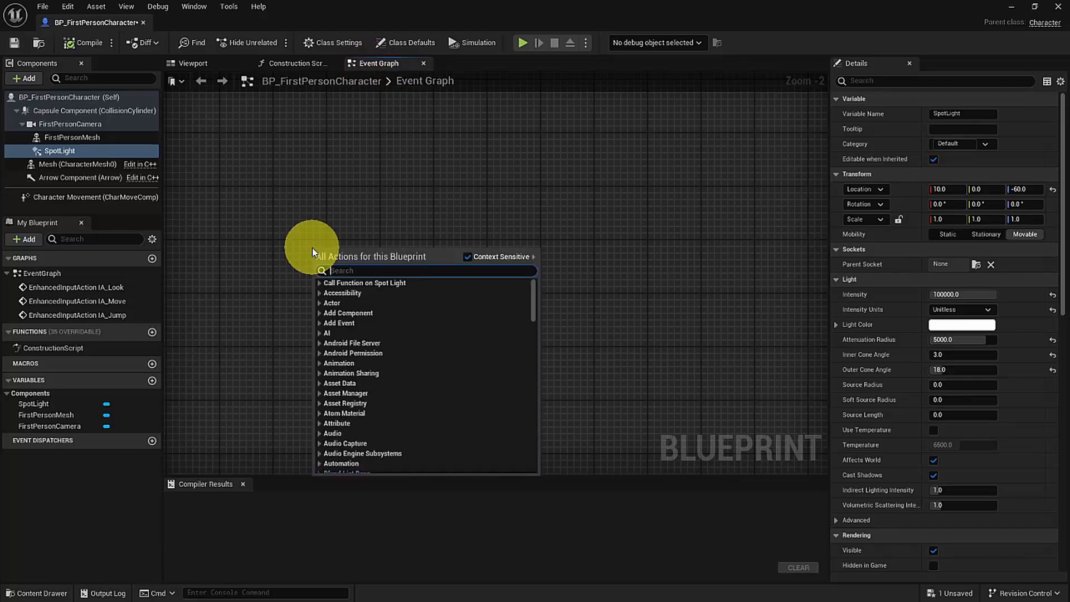
{"action": "type", "text": "flashl"}
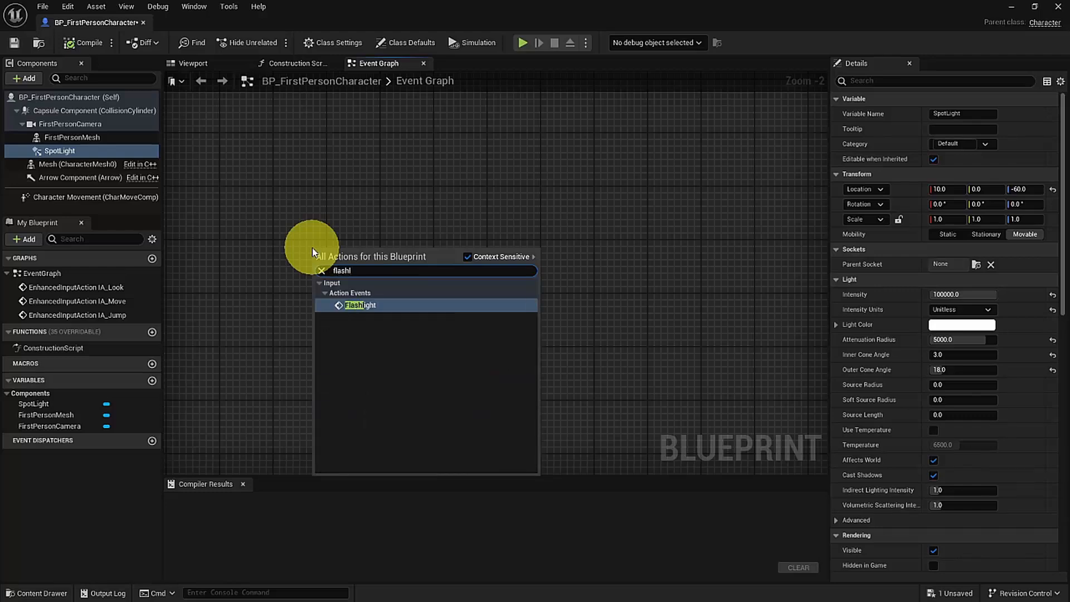
{"action": "key", "text": "Return"}
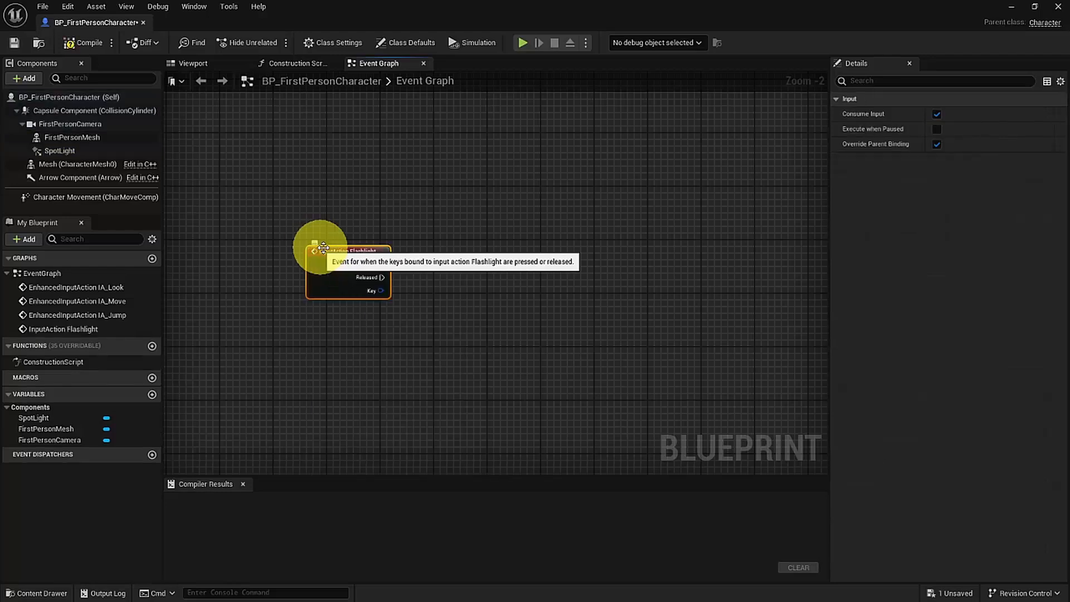
Add a Flip Flop node driven by the Flashlight event's Pressed output and align it with the event
{"action": "scroll", "coordinate": [372, 267], "scroll_direction": "up", "scroll_amount": 2}
{"action": "left_click_drag", "start_coordinate": [389, 269], "coordinate": [544, 268]}
{"action": "type", "text": "flipfl"}
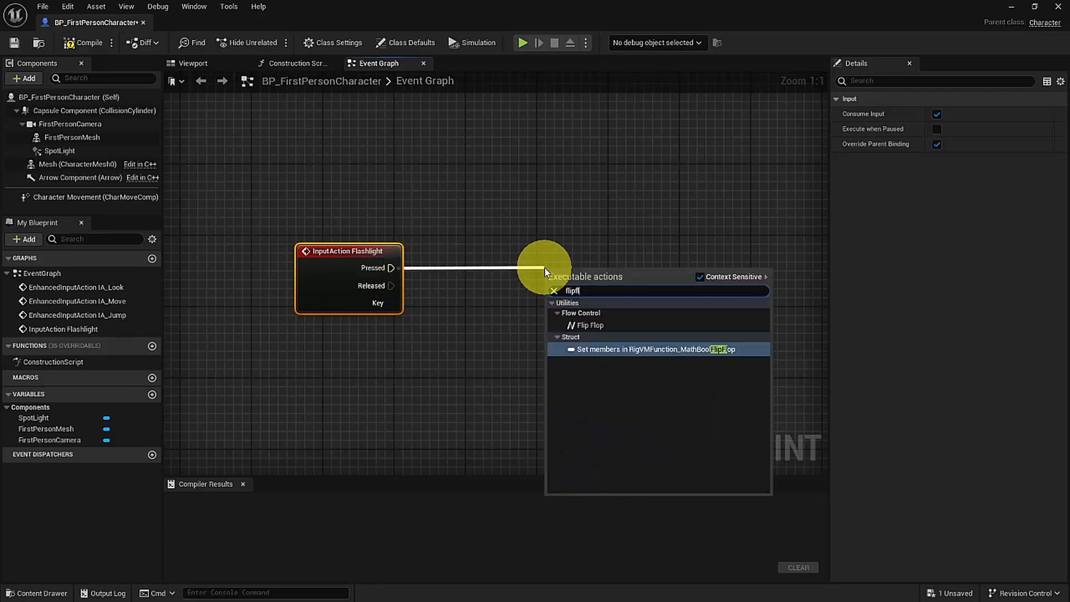
{"action": "key", "text": "Up"}
{"action": "key", "text": "Return"}
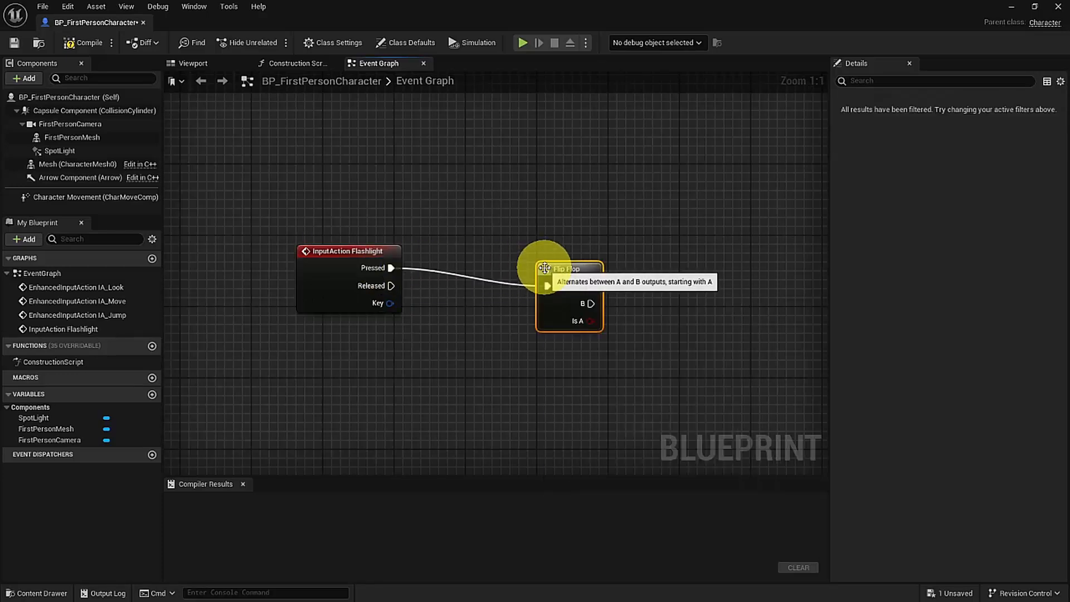
{"action": "left_click_drag", "start_coordinate": [557, 262], "coordinate": [531, 244]}
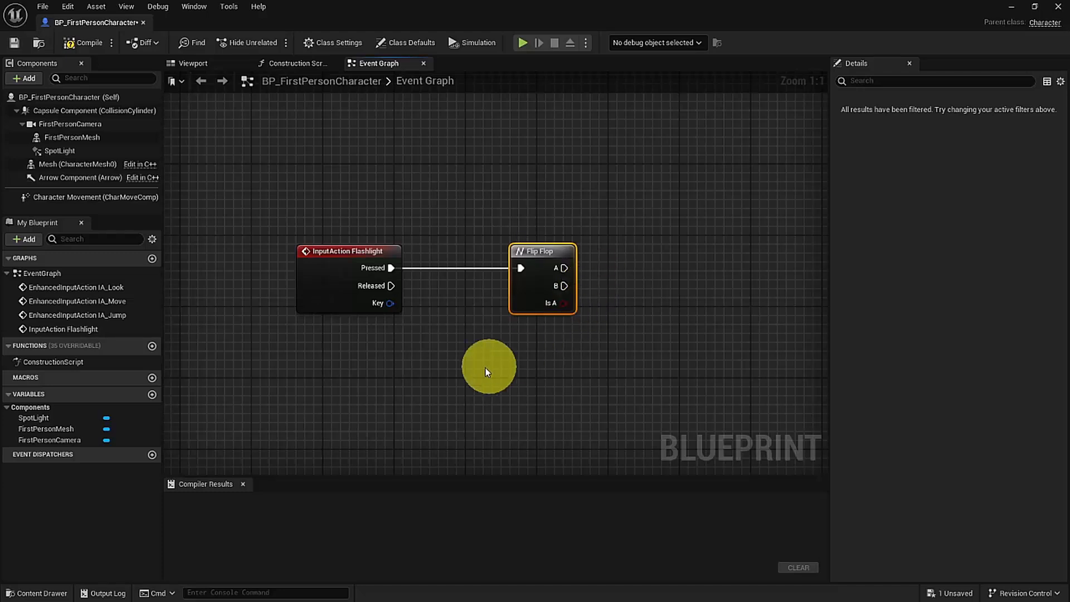
Add a Set Visibility node targeting the SpotLight, enable New Visibility, and connect it to the Flip Flop's A output
{"action": "right_click_drag", "start_coordinate": [484, 371], "coordinate": [357, 389]}
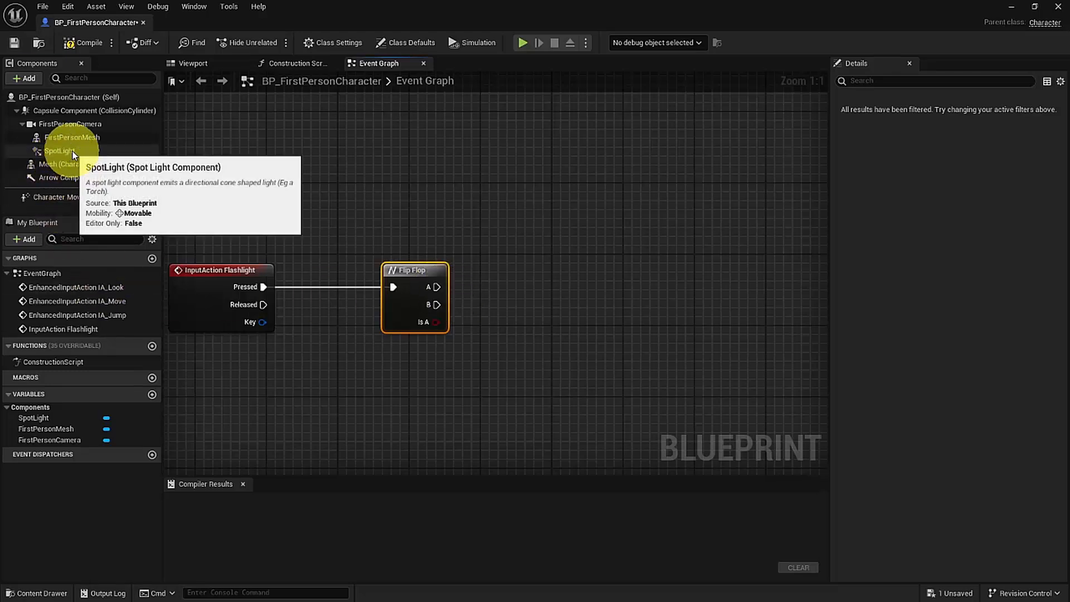
{"action": "left_click_drag", "start_coordinate": [73, 151], "coordinate": [640, 275]}
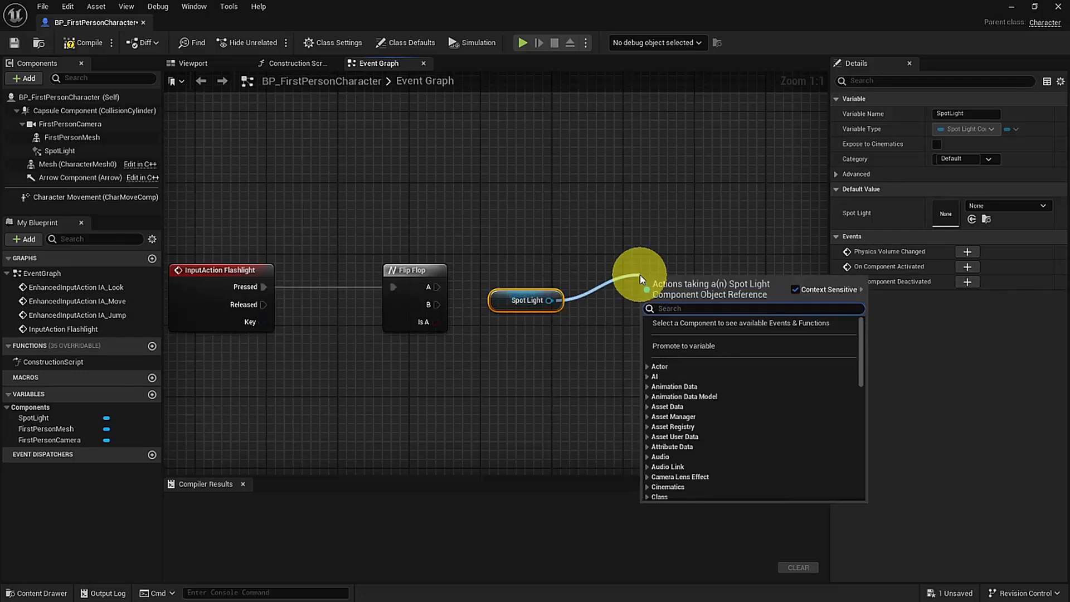
{"action": "type", "text": "set vis"}
{"action": "key", "text": "Return"}
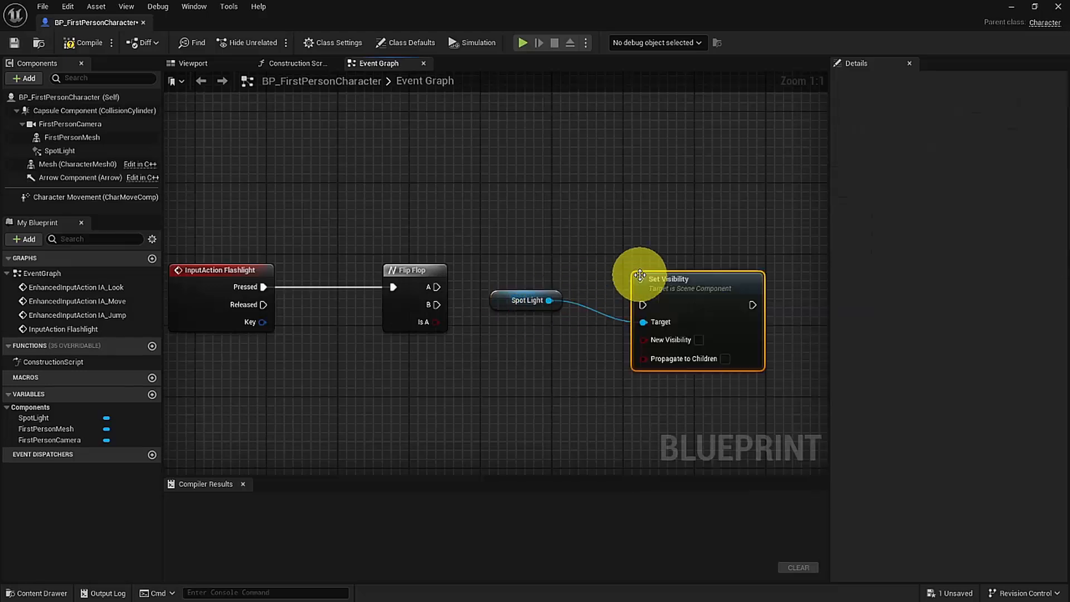
{"action": "left_click", "coordinate": [698, 339]}
{"action": "left_click_drag", "start_coordinate": [713, 286], "coordinate": [731, 260]}
{"action": "left_click_drag", "start_coordinate": [437, 287], "coordinate": [681, 267]}
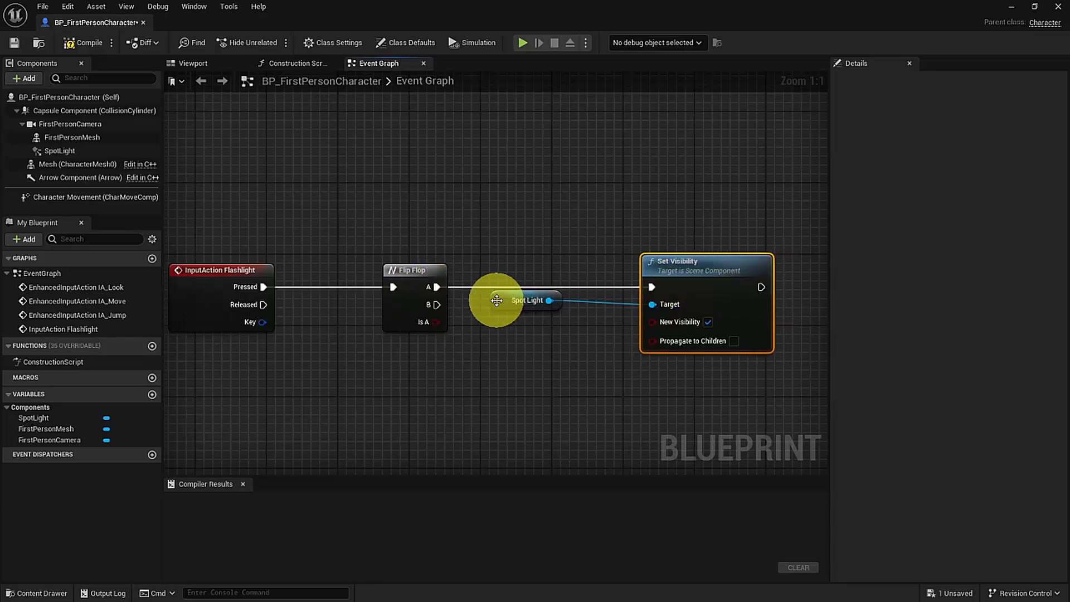
{"action": "left_click_drag", "start_coordinate": [496, 301], "coordinate": [532, 309]}
Duplicate the Set Visibility node below the original, connect it to the Flip Flop's B output, and disable its New Visibility
{"action": "left_click", "coordinate": [674, 410]}
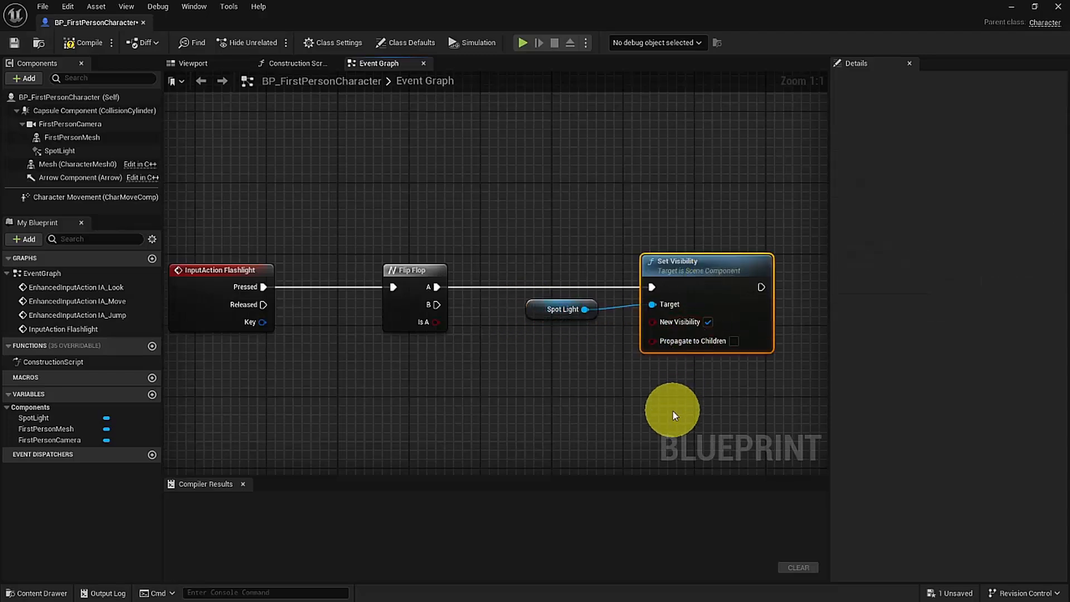
{"action": "key", "text": "ctrl+d"}
{"action": "right_click_drag", "start_coordinate": [661, 372], "coordinate": [701, 306]}
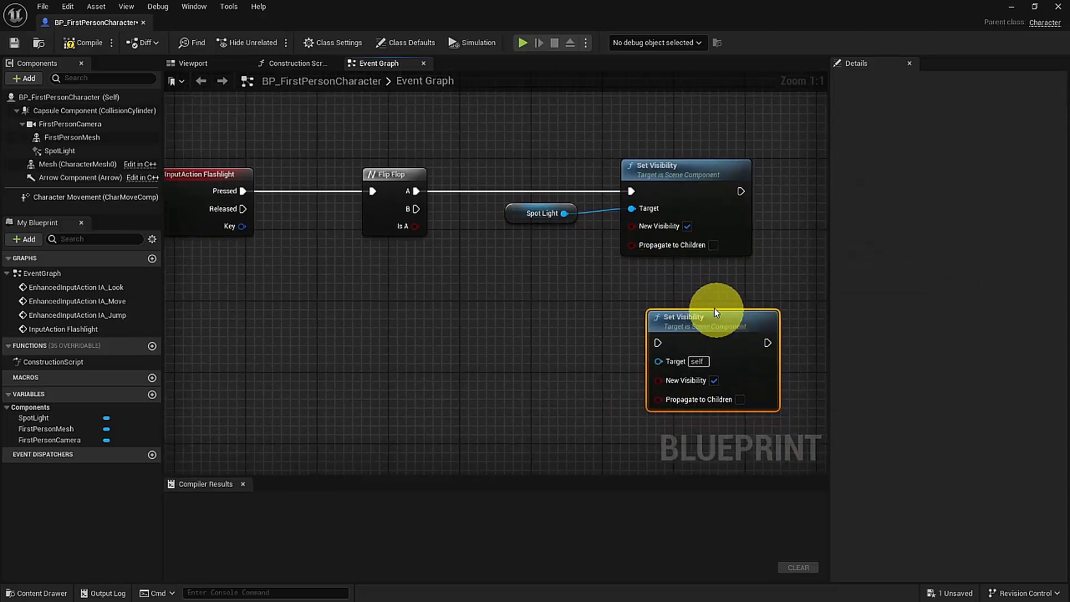
{"action": "left_click_drag", "start_coordinate": [716, 312], "coordinate": [689, 268]}
{"action": "left_click_drag", "start_coordinate": [564, 213], "coordinate": [634, 296]}
{"action": "left_click_drag", "start_coordinate": [416, 209], "coordinate": [632, 299]}
{"action": "left_click", "coordinate": [687, 337]}
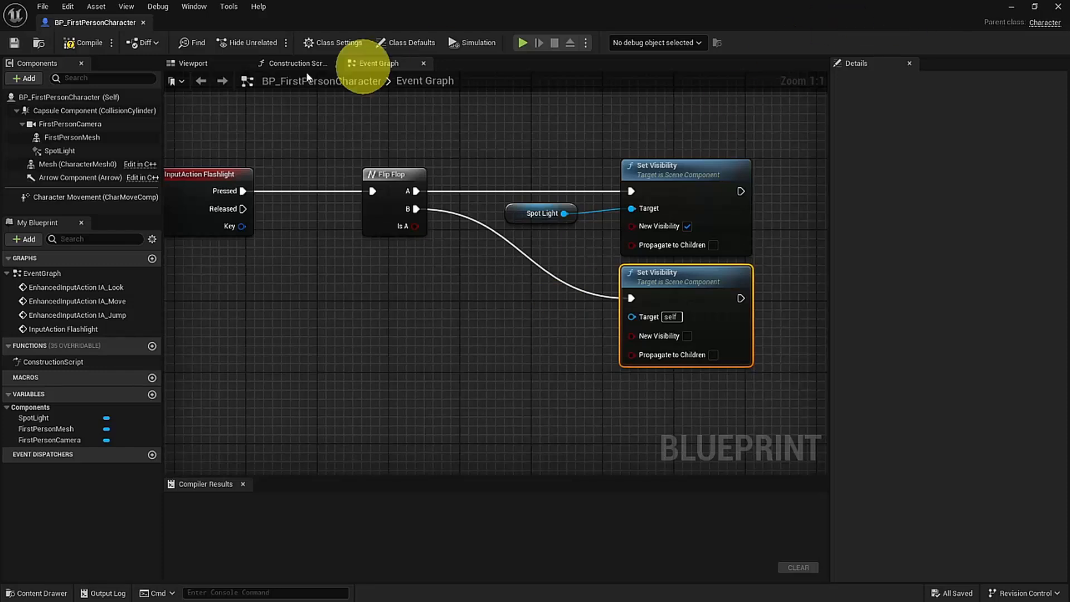
Connect the Spot Light reference to the second Set Visibility node's Target and compile the blueprint
{"action": "left_click", "coordinate": [81, 44]}
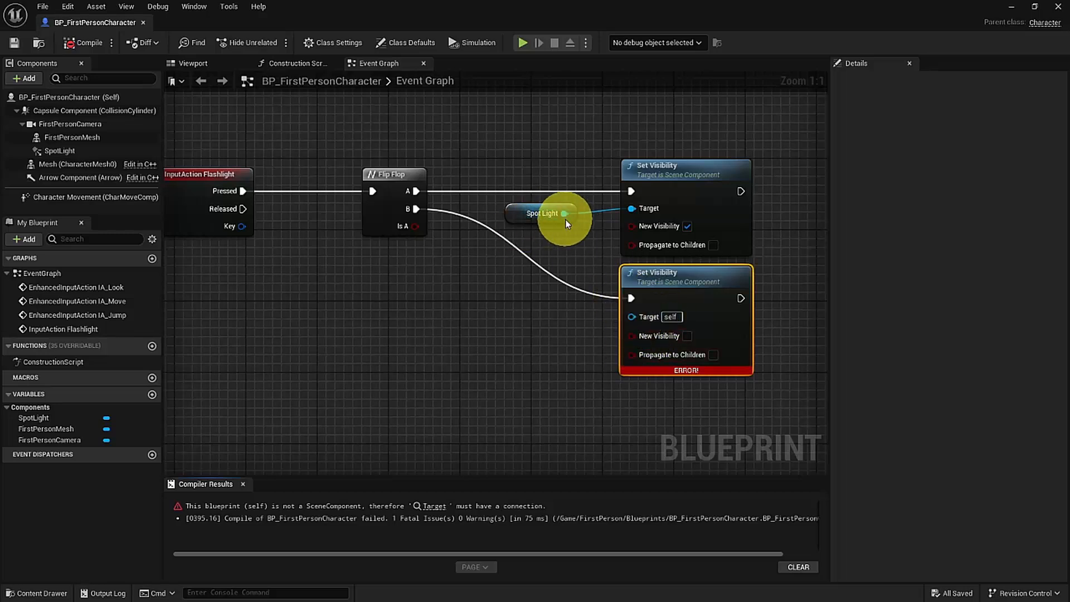
{"action": "left_click_drag", "start_coordinate": [564, 213], "coordinate": [631, 316]}
{"action": "left_click", "coordinate": [100, 43]}
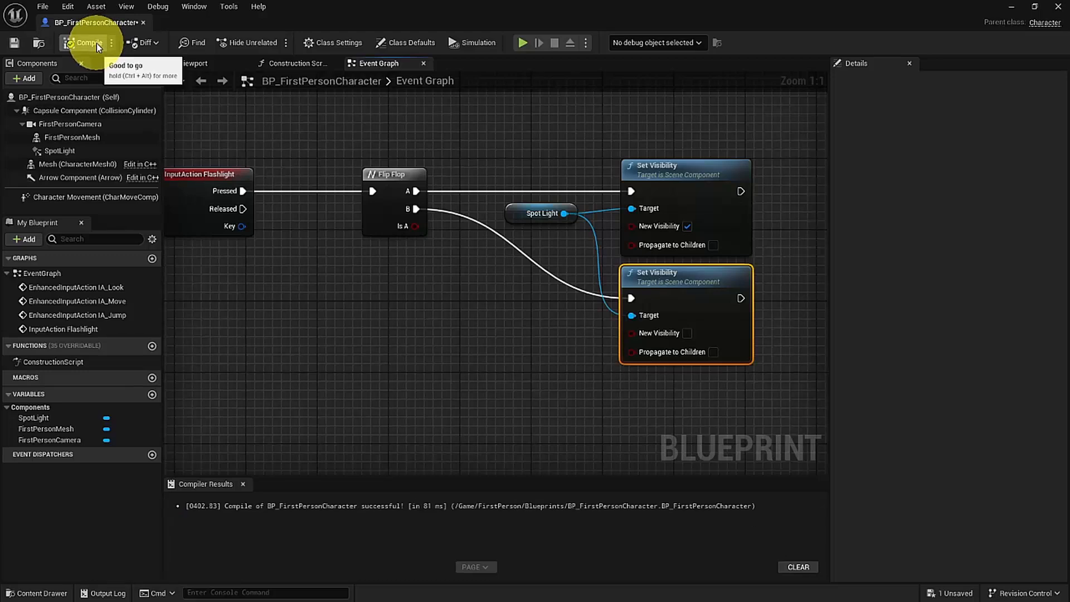
Play-test the level, toggling the flashlight on and off while walking through the graveyard, and stop the session
{"action": "left_click", "coordinate": [1013, 7]}
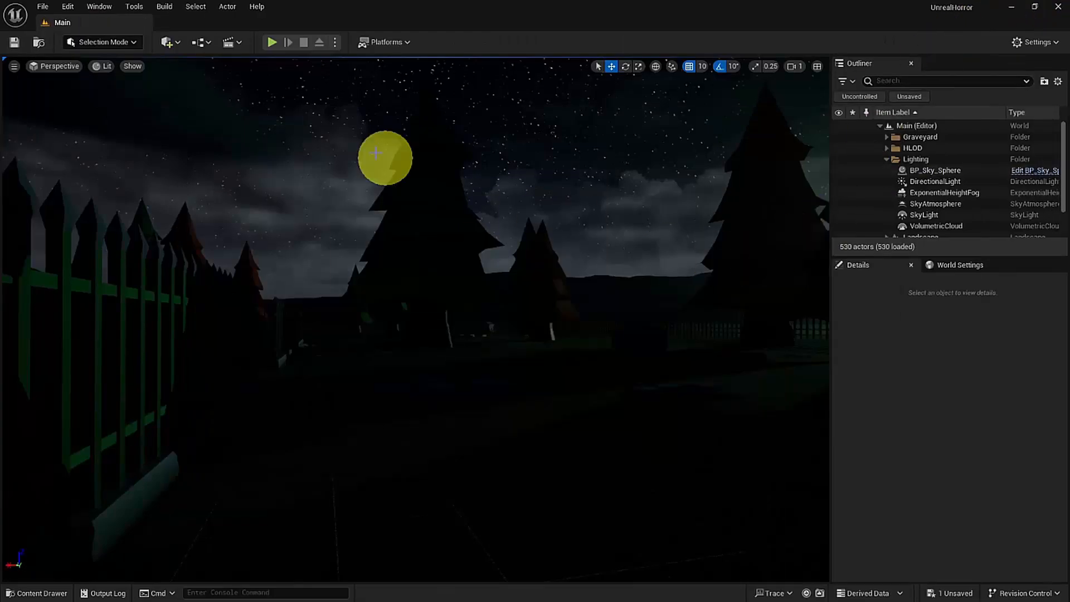
{"action": "left_click", "coordinate": [273, 42]}
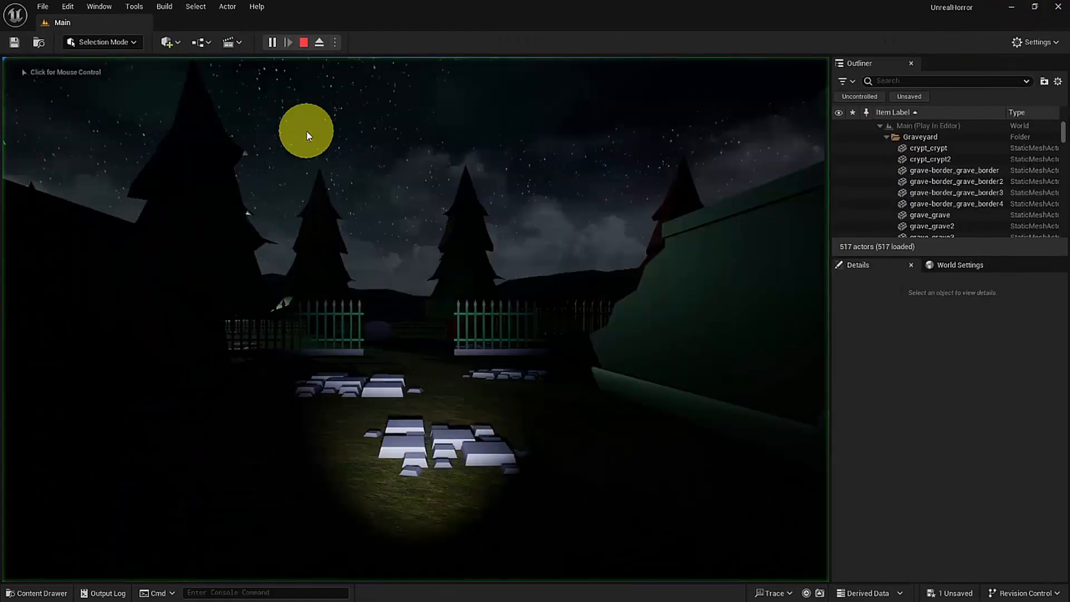
{"action": "key", "text": "w"}
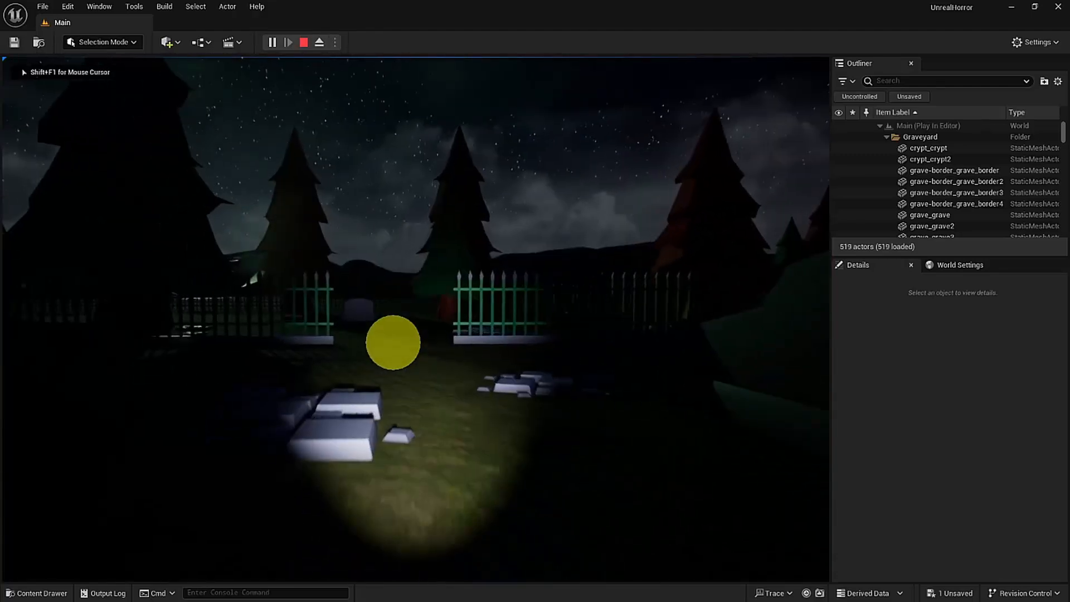
{"action": "key", "text": "f"}
{"action": "key", "text": "f"}
{"action": "key", "text": "w"}
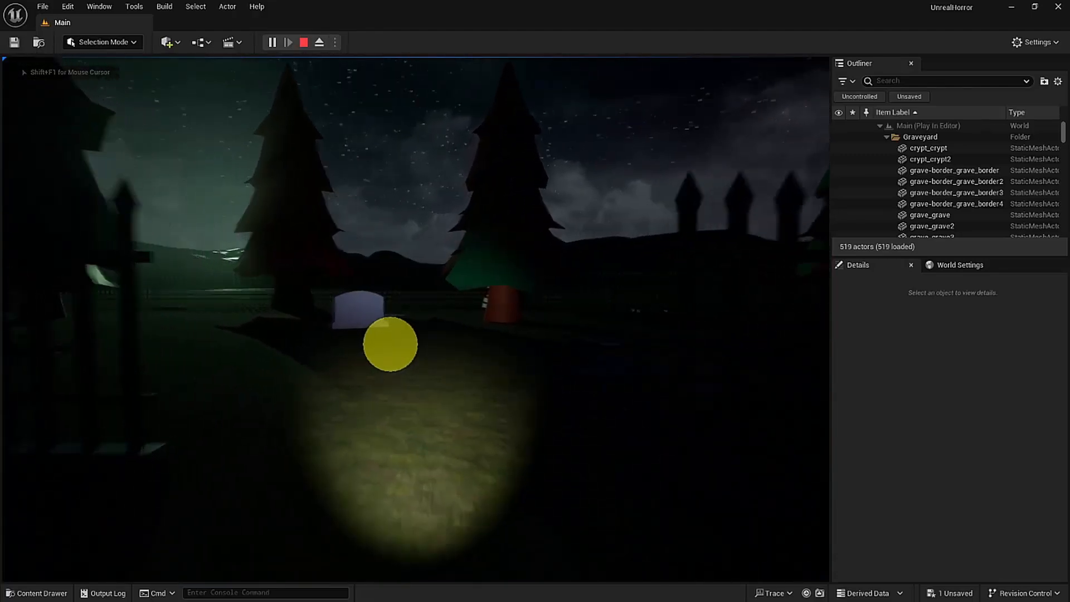
{"action": "key", "text": "f"}
{"action": "key", "text": "f"}
{"action": "key", "text": "w"}
{"action": "key", "text": "f"}
{"action": "key", "text": "f"}
{"action": "key", "text": "f"}
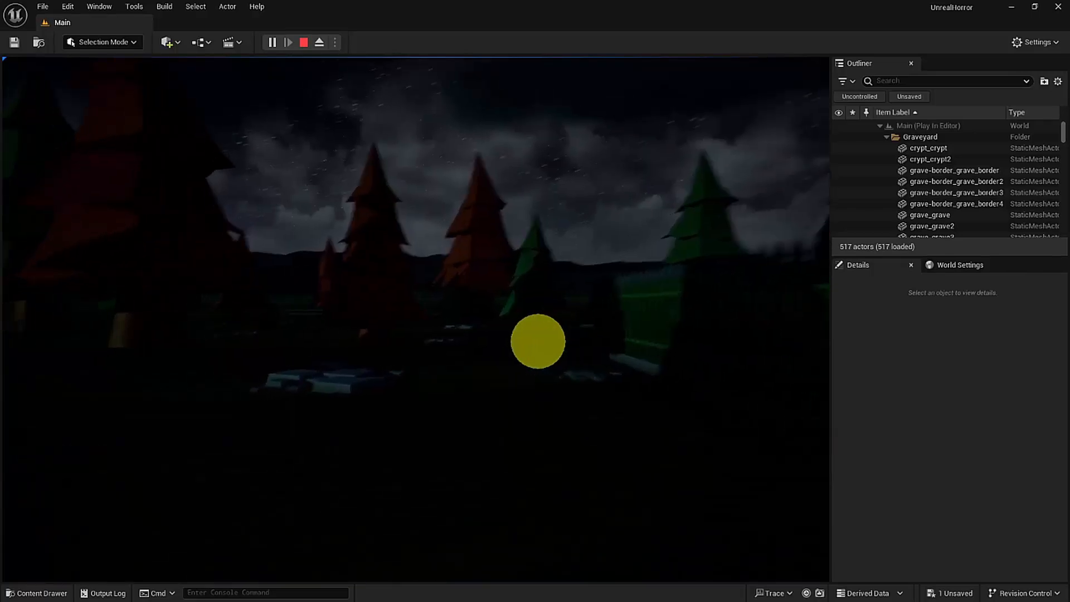
{"action": "key", "text": "f"}
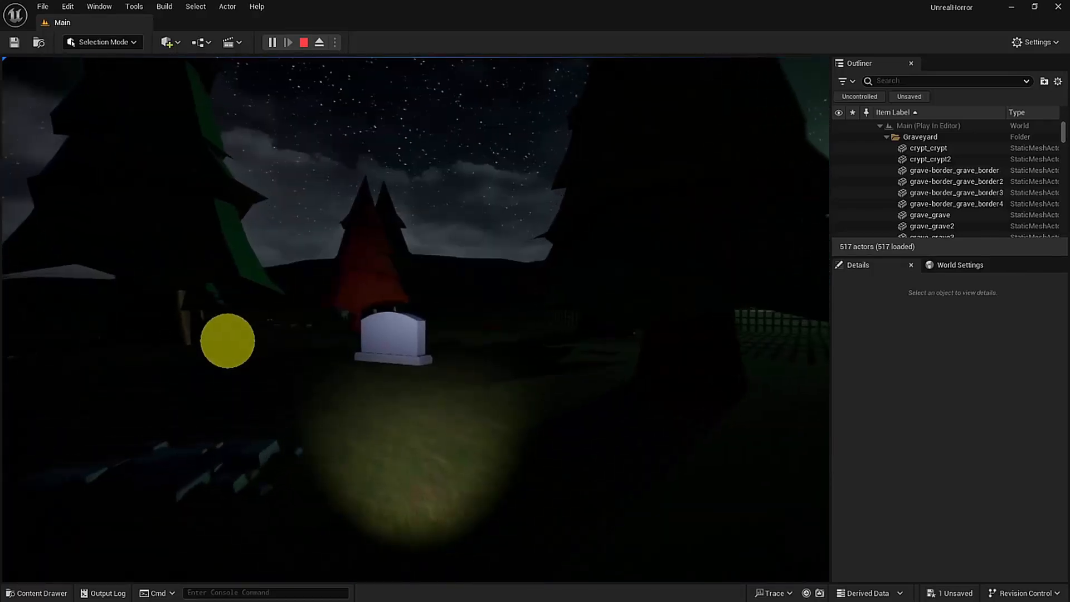
{"action": "key", "text": "Escape"}
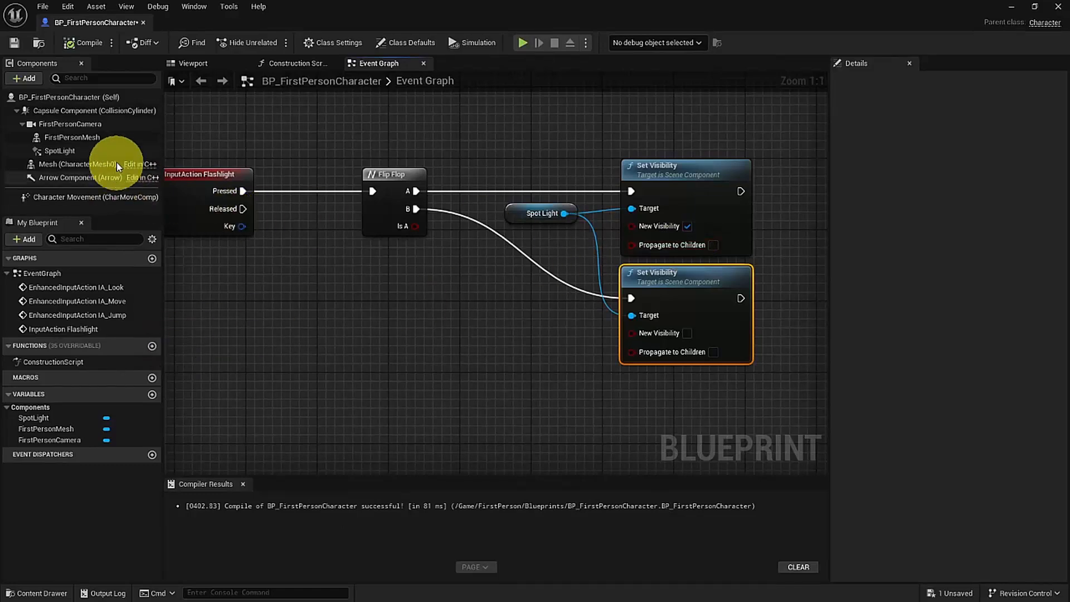
Turn off the Visible rendering option of the SpotLight component in BP_FirstPersonCharacter
{"action": "left_click", "coordinate": [116, 161]}
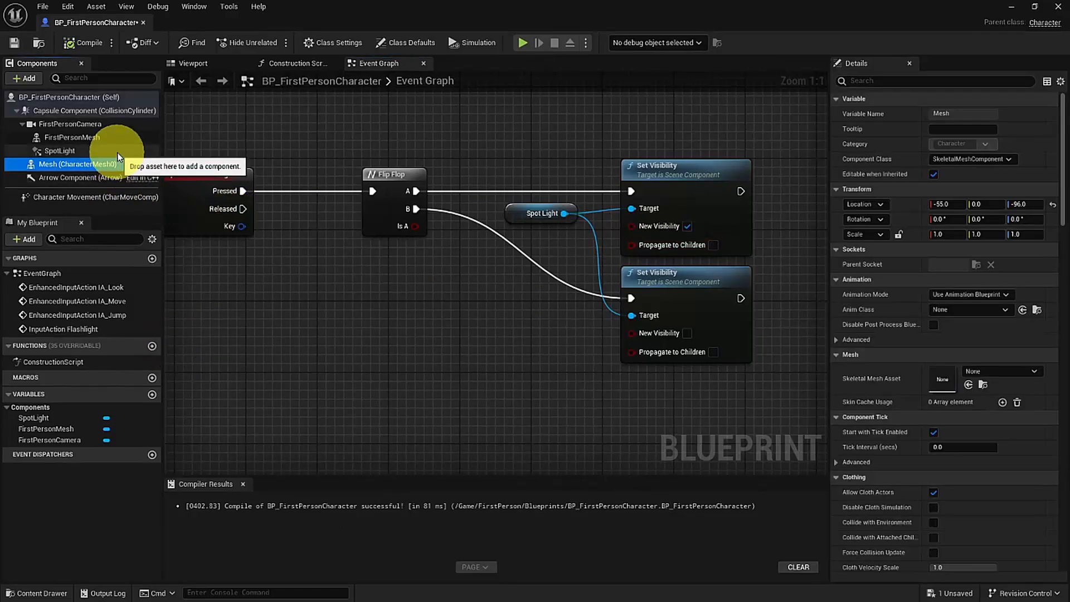
{"action": "left_click", "coordinate": [118, 152]}
{"action": "scroll", "coordinate": [957, 407], "scroll_direction": "down", "scroll_amount": 5}
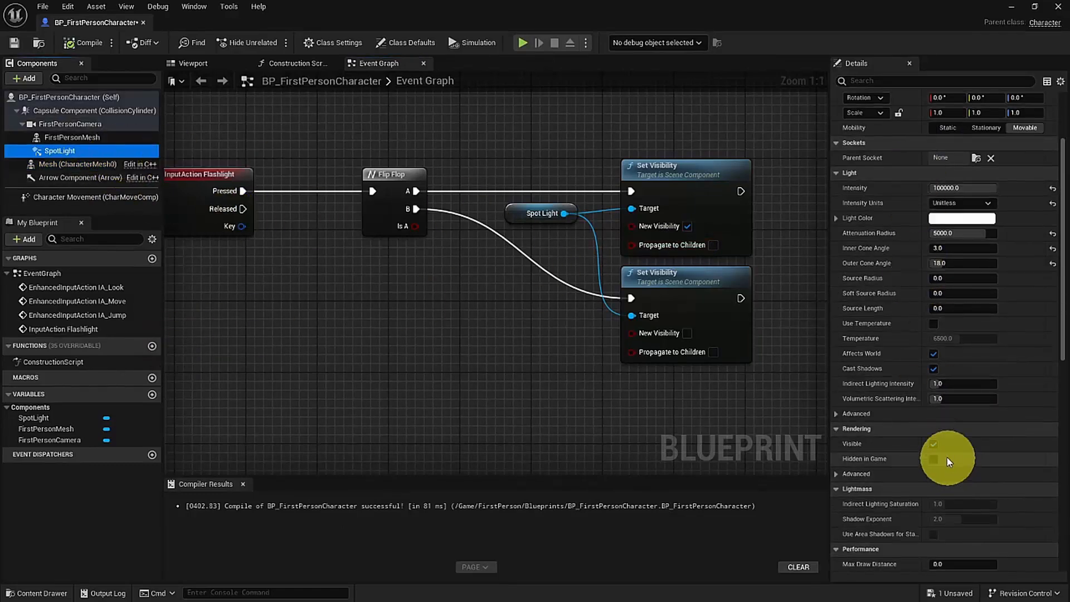
{"action": "left_click", "coordinate": [934, 444]}
{"action": "scroll", "coordinate": [948, 460], "scroll_direction": "down", "scroll_amount": 2}
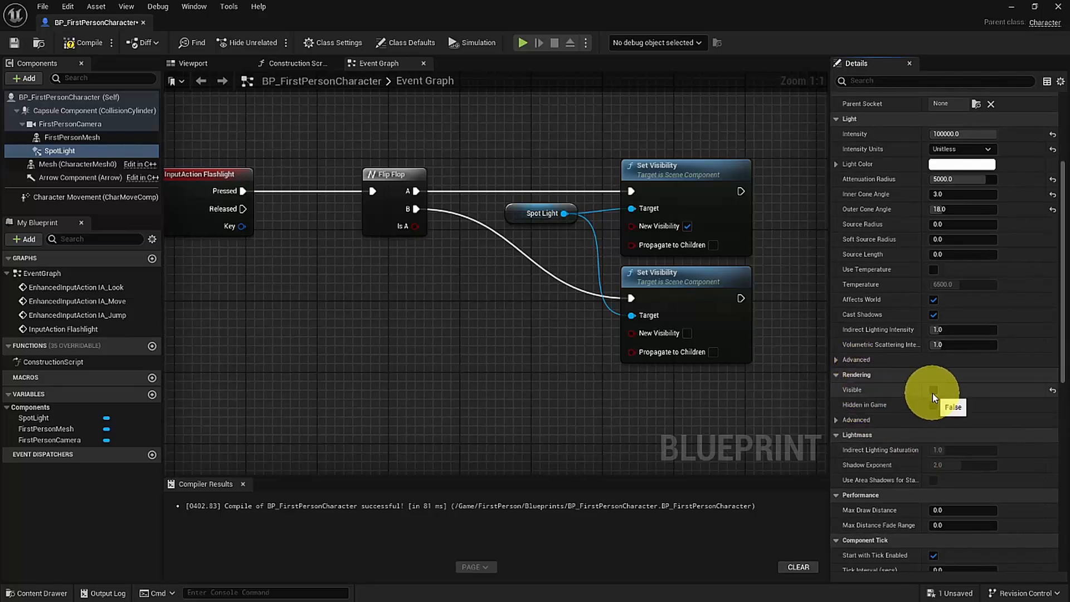
Play-test the level from the Main editor window, toggling the flashlight and exploring the graveyard among the trees, and stop the session
{"action": "left_click", "coordinate": [1010, 7]}
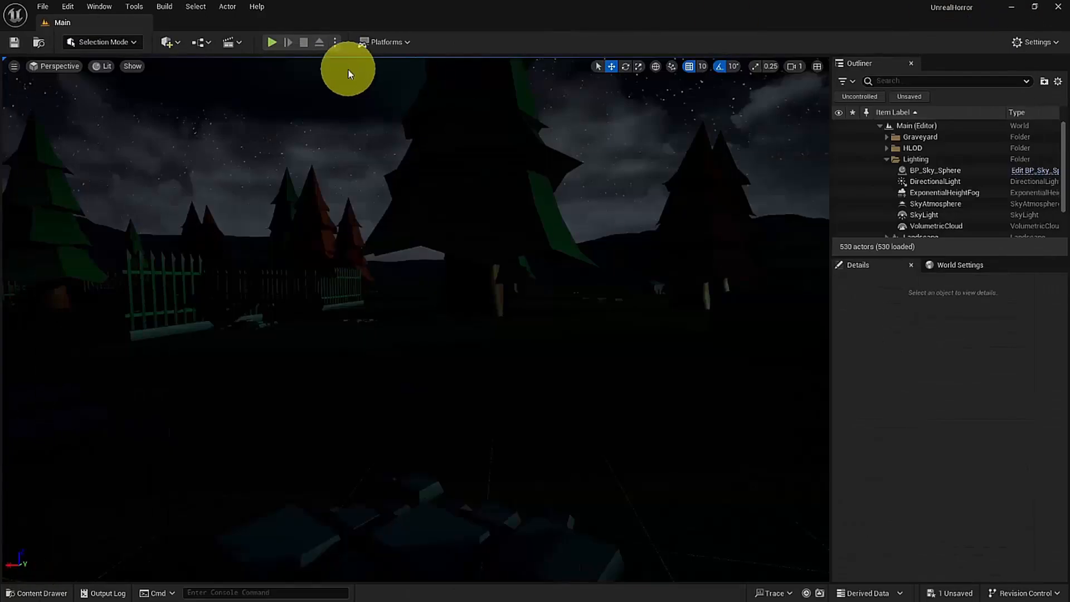
{"action": "left_click", "coordinate": [273, 43]}
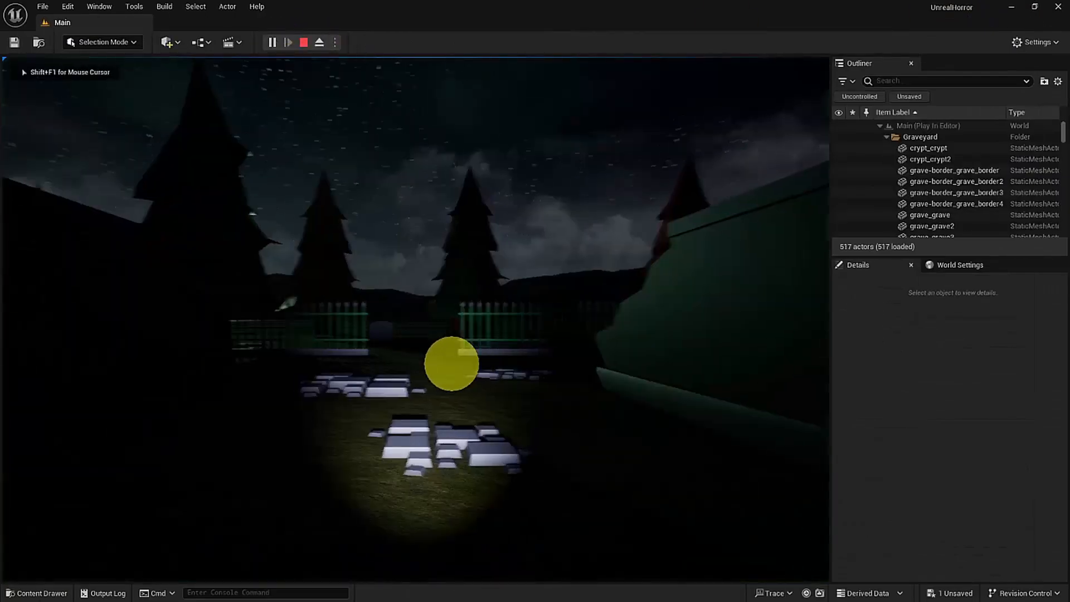
{"action": "key", "text": "w"}
{"action": "key", "text": "f"}
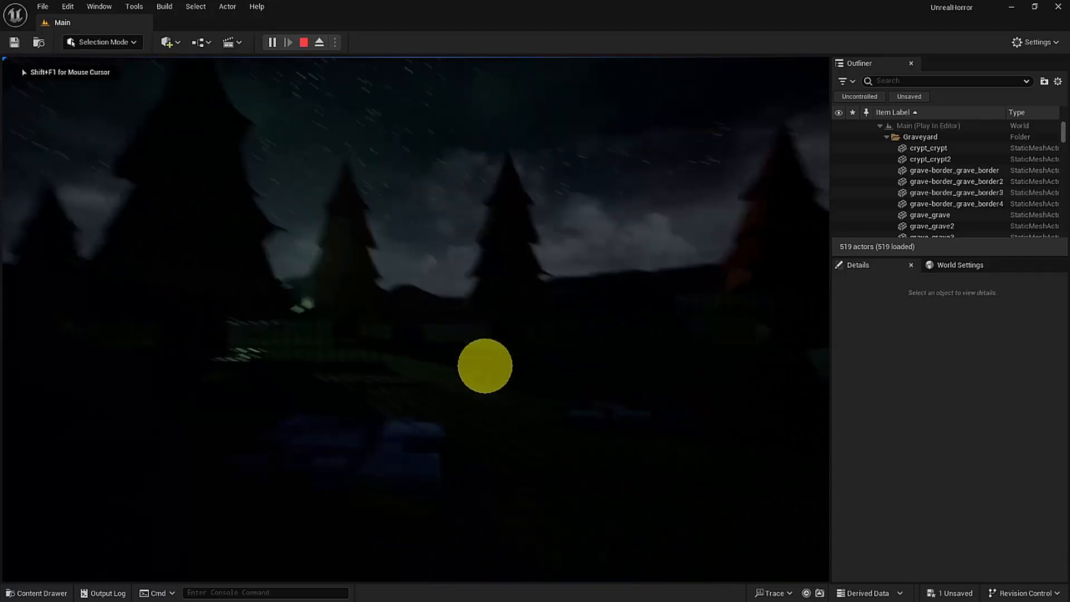
{"action": "key", "text": "f"}
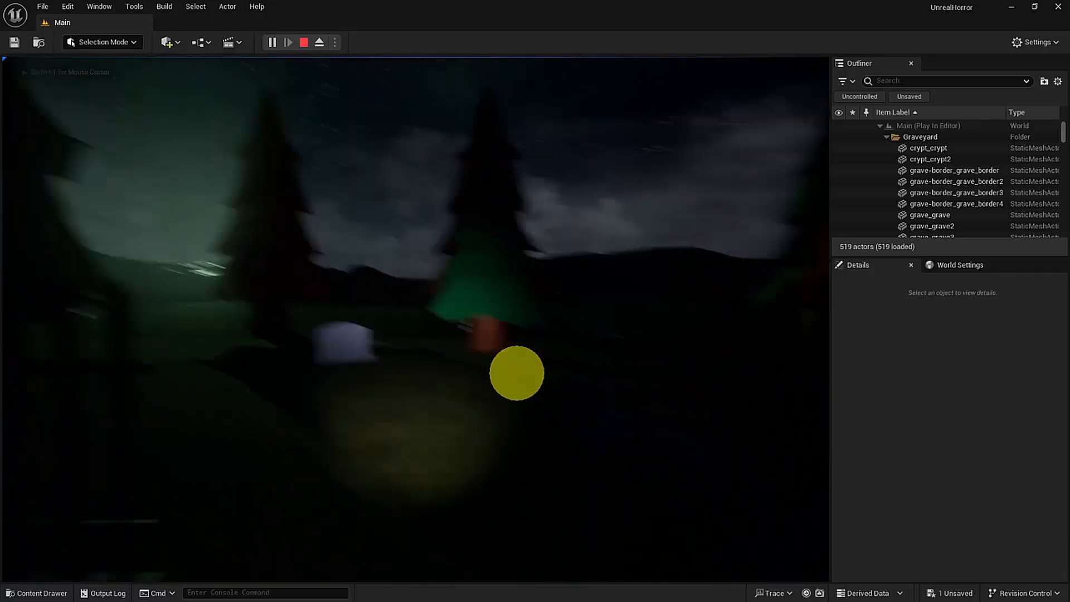
{"action": "key", "text": "w"}
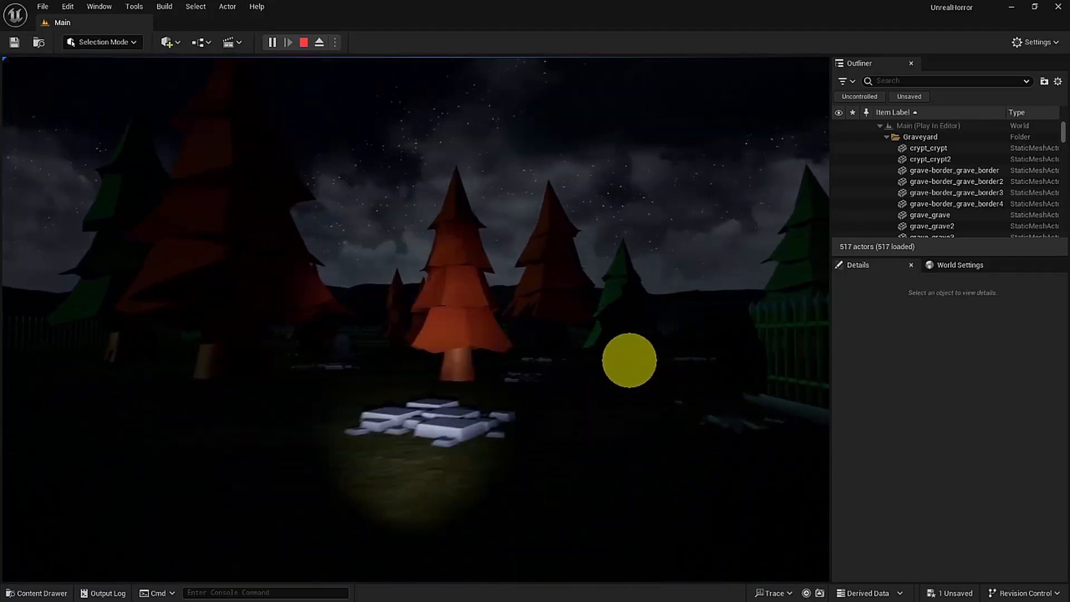
{"action": "key", "text": "w"}
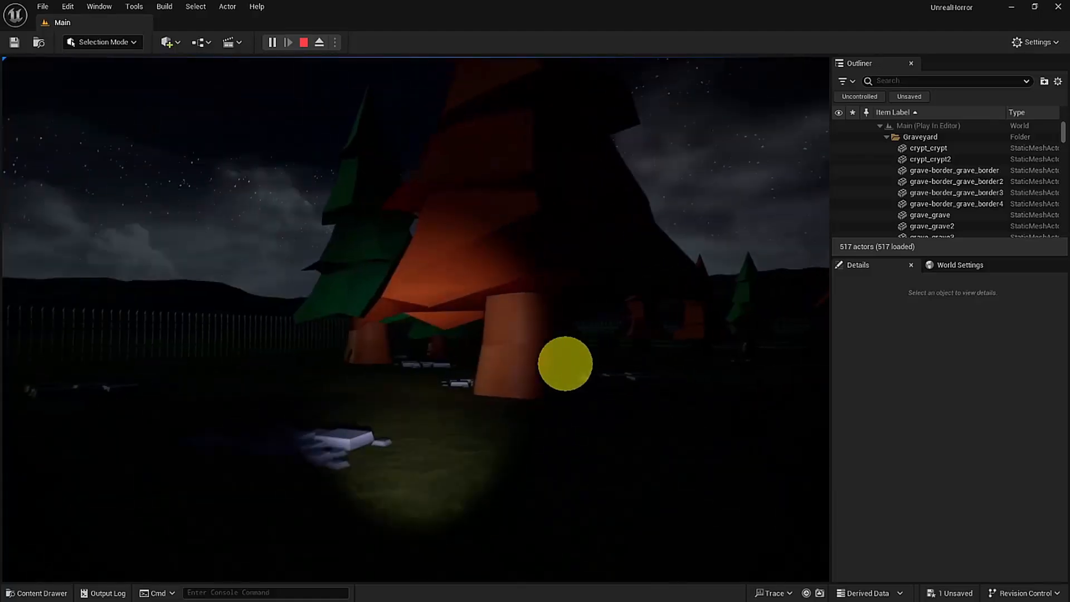
{"action": "key", "text": "w"}
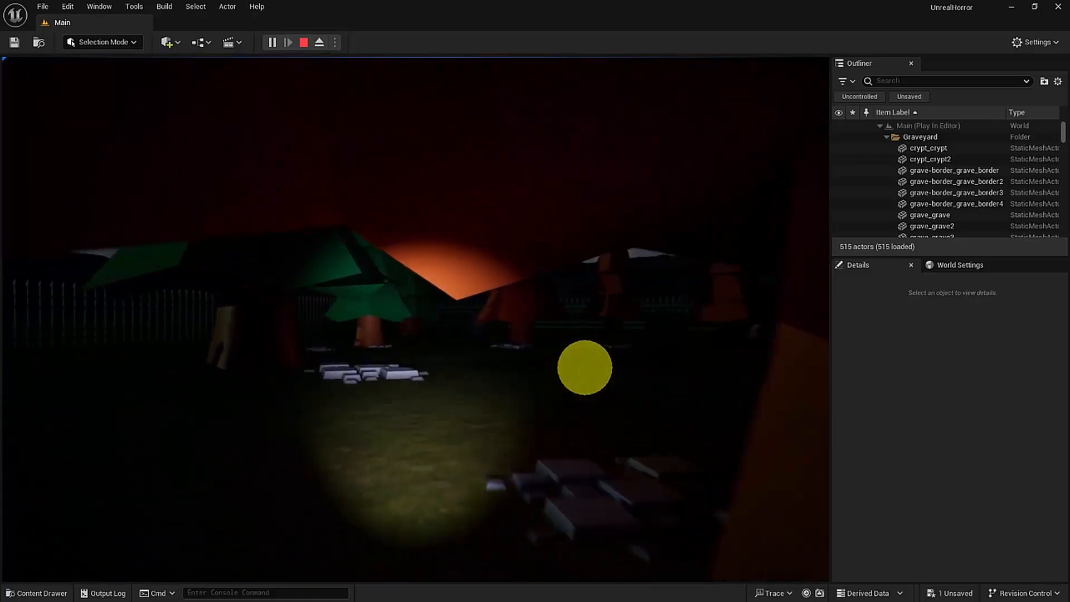
{"action": "key", "text": "w"}
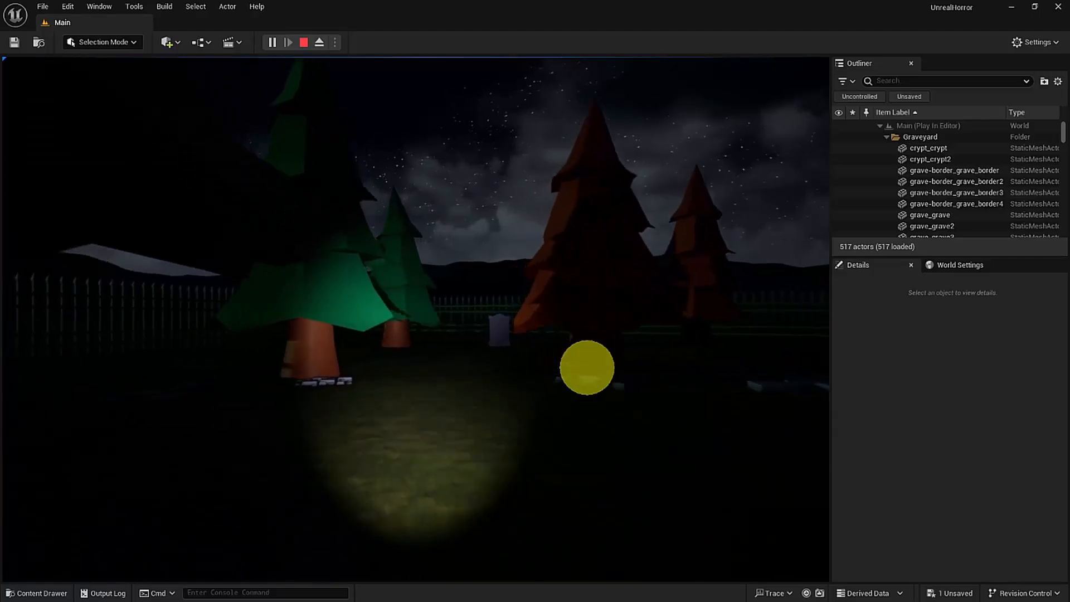
{"action": "key", "text": "w"}
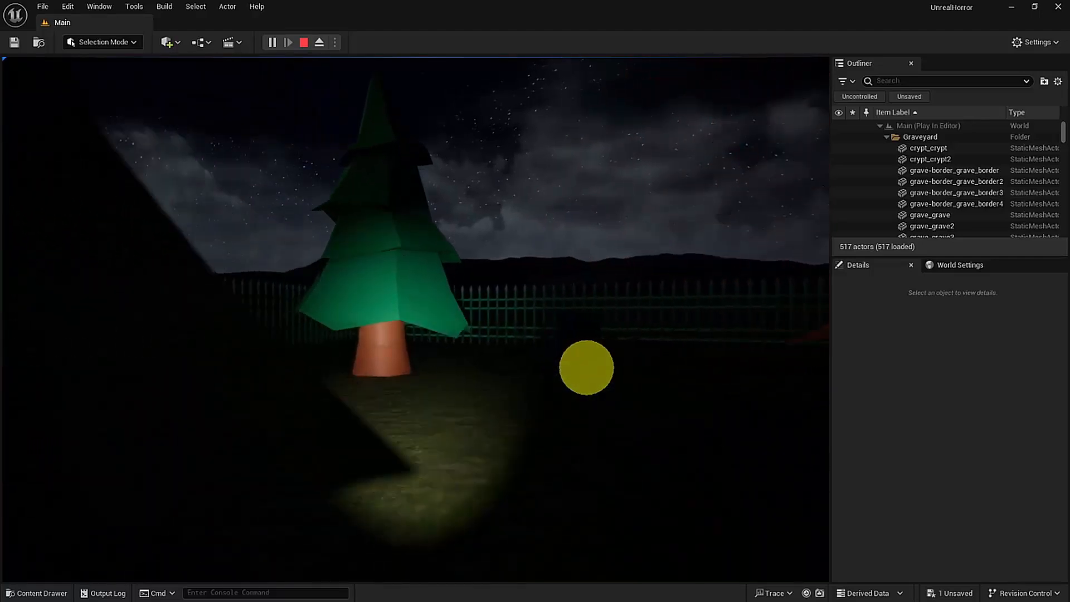
{"action": "key", "text": "w"}
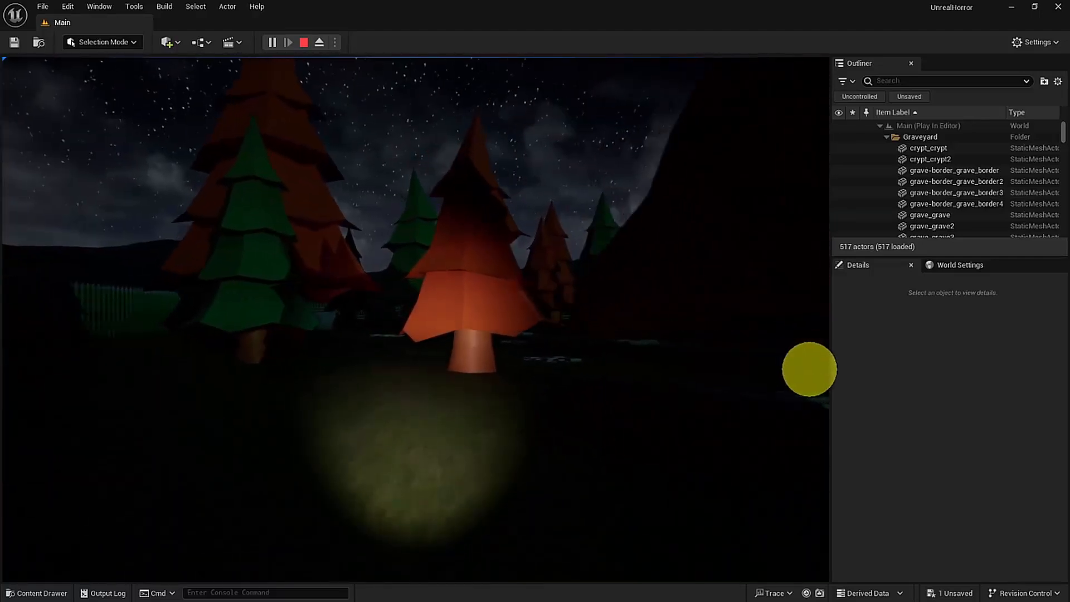
{"action": "key", "text": "w"}
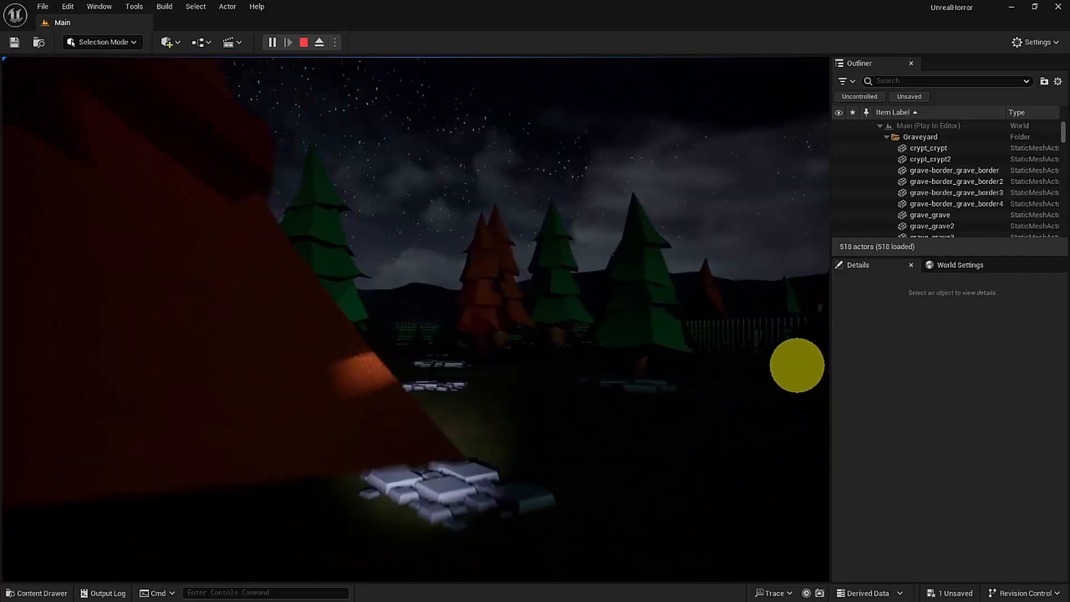
{"action": "key", "text": "w"}
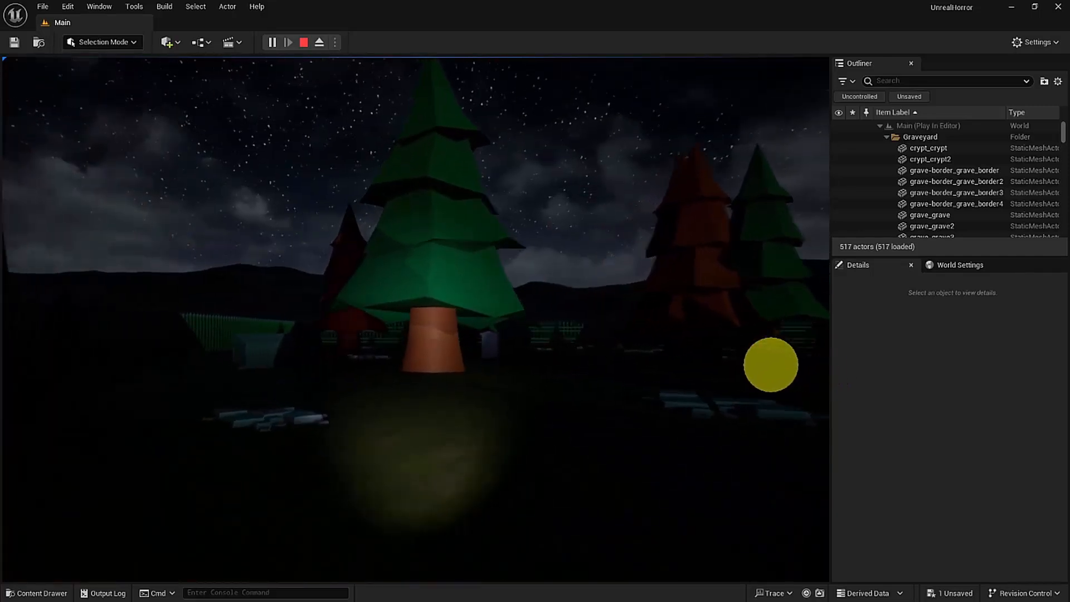
{"action": "key", "text": "w"}
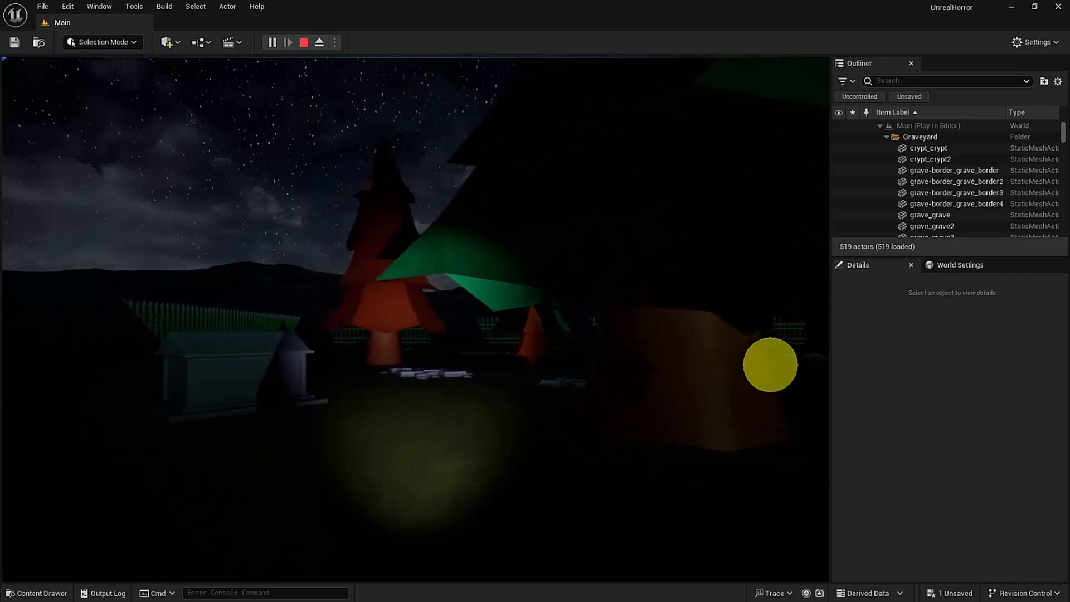
{"action": "key", "text": "w"}
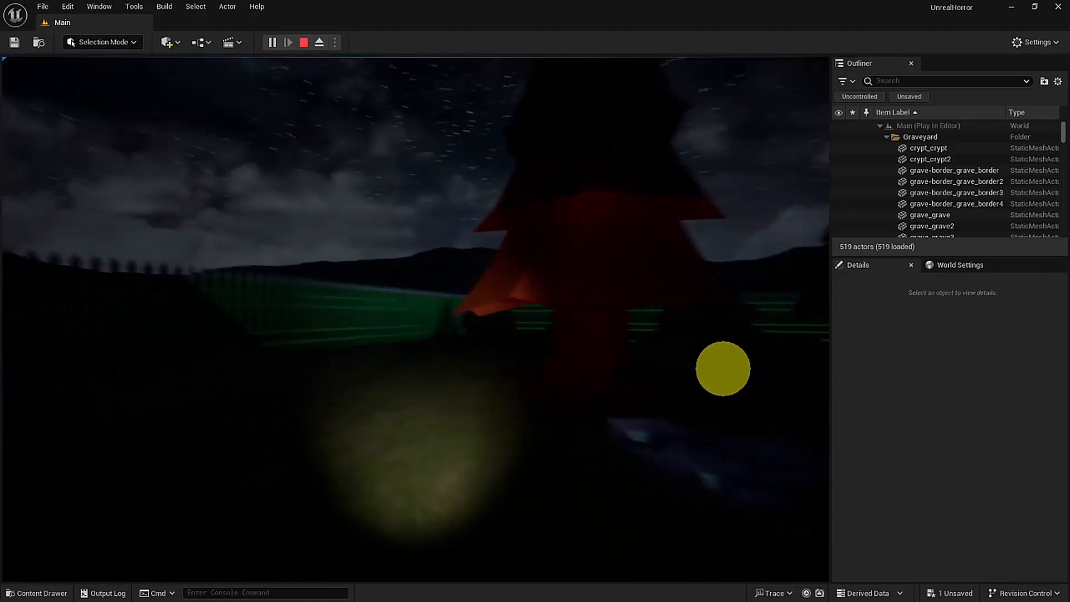
{"action": "key", "text": "w"}
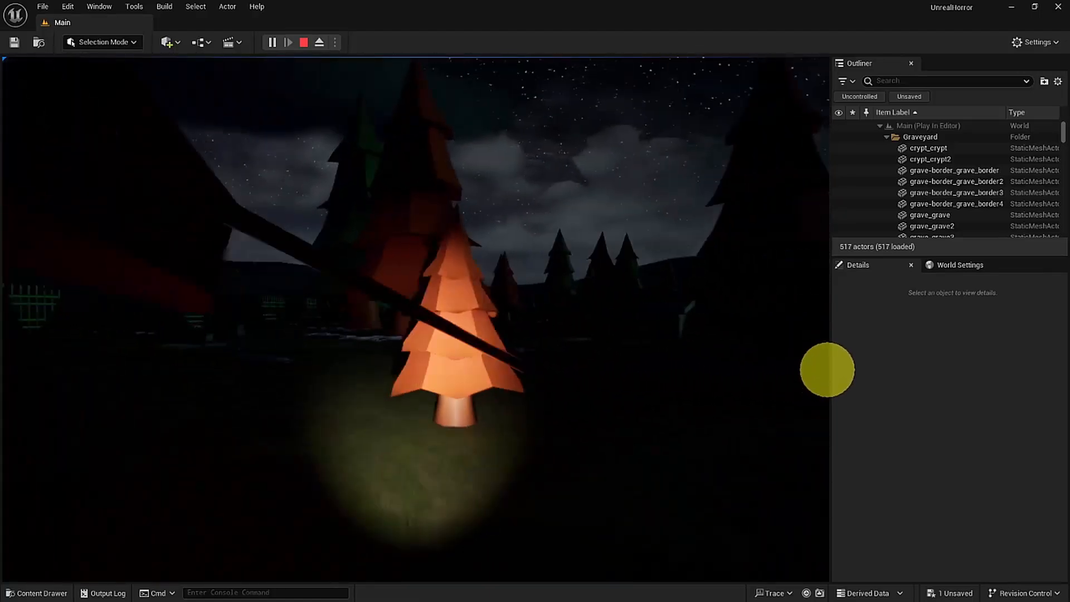
{"action": "key", "text": "w"}
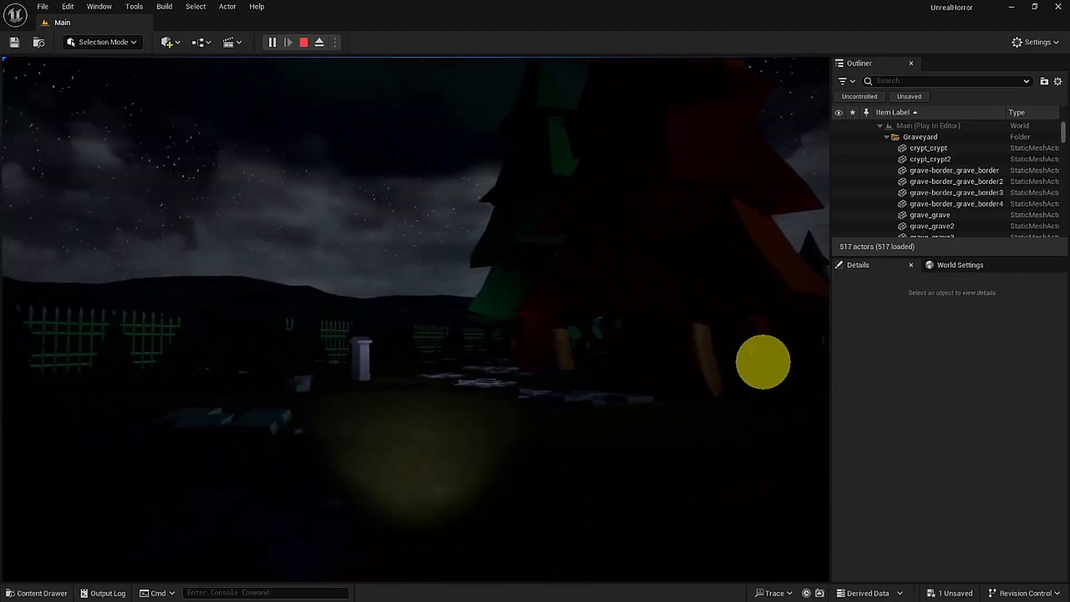
{"action": "key", "text": "w"}
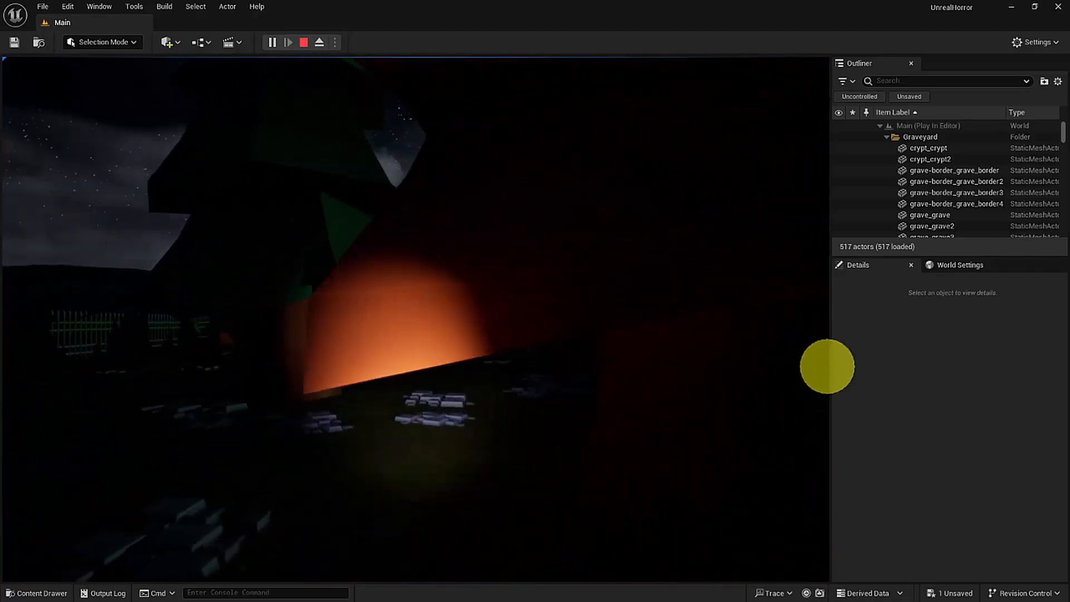
{"action": "key", "text": "w"}
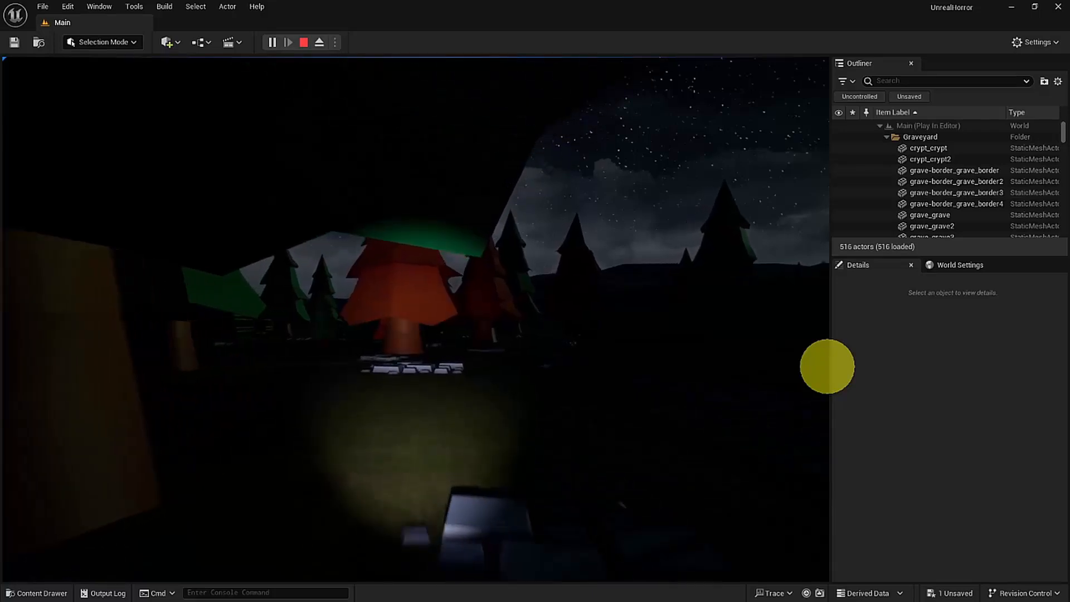
{"action": "key", "text": "w"}
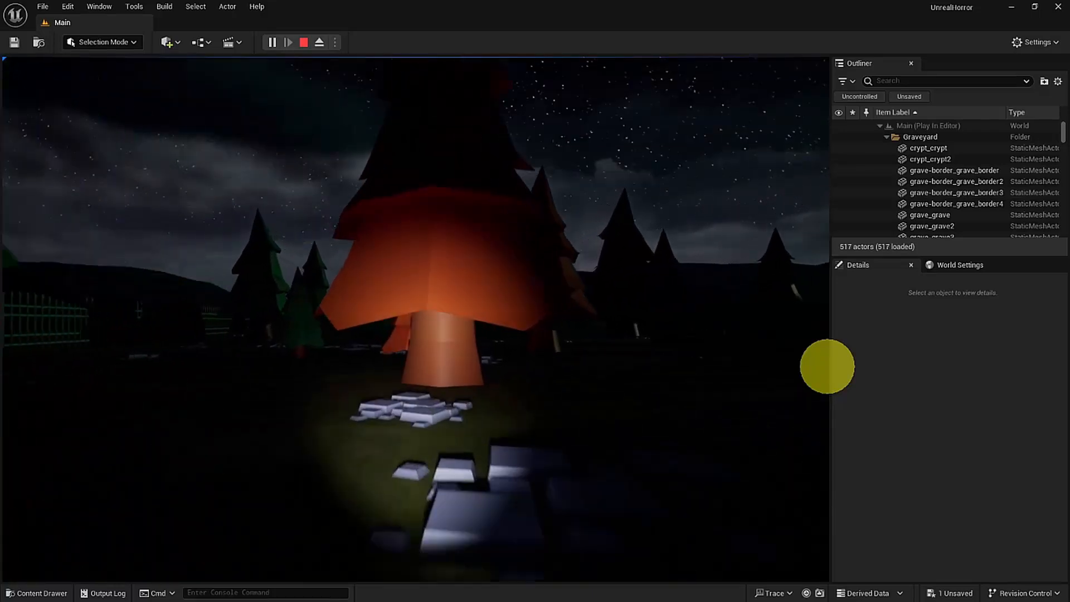
{"action": "key", "text": "Escape"}
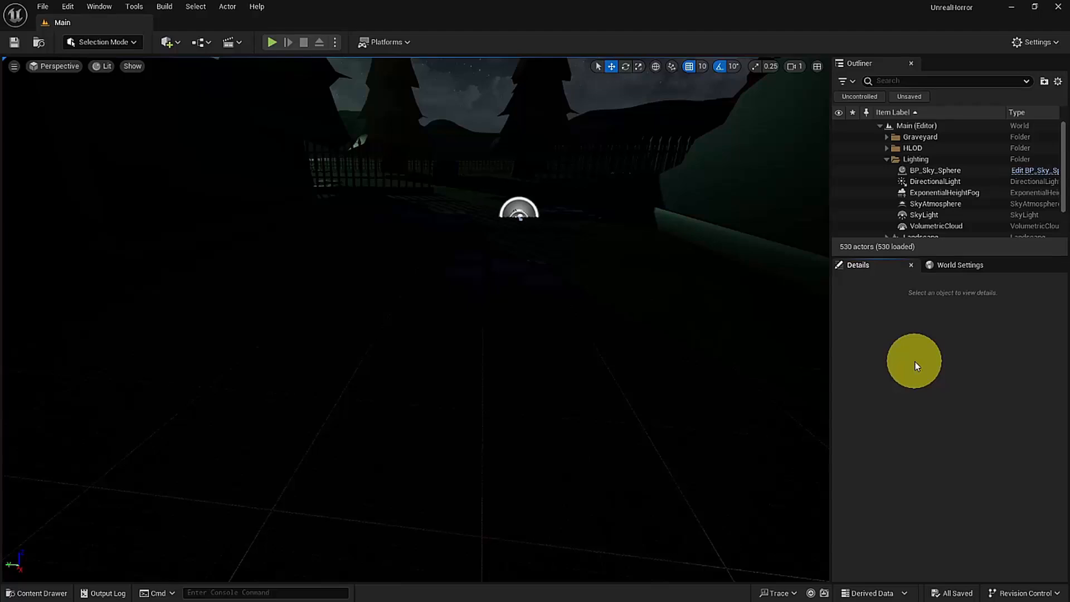
Open the BP_FirstPersonCharacter blueprint from the Blueprints folder inside FirstPerson
{"action": "key", "text": "ctrl+space"}
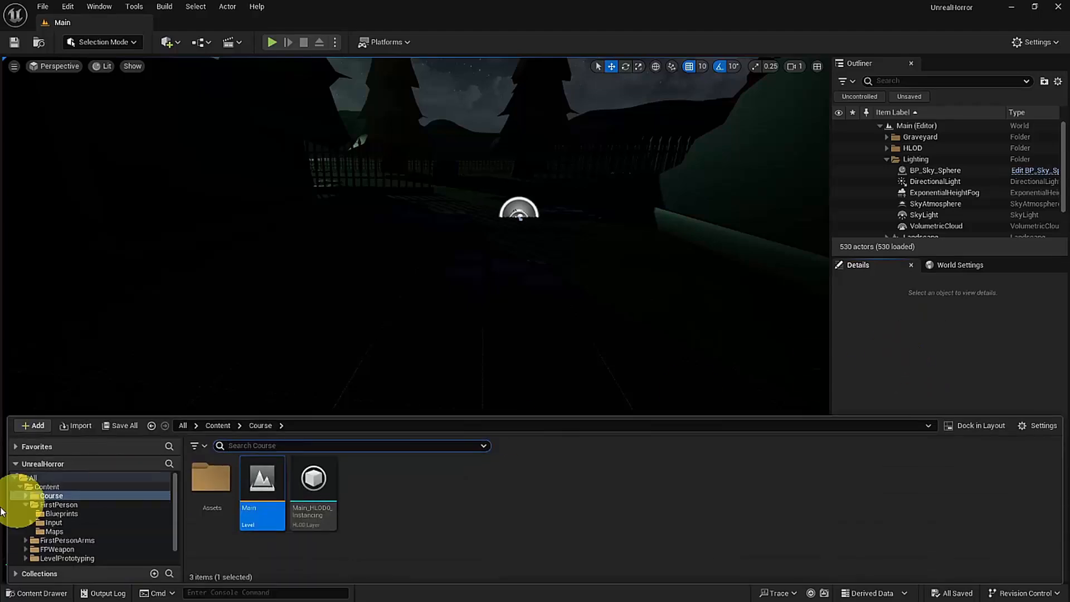
{"action": "left_click", "coordinate": [76, 502]}
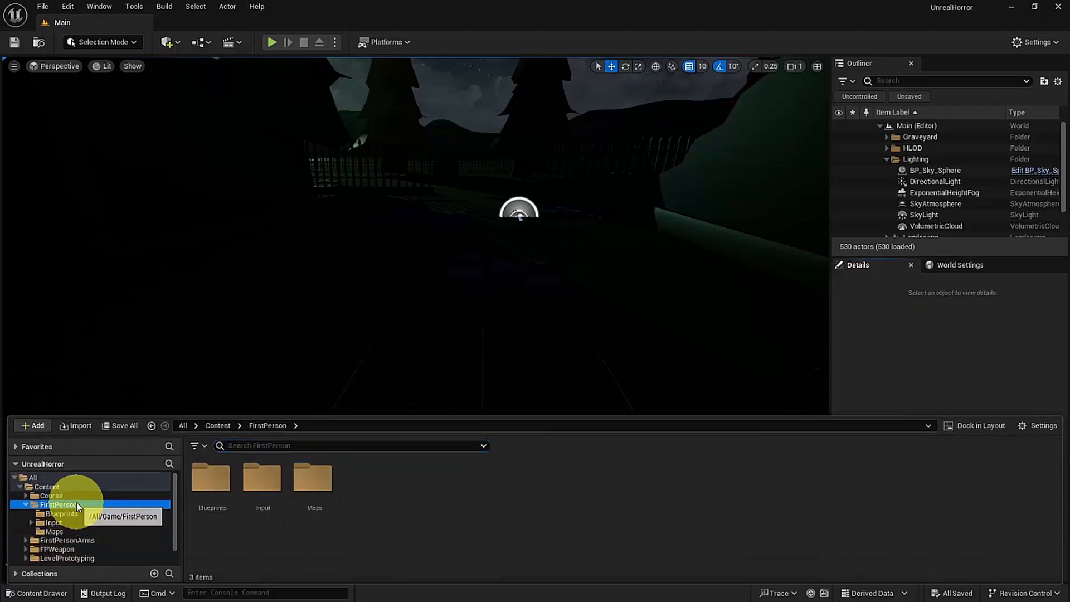
{"action": "double_click", "coordinate": [229, 491]}
{"action": "double_click", "coordinate": [229, 499]}
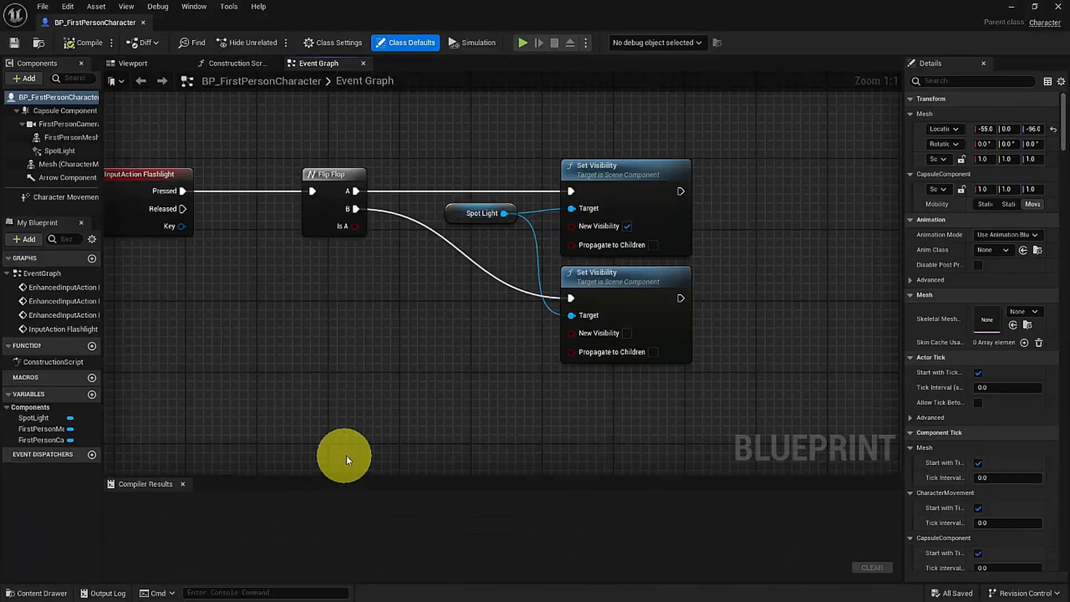
Move the Spot Light reference and both Set Visibility nodes far to the right of the Flip Flop and slightly higher
{"action": "scroll", "coordinate": [350, 452], "scroll_direction": "down", "scroll_amount": 4}
{"action": "scroll", "coordinate": [353, 449], "scroll_direction": "up", "scroll_amount": 2}
{"action": "scroll", "coordinate": [352, 445], "scroll_direction": "down", "scroll_amount": 2}
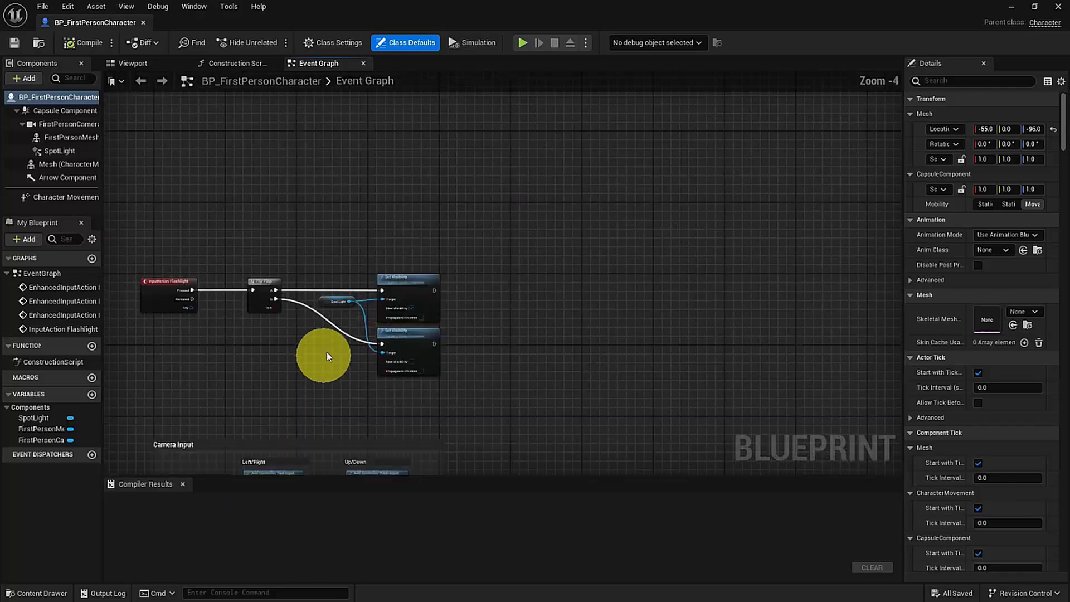
{"action": "left_click_drag", "start_coordinate": [412, 232], "coordinate": [466, 317]}
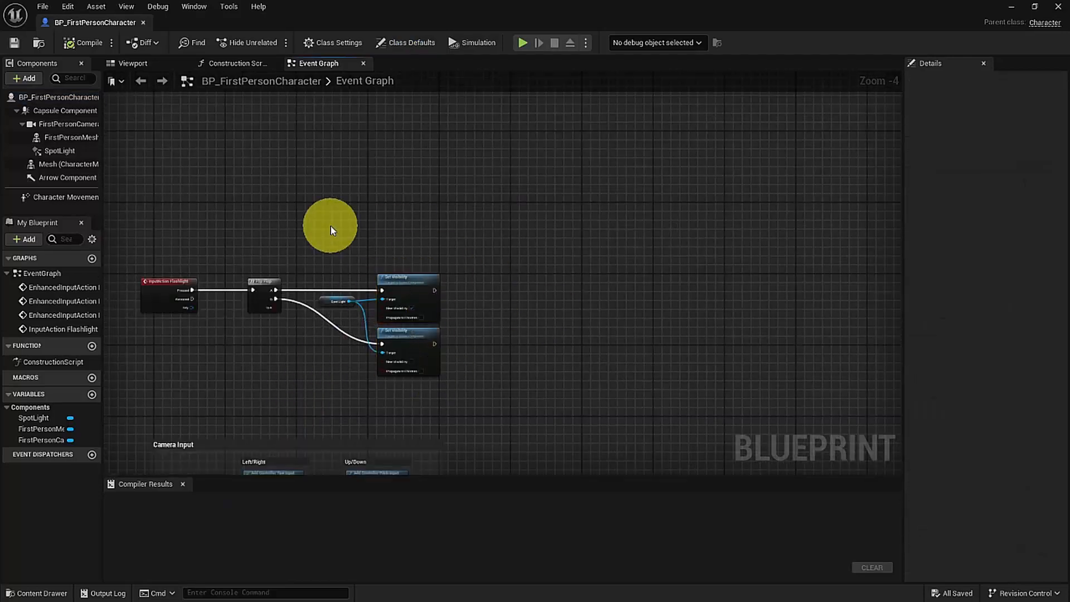
{"action": "left_click_drag", "start_coordinate": [330, 226], "coordinate": [413, 409]}
{"action": "left_click_drag", "start_coordinate": [423, 295], "coordinate": [854, 297]}
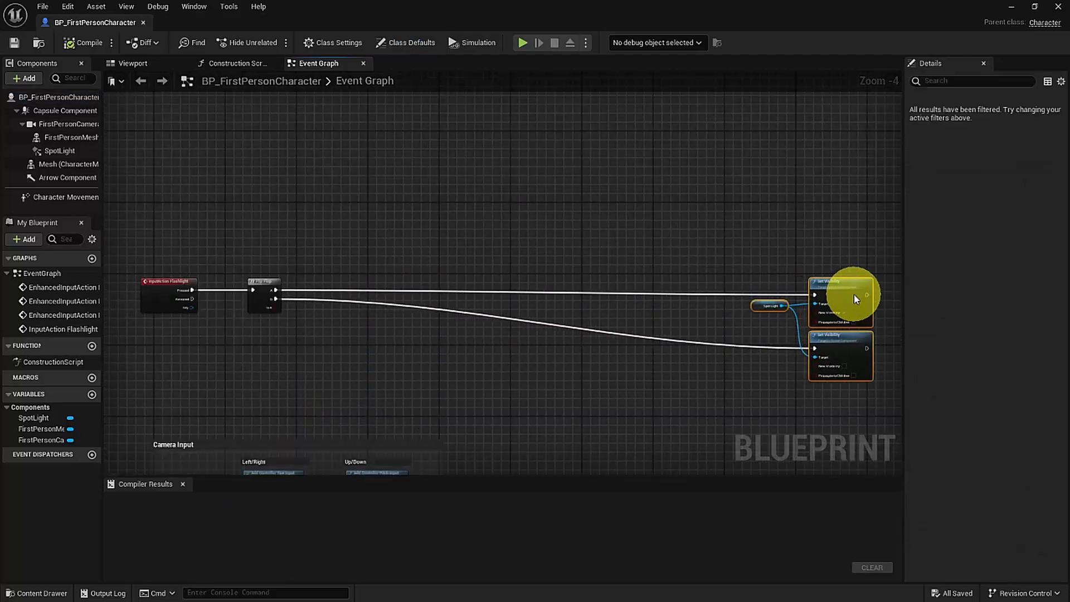
{"action": "right_click", "coordinate": [311, 348]}
{"action": "left_click", "coordinate": [797, 239]}
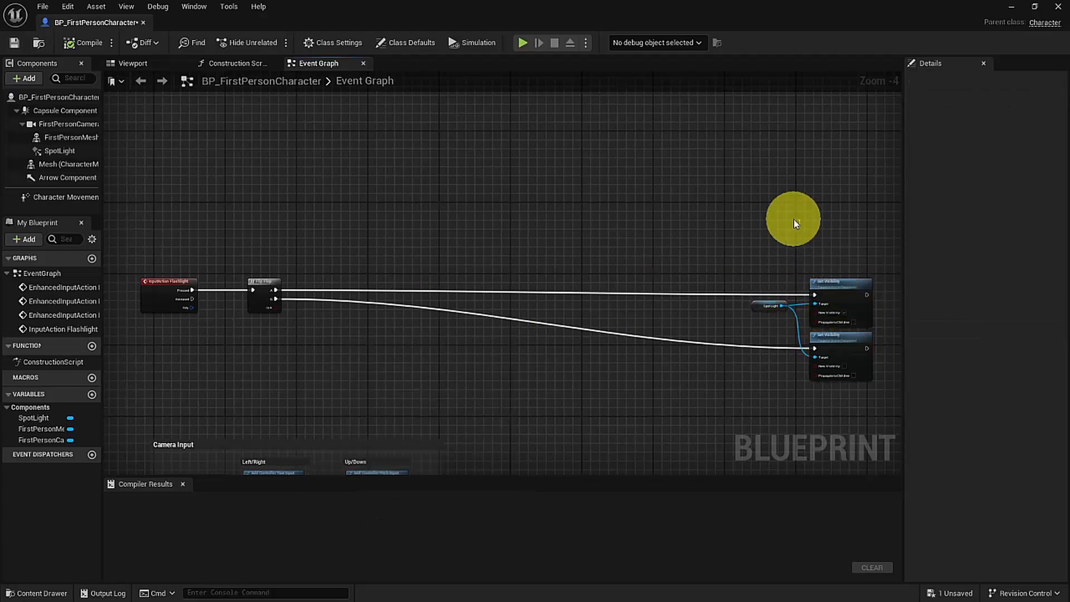
{"action": "left_click_drag", "start_coordinate": [747, 218], "coordinate": [861, 371]}
{"action": "left_click_drag", "start_coordinate": [829, 291], "coordinate": [829, 242]}
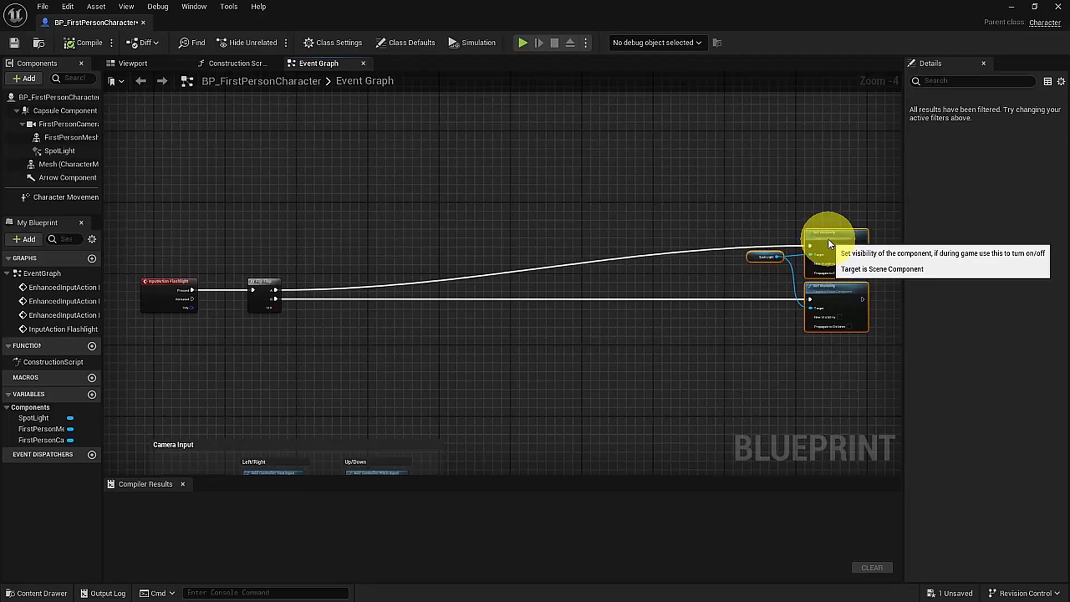
Break the link from the Flip Flop's A output to the upper Set Visibility node
{"action": "scroll", "coordinate": [335, 346], "scroll_direction": "up", "scroll_amount": 5}
{"action": "right_click_drag", "start_coordinate": [255, 363], "coordinate": [375, 363]}
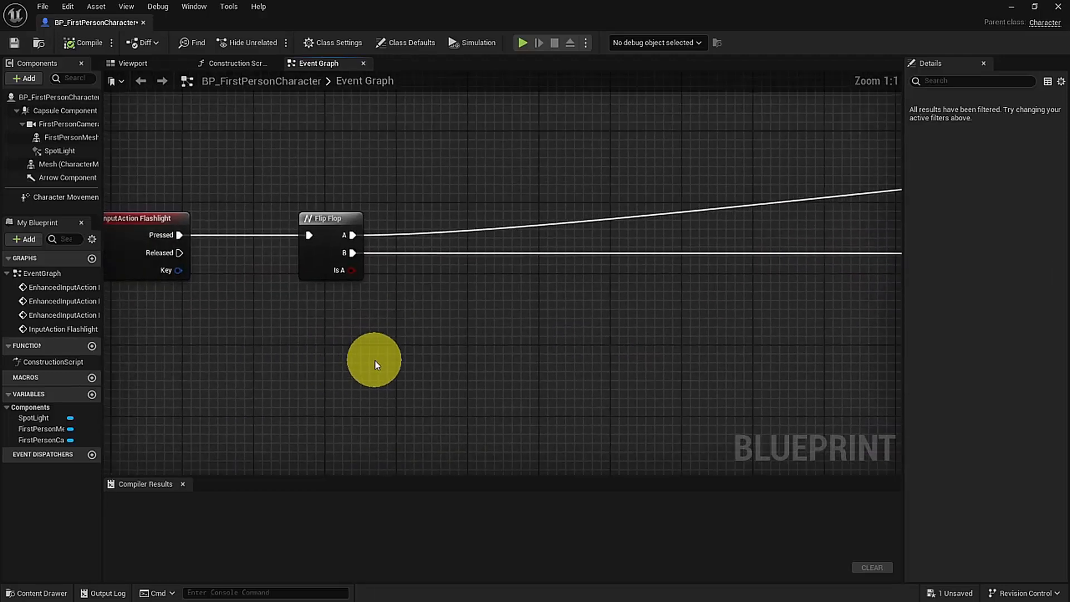
{"action": "right_click", "coordinate": [352, 235]}
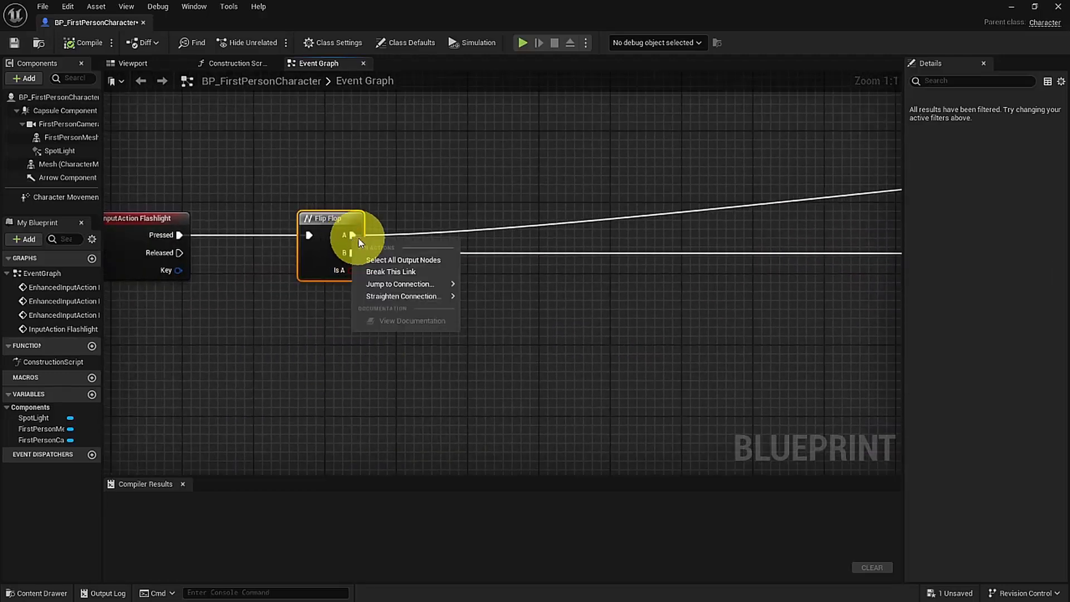
{"action": "left_click", "coordinate": [402, 272]}
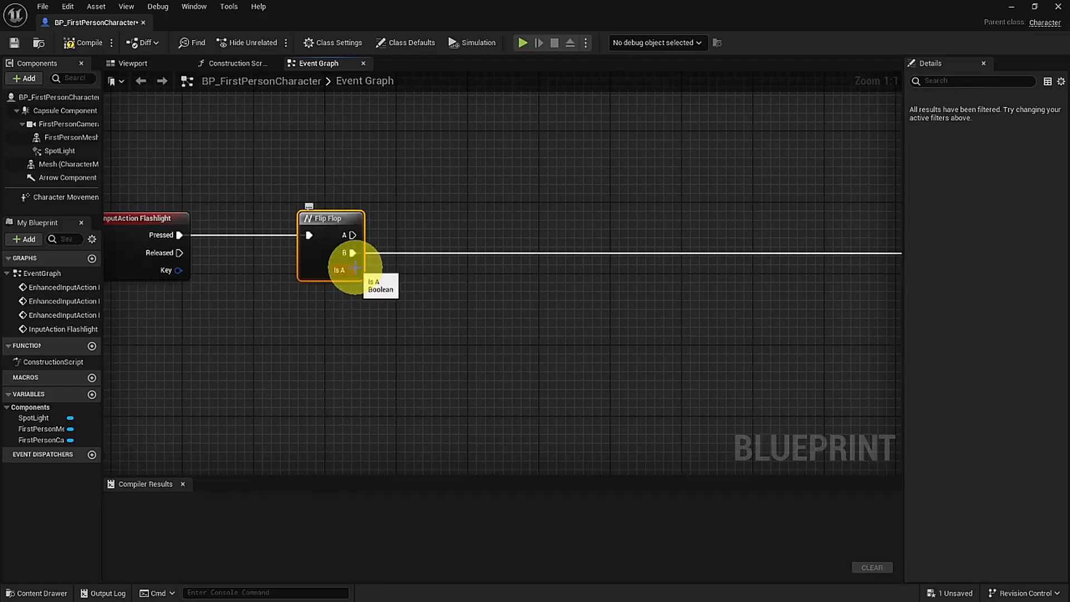
Add a Branch node with its Condition fed by the Flip Flop's Is A output and place it below and right of the Flip Flop
{"action": "left_click_drag", "start_coordinate": [355, 269], "coordinate": [436, 354]}
{"action": "type", "text": "brn"}
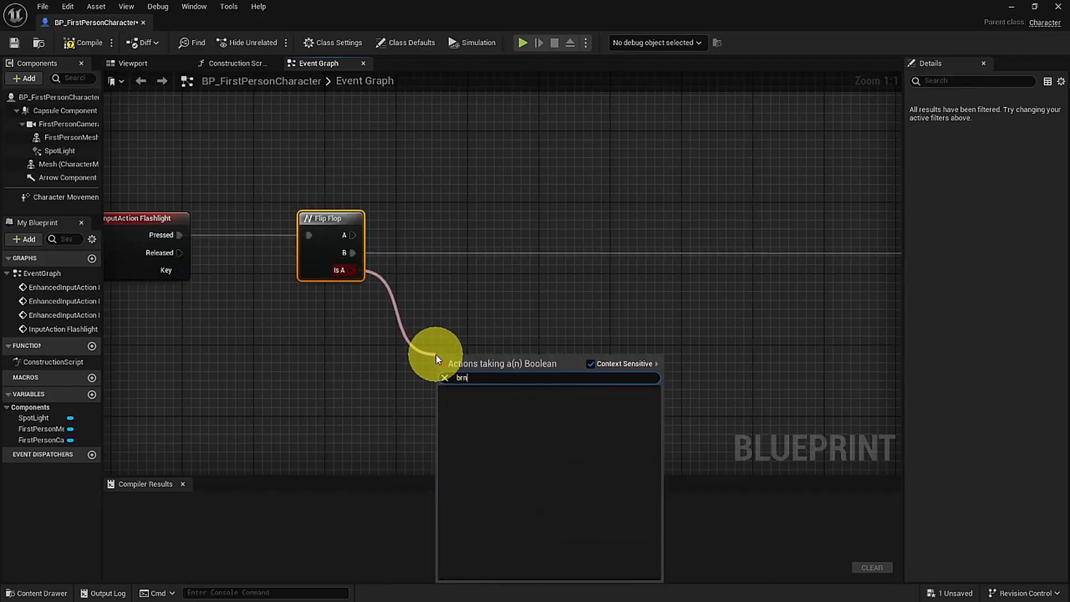
{"action": "type", "text": "ach"}
{"action": "key", "text": "BackSpace"}
{"action": "key", "text": "BackSpace"}
{"action": "key", "text": "BackSpace"}
{"action": "key", "text": "BackSpace"}
{"action": "type", "text": "an"}
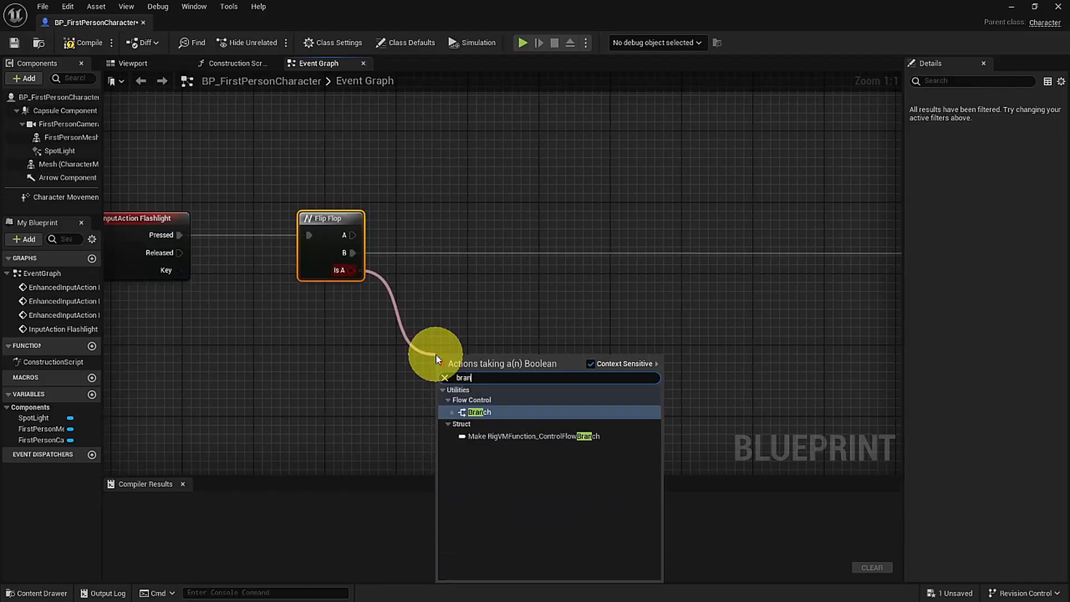
{"action": "type", "text": "ch"}
{"action": "key", "text": "Return"}
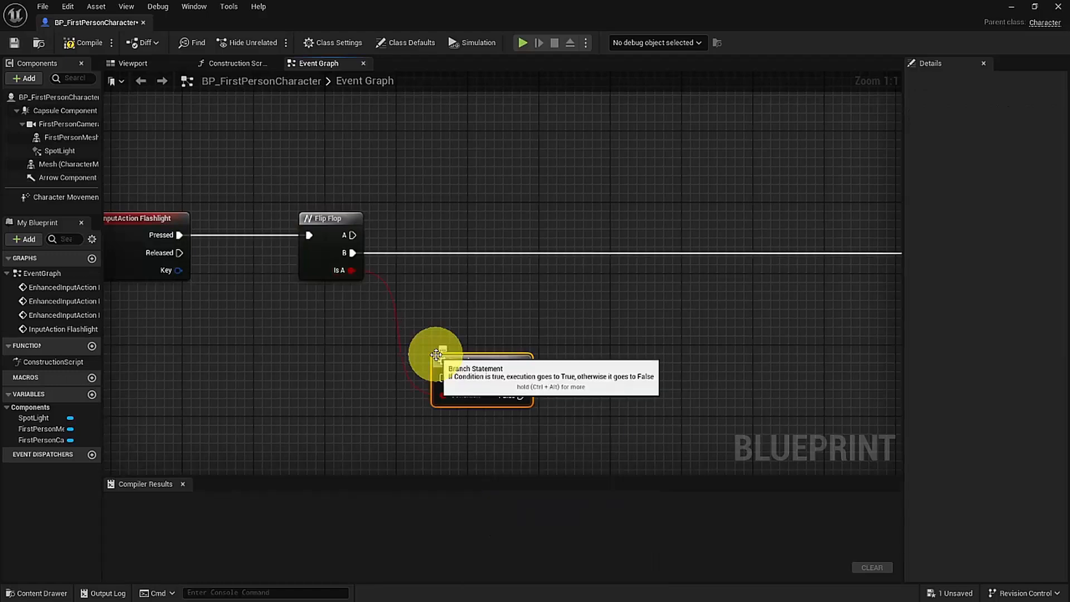
{"action": "left_click_drag", "start_coordinate": [436, 355], "coordinate": [438, 312]}
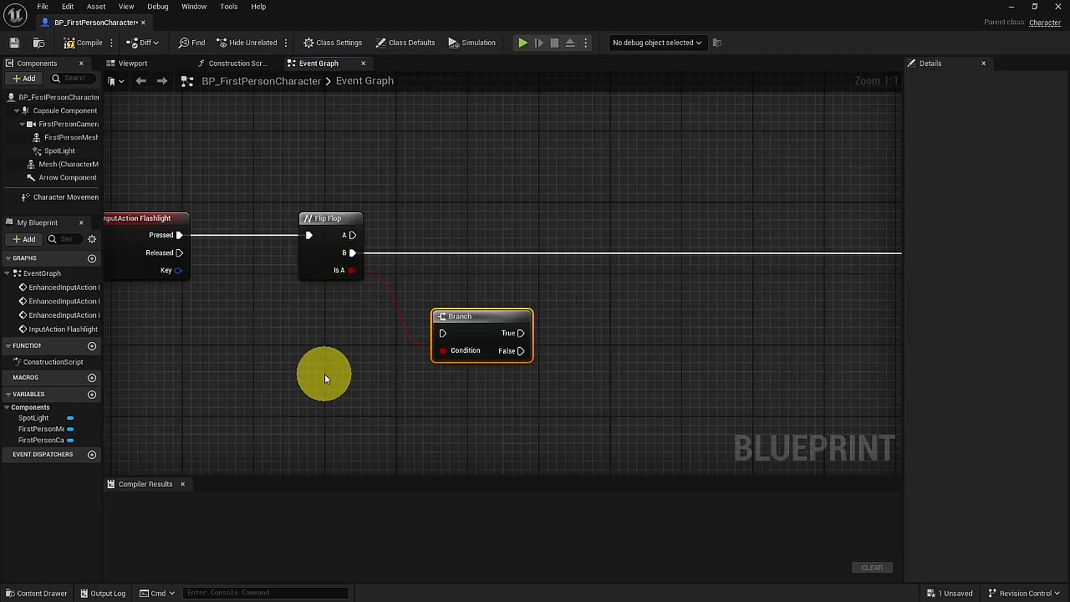
Create a Float variable named Battery, compile the blueprint, and set the variable's default value to 1.0
{"action": "left_click", "coordinate": [93, 394]}
{"action": "type", "text": "Batt"}
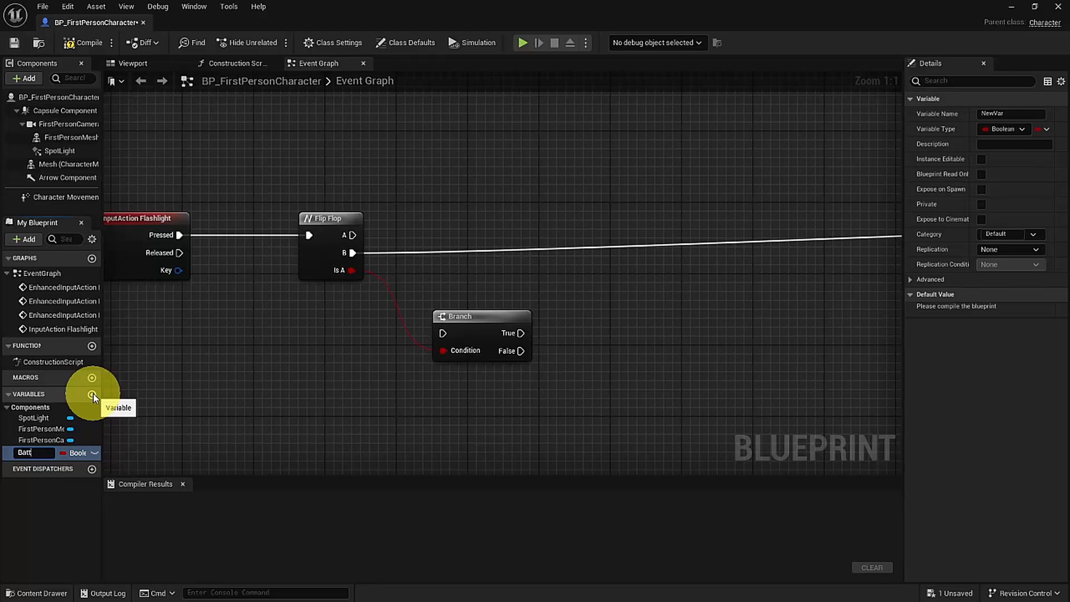
{"action": "type", "text": "ery"}
{"action": "key", "text": "Return"}
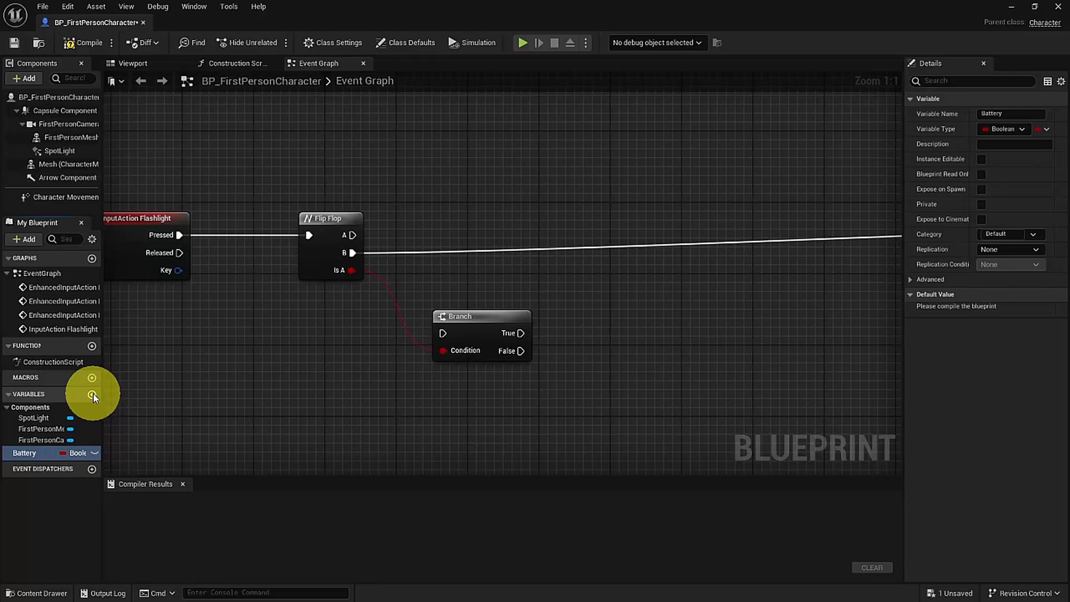
{"action": "left_click", "coordinate": [86, 448]}
{"action": "left_click", "coordinate": [122, 279]}
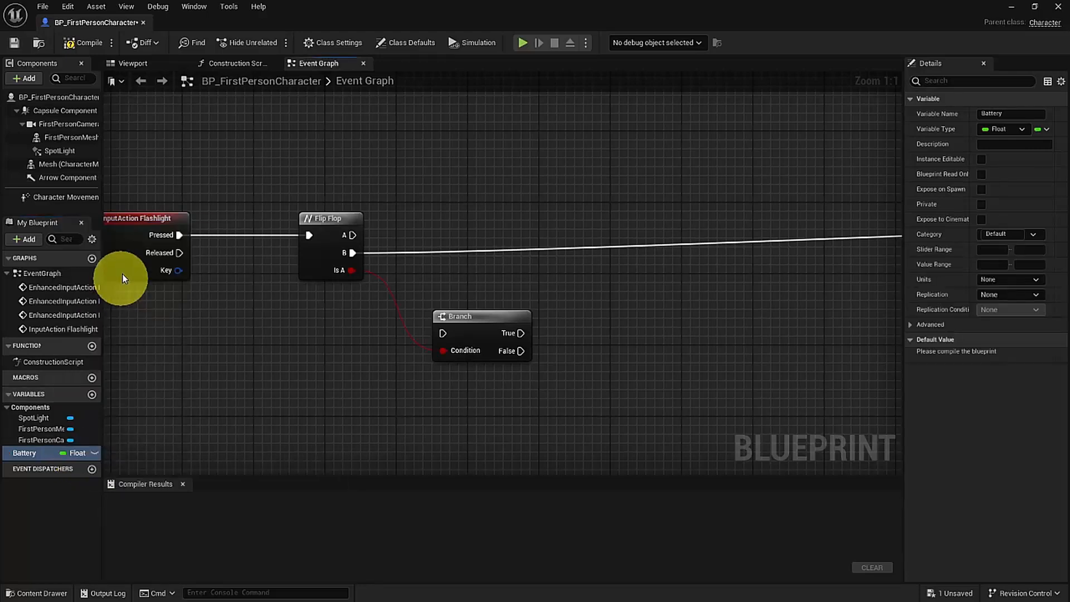
{"action": "left_click", "coordinate": [89, 45]}
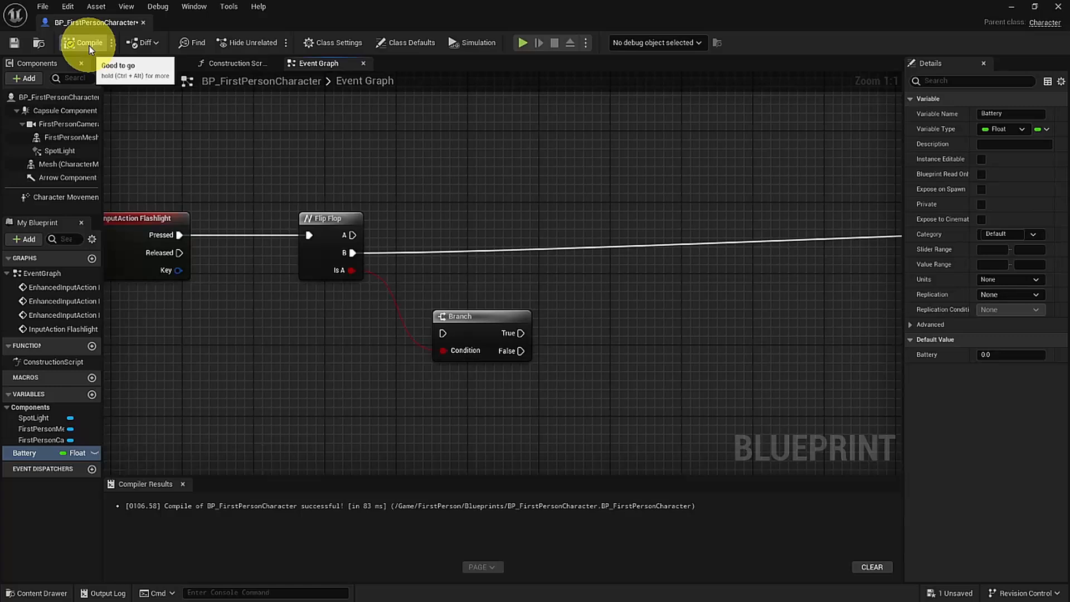
{"action": "left_click", "coordinate": [1002, 355]}
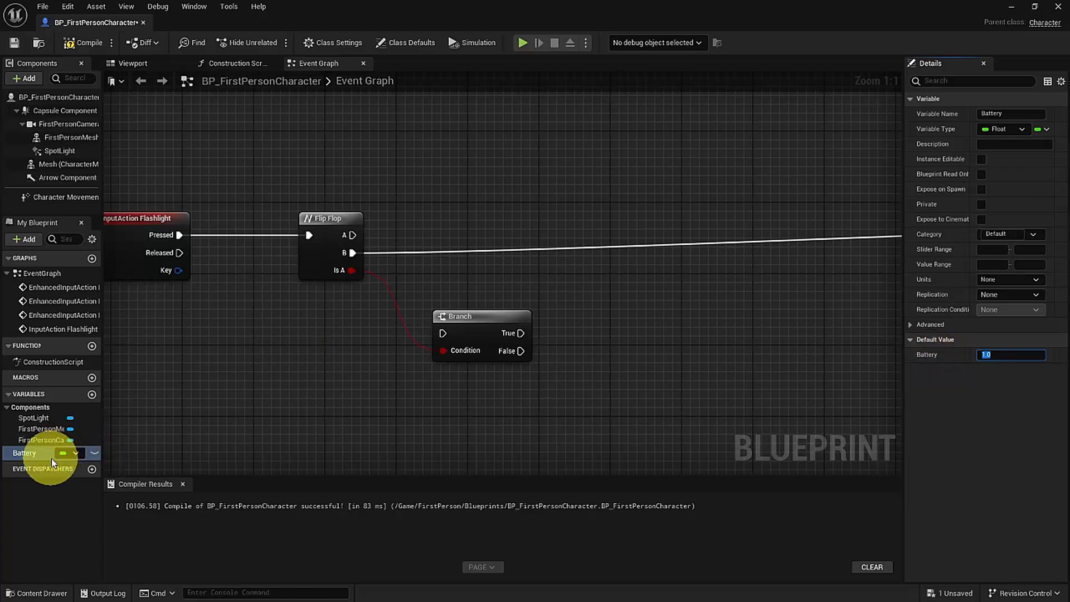
Place Battery get and set nodes beyond the Branch, linking its True output to the SET node in a straight line
{"action": "left_click_drag", "start_coordinate": [29, 453], "coordinate": [553, 361]}
{"action": "left_click_drag", "start_coordinate": [22, 453], "coordinate": [678, 350]}
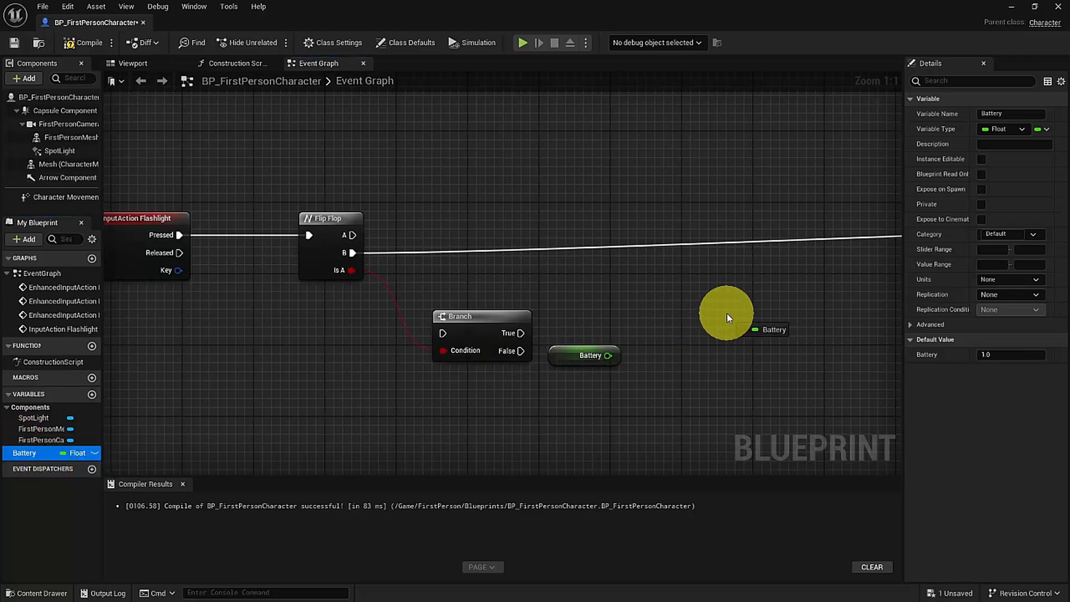
{"action": "left_click_drag", "start_coordinate": [727, 313], "coordinate": [727, 314], "text": "alt"}
{"action": "left_click_drag", "start_coordinate": [520, 333], "coordinate": [741, 325]}
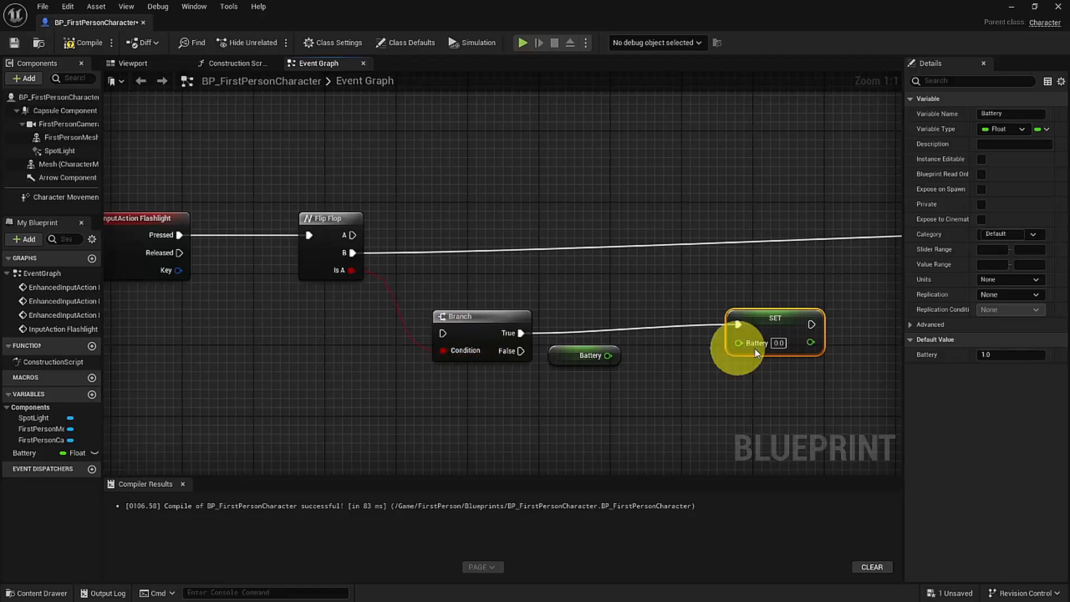
{"action": "key", "text": "q"}
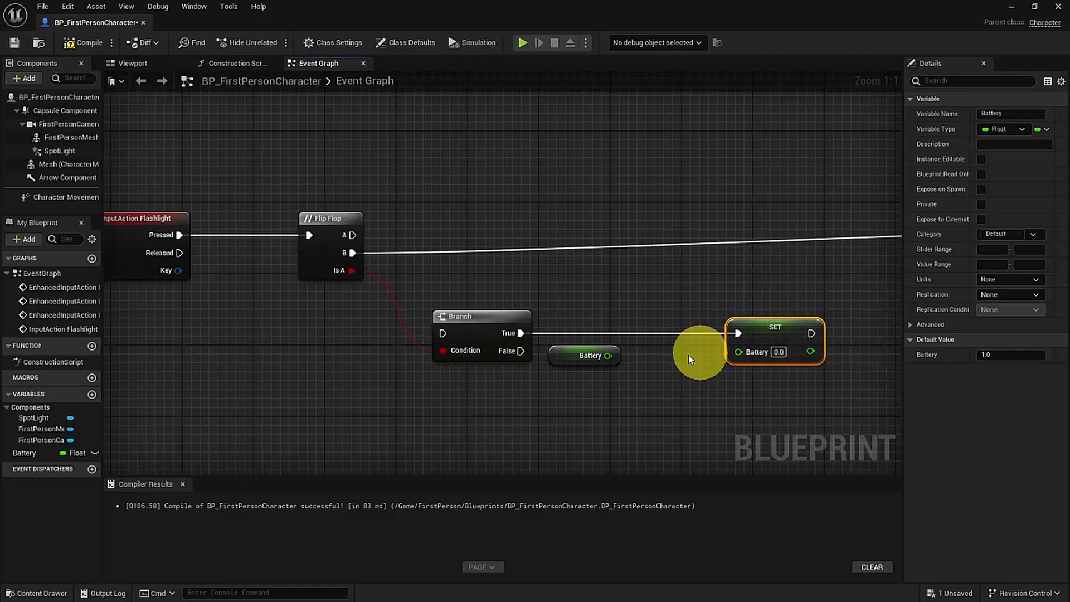
Add a Subtract node fed by the Battery getter and connect its result to the SET node's Battery input
{"action": "right_click_drag", "start_coordinate": [460, 405], "coordinate": [473, 370]}
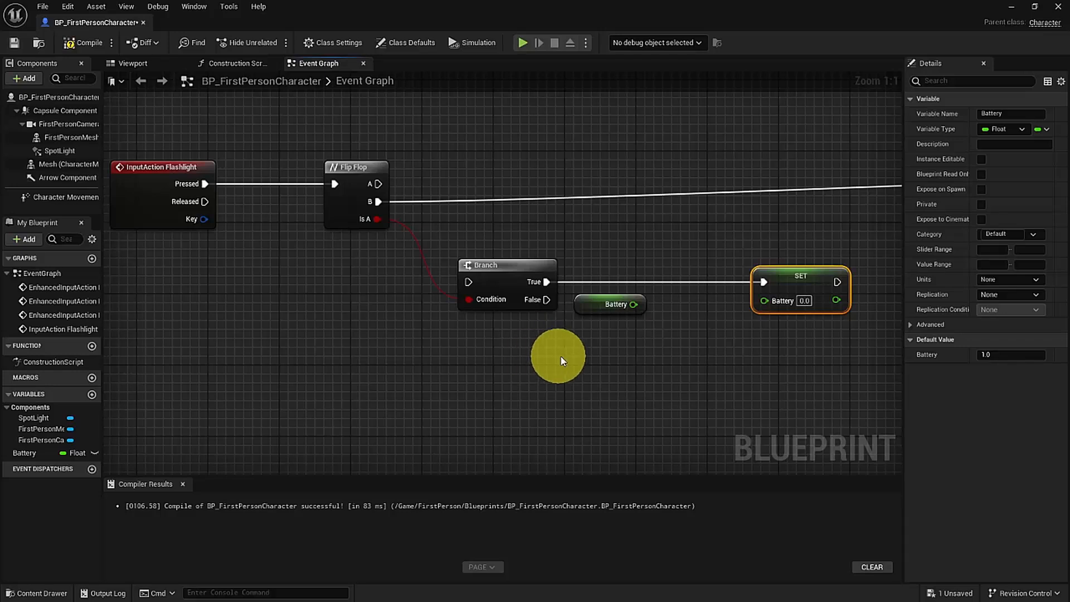
{"action": "right_click", "coordinate": [641, 357]}
{"action": "left_click_drag", "start_coordinate": [634, 304], "coordinate": [652, 350]}
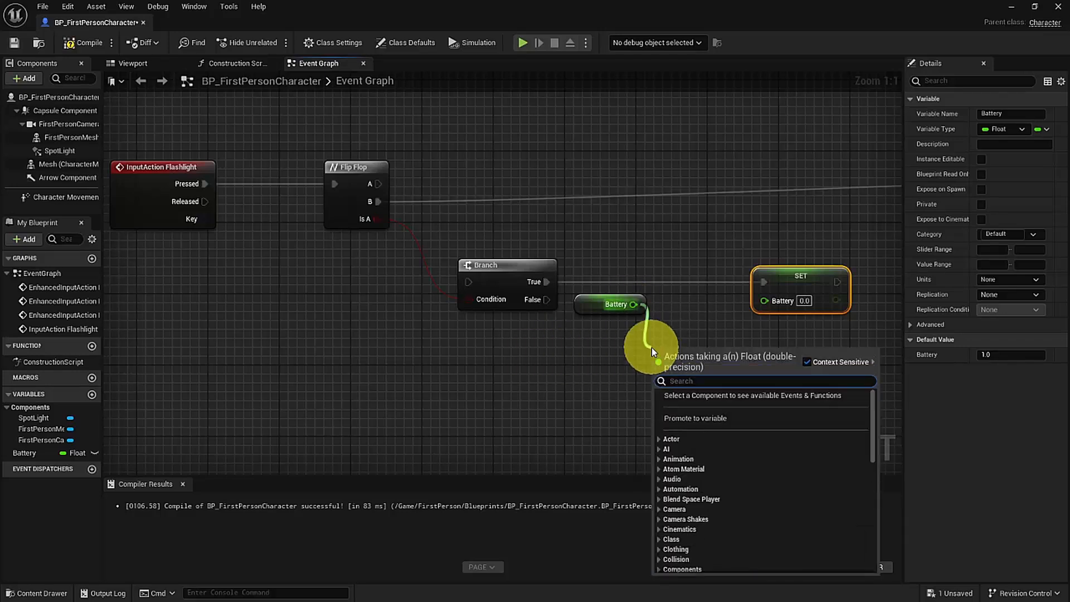
{"action": "type", "text": "-"}
{"action": "left_click", "coordinate": [720, 462]}
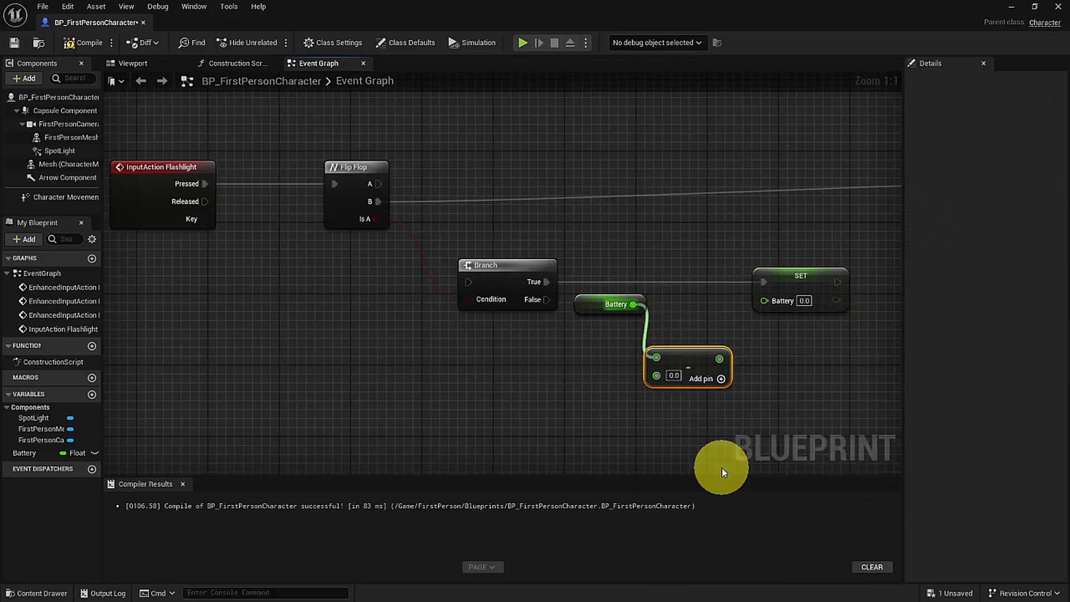
{"action": "left_click_drag", "start_coordinate": [656, 373], "coordinate": [665, 354]}
{"action": "left_click_drag", "start_coordinate": [728, 341], "coordinate": [764, 301]}
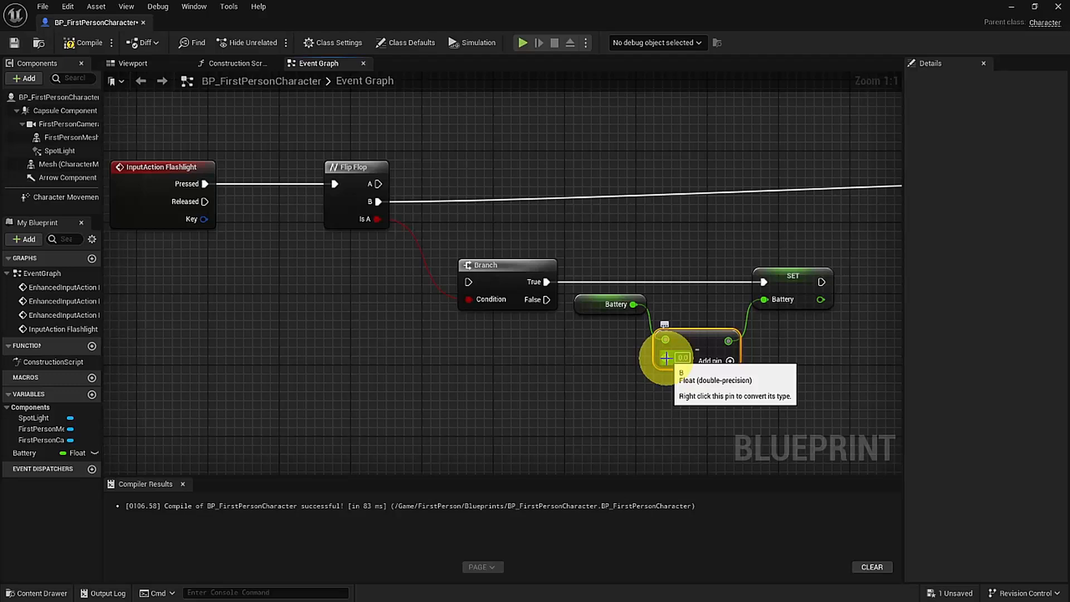
Add an Event Tick that executes the Branch and supplies Delta Seconds as the Subtract node's second input
{"action": "right_click", "coordinate": [206, 333]}
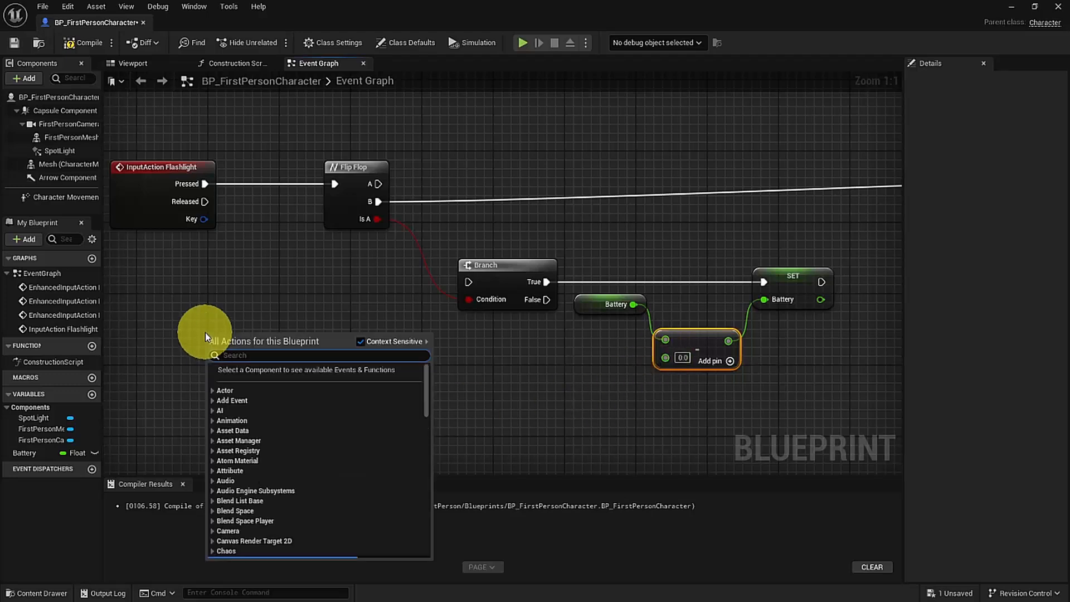
{"action": "type", "text": "tick"}
{"action": "key", "text": "Return"}
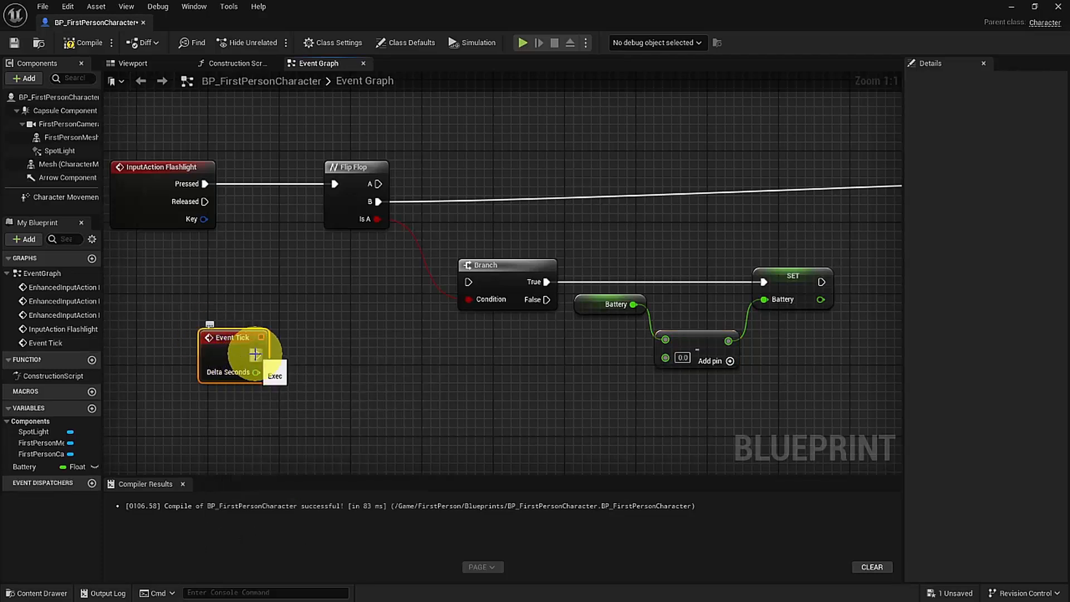
{"action": "left_click_drag", "start_coordinate": [255, 354], "coordinate": [470, 283]}
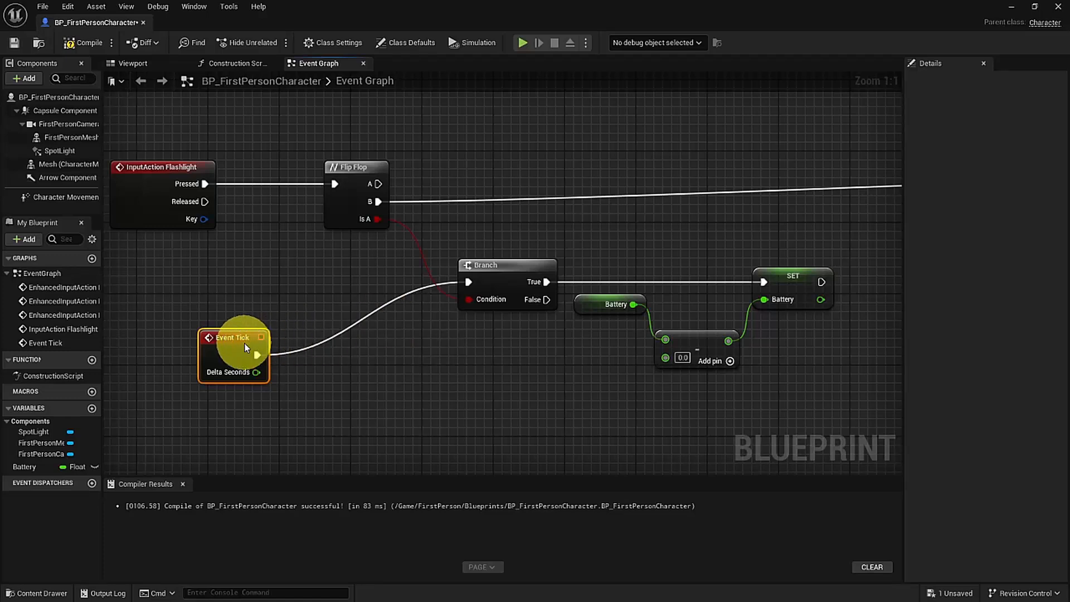
{"action": "left_click_drag", "start_coordinate": [246, 343], "coordinate": [664, 356]}
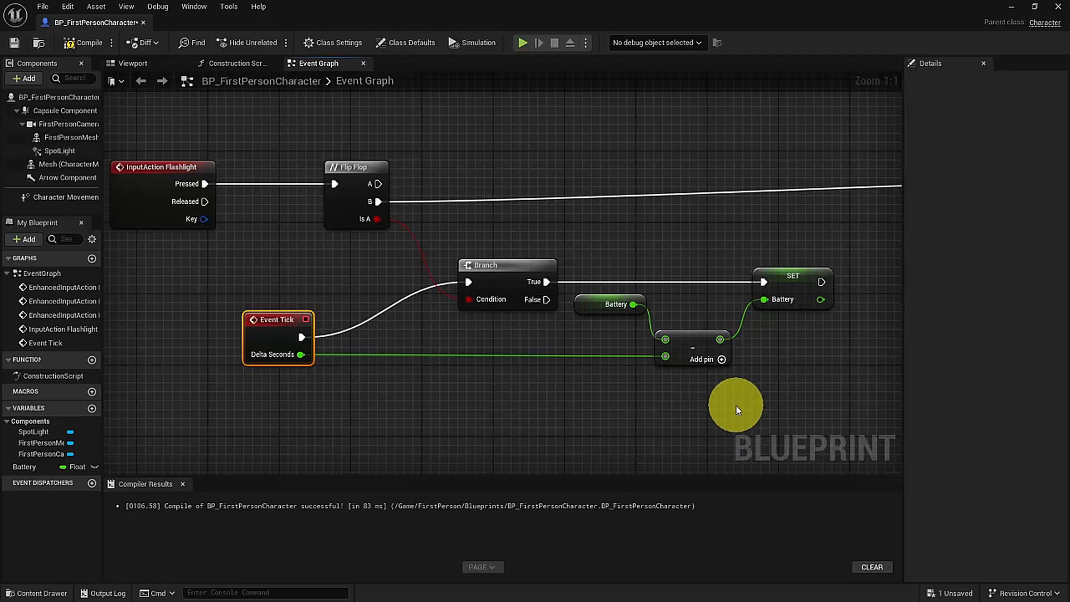
Add a second Branch node executed from the Battery SET node's output
{"action": "right_click_drag", "start_coordinate": [739, 410], "coordinate": [273, 411]}
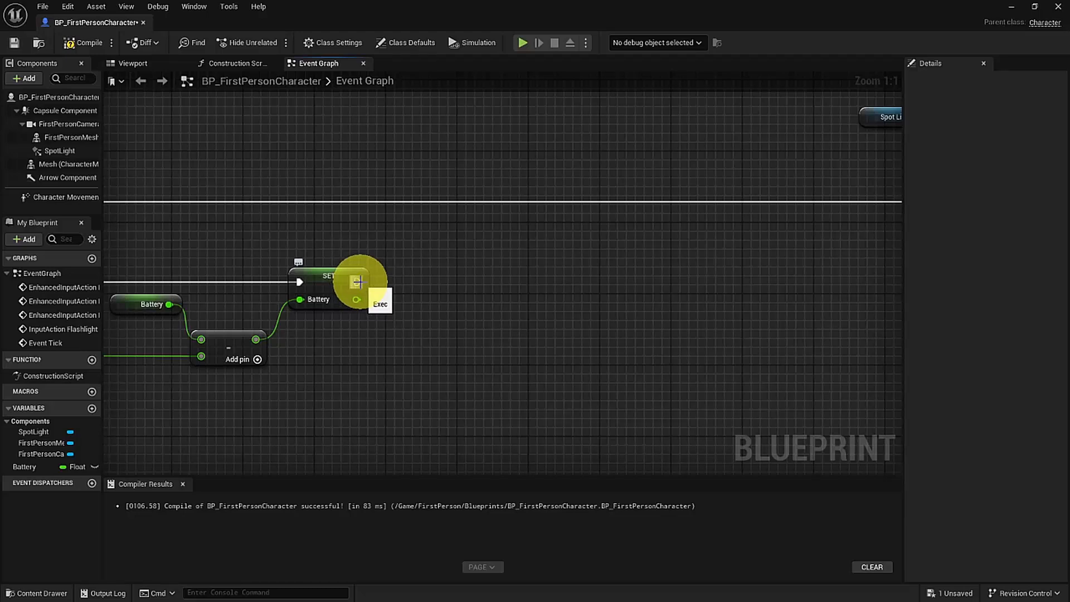
{"action": "left_click_drag", "start_coordinate": [355, 284], "coordinate": [518, 283]}
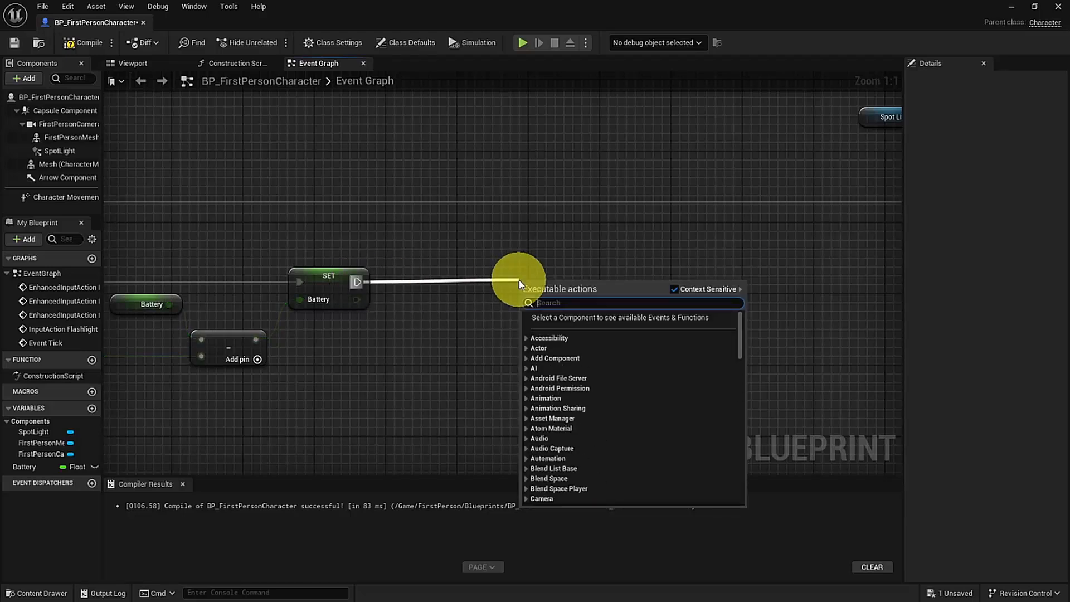
{"action": "type", "text": "branch"}
{"action": "key", "text": "Return"}
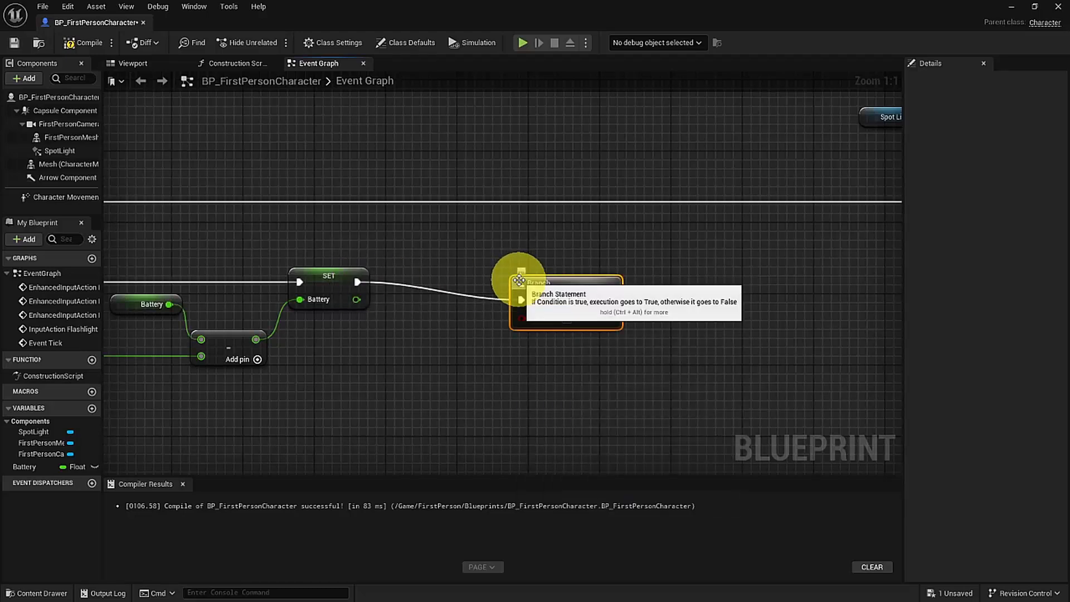
Feed the second Branch's Condition with a Greater Equal comparison of the SET node's Battery output against 0.0, and align the Branch with SET
{"action": "left_click_drag", "start_coordinate": [356, 299], "coordinate": [414, 348]}
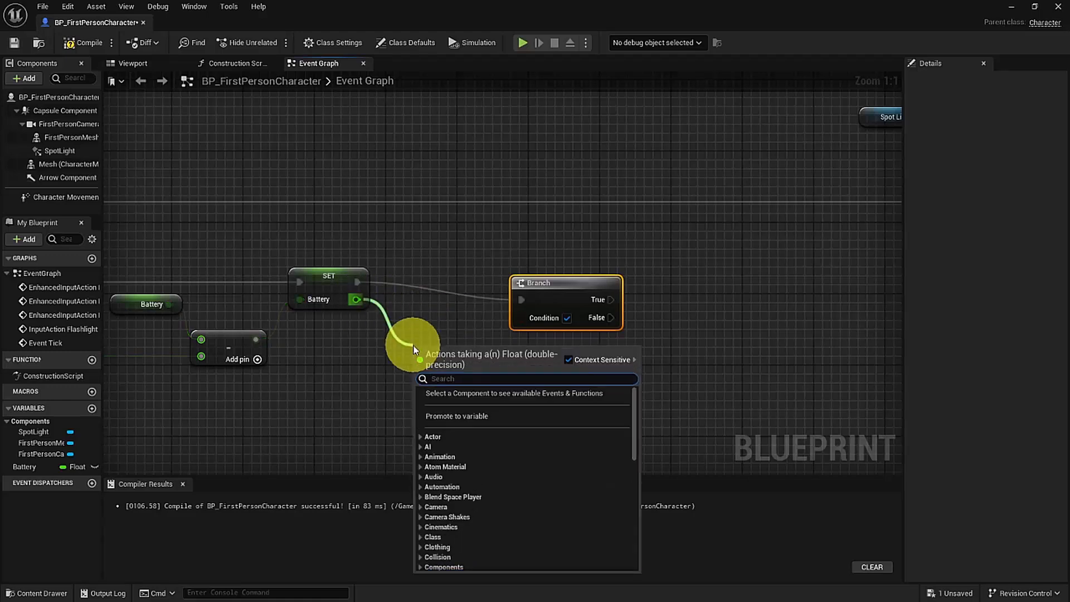
{"action": "type", "text": "greater"}
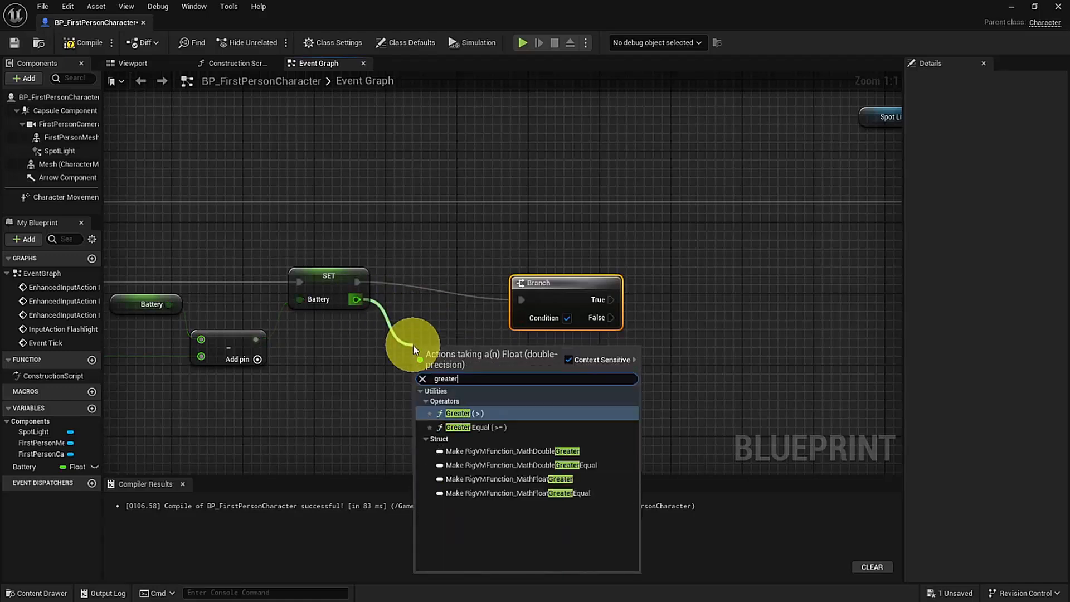
{"action": "key", "text": "Down"}
{"action": "key", "text": "Return"}
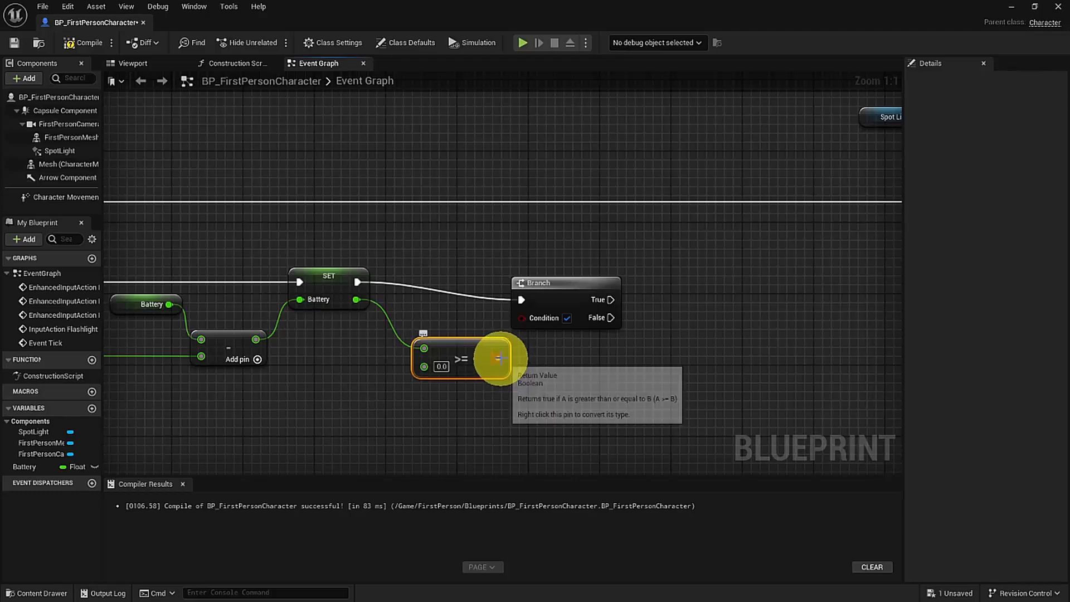
{"action": "left_click_drag", "start_coordinate": [498, 358], "coordinate": [522, 318]}
{"action": "left_click_drag", "start_coordinate": [549, 282], "coordinate": [552, 265]}
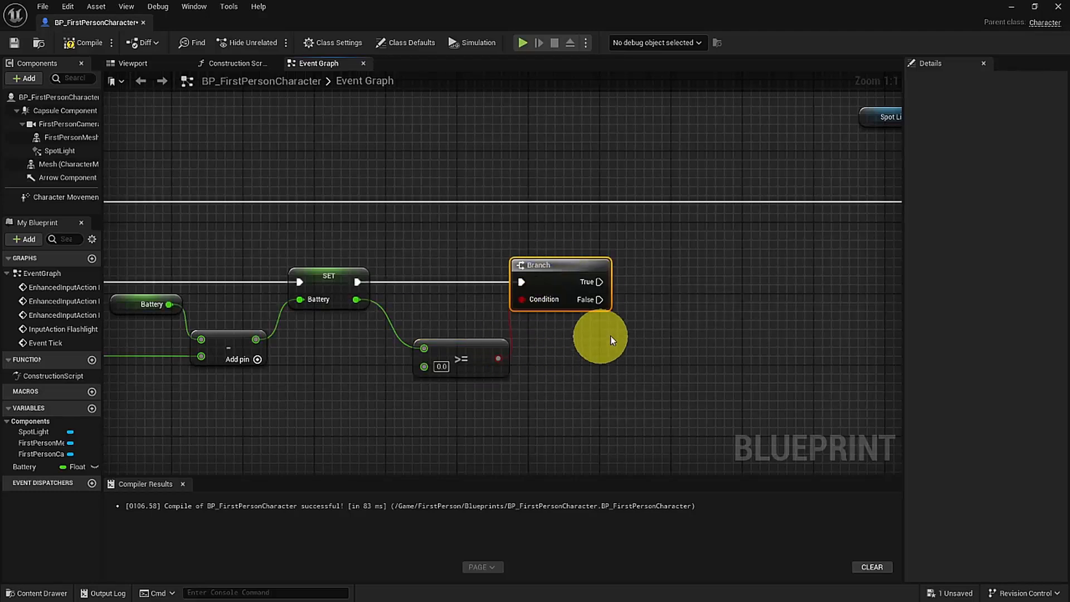
Connect the second Branch's True output to the upper Set Visibility node and its False output to the lower one
{"action": "right_click_drag", "start_coordinate": [611, 335], "coordinate": [355, 399]}
{"action": "left_click_drag", "start_coordinate": [344, 345], "coordinate": [731, 160]}
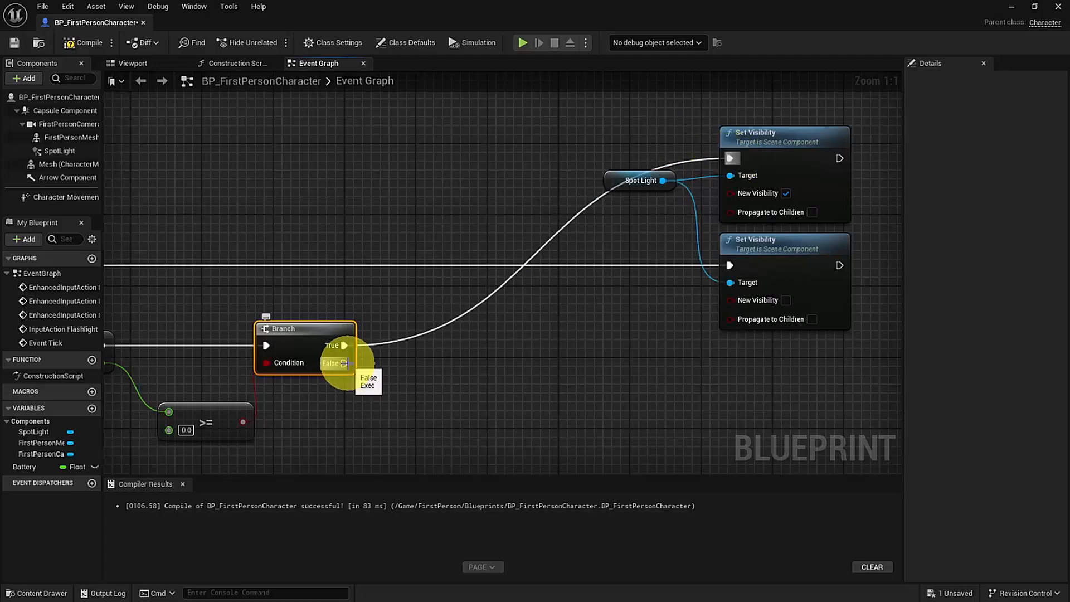
{"action": "left_click_drag", "start_coordinate": [345, 363], "coordinate": [730, 265]}
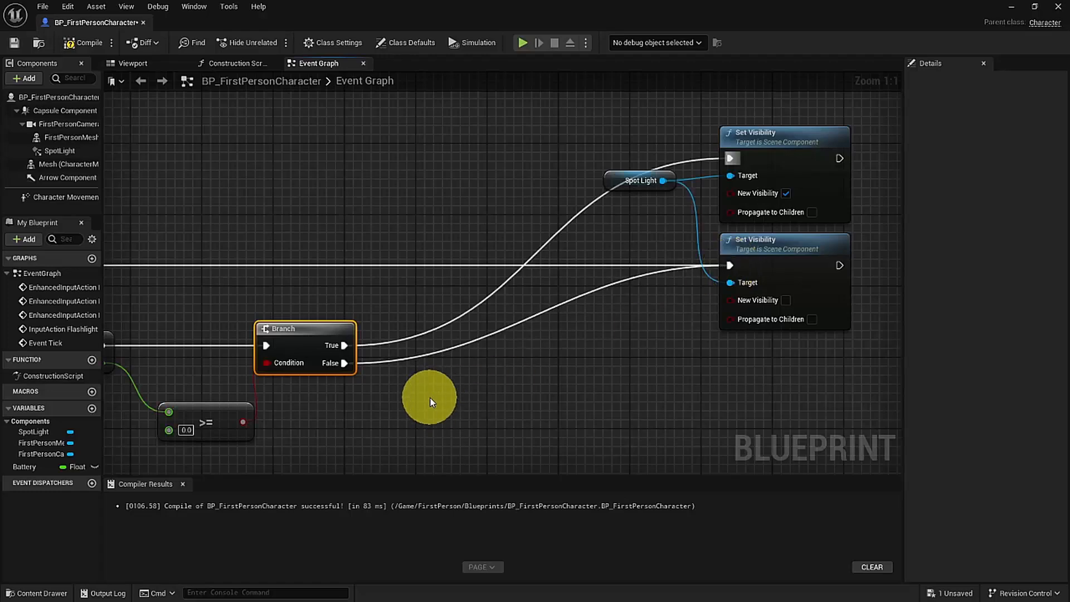
{"action": "right_click_drag", "start_coordinate": [327, 414], "coordinate": [744, 301]}
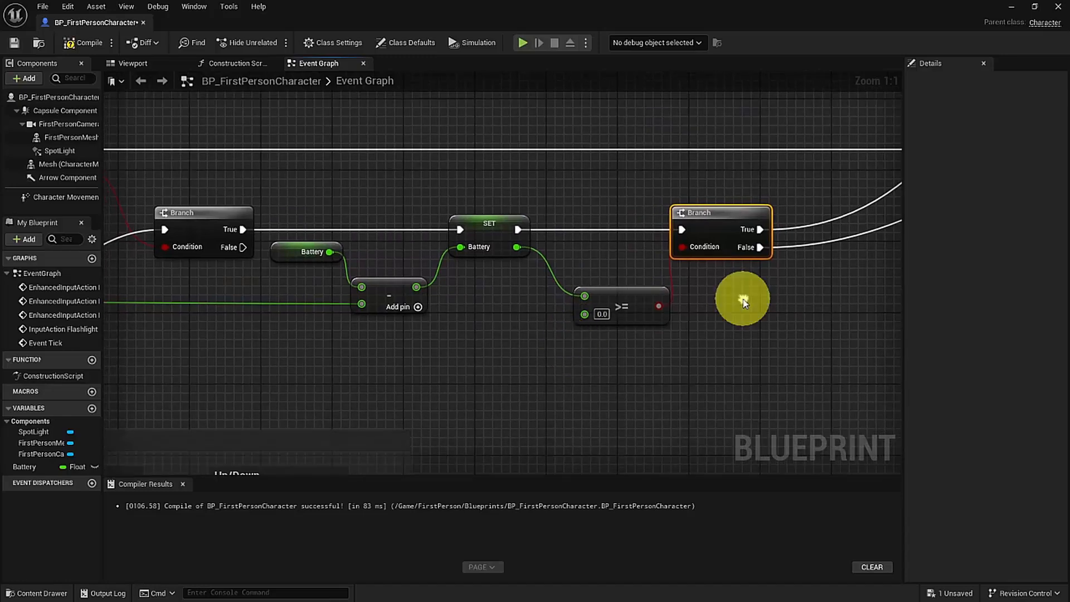
Play the Main level in the editor, test the flashlight toggle, and stop the session
{"action": "left_click", "coordinate": [1006, 8]}
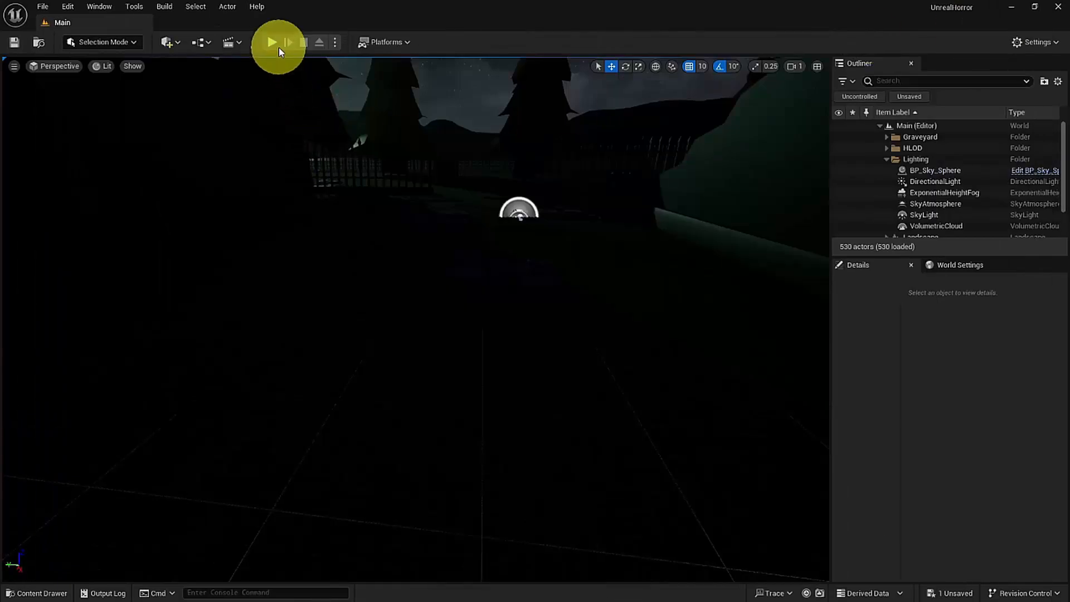
{"action": "key", "text": "alt+p"}
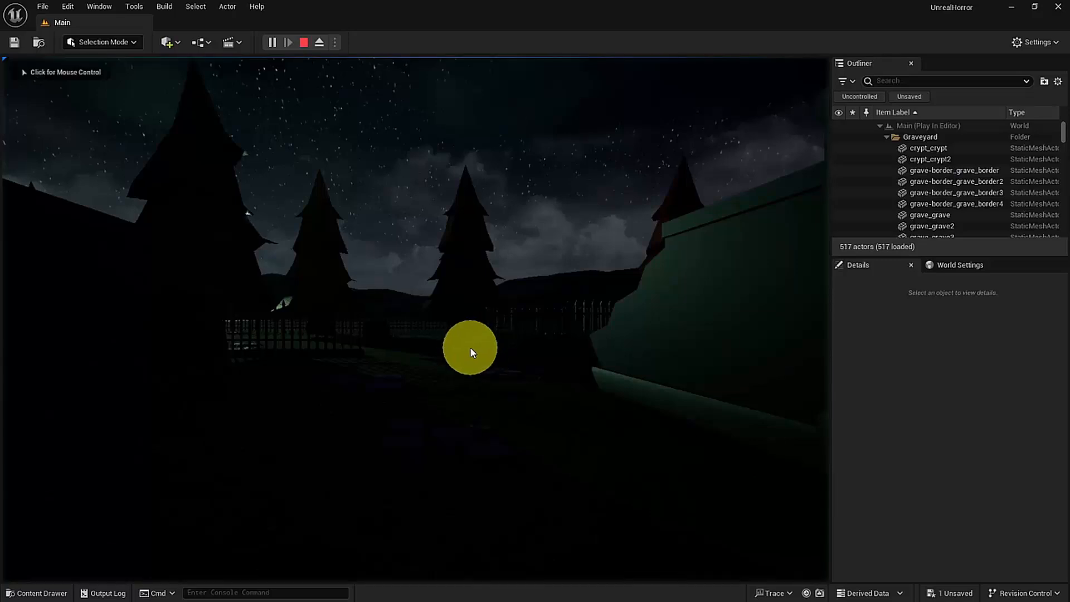
{"action": "key", "text": "f"}
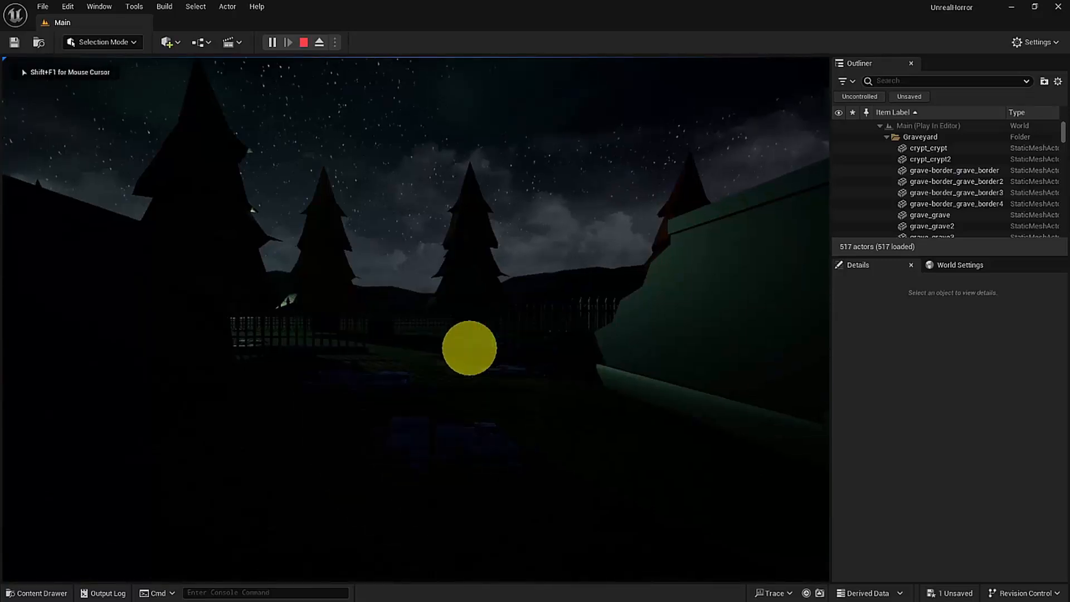
{"action": "key", "text": "Escape"}
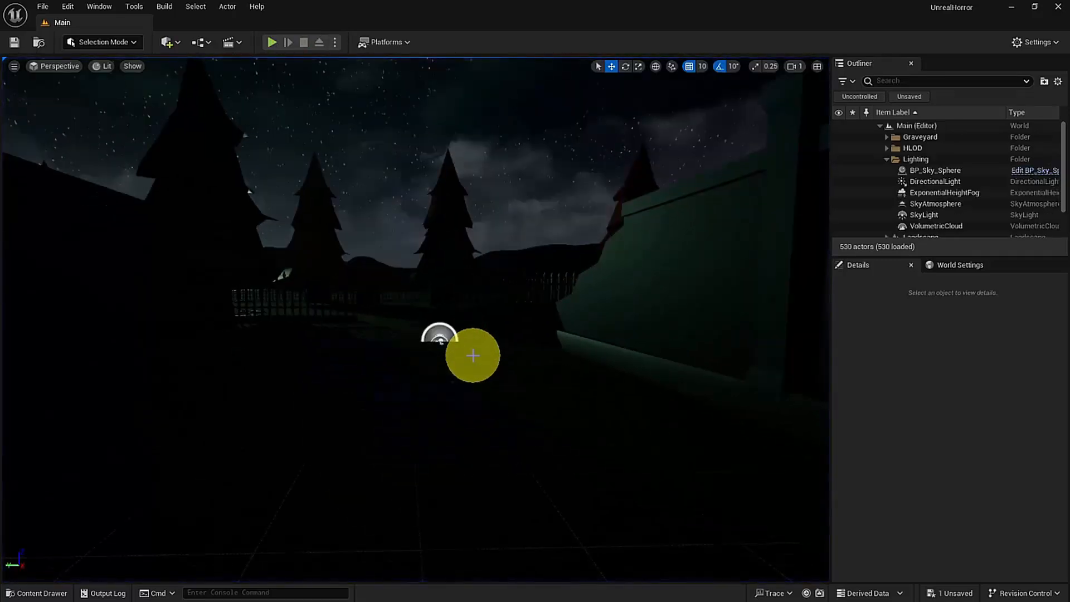
Return to the BP_FirstPersonCharacter event graph and check the Battery variable's default value
{"action": "key", "text": "alt+Tab"}
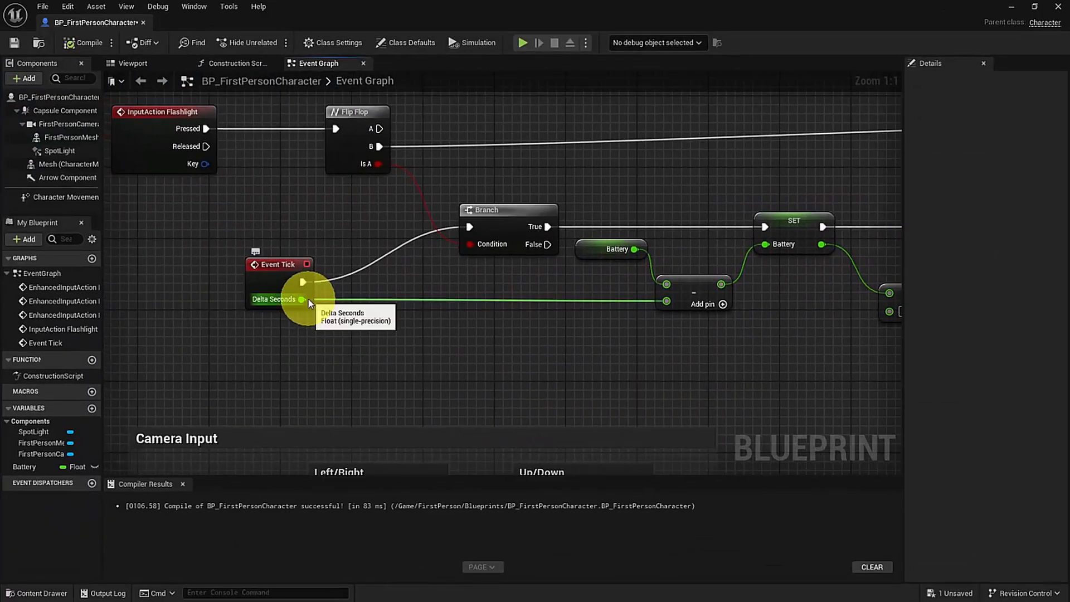
{"action": "left_click", "coordinate": [607, 256]}
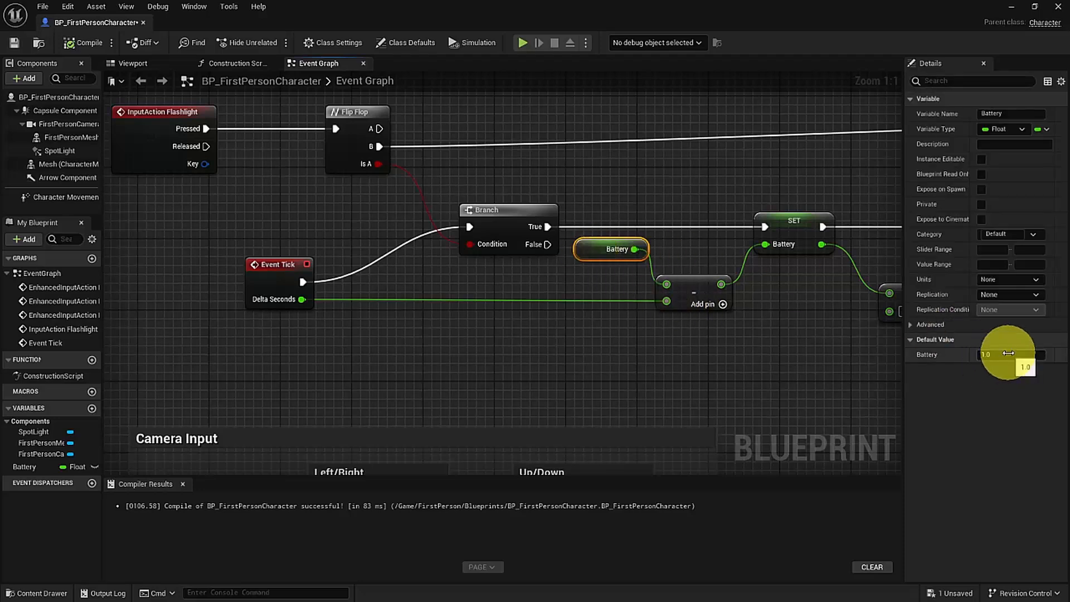
{"action": "left_click", "coordinate": [473, 363]}
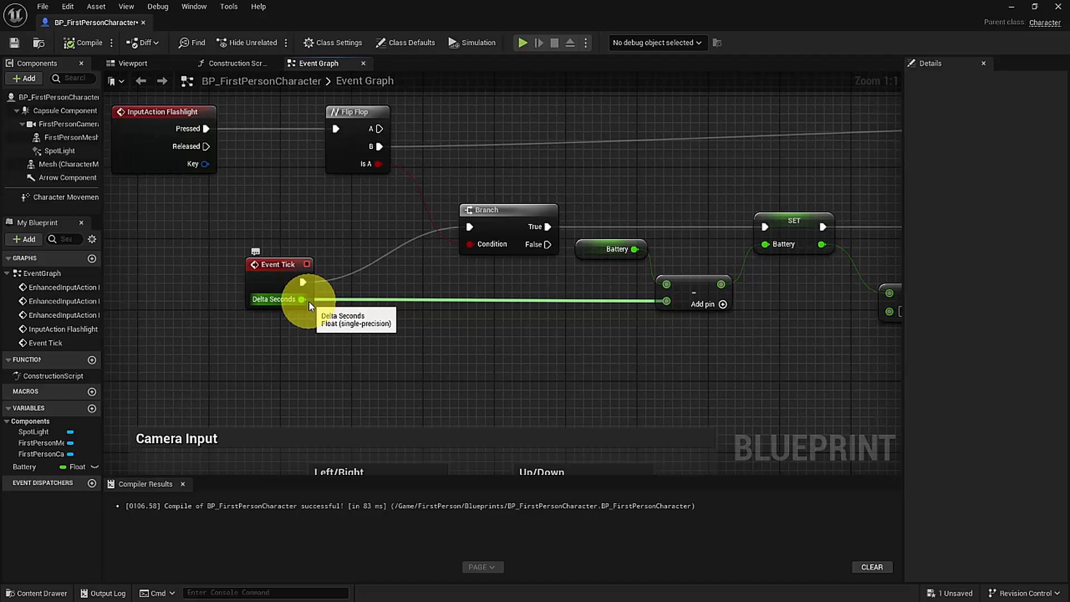
Insert a Multiply node between Event Tick's Delta Seconds and the Subtract node's lower input, and align it with the wire
{"action": "left_click_drag", "start_coordinate": [309, 302], "coordinate": [486, 310]}
{"action": "type", "text": "*"}
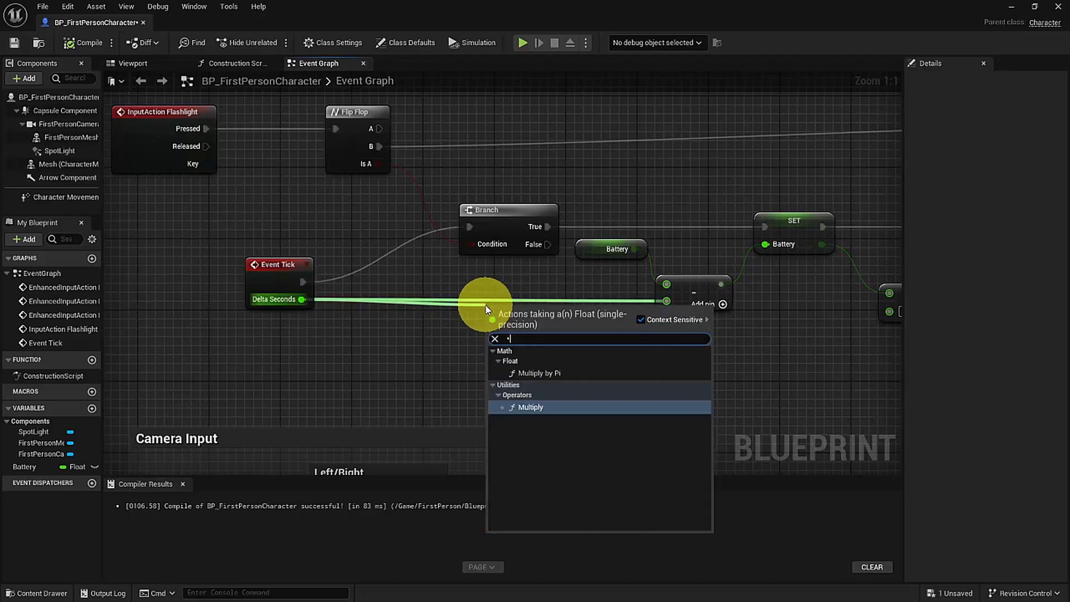
{"action": "key", "text": "Return"}
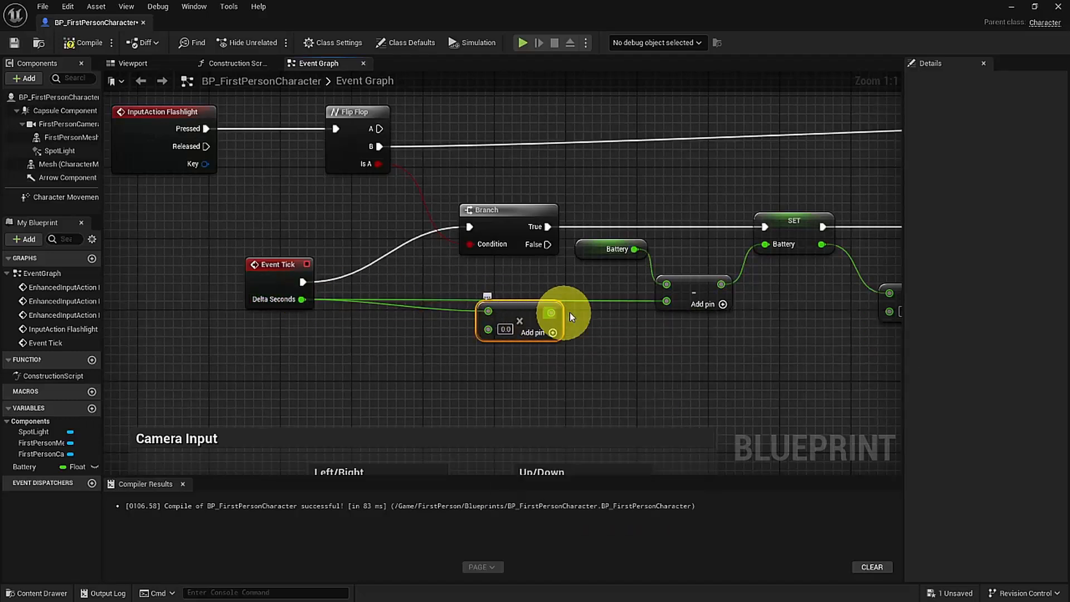
{"action": "left_click_drag", "start_coordinate": [550, 311], "coordinate": [666, 300]}
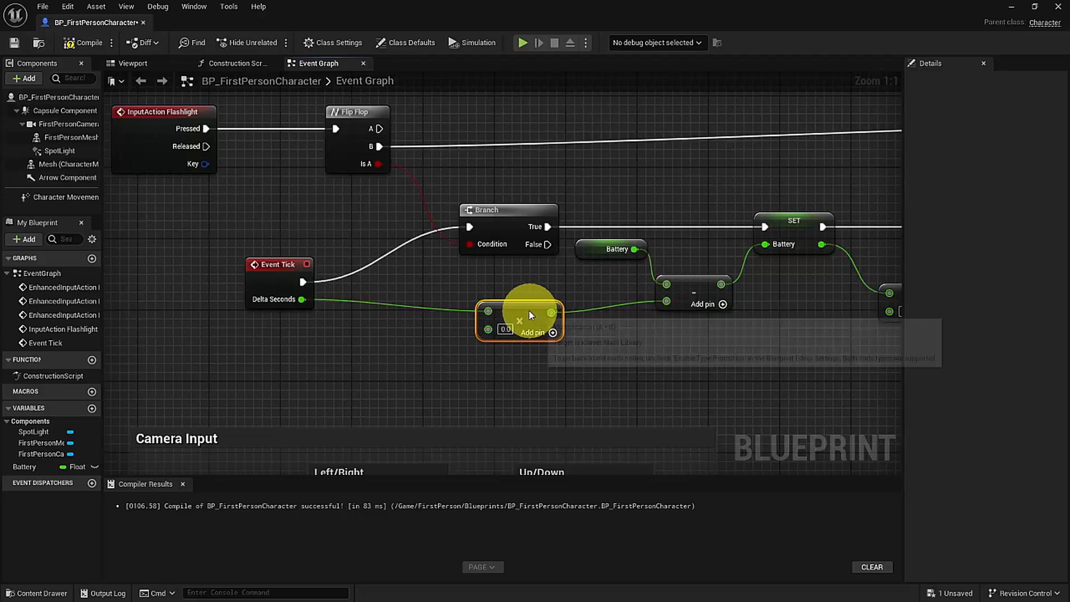
{"action": "left_click_drag", "start_coordinate": [533, 317], "coordinate": [524, 307]}
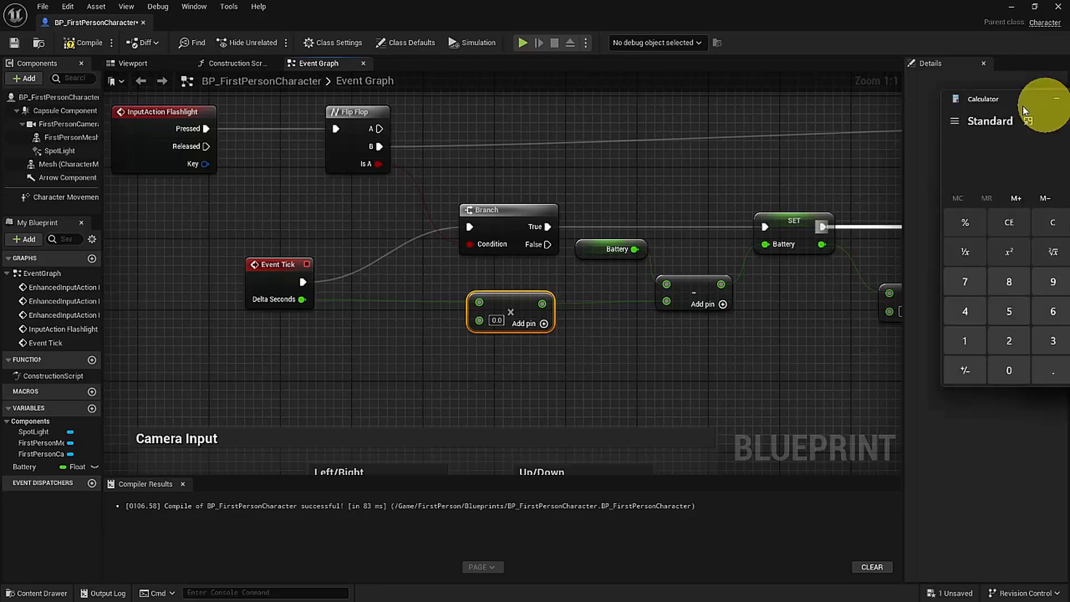
Switch to Calculator to work out 1 ÷ 2, and set the Multiply node's second input to 0.5
{"action": "left_click_drag", "start_coordinate": [1046, 108], "coordinate": [707, 209]}
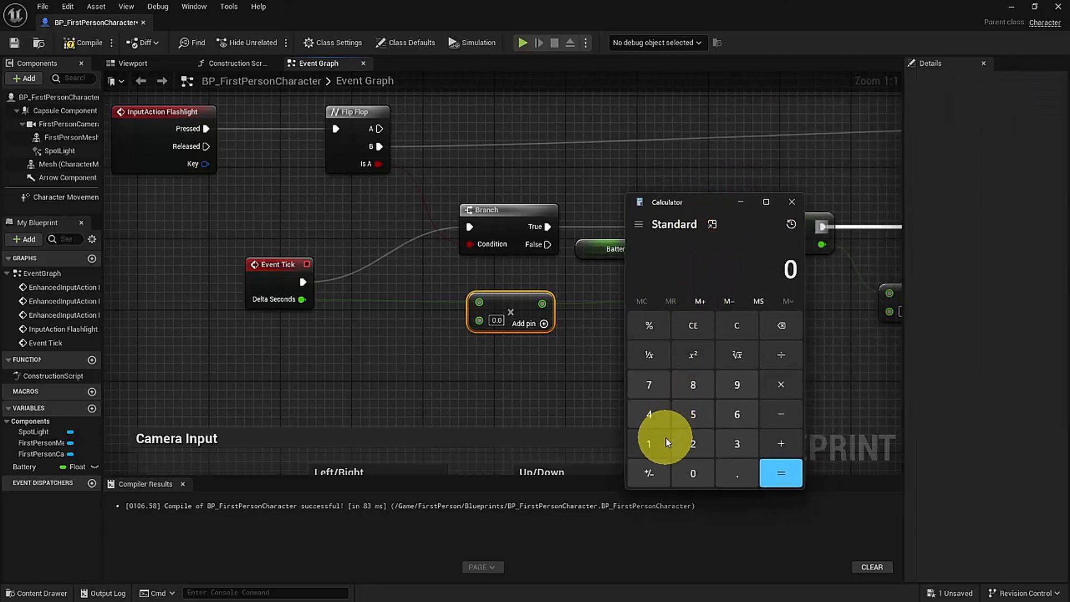
{"action": "left_click", "coordinate": [649, 444]}
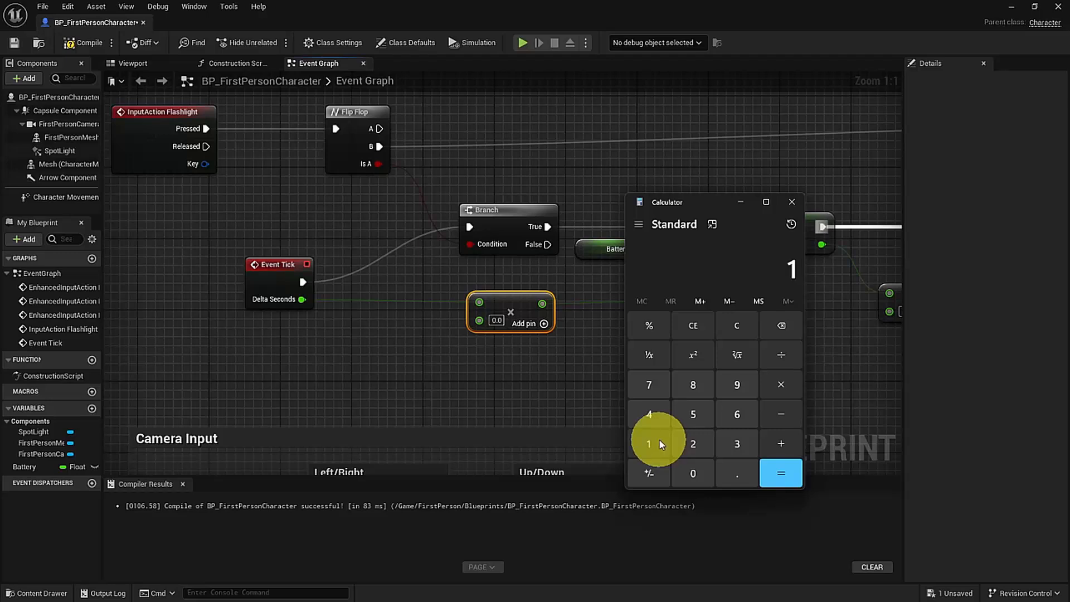
{"action": "left_click", "coordinate": [788, 353]}
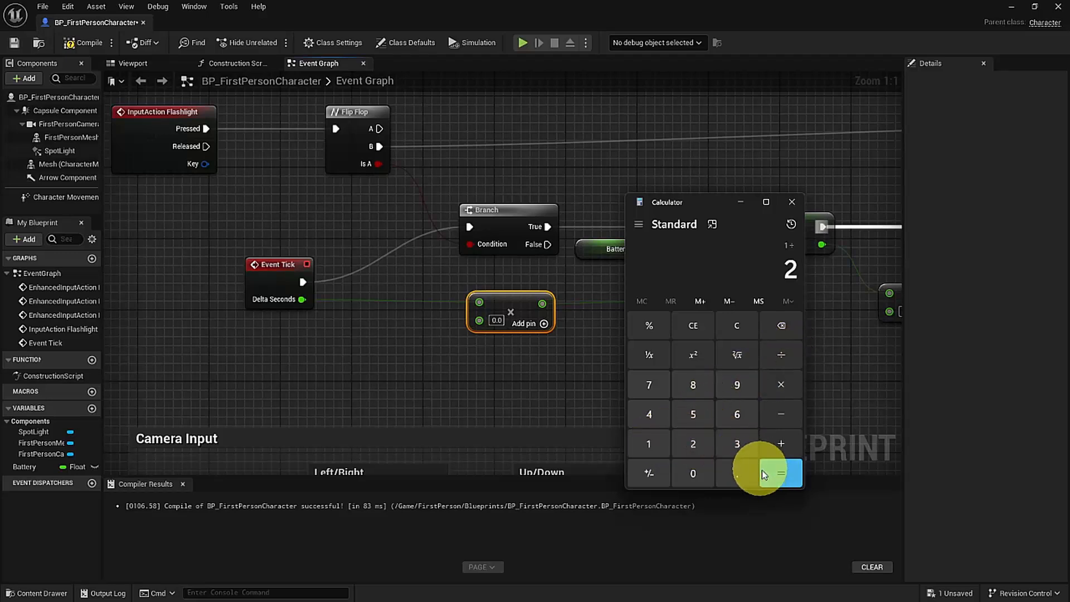
{"action": "left_click", "coordinate": [787, 474]}
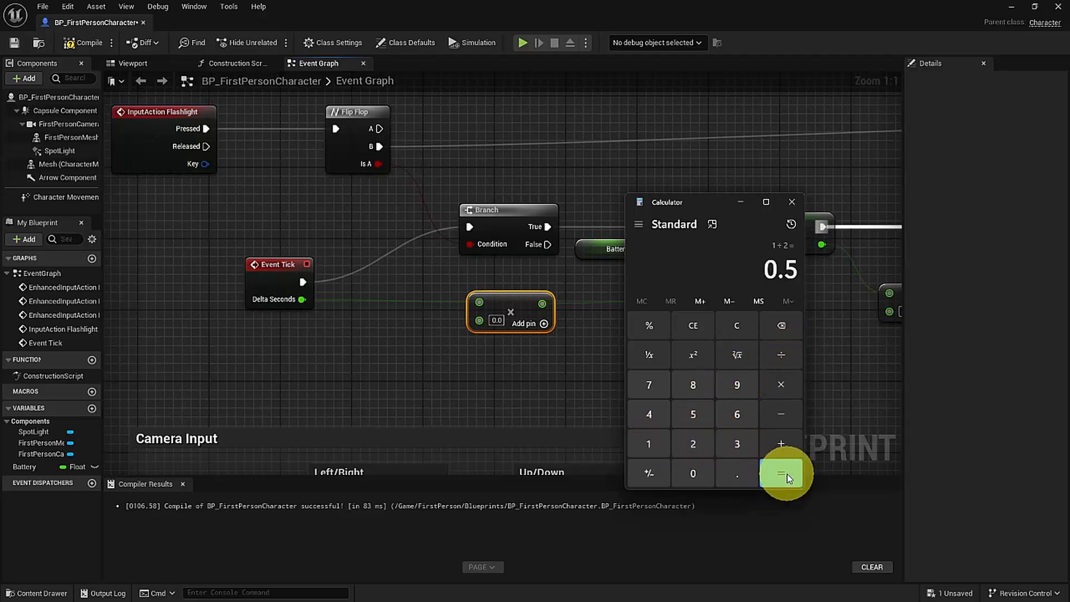
{"action": "left_click", "coordinate": [504, 315]}
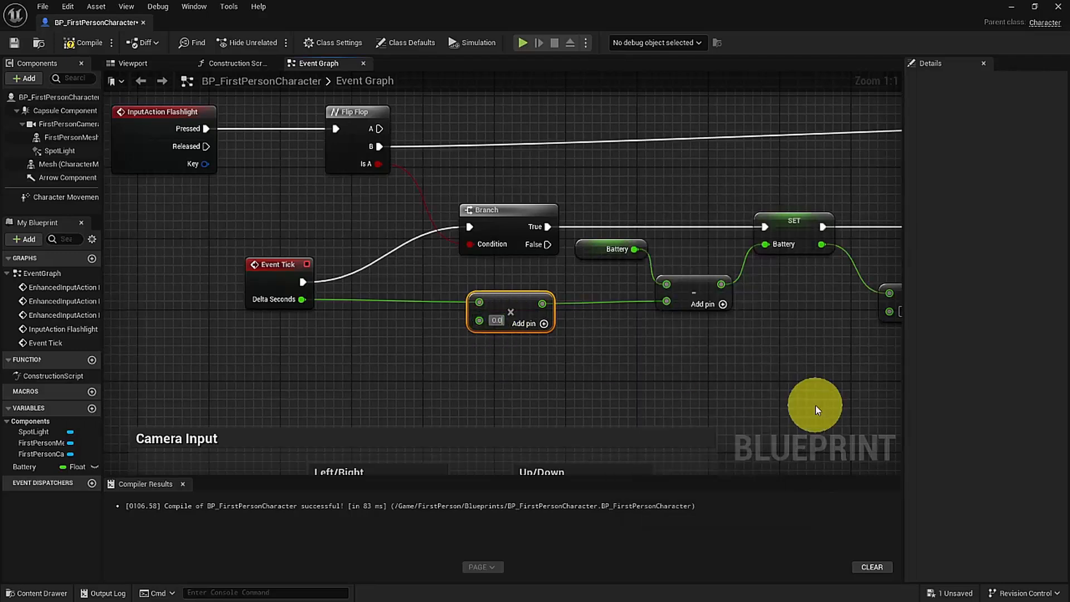
{"action": "type", "text": "0.5"}
{"action": "key", "text": "Return"}
{"action": "left_click", "coordinate": [657, 363]}
Return to the Main level, play it in the editor to test the flashlight drain, and stop the session
{"action": "left_click", "coordinate": [1012, 7]}
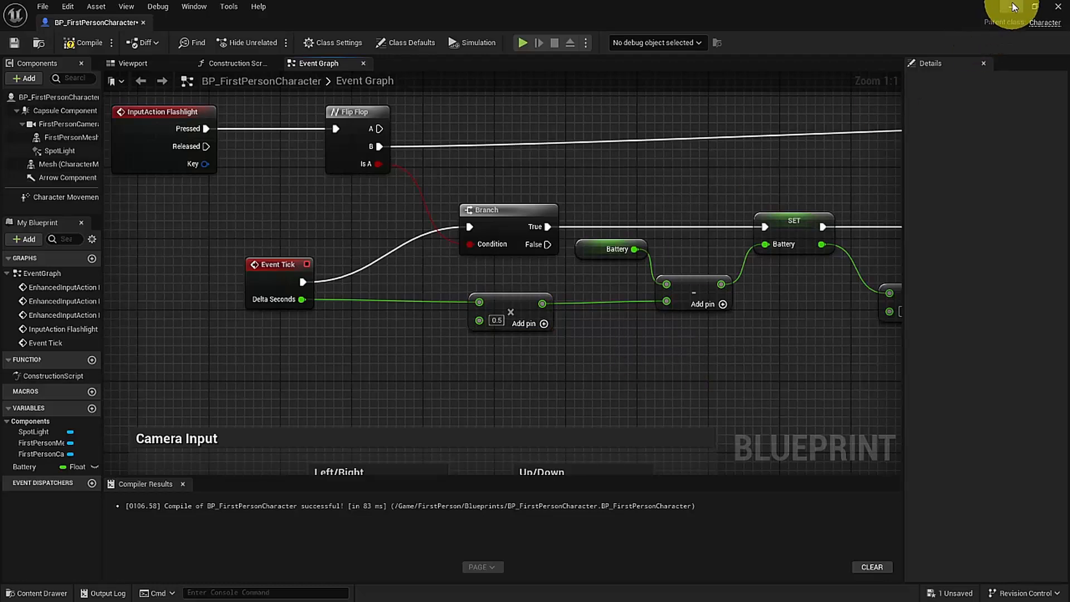
{"action": "left_click", "coordinate": [1010, 9]}
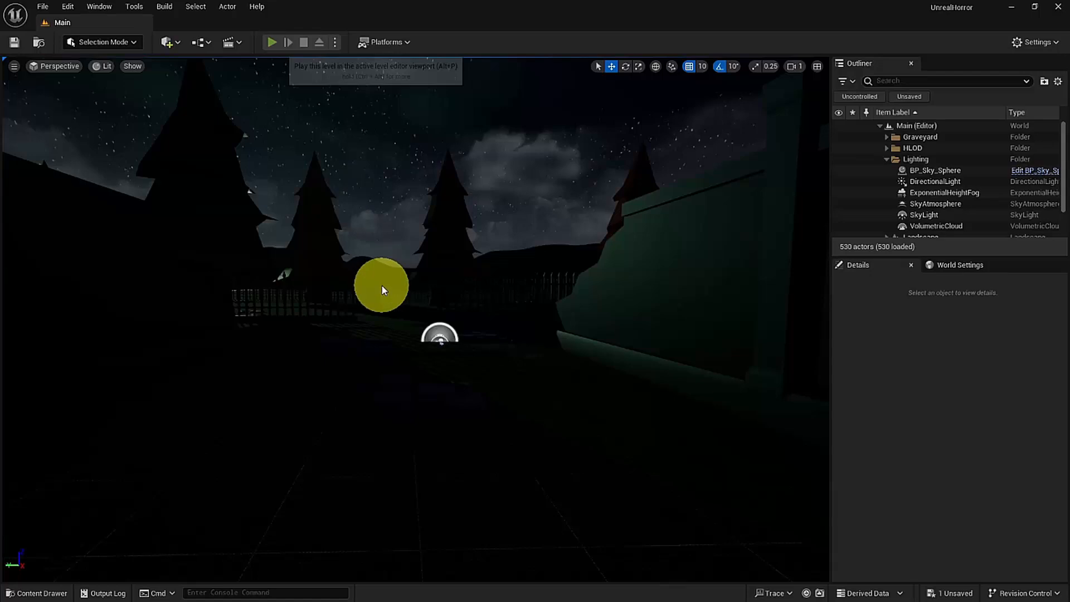
{"action": "key", "text": "alt+p"}
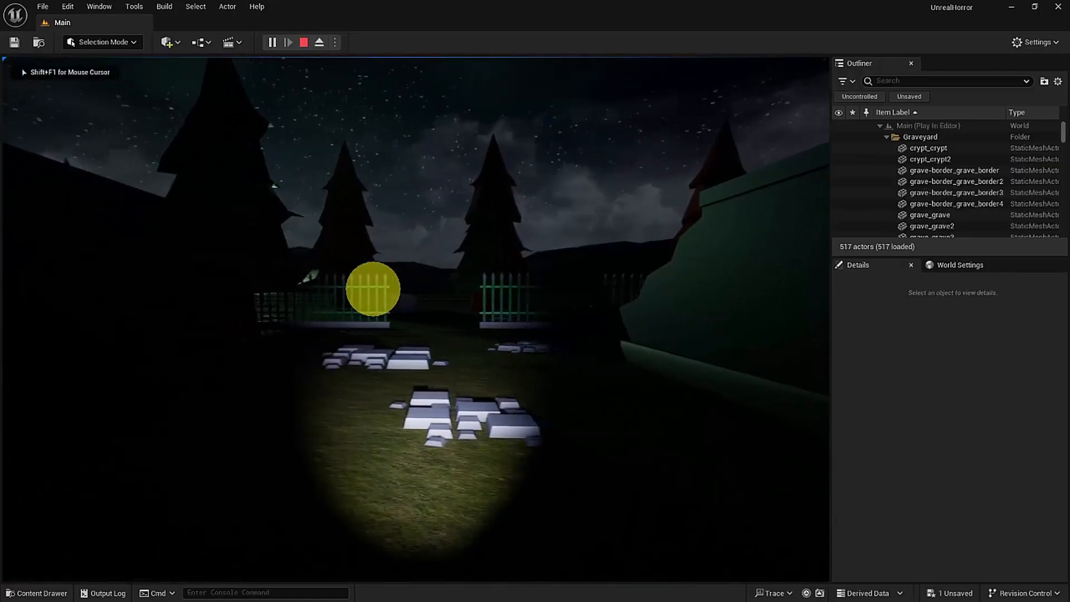
{"action": "key", "text": "f"}
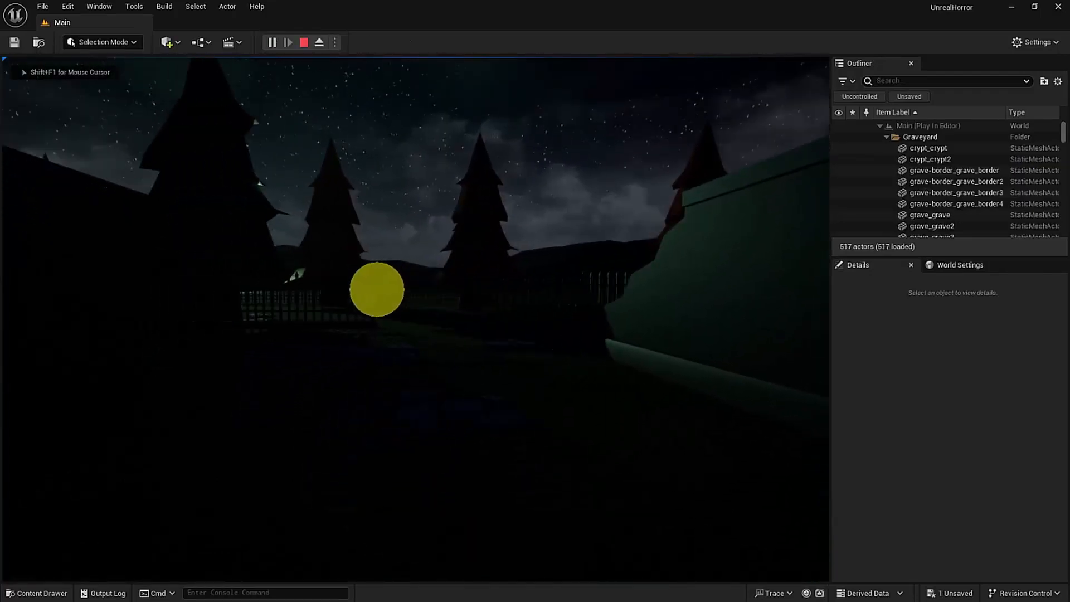
{"action": "key", "text": "Escape"}
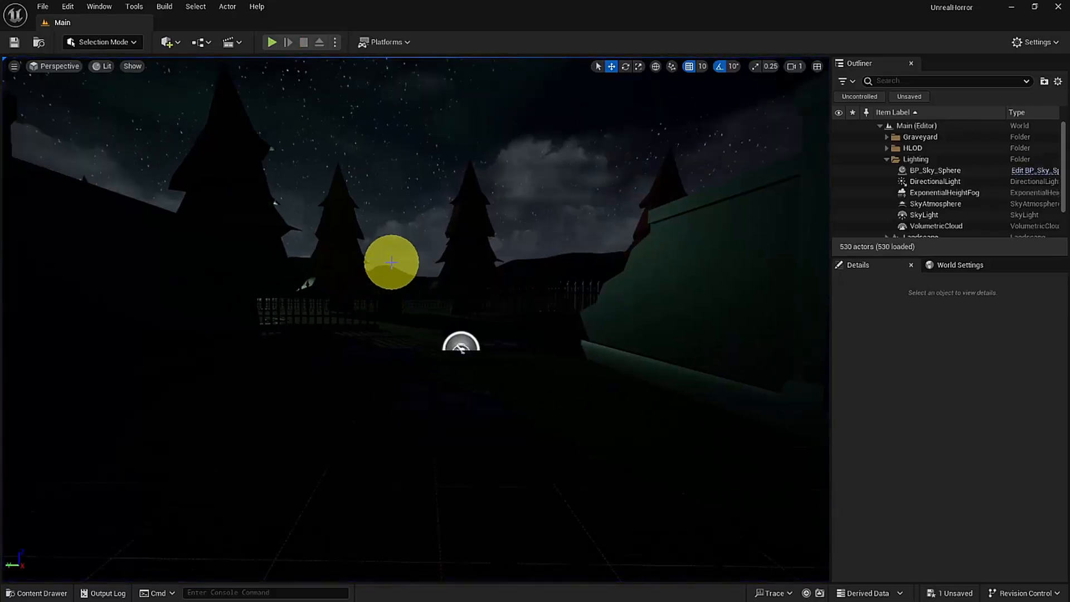
Work out 1 ÷ 5 in Calculator and set the Multiply node's second input to 0.2 in the character blueprint
{"action": "key", "text": "alt+Tab"}
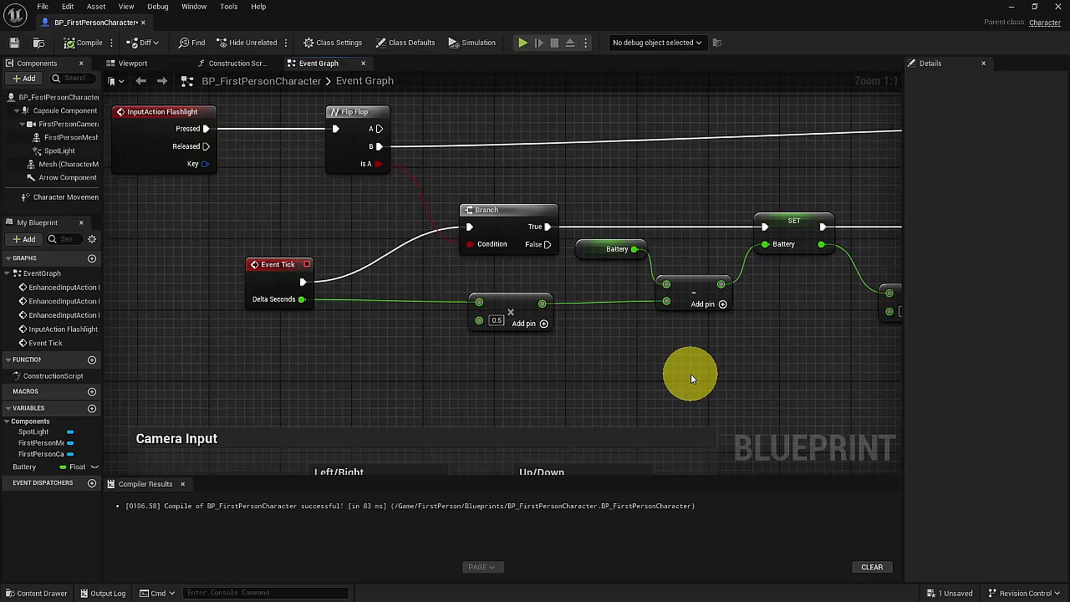
{"action": "key", "text": "alt+Tab"}
{"action": "key", "text": "alt+Tab"}
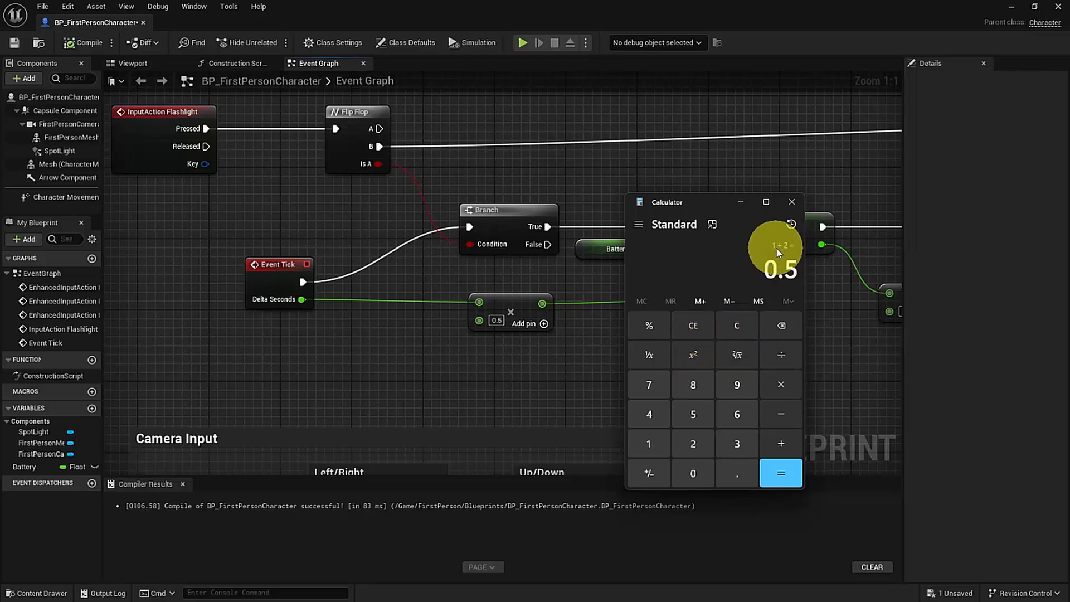
{"action": "left_click", "coordinate": [735, 326]}
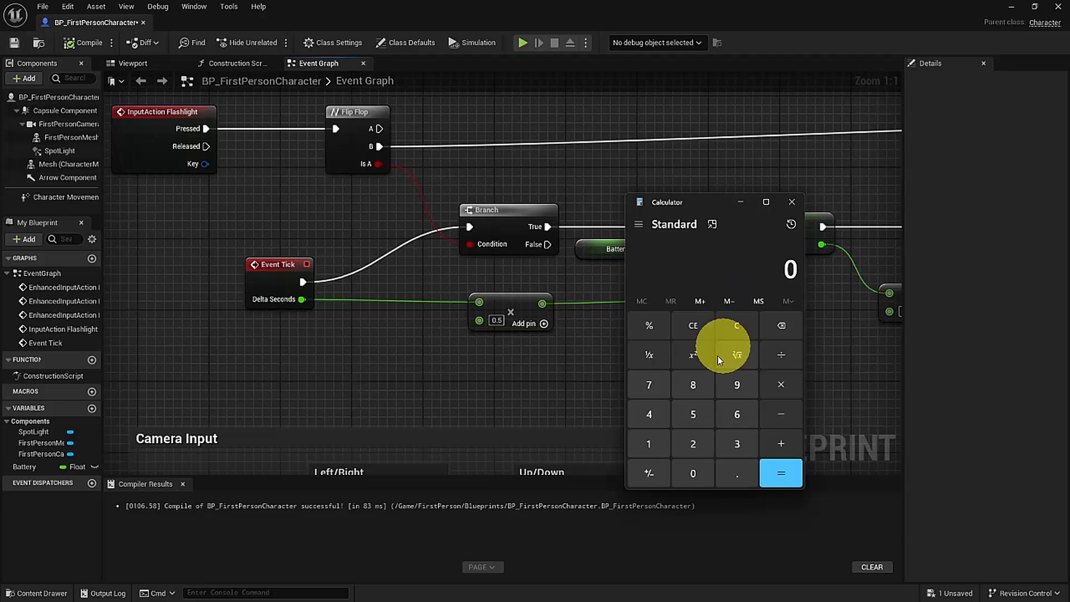
{"action": "left_click", "coordinate": [648, 444]}
{"action": "left_click", "coordinate": [780, 357]}
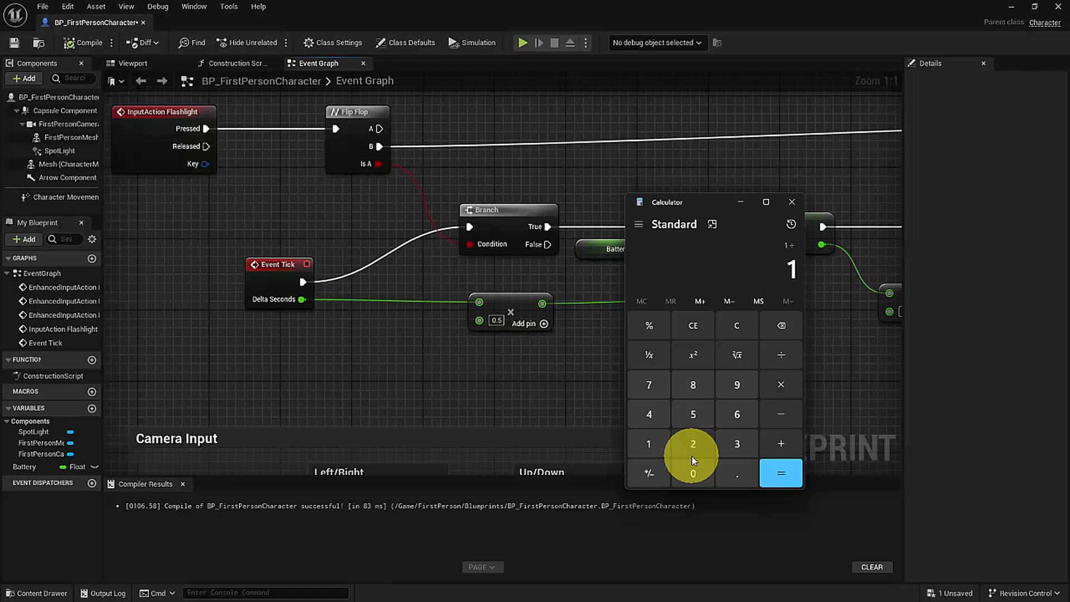
{"action": "left_click", "coordinate": [696, 412]}
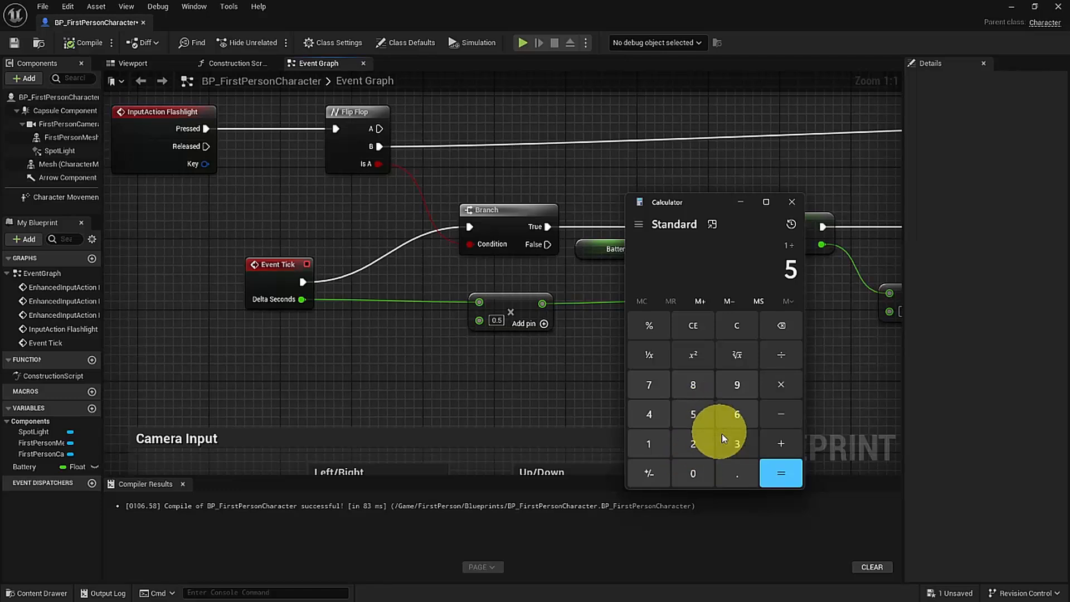
{"action": "left_click", "coordinate": [783, 473]}
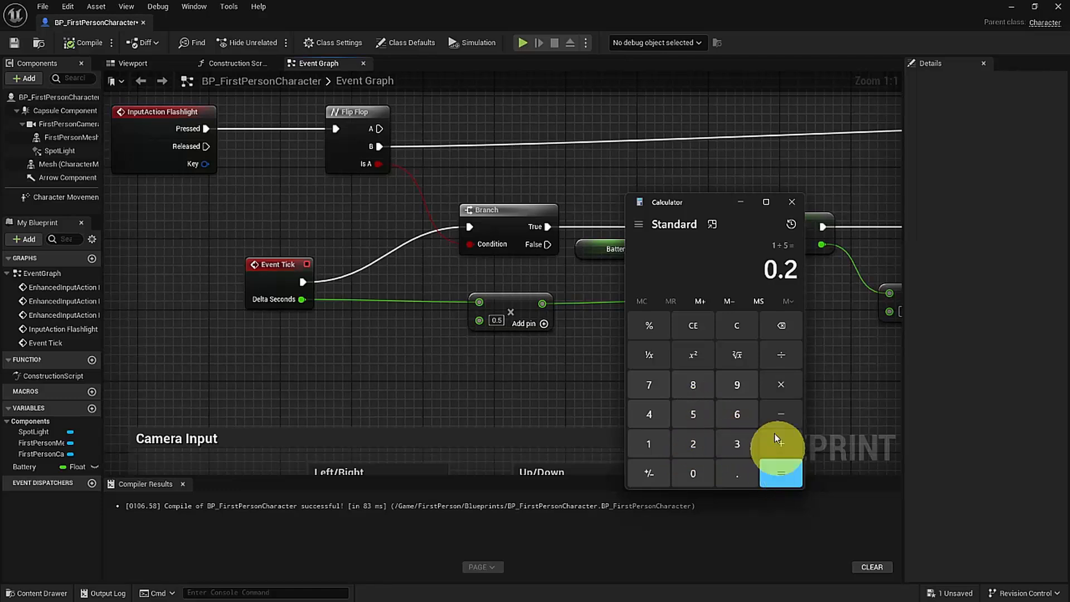
{"action": "left_click", "coordinate": [496, 320]}
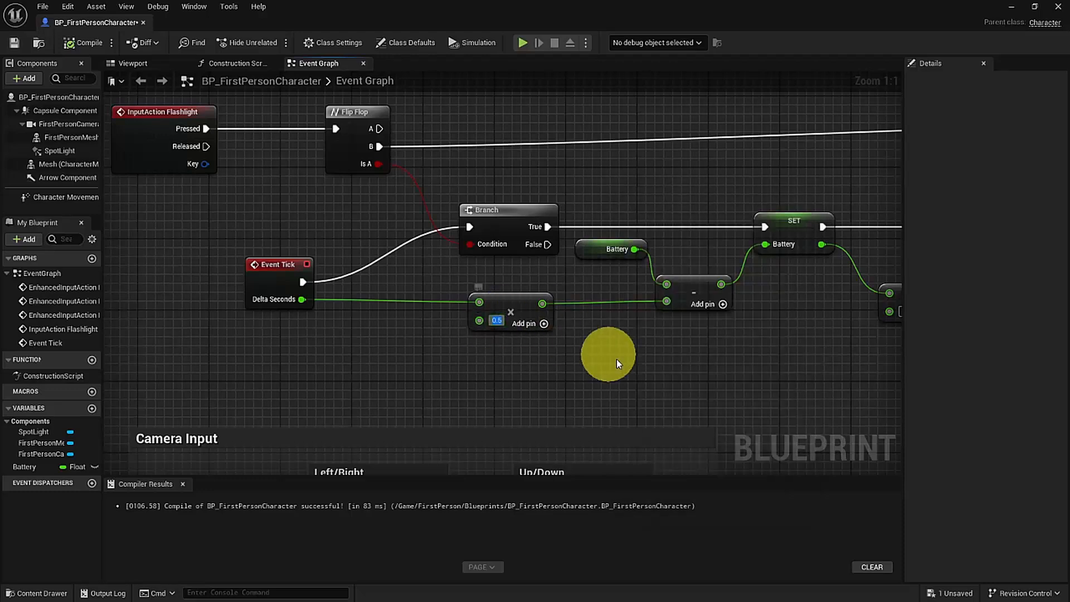
{"action": "type", "text": "0.2"}
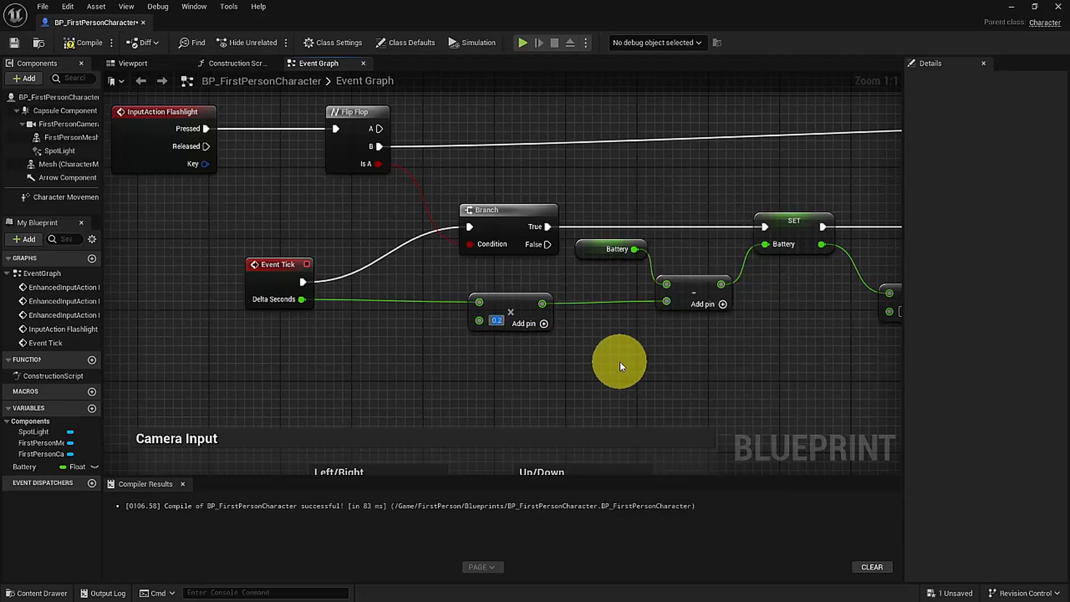
Play the Main level again, walk forward through the graveyard to check how long the flashlight lasts, and stop the session
{"action": "left_click", "coordinate": [1010, 7]}
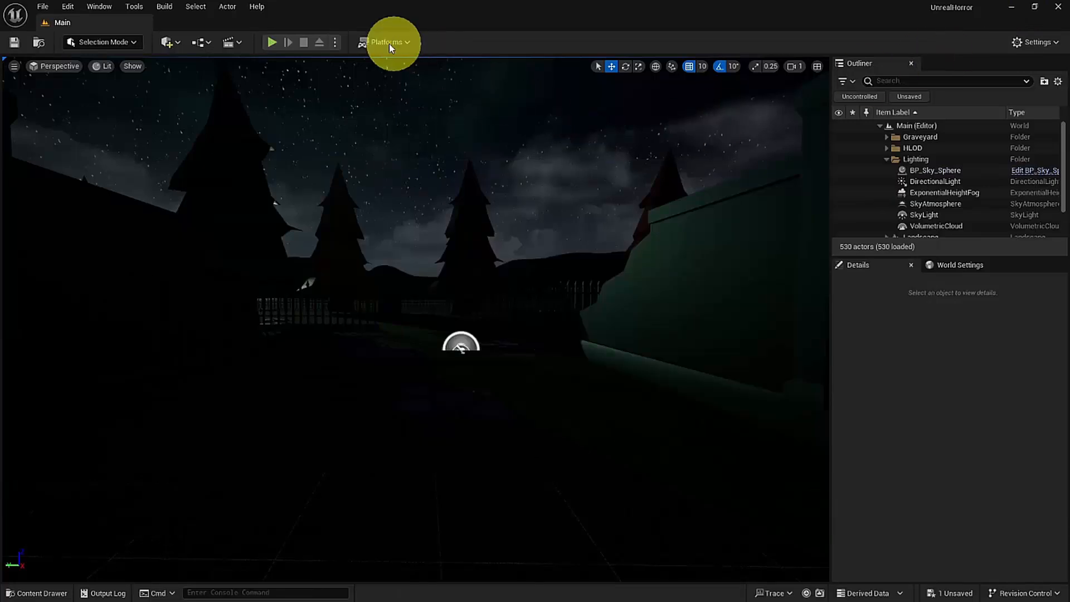
{"action": "left_click", "coordinate": [272, 42]}
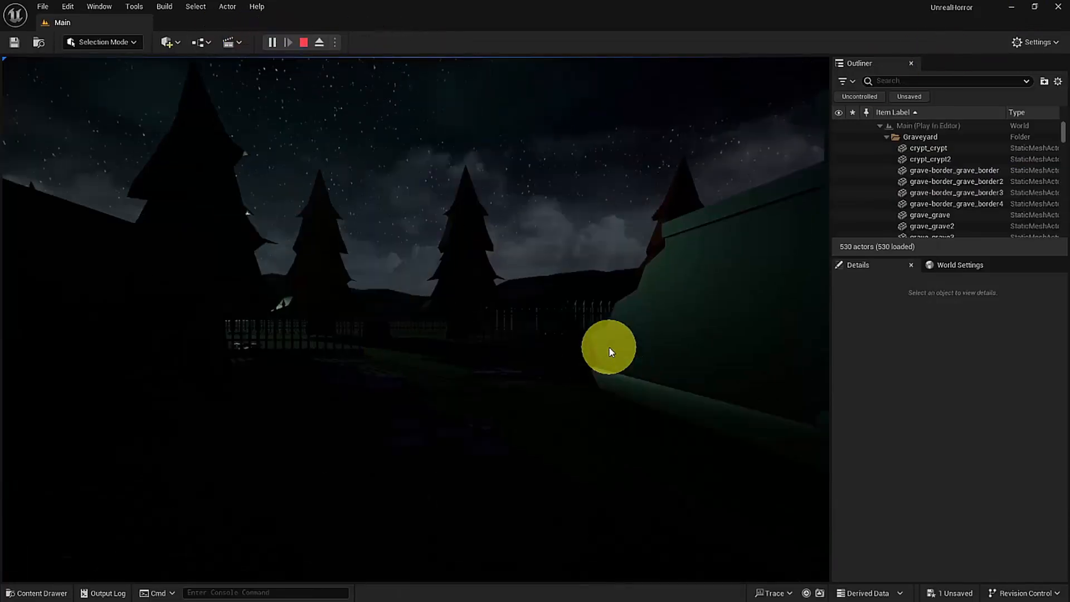
{"action": "left_click", "coordinate": [610, 351]}
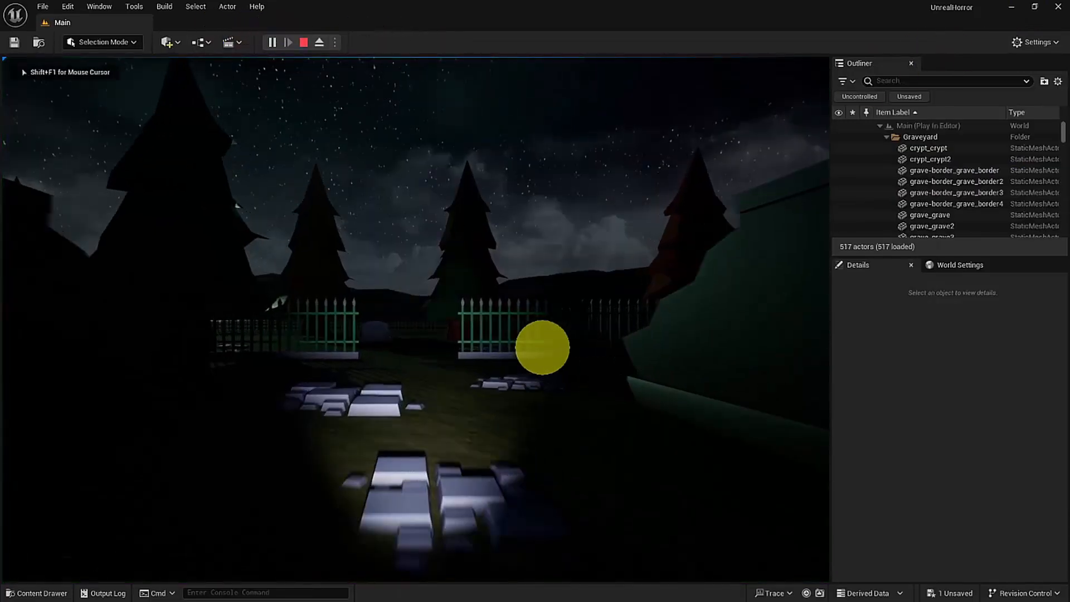
{"action": "key", "text": "w"}
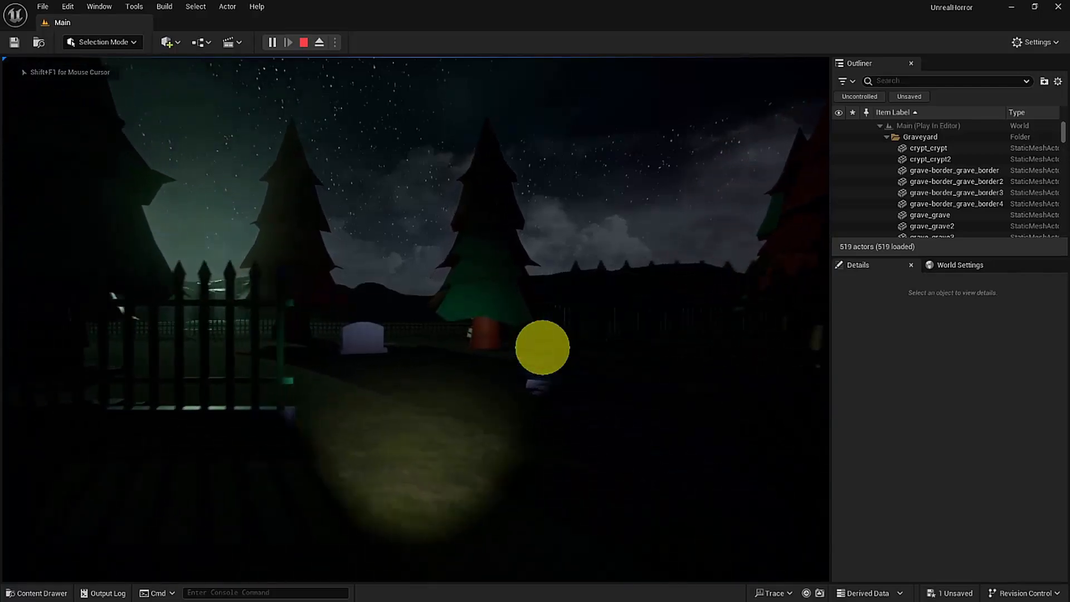
{"action": "key", "text": "w"}
{"action": "key", "text": "f"}
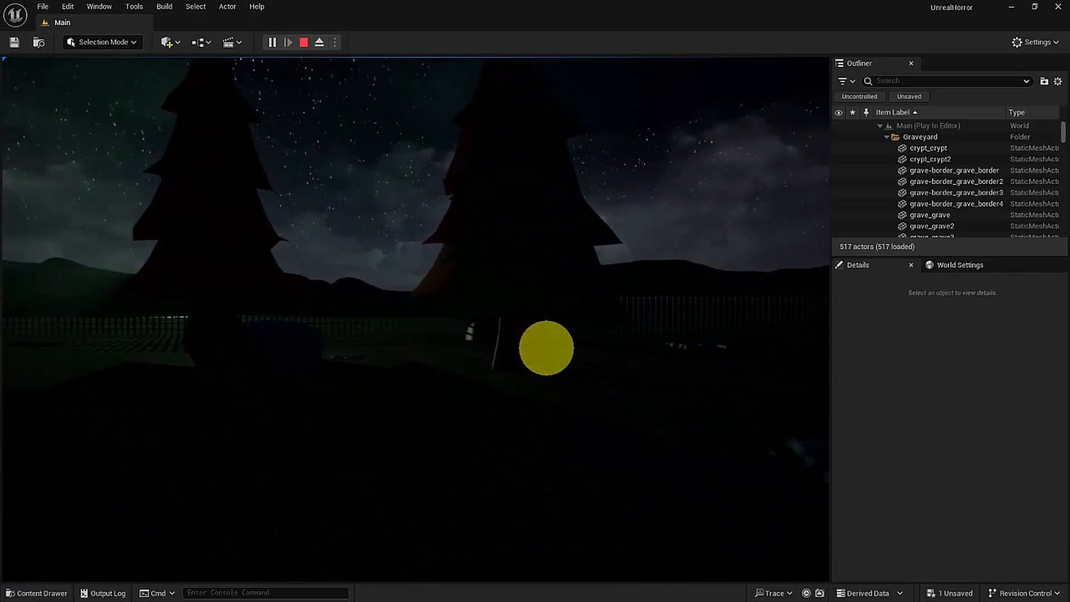
{"action": "key", "text": "w"}
{"action": "key", "text": "Escape"}
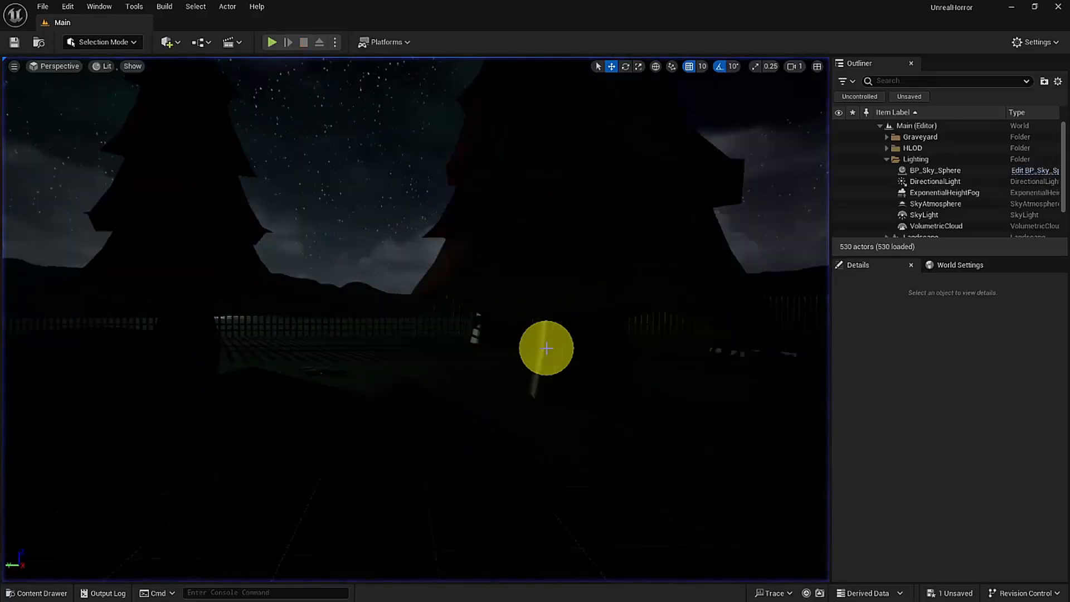
Switch to the character blueprint and Calculator, work out 1 ÷ 30, and close Calculator
{"action": "key", "text": "alt+Tab"}
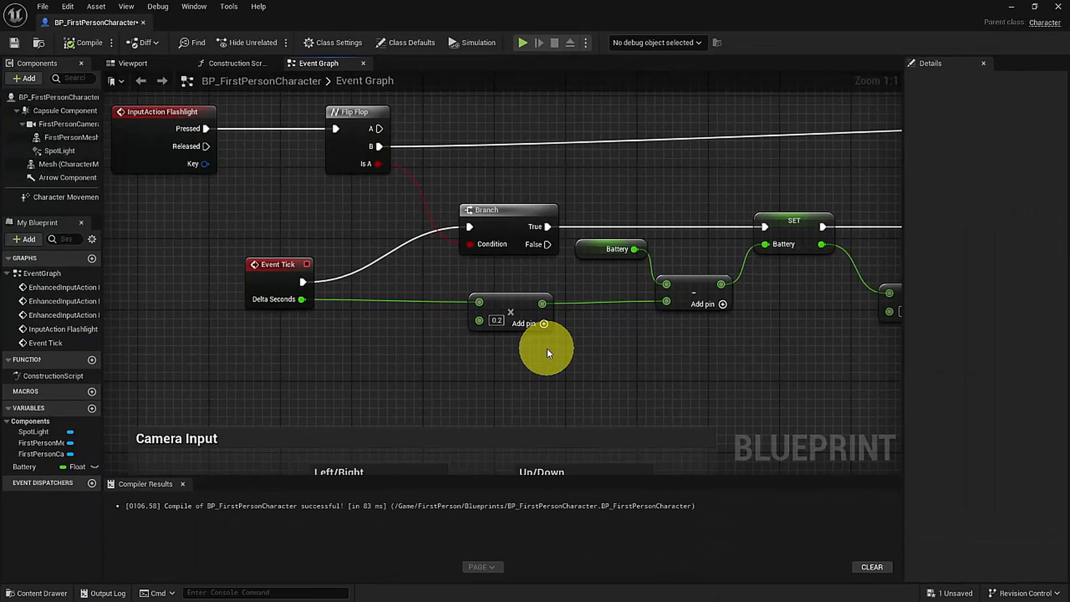
{"action": "key", "text": "alt+Tab"}
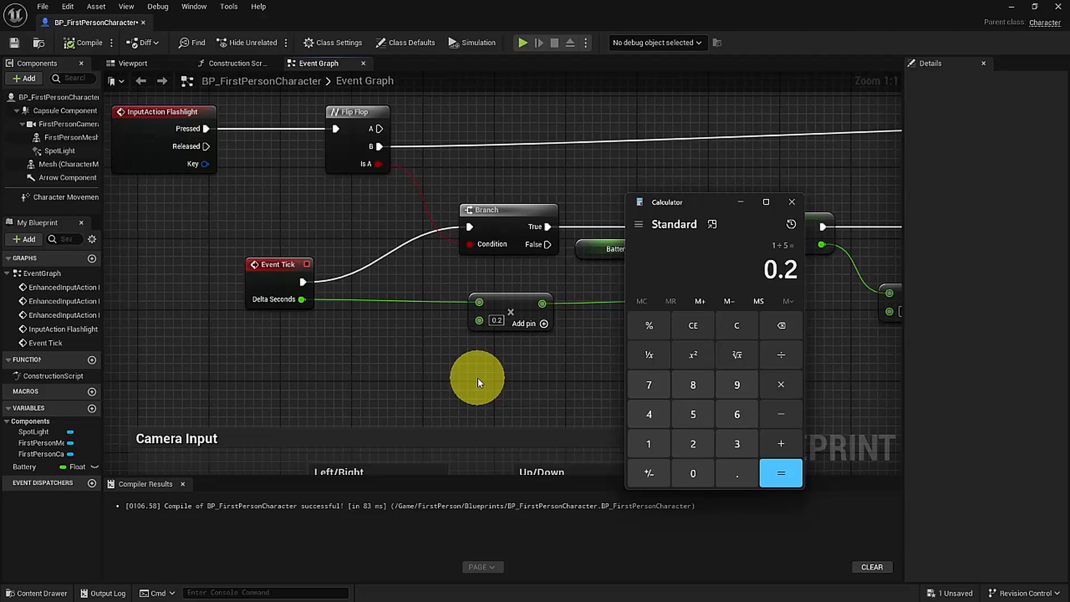
{"action": "left_click", "coordinate": [646, 444]}
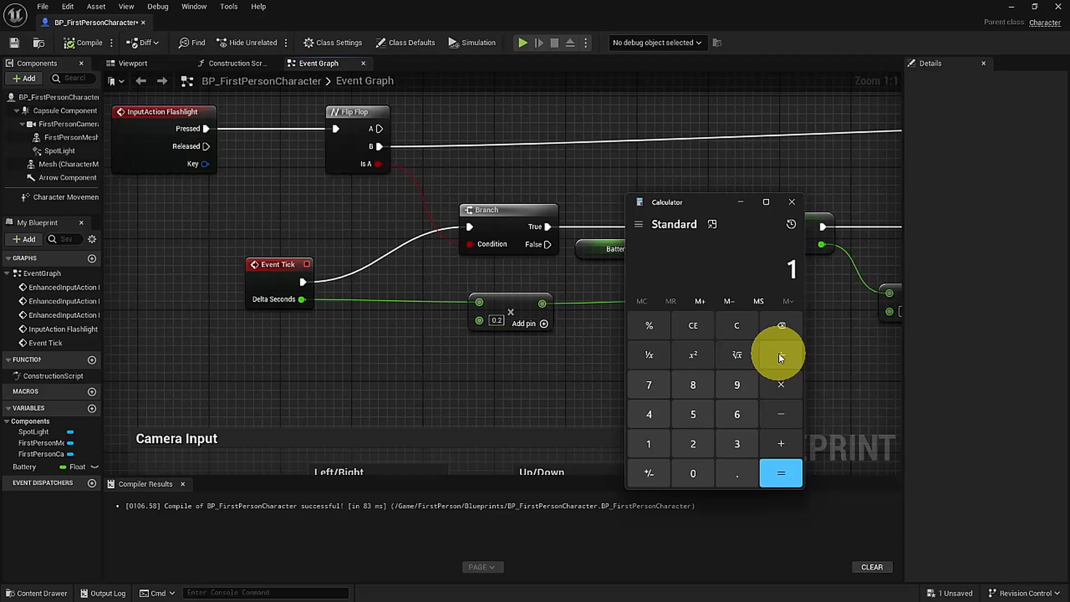
{"action": "left_click", "coordinate": [780, 357]}
{"action": "left_click", "coordinate": [737, 444]}
{"action": "left_click", "coordinate": [692, 473]}
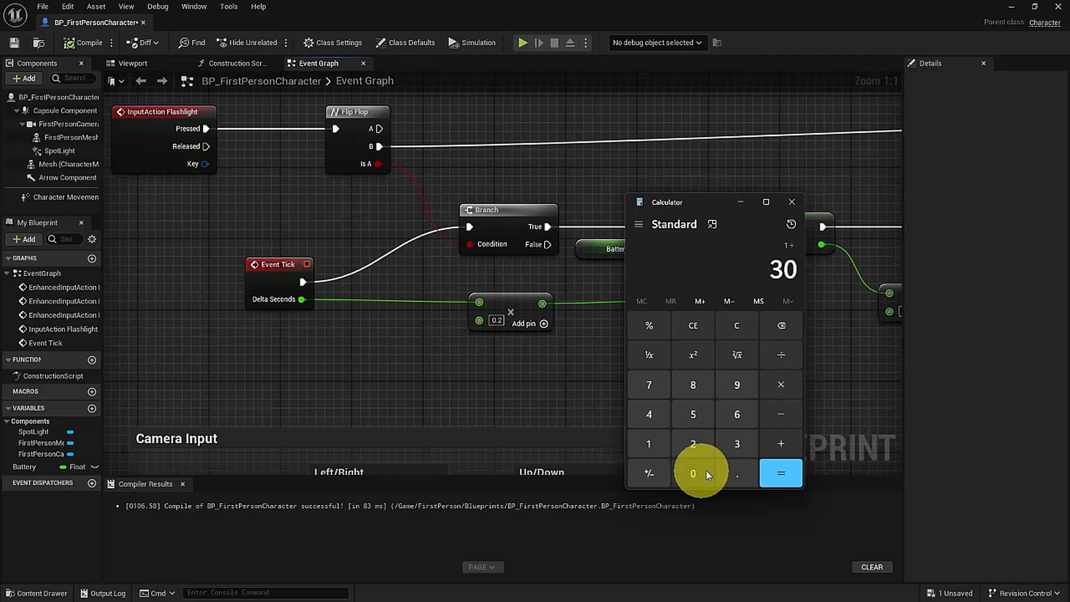
{"action": "left_click", "coordinate": [793, 473]}
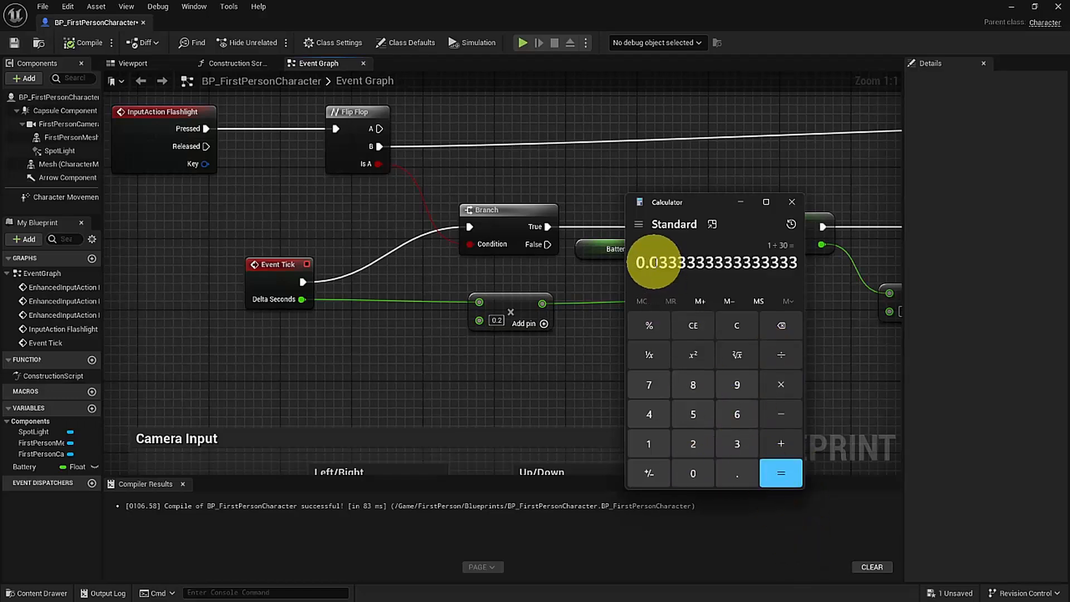
{"action": "left_click", "coordinate": [785, 207]}
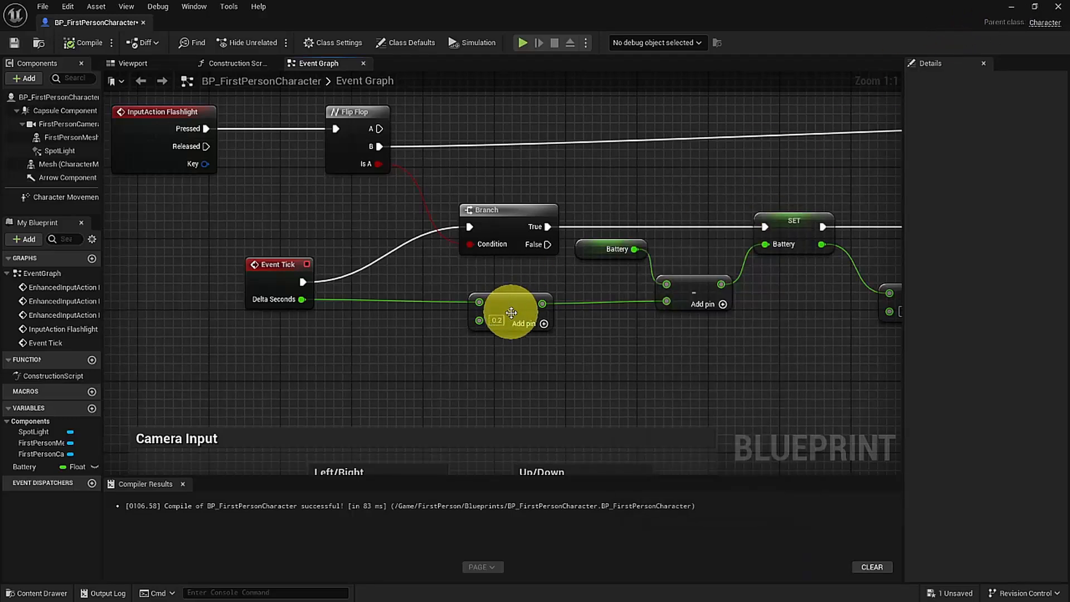
Set the second input of the Multiply node fed by Delta Seconds to 0.03
{"action": "left_click", "coordinate": [497, 320]}
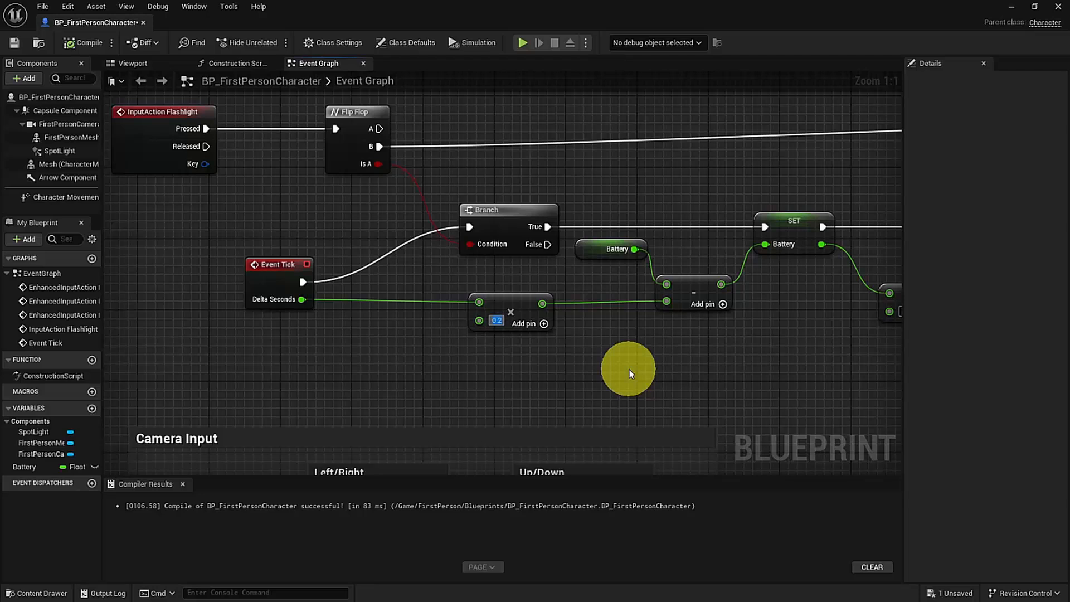
{"action": "type", "text": "0.03"}
{"action": "key", "text": "Return"}
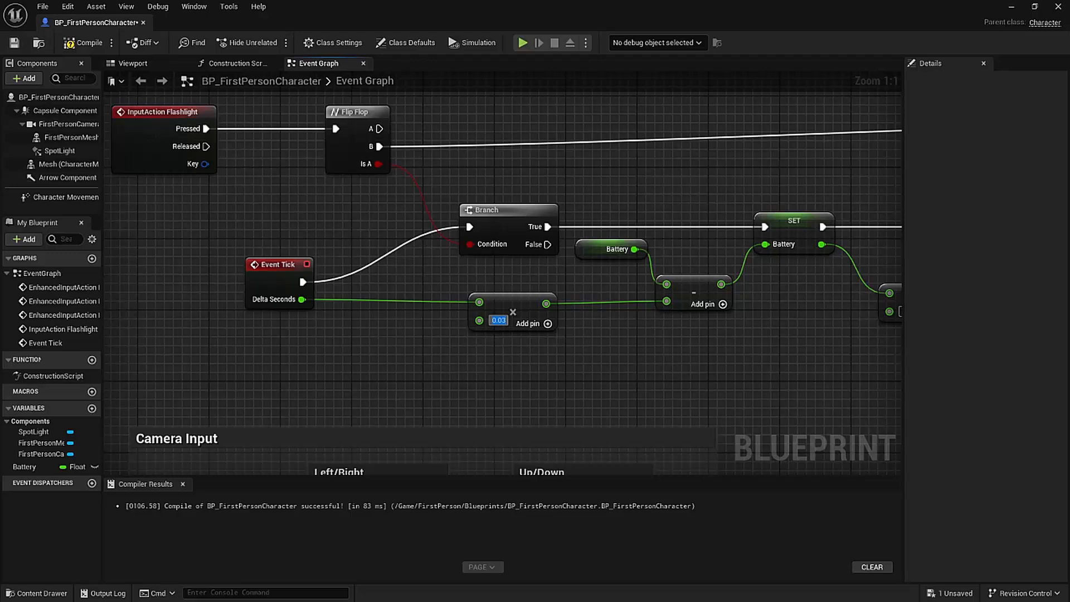
{"action": "right_click_drag", "start_coordinate": [462, 347], "coordinate": [394, 342]}
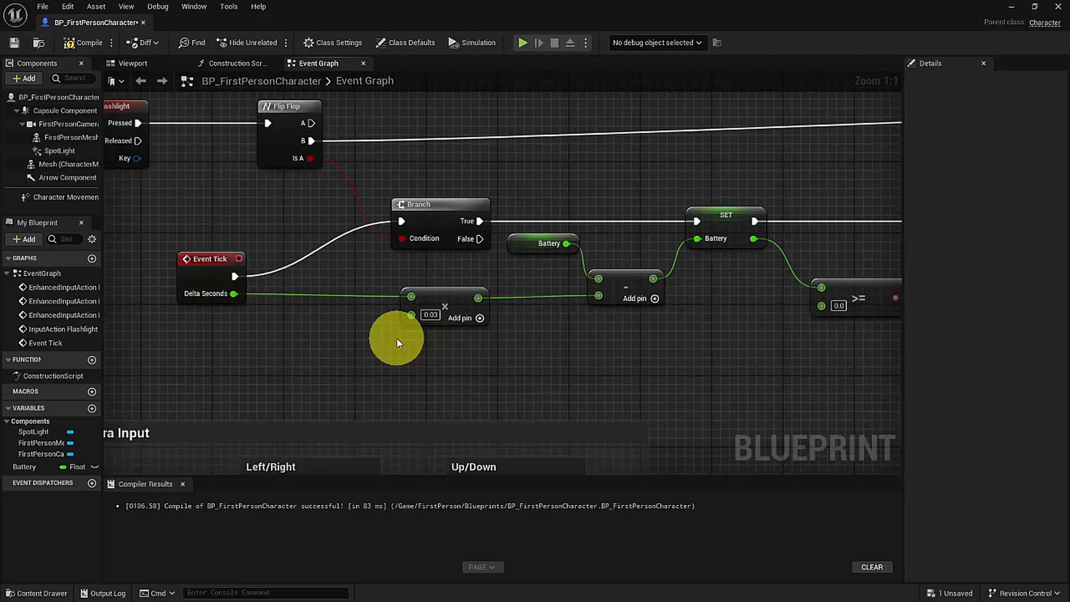
Return to the Main level, play it and walk through the graveyard to check how long the flashlight lasts, and stop the session
{"action": "left_click", "coordinate": [1012, 7]}
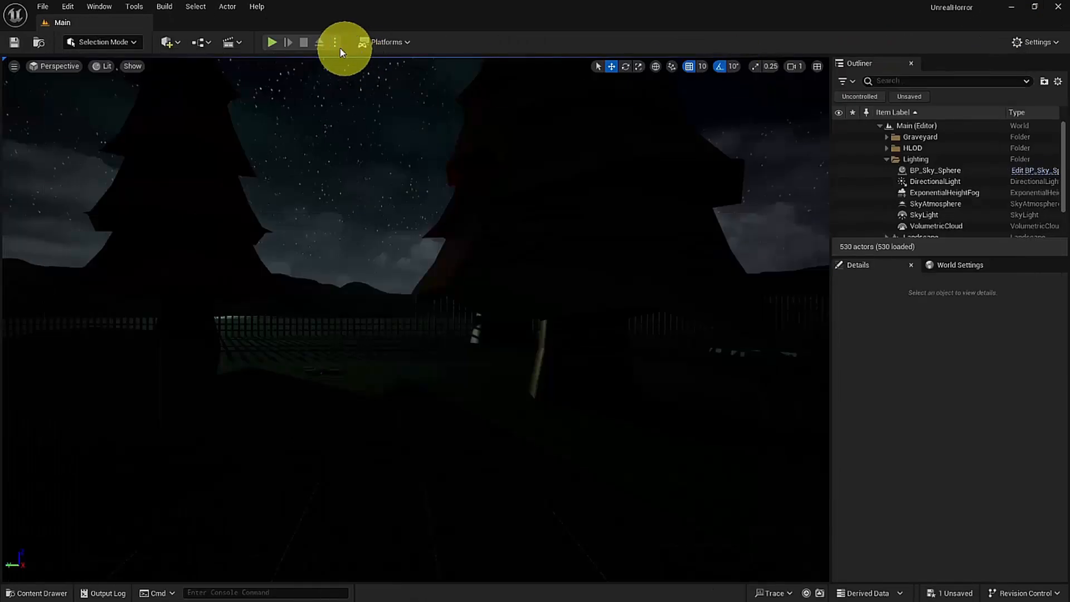
{"action": "key", "text": "alt+p"}
{"action": "key", "text": "w"}
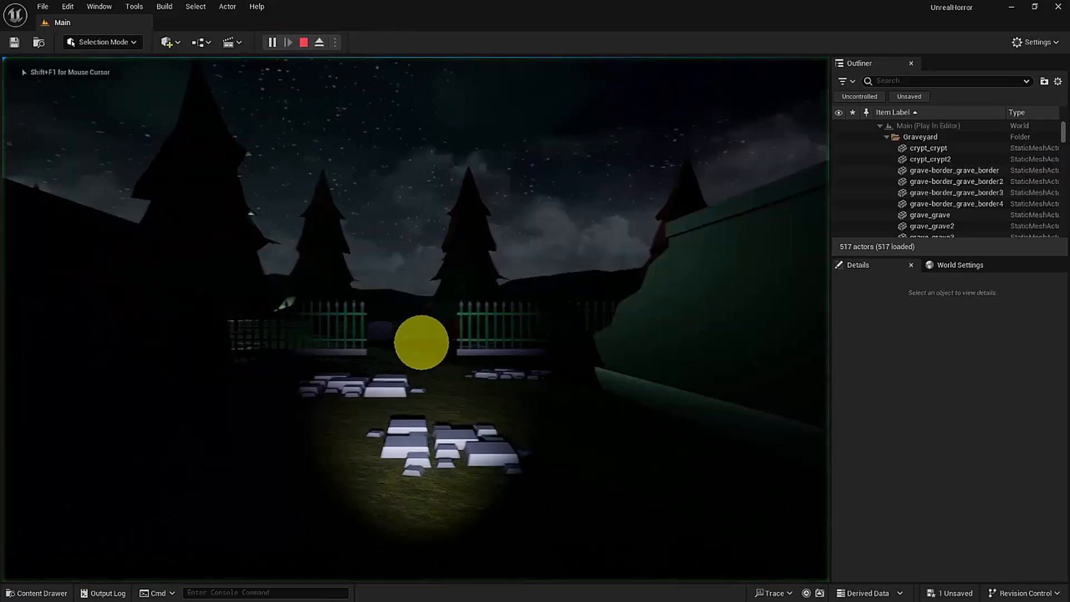
{"action": "key", "text": "w"}
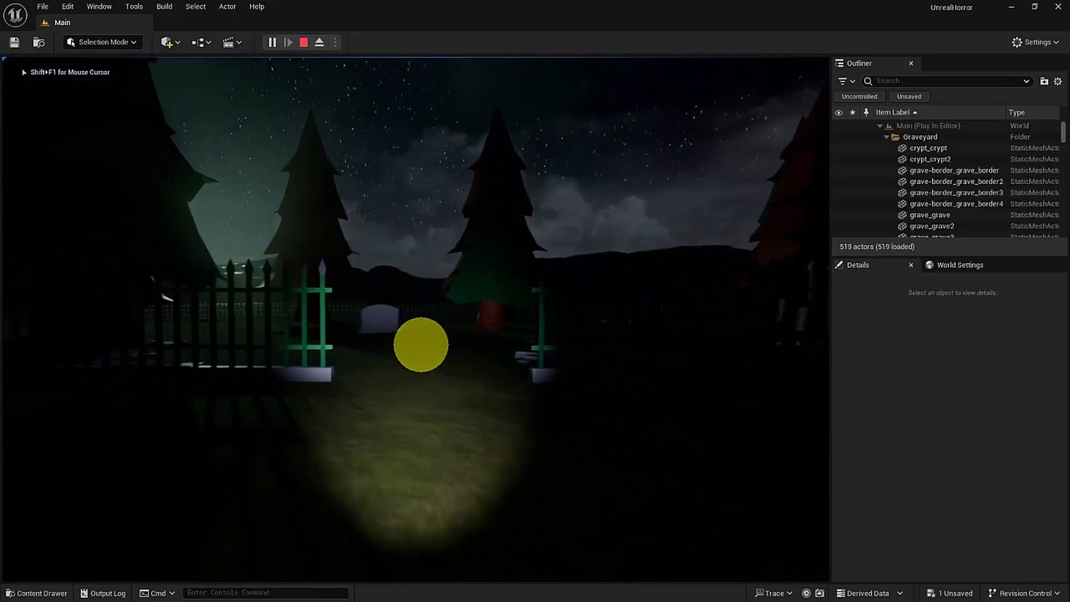
{"action": "key", "text": "w"}
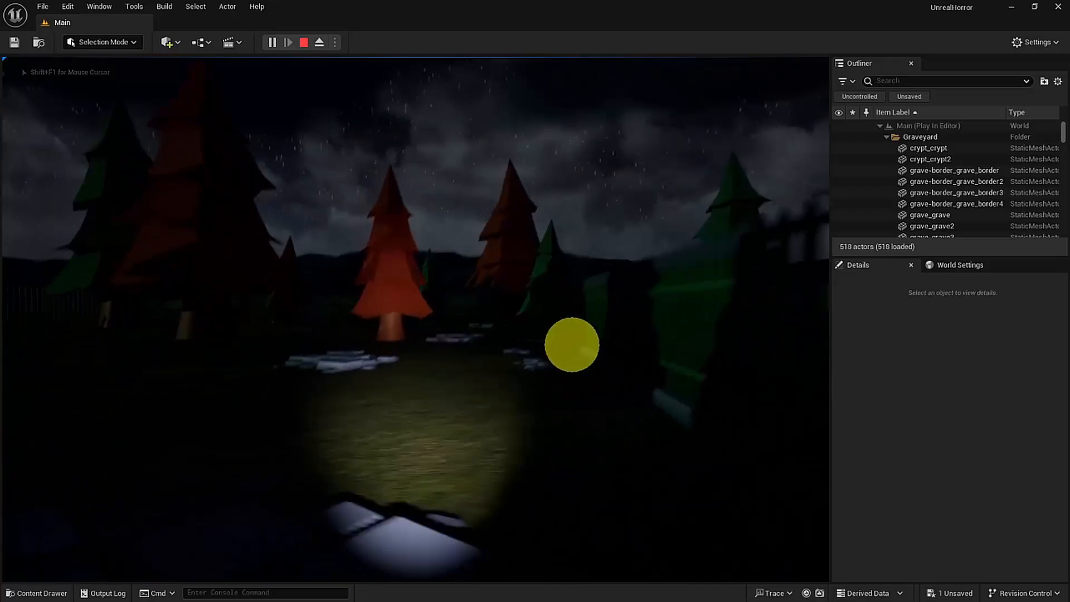
{"action": "key", "text": "w"}
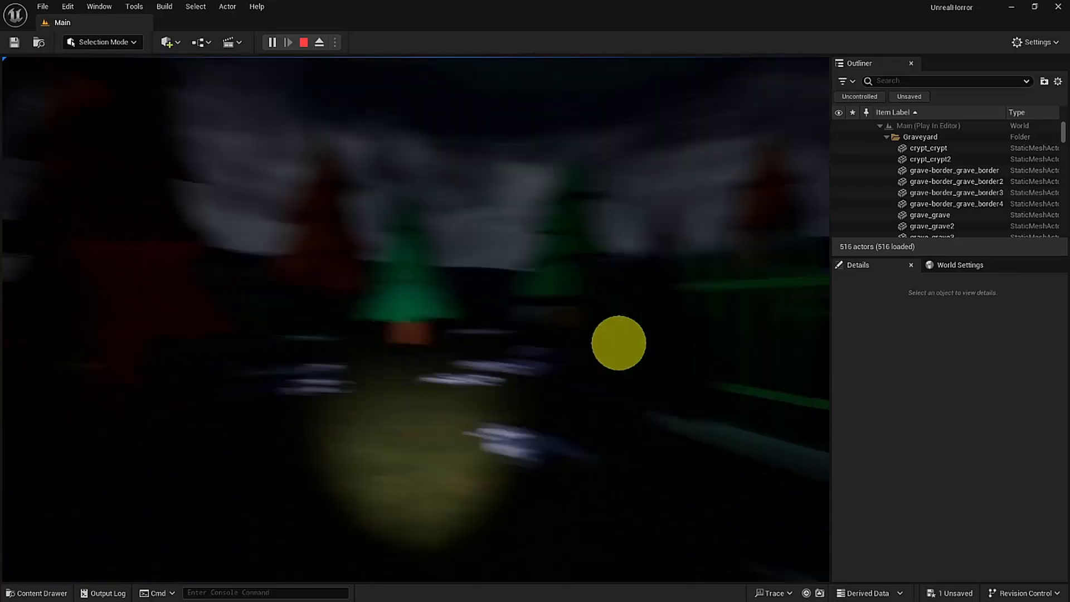
{"action": "key", "text": "w"}
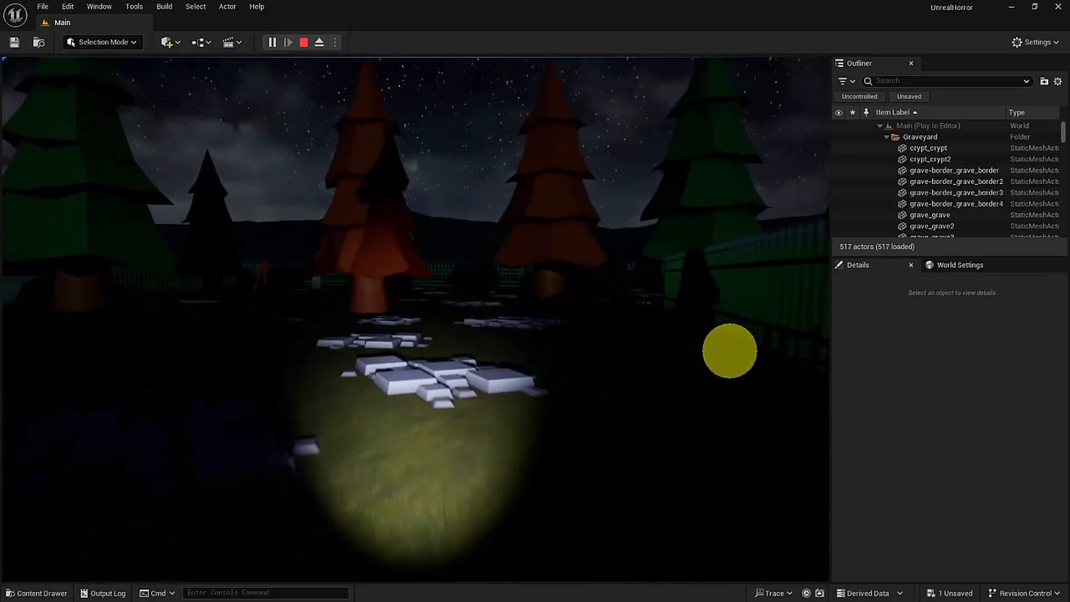
{"action": "key", "text": "w"}
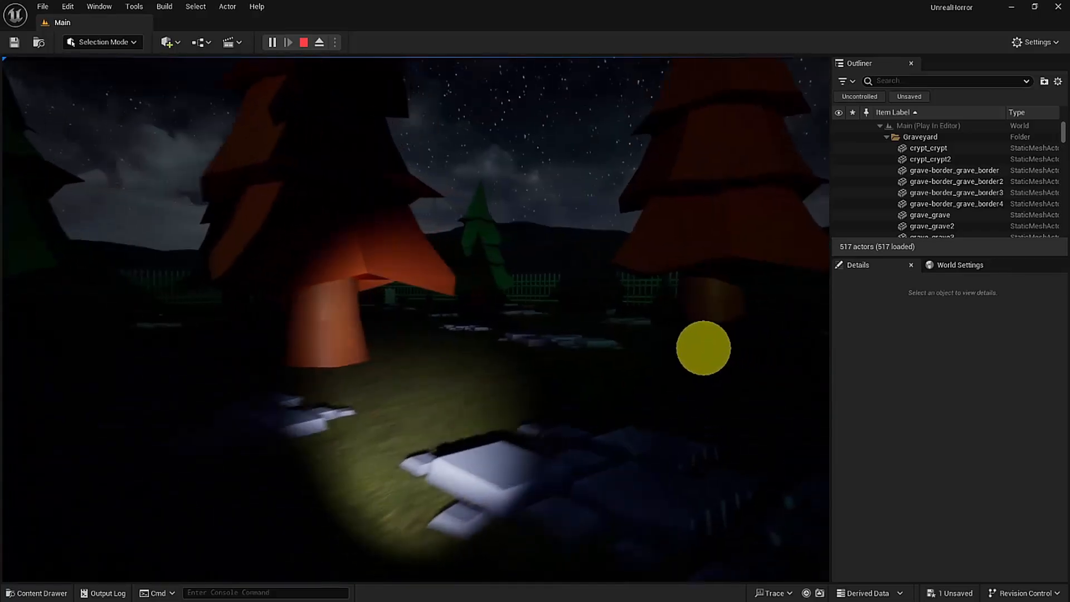
{"action": "key", "text": "w"}
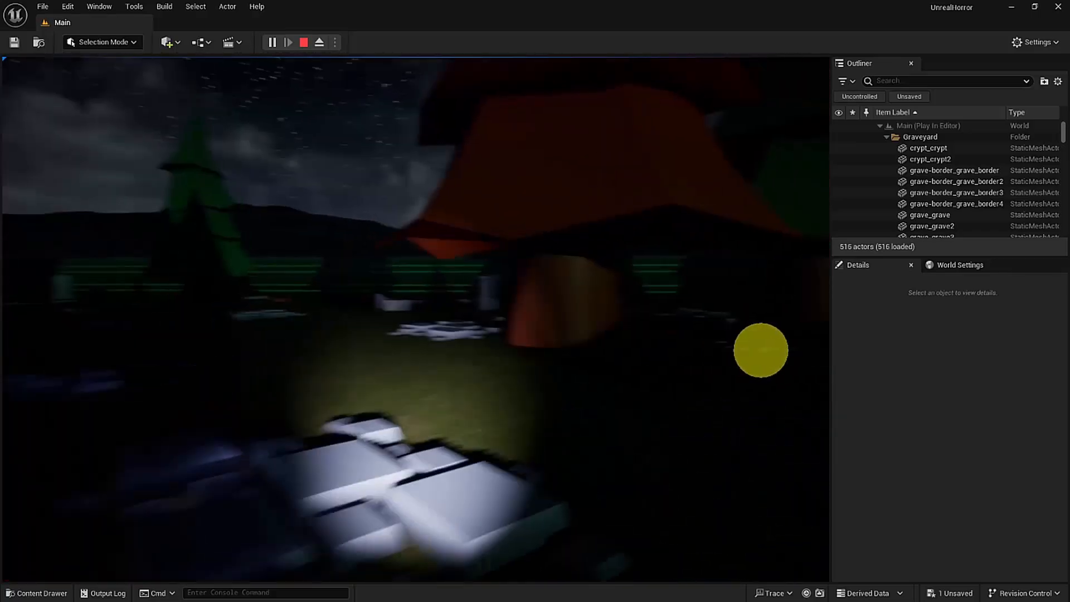
{"action": "key", "text": "w"}
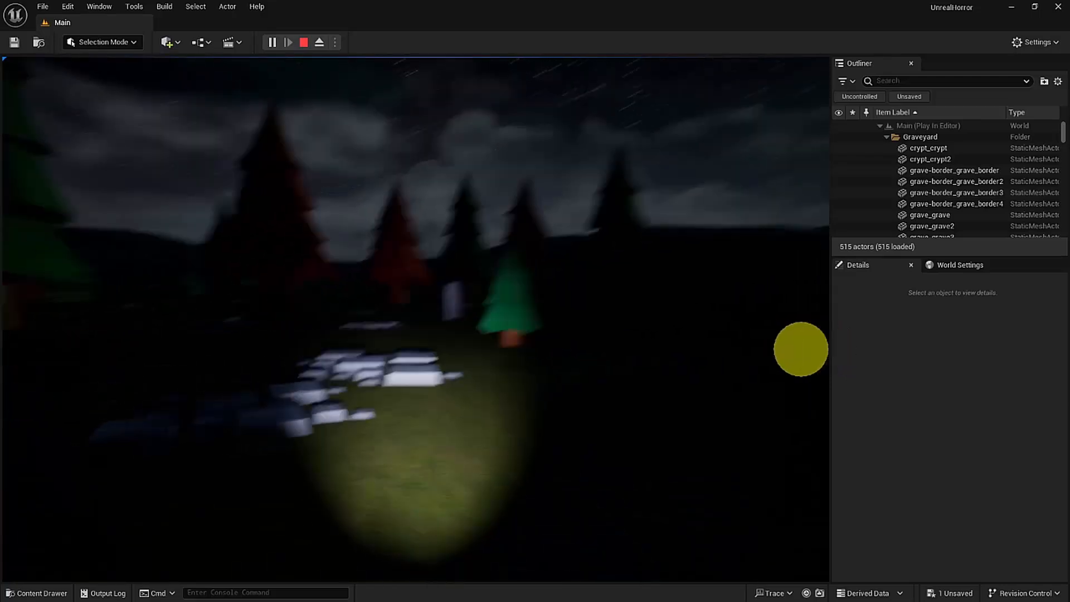
{"action": "key", "text": "w"}
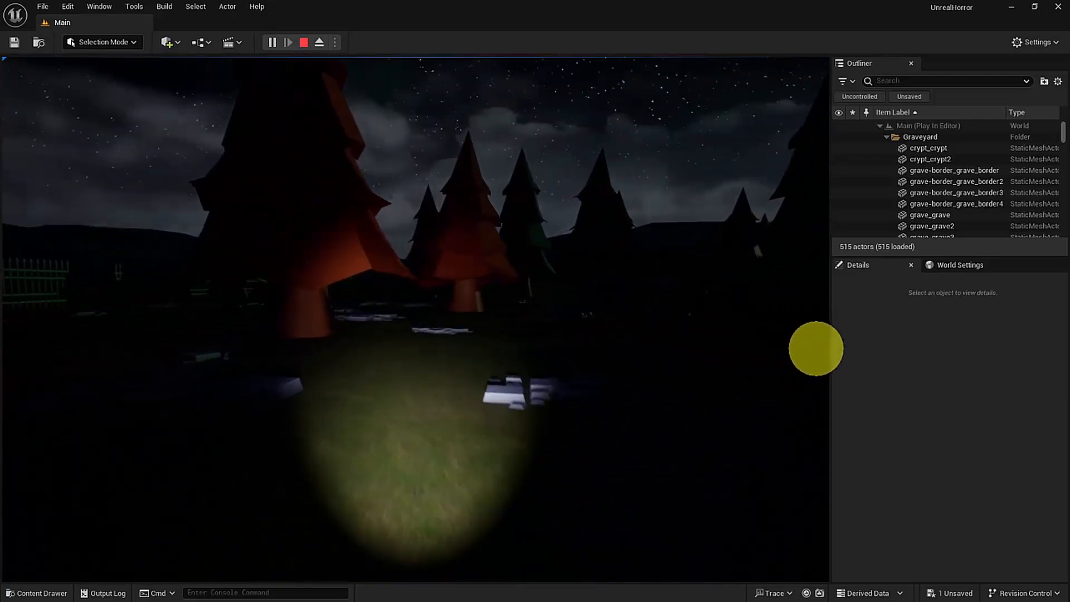
{"action": "key", "text": "w"}
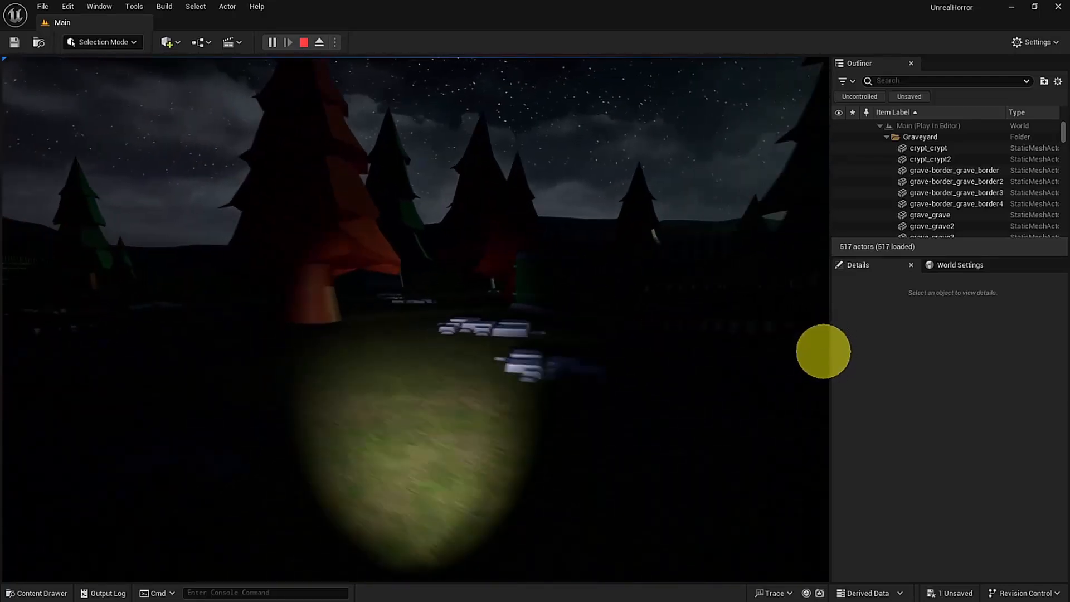
{"action": "key", "text": "w"}
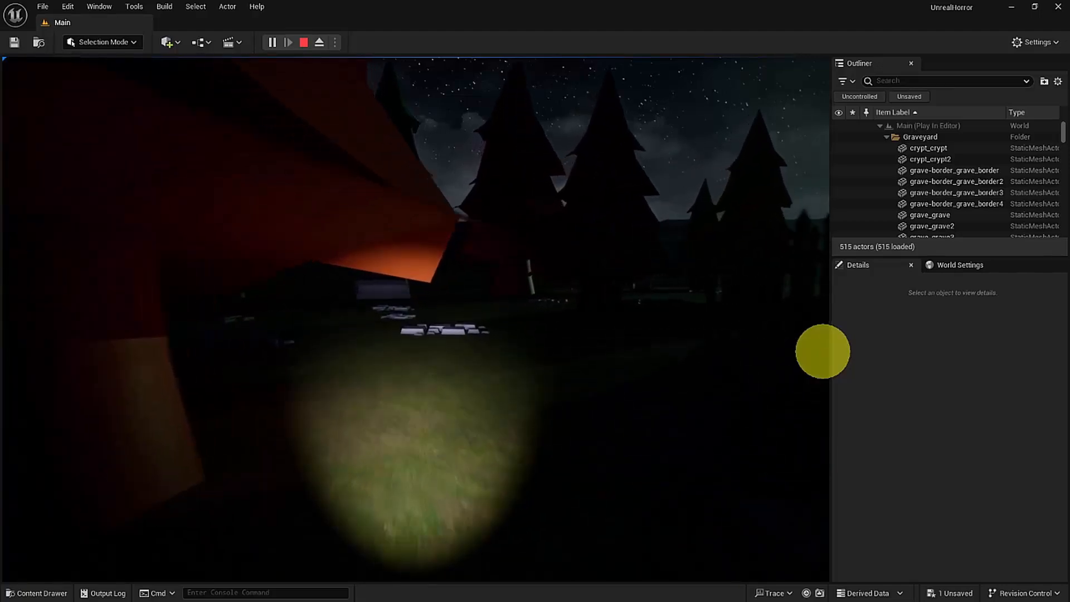
{"action": "key", "text": "w"}
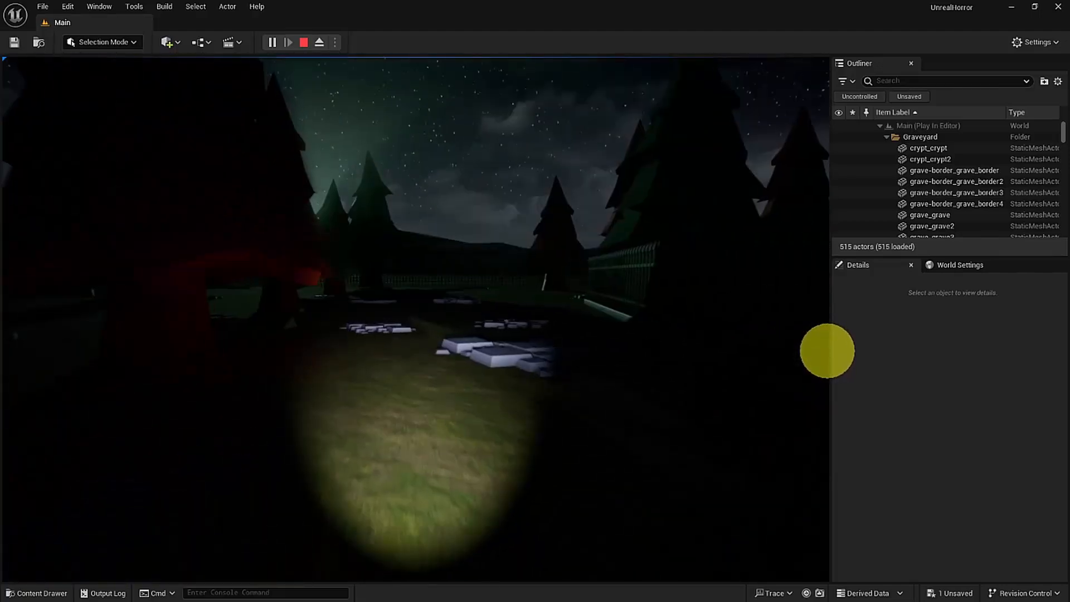
{"action": "key", "text": "w"}
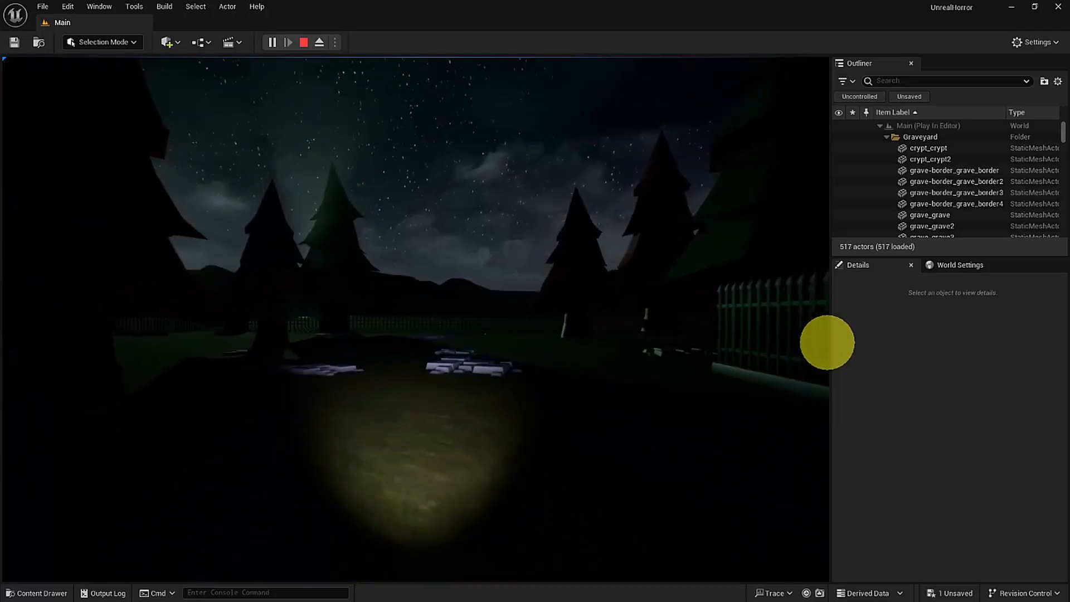
{"action": "key", "text": "w"}
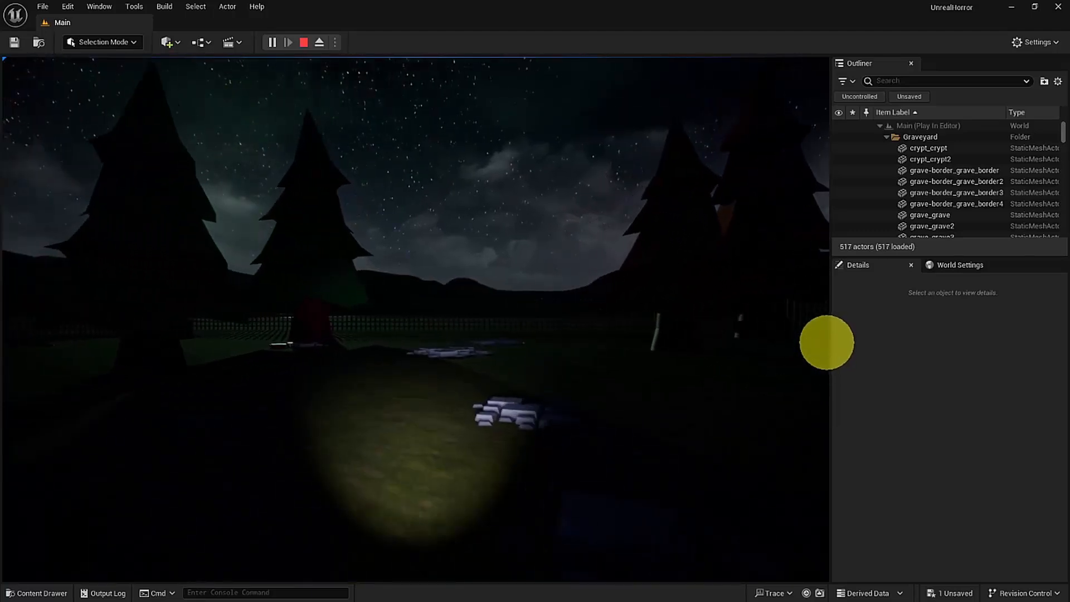
{"action": "key", "text": "Escape"}
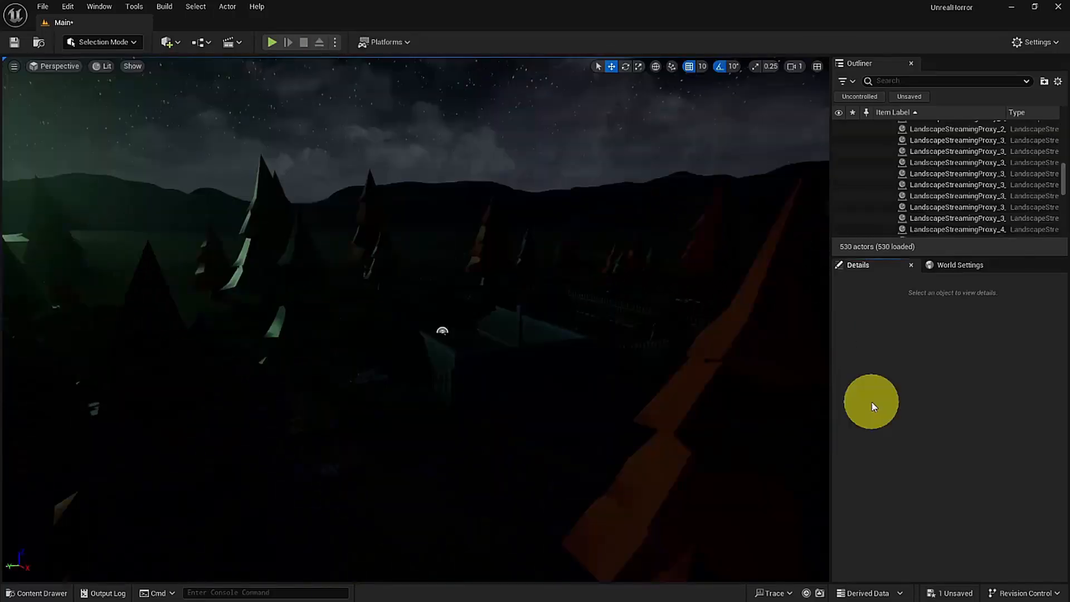
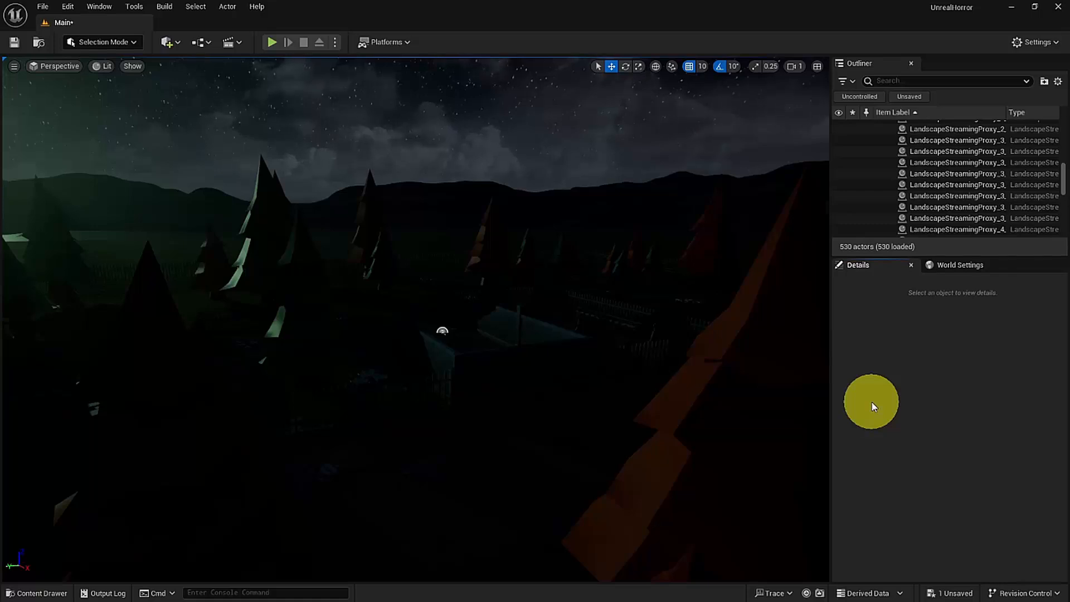
Create a new folder named UI inside the Course content folder
{"action": "key", "text": "ctrl+space"}
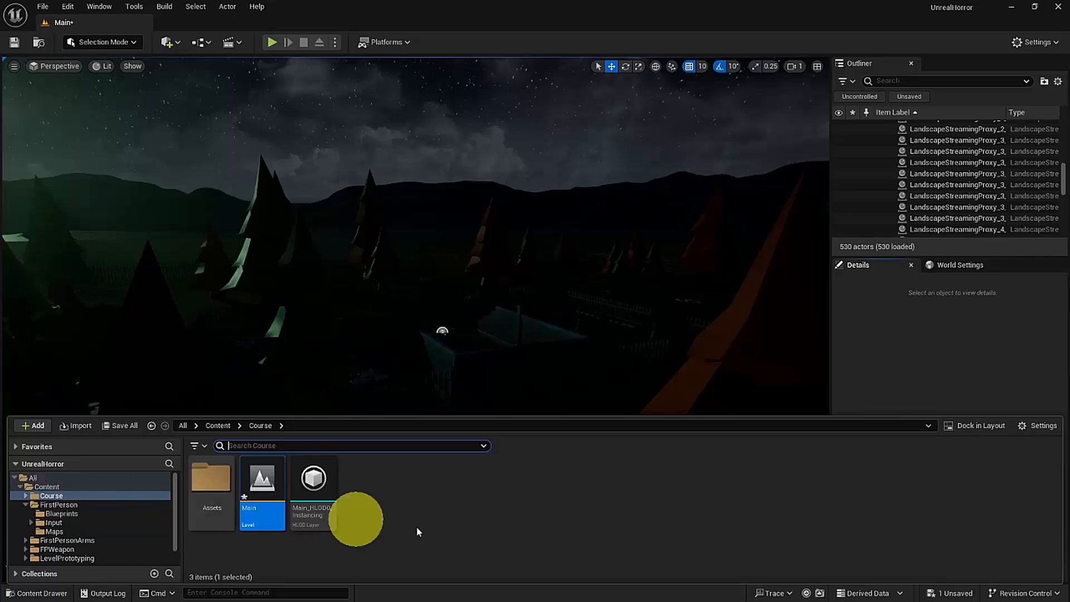
{"action": "left_click", "coordinate": [432, 513]}
{"action": "right_click", "coordinate": [426, 507]}
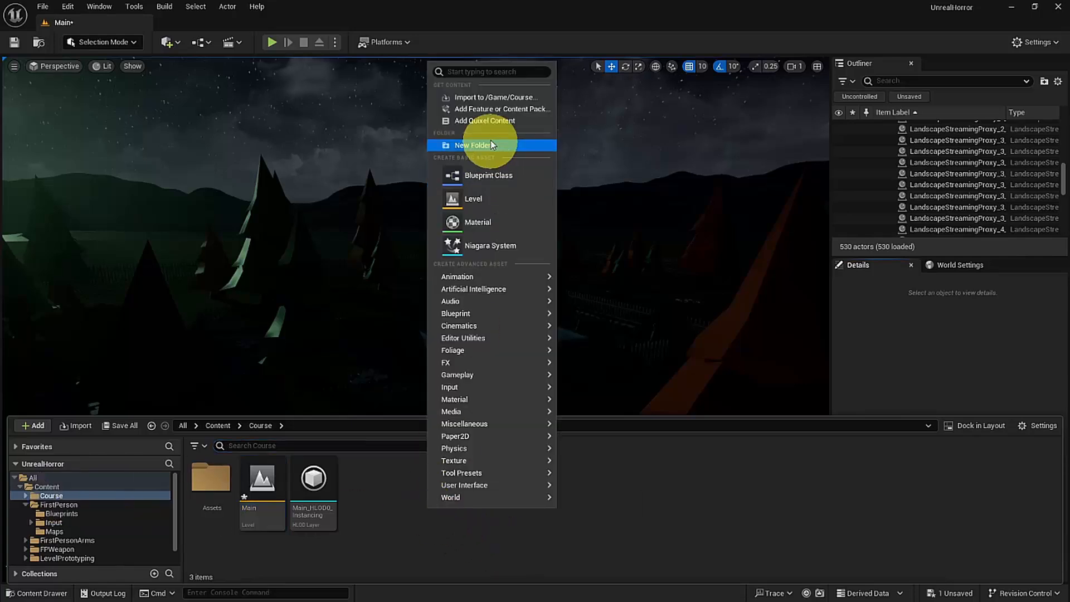
{"action": "left_click", "coordinate": [477, 143]}
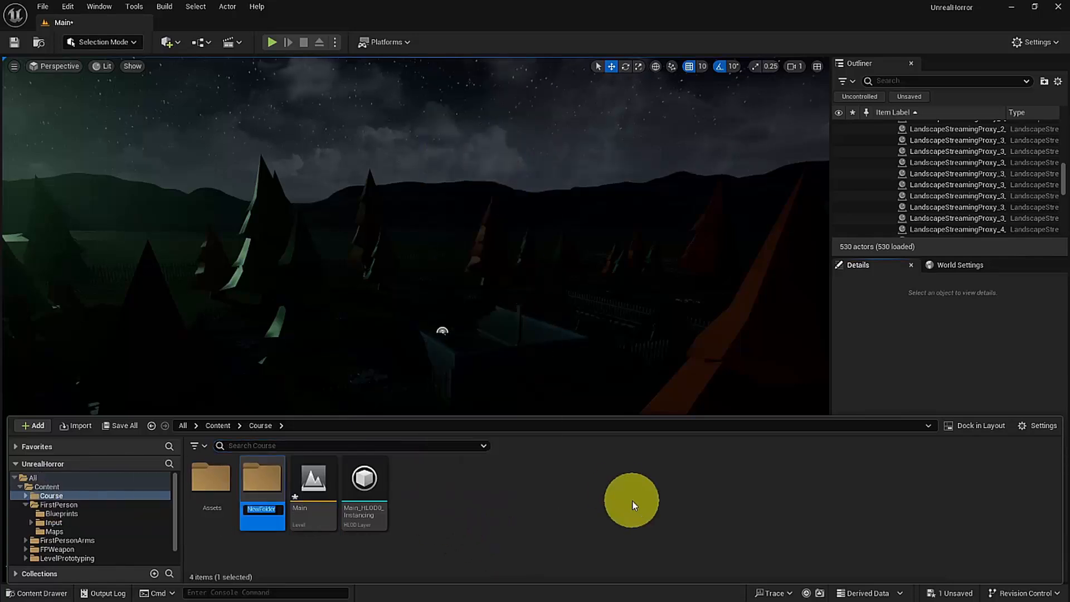
{"action": "type", "text": "UI"}
{"action": "key", "text": "Return"}
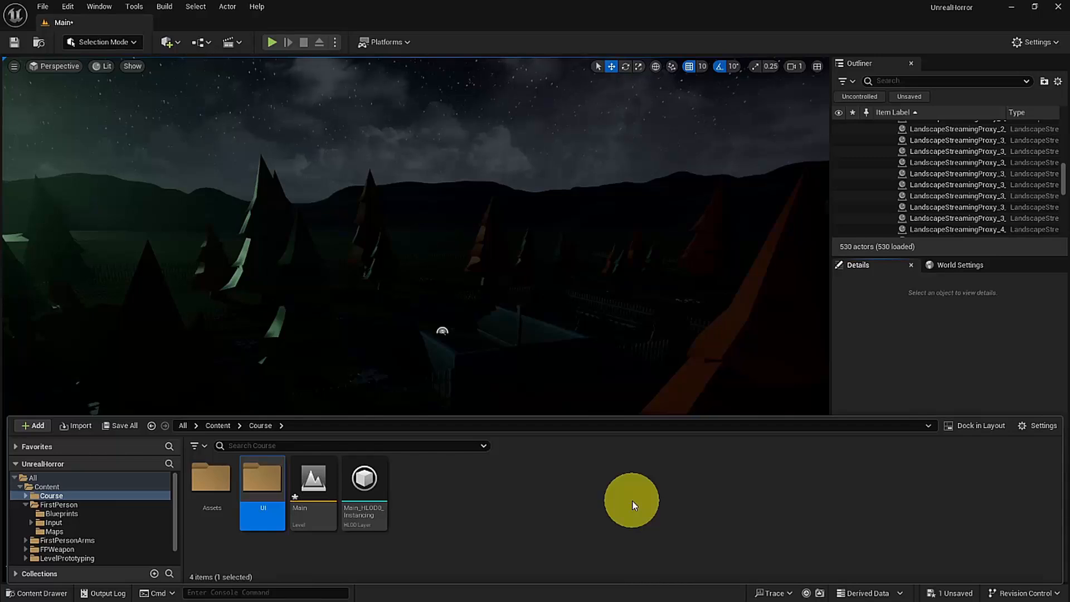
Create a User Widget-based Widget Blueprint named WBP_HUD inside the UI folder
{"action": "double_click", "coordinate": [259, 486]}
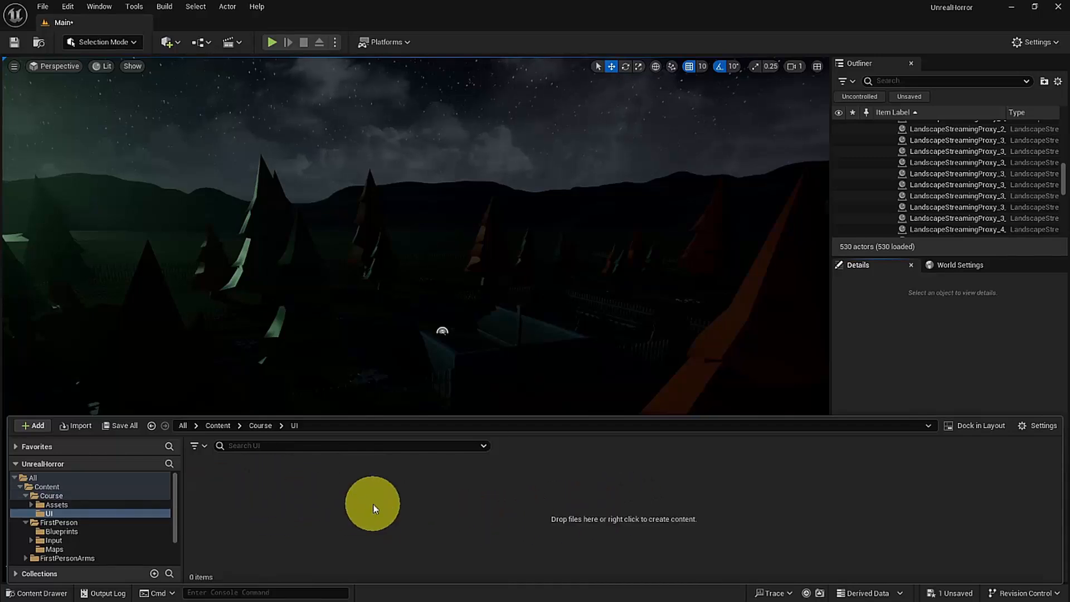
{"action": "right_click", "coordinate": [373, 504]}
{"action": "mouse_move", "coordinate": [403, 497]}
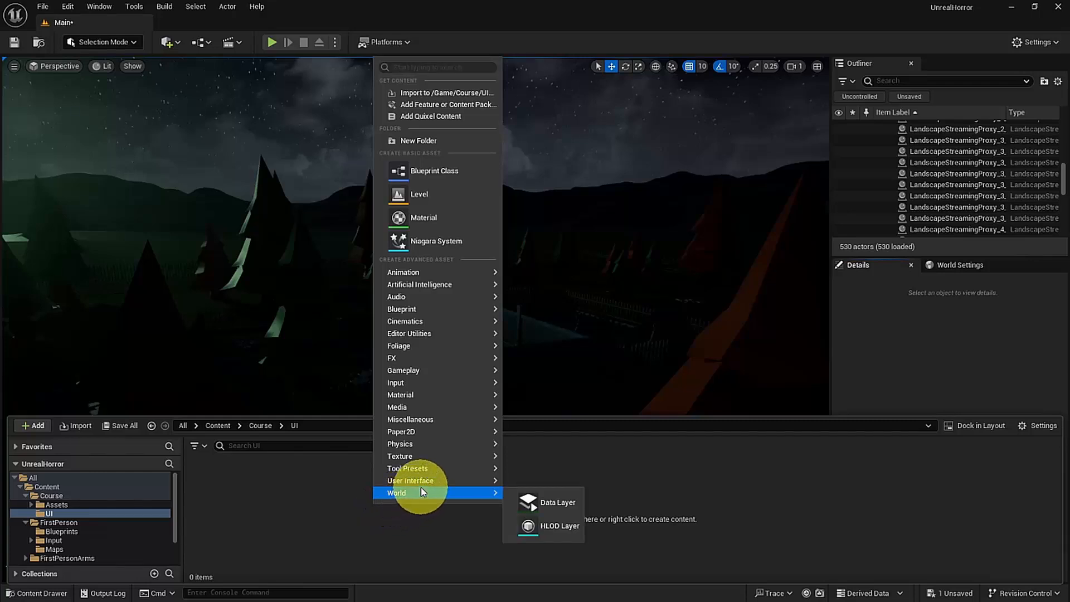
{"action": "mouse_move", "coordinate": [440, 481]}
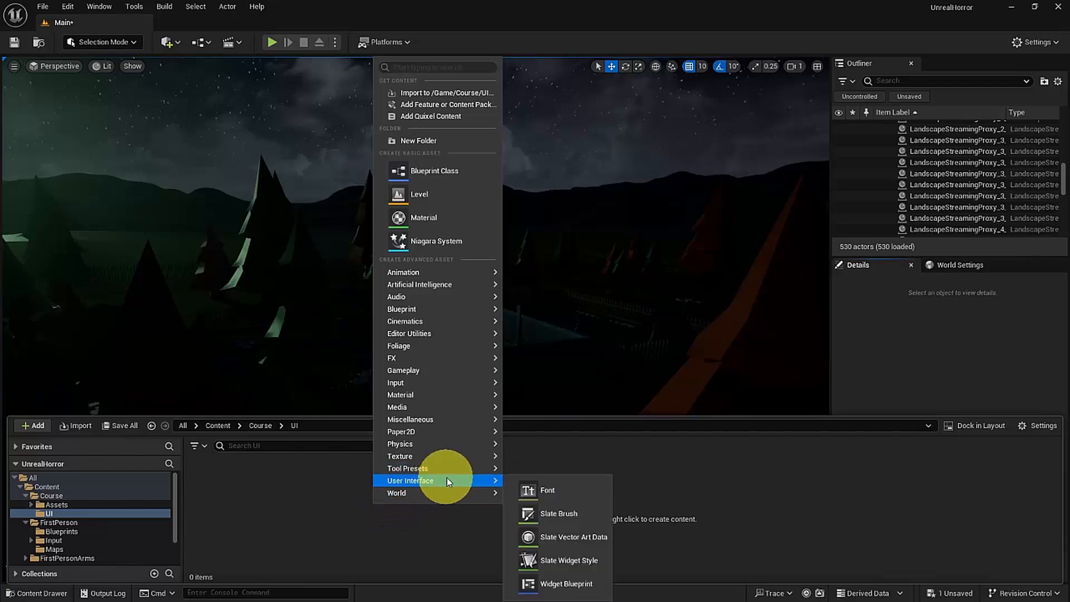
{"action": "left_click", "coordinate": [600, 590]}
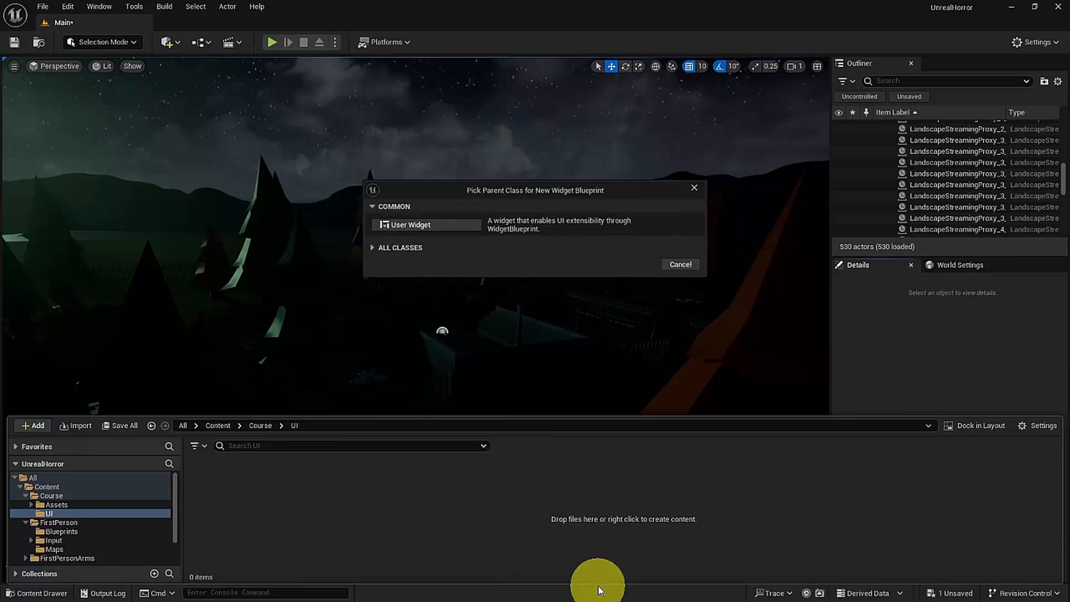
{"action": "left_click", "coordinate": [450, 226]}
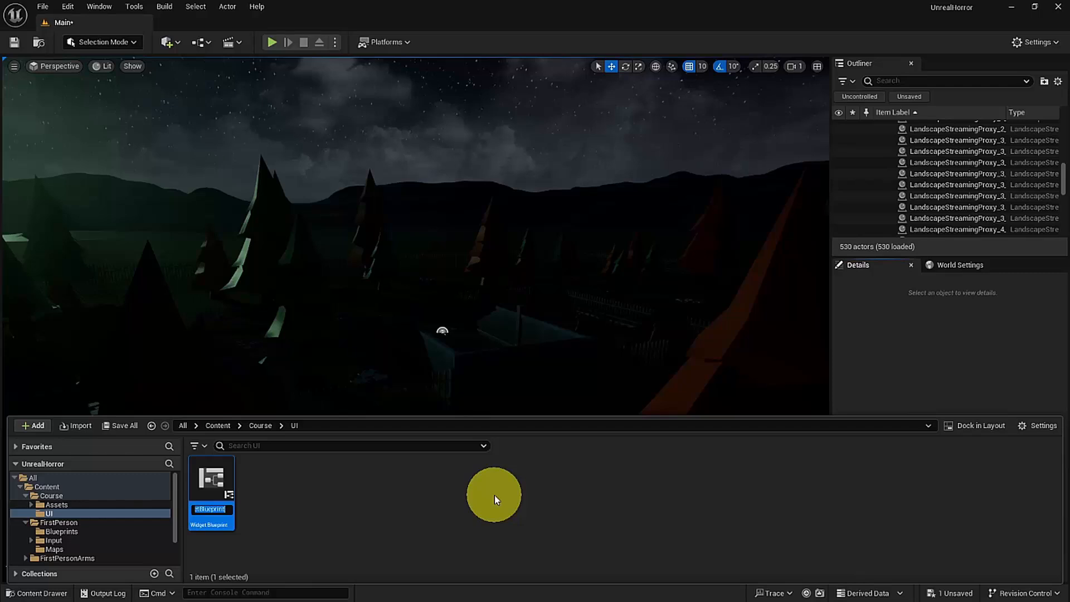
{"action": "type", "text": "WBP_HUD"}
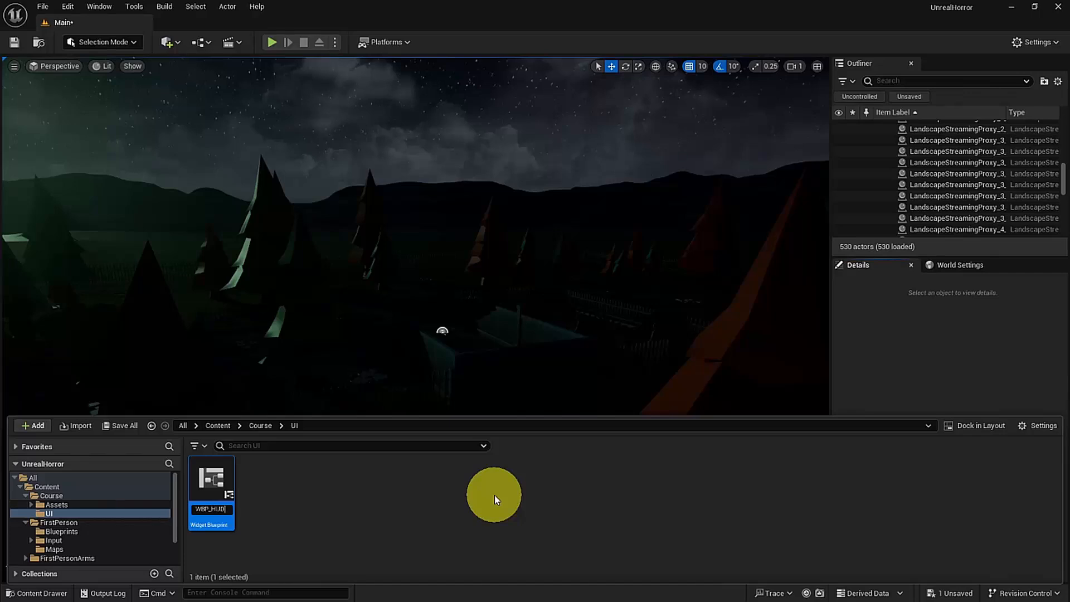
{"action": "key", "text": "Return"}
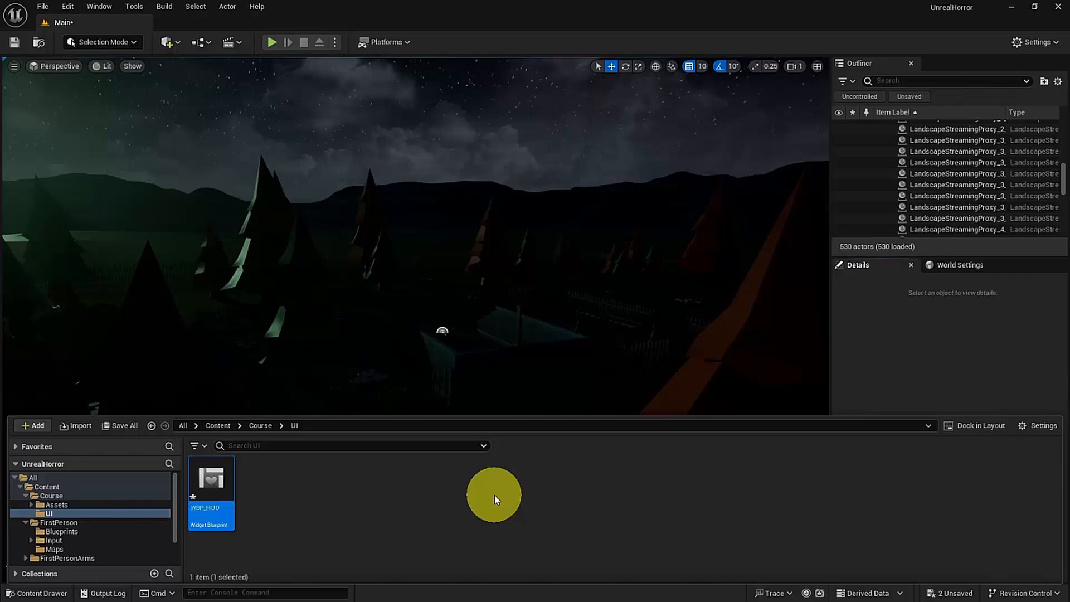
Open WBP_HUD in a maximized editor and add a Canvas Panel as its root widget
{"action": "double_click", "coordinate": [205, 496]}
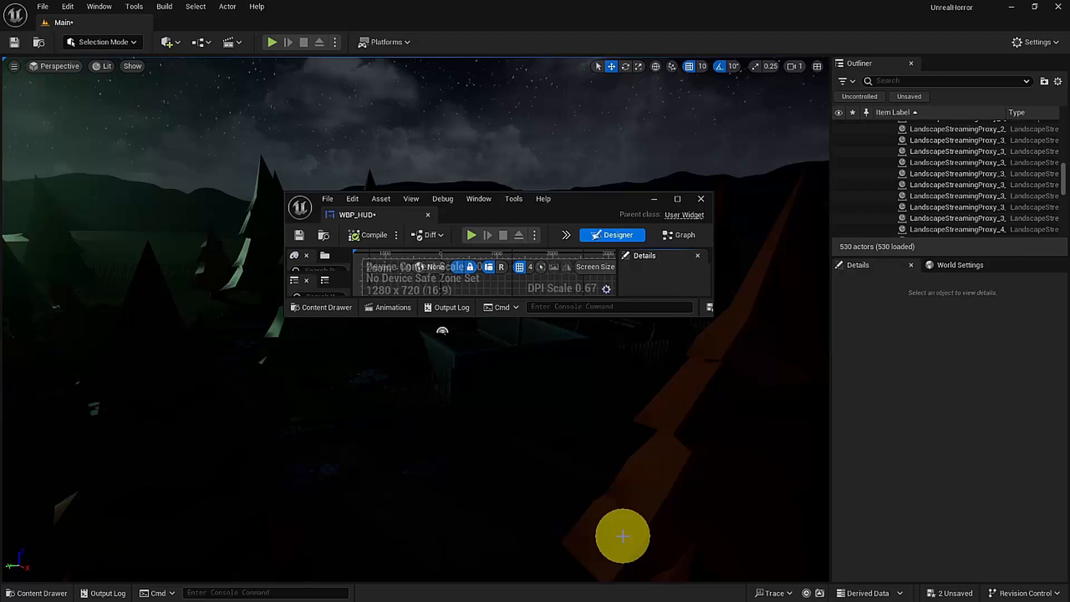
{"action": "left_click", "coordinate": [676, 199]}
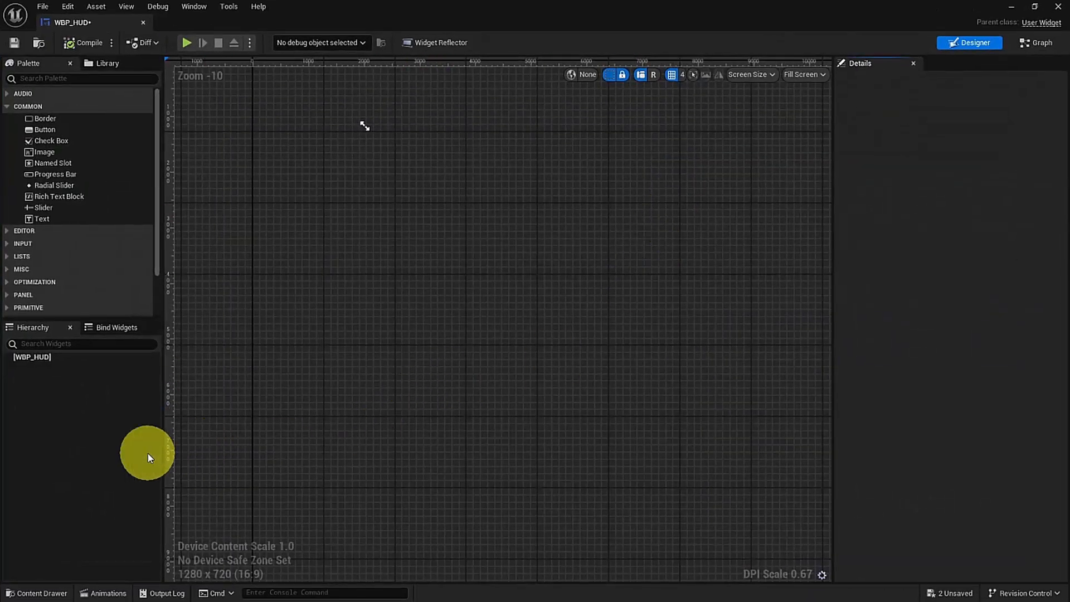
{"action": "left_click", "coordinate": [84, 79]}
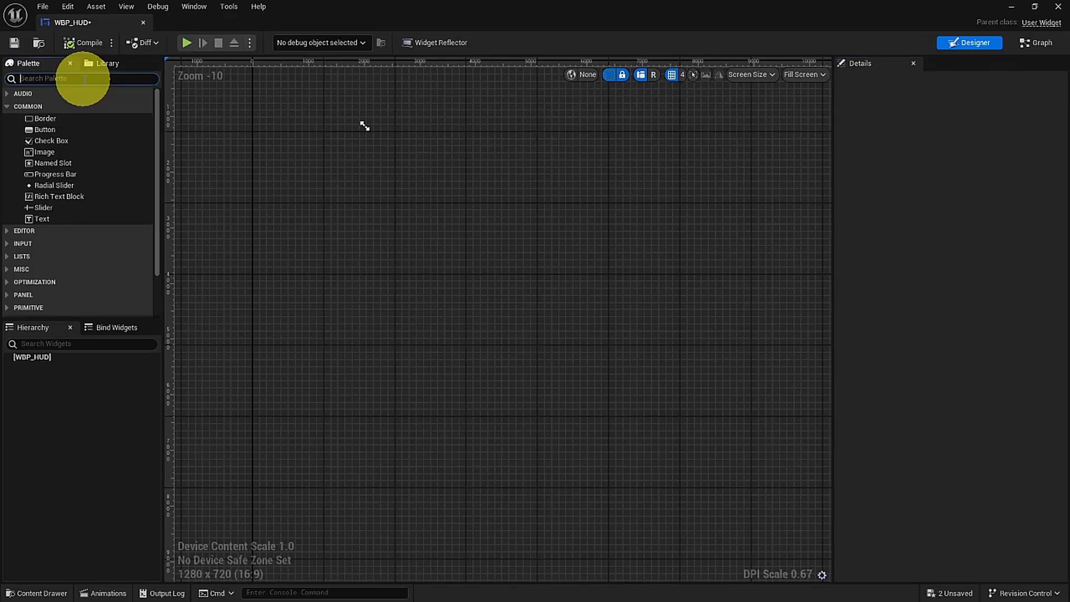
{"action": "type", "text": "canv"}
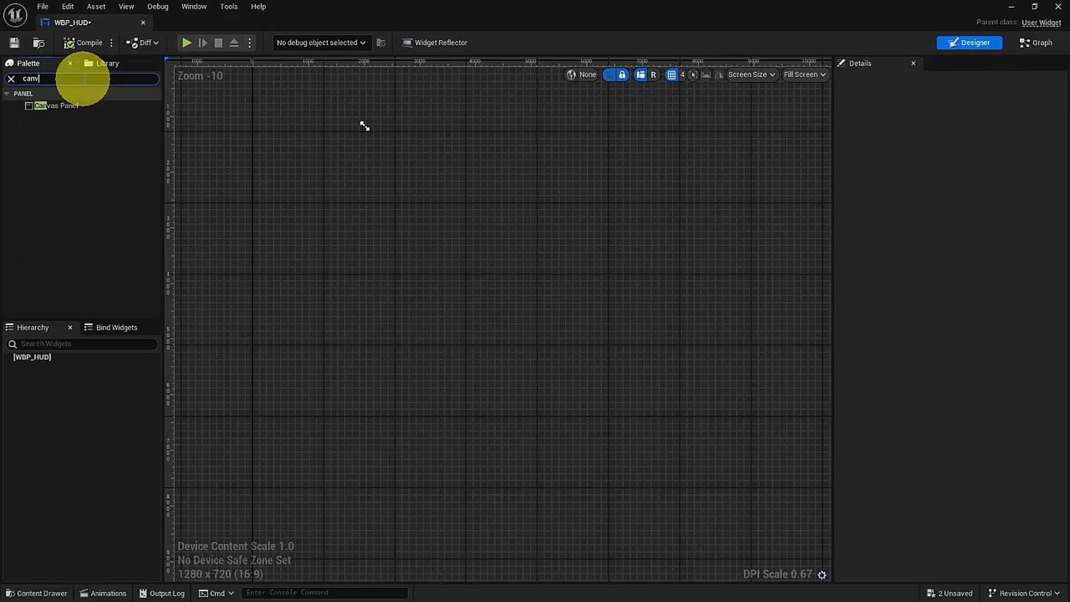
{"action": "type", "text": "as"}
{"action": "left_click", "coordinate": [83, 106]}
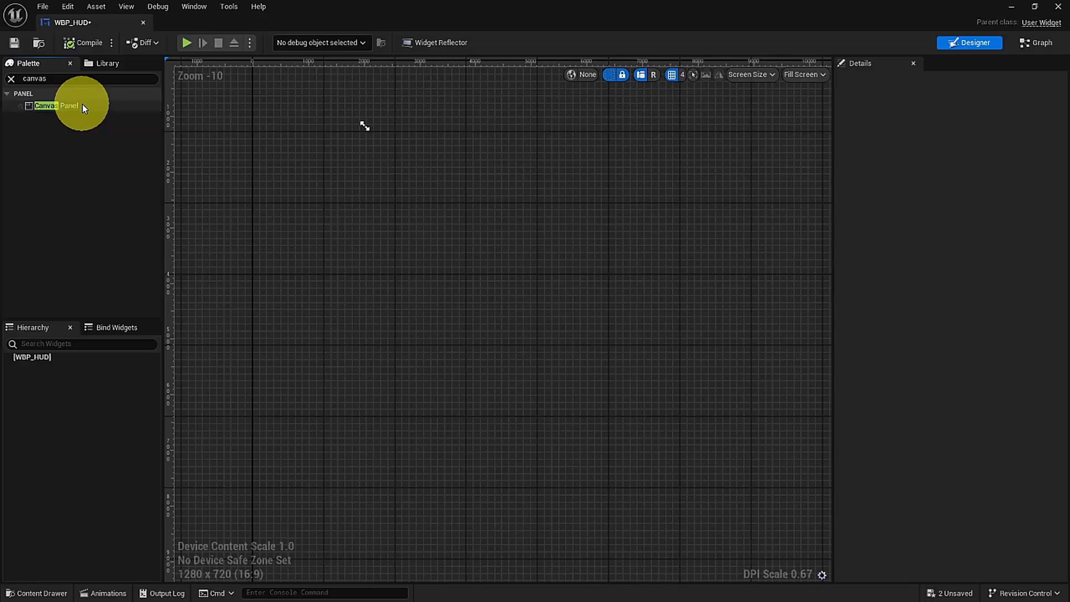
{"action": "left_click_drag", "start_coordinate": [82, 105], "coordinate": [483, 251]}
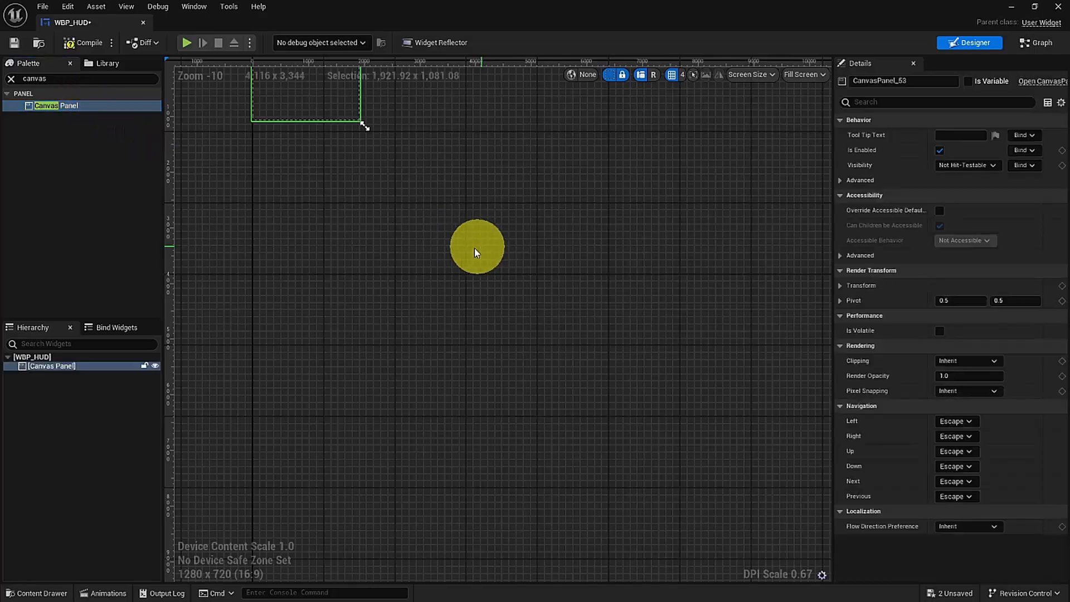
Place a Progress Bar near the middle of the Canvas Panel, at about X 800, Y 480
{"action": "right_click_drag", "start_coordinate": [438, 244], "coordinate": [589, 398]}
{"action": "scroll", "coordinate": [444, 241], "scroll_direction": "up", "scroll_amount": 9}
{"action": "right_click_drag", "start_coordinate": [440, 234], "coordinate": [569, 342]}
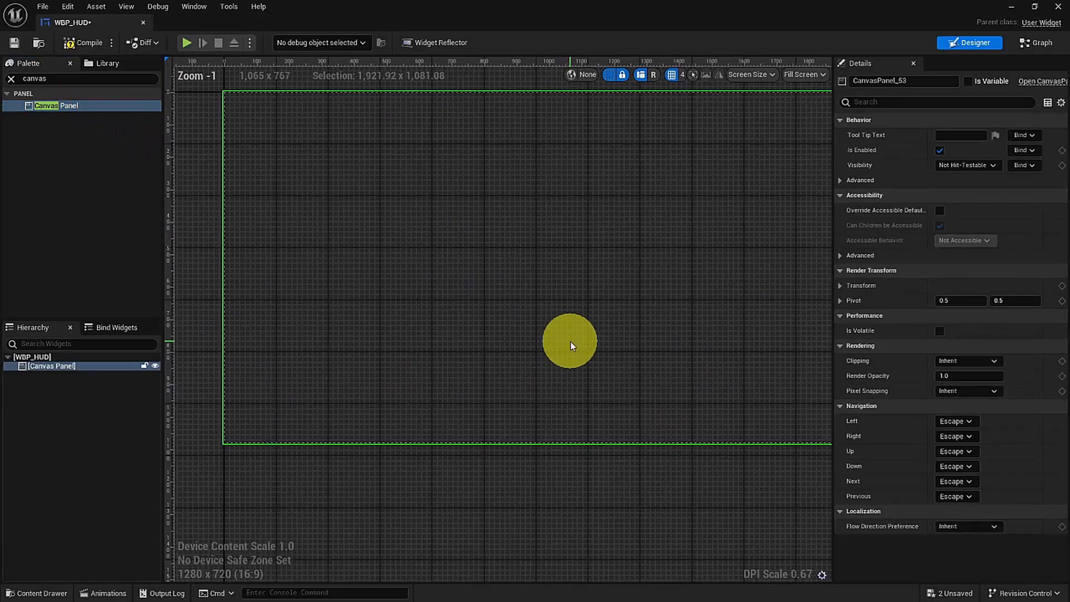
{"action": "scroll", "coordinate": [580, 339], "scroll_direction": "down", "scroll_amount": 1}
{"action": "scroll", "coordinate": [629, 356], "scroll_direction": "down", "scroll_amount": 1}
{"action": "left_click", "coordinate": [10, 78]}
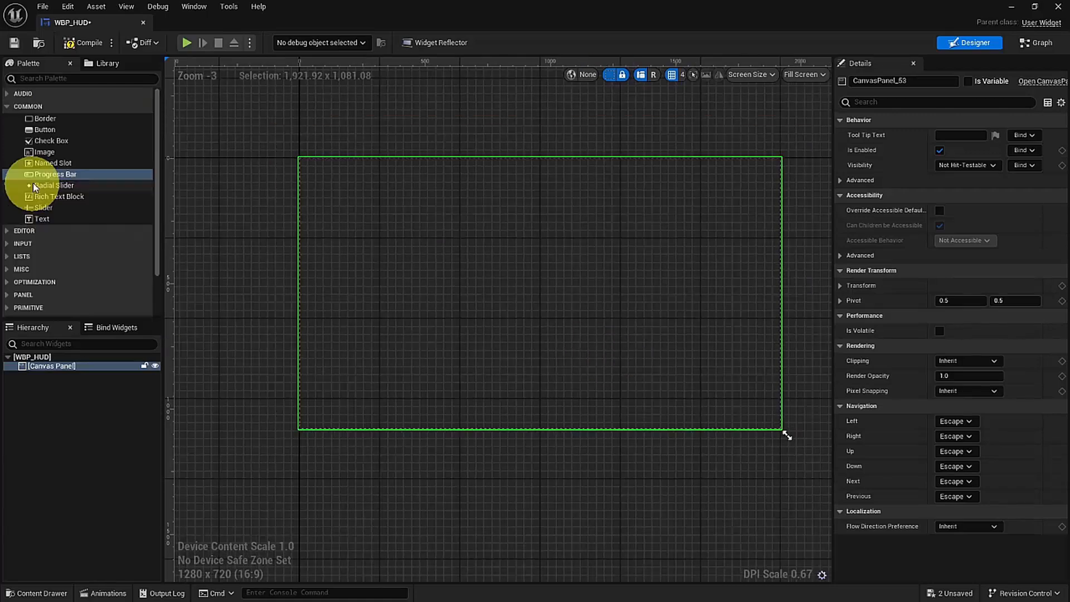
{"action": "left_click_drag", "start_coordinate": [53, 174], "coordinate": [507, 281]}
Anchor the progress bar to the canvas's bottom-left corner, updating both its alignment and position to match
{"action": "scroll", "coordinate": [530, 380], "scroll_direction": "up", "scroll_amount": 3}
{"action": "scroll", "coordinate": [530, 379], "scroll_direction": "down", "scroll_amount": 1}
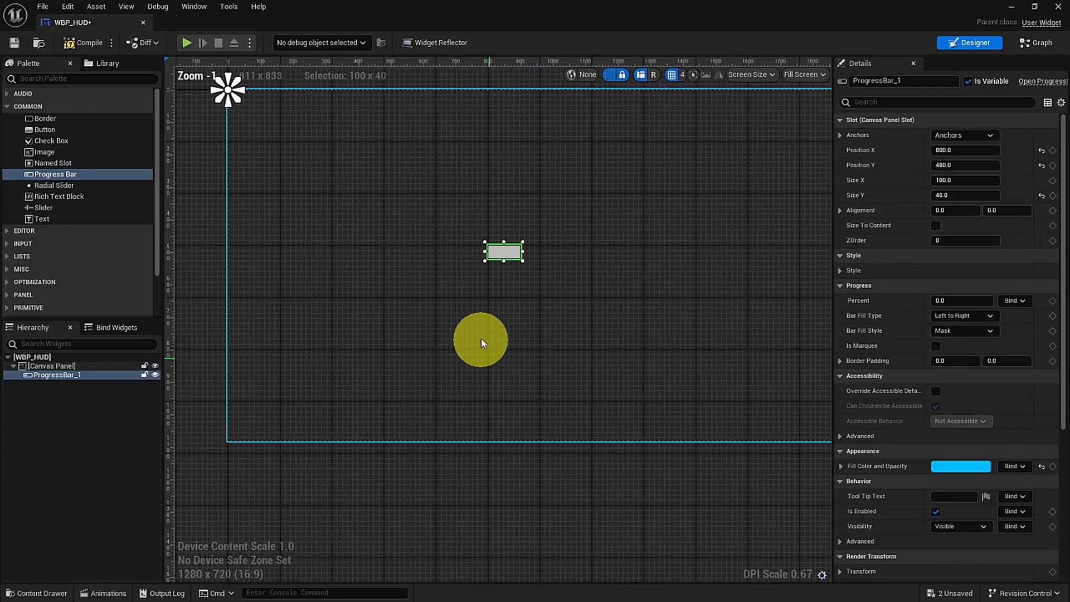
{"action": "left_click", "coordinate": [975, 137]}
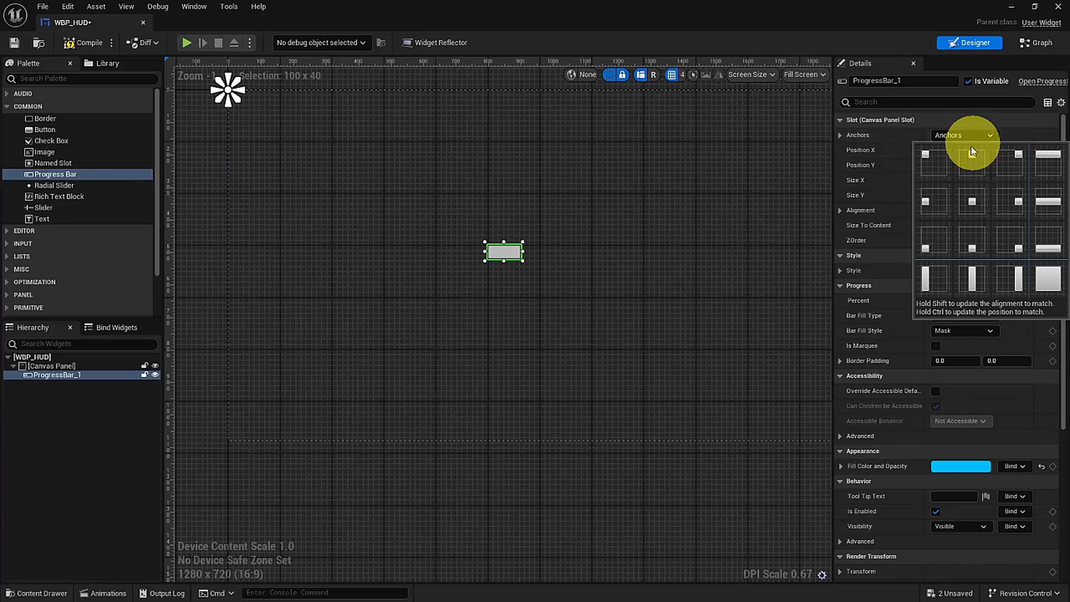
{"action": "left_click", "coordinate": [945, 246], "text": "ctrl+shift"}
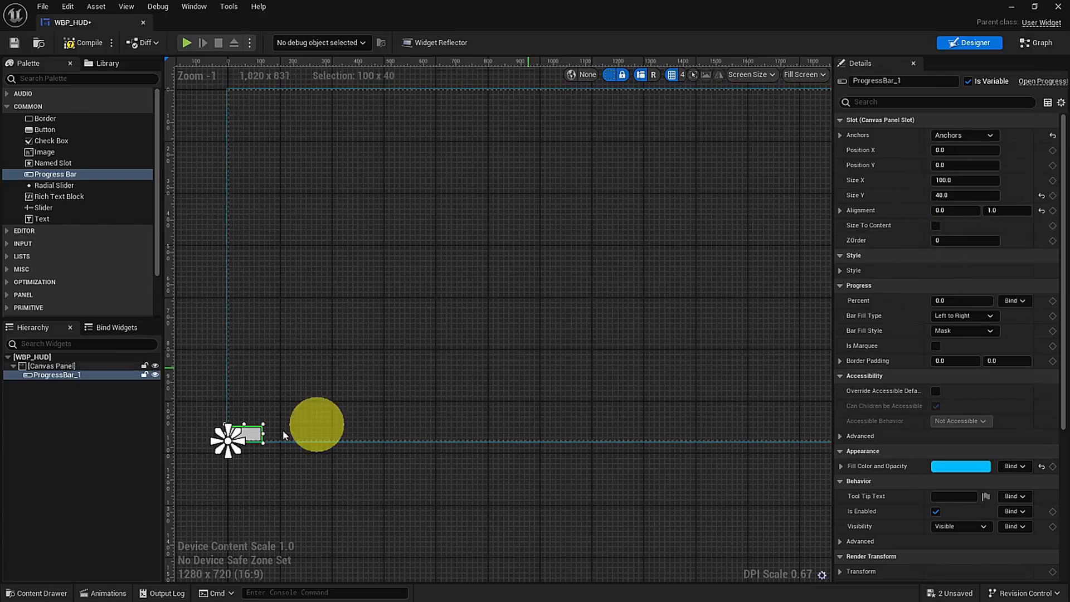
Move the progress bar to about X 164, Y -125 from its anchor and resize it to about 631 × 76
{"action": "scroll", "coordinate": [333, 442], "scroll_direction": "up", "scroll_amount": 2}
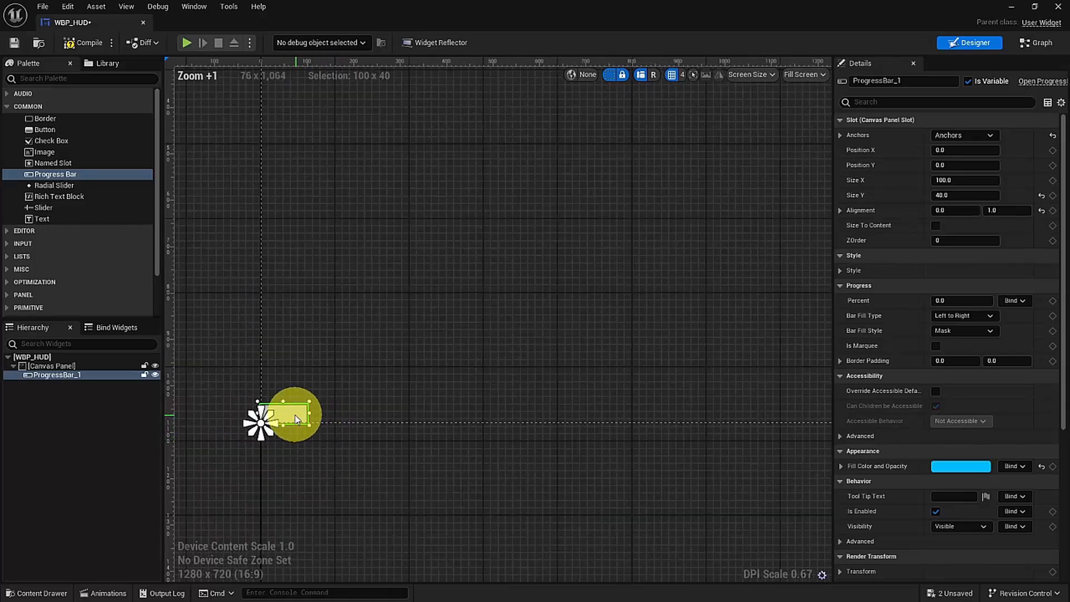
{"action": "left_click_drag", "start_coordinate": [295, 414], "coordinate": [561, 324]}
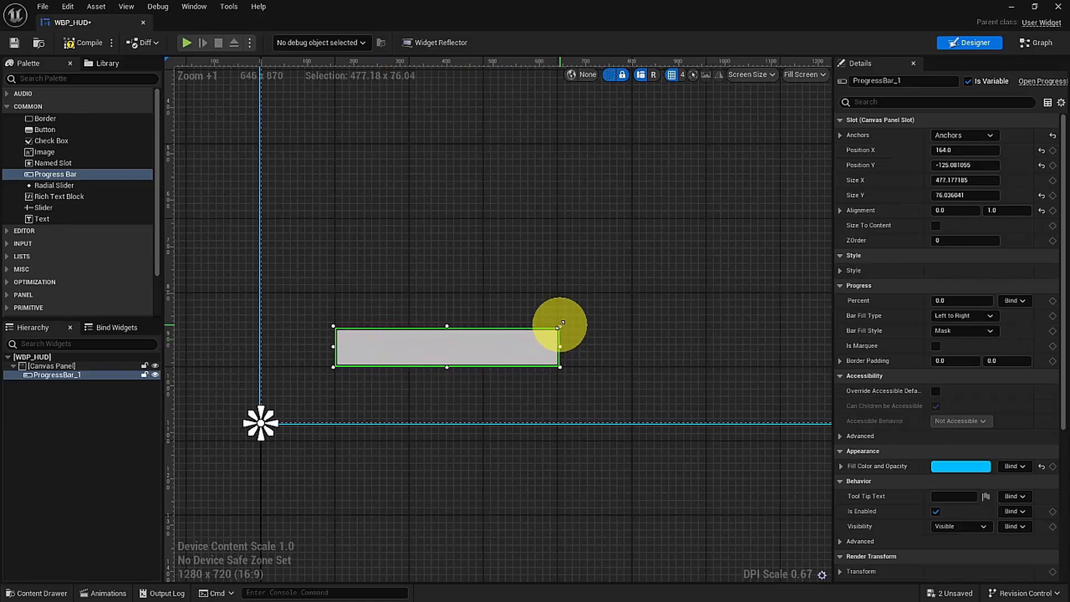
{"action": "scroll", "coordinate": [545, 435], "scroll_direction": "down", "scroll_amount": 4}
{"action": "scroll", "coordinate": [435, 476], "scroll_direction": "up", "scroll_amount": 1}
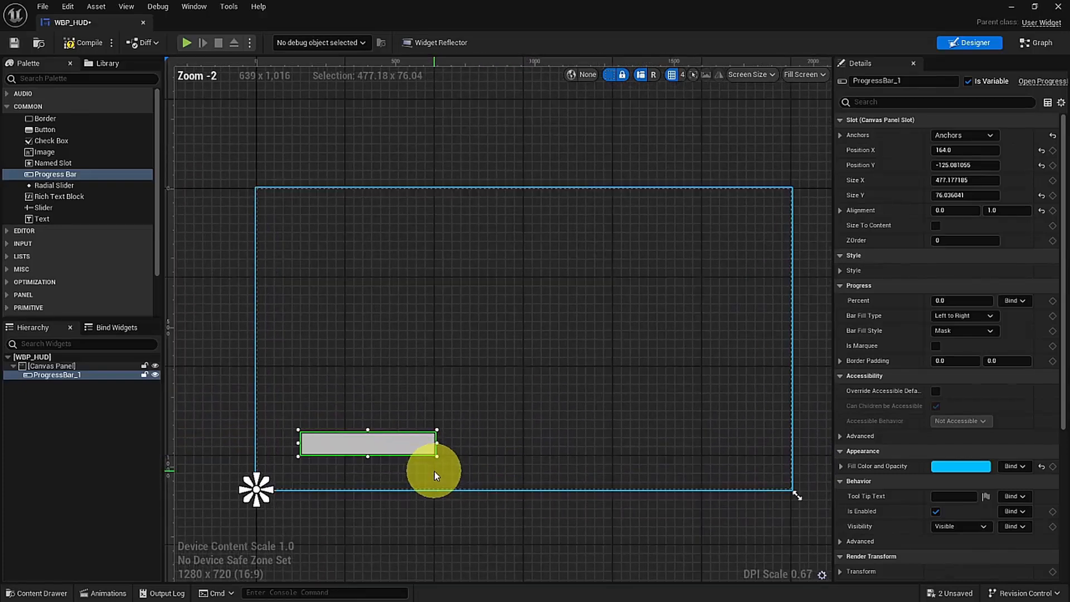
{"action": "left_click_drag", "start_coordinate": [436, 444], "coordinate": [480, 444]}
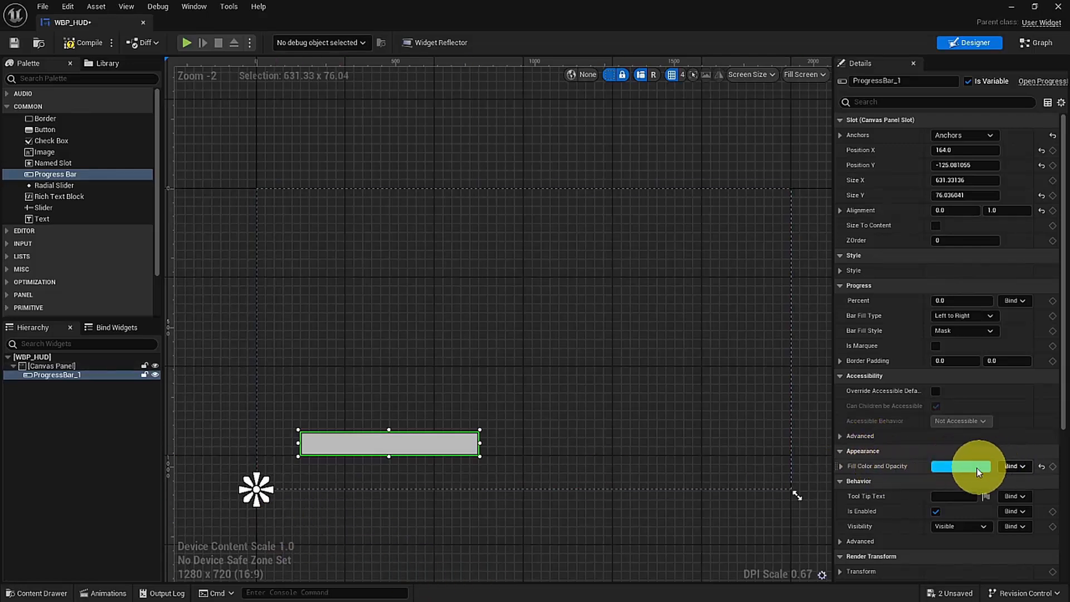
Set the progress bar's Fill Color and Opacity to a darker green, about hex sRGB 3AB800FF
{"action": "left_click", "coordinate": [946, 473]}
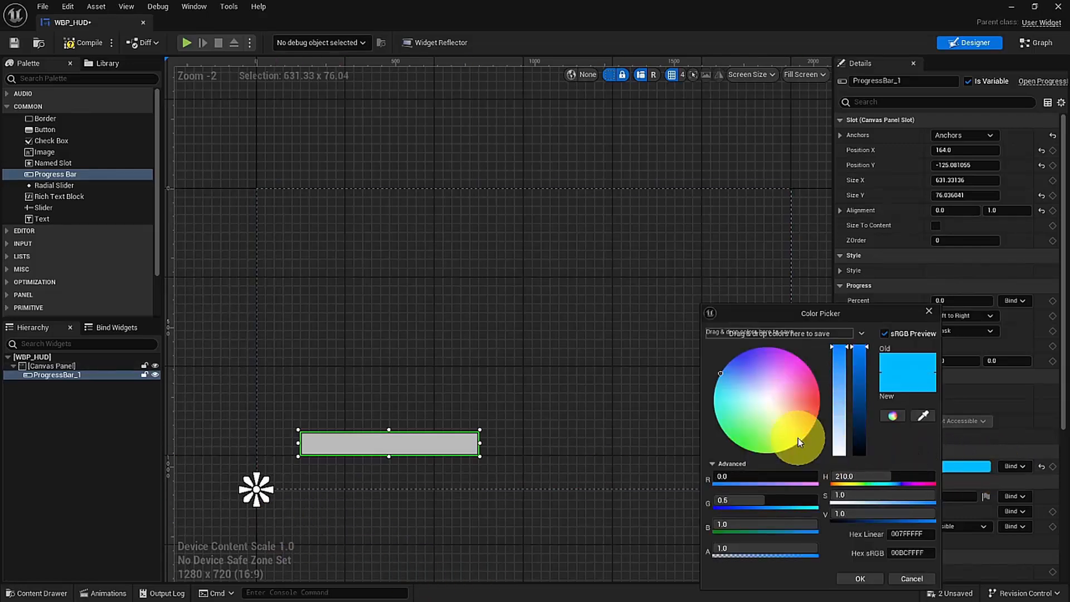
{"action": "left_click_drag", "start_coordinate": [796, 437], "coordinate": [736, 471]}
{"action": "left_click_drag", "start_coordinate": [867, 380], "coordinate": [861, 403]}
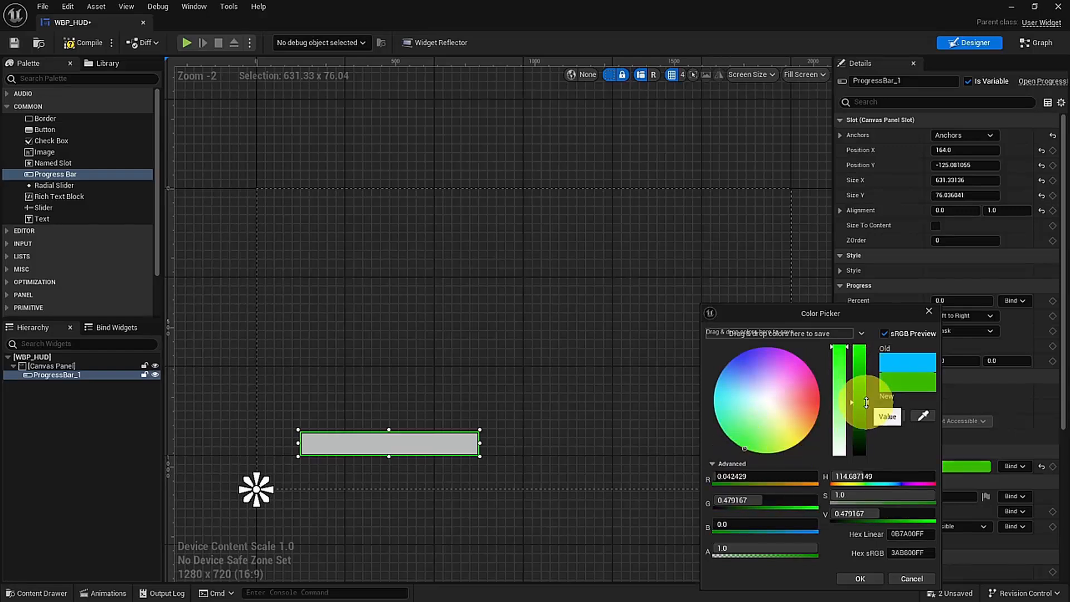
{"action": "left_click", "coordinate": [861, 580]}
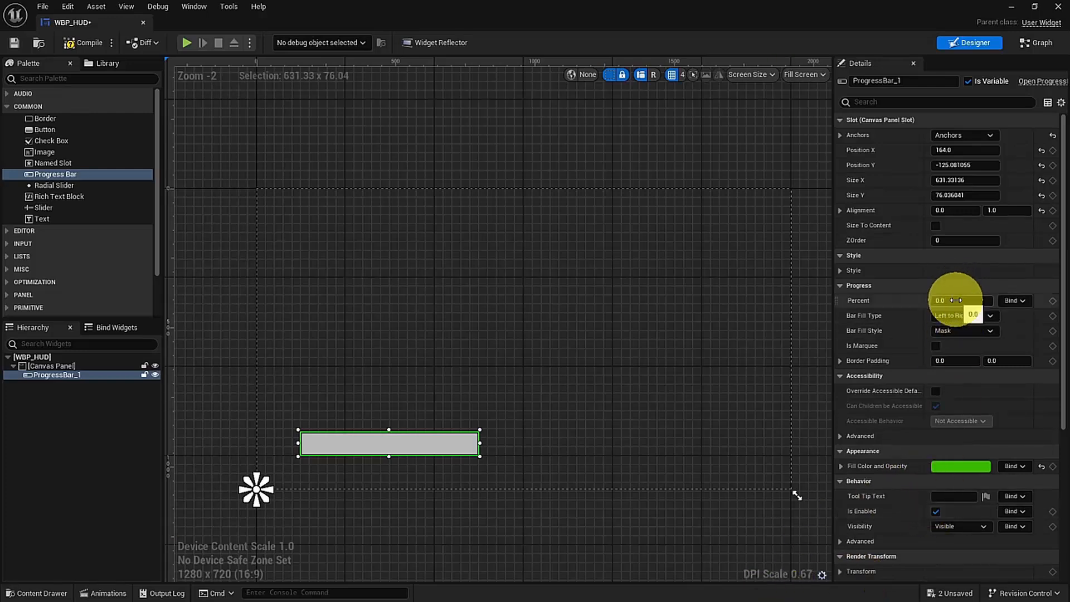
Preview the progress bar's fill by varying Percent, return it to 0.0, and create a function binding for Percent
{"action": "left_click_drag", "start_coordinate": [961, 300], "coordinate": [820, 346]}
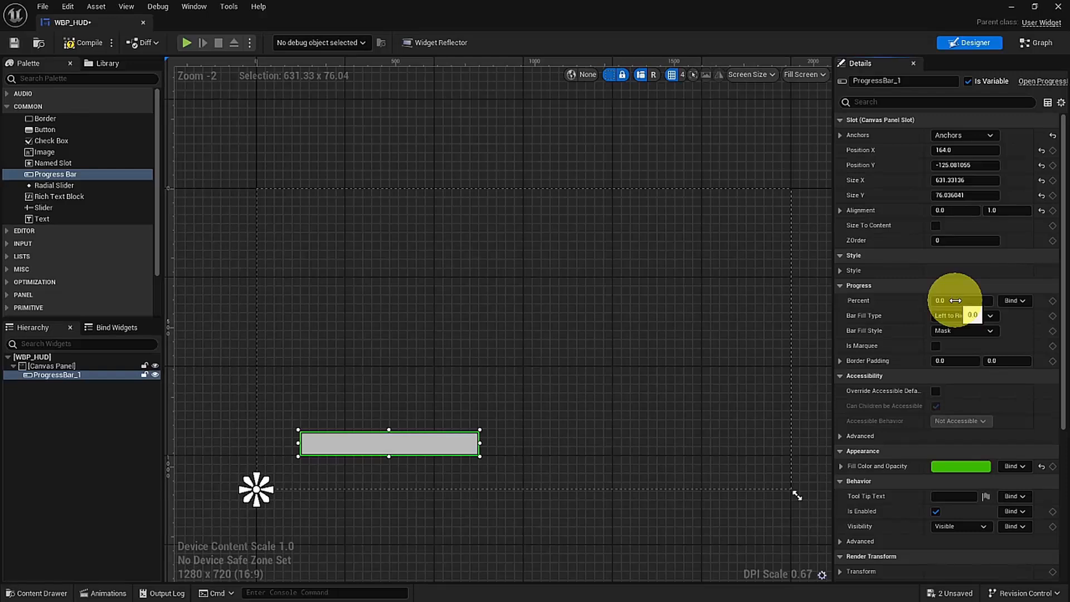
{"action": "left_click_drag", "start_coordinate": [955, 301], "coordinate": [728, 333]}
{"action": "left_click", "coordinate": [1019, 304]}
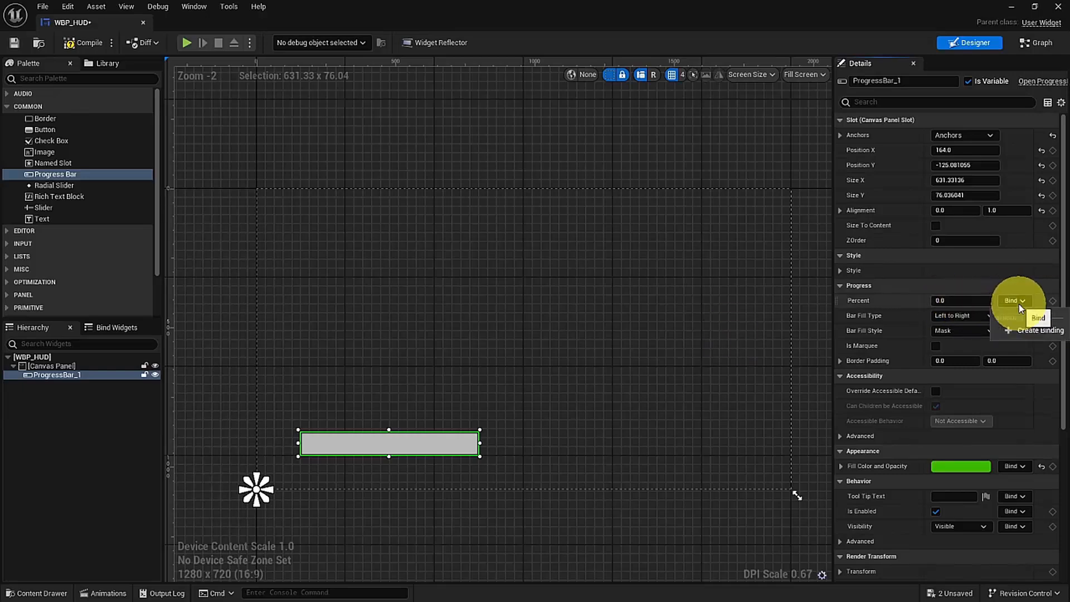
{"action": "left_click", "coordinate": [1023, 331]}
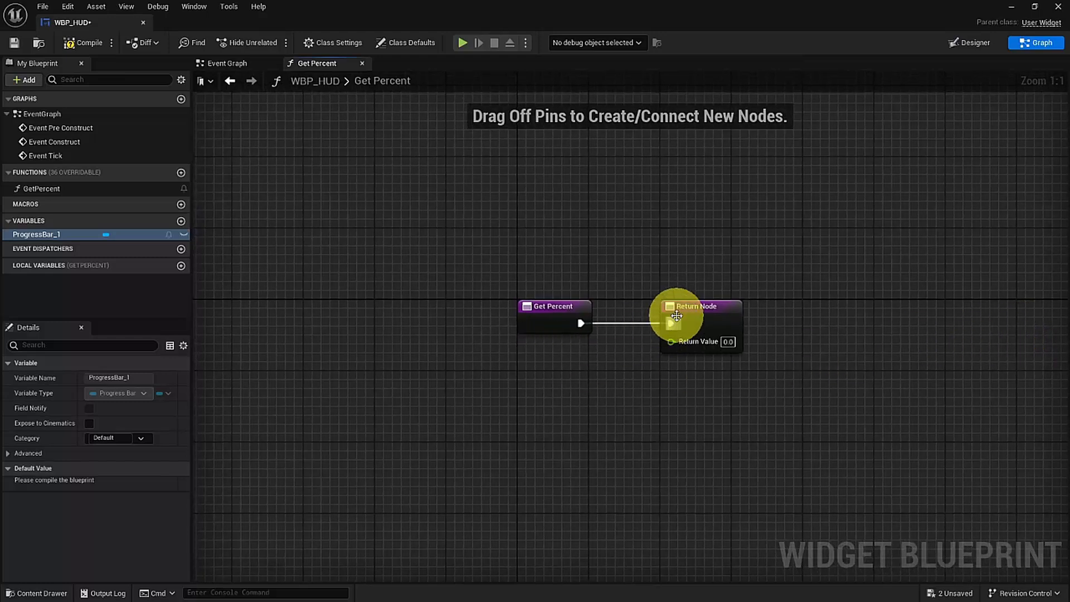
Insert a Cast To BP_FirstPersonCharacter node between Get Percent and the Return Node, spacing the nodes out in line
{"action": "left_click_drag", "start_coordinate": [695, 309], "coordinate": [999, 308]}
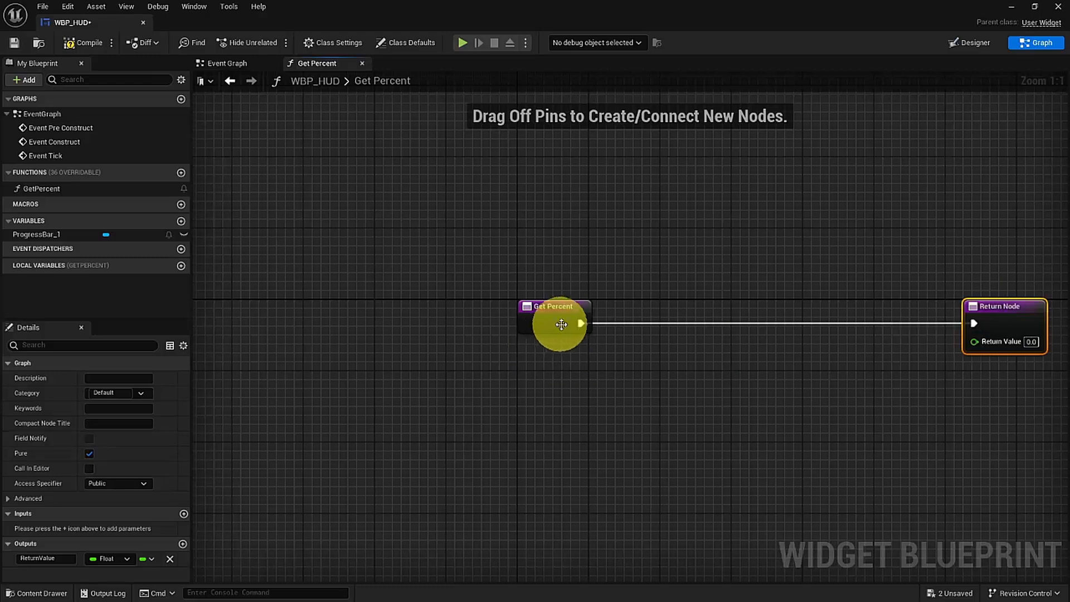
{"action": "left_click_drag", "start_coordinate": [579, 324], "coordinate": [700, 323]}
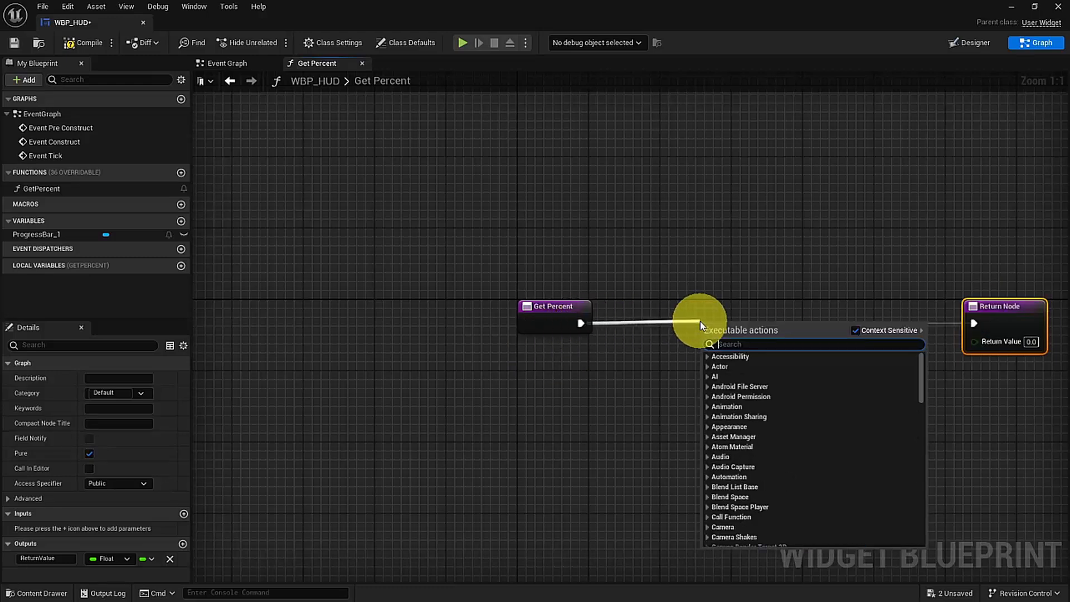
{"action": "type", "text": "cast to"}
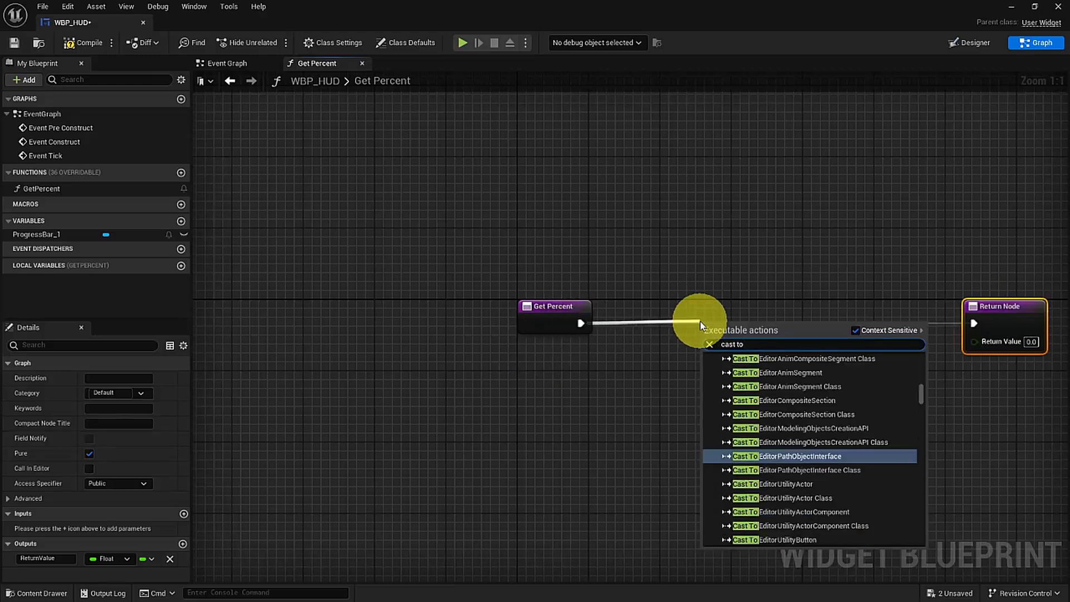
{"action": "type", "text": " bp_"}
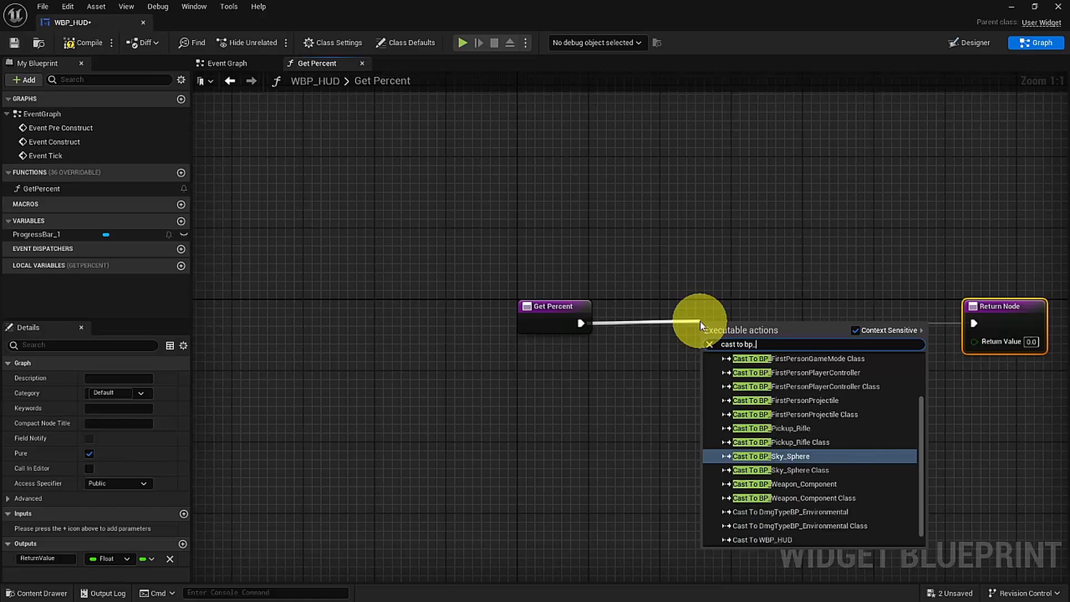
{"action": "type", "text": "firs"}
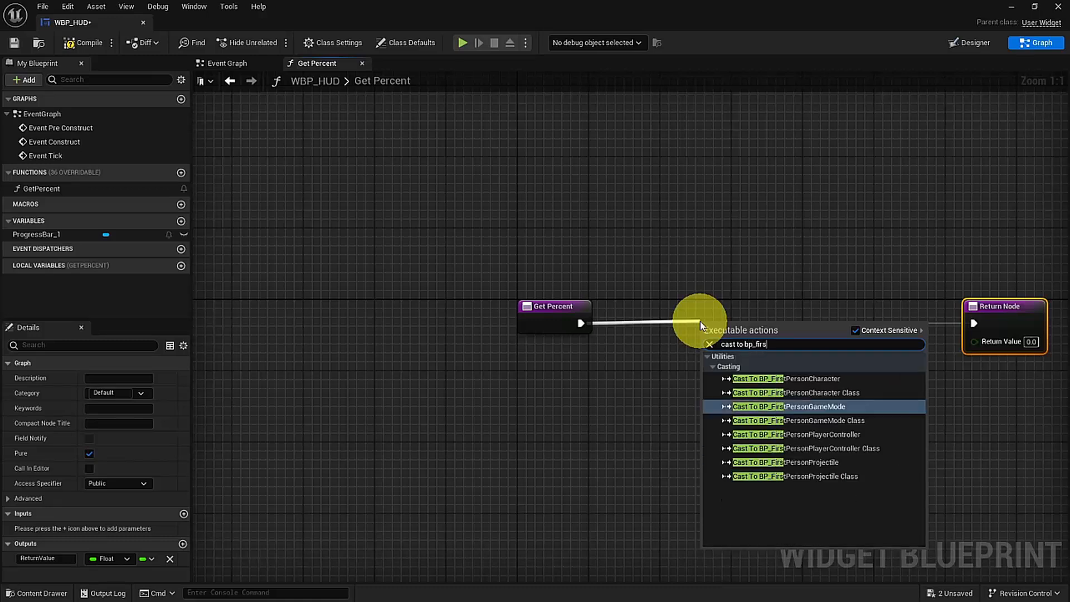
{"action": "type", "text": "tper"}
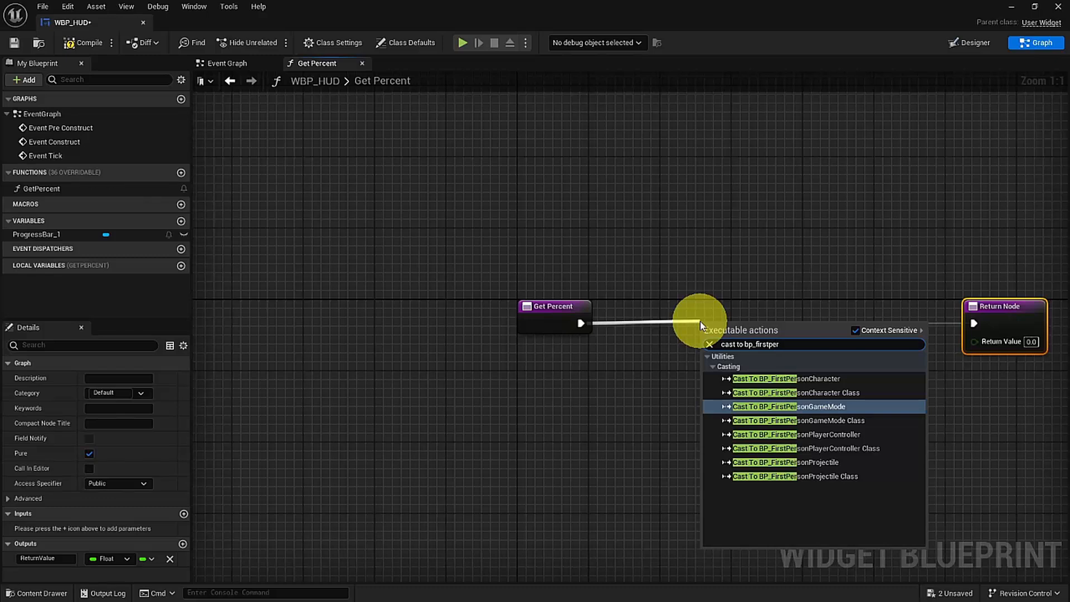
{"action": "type", "text": "sonc"}
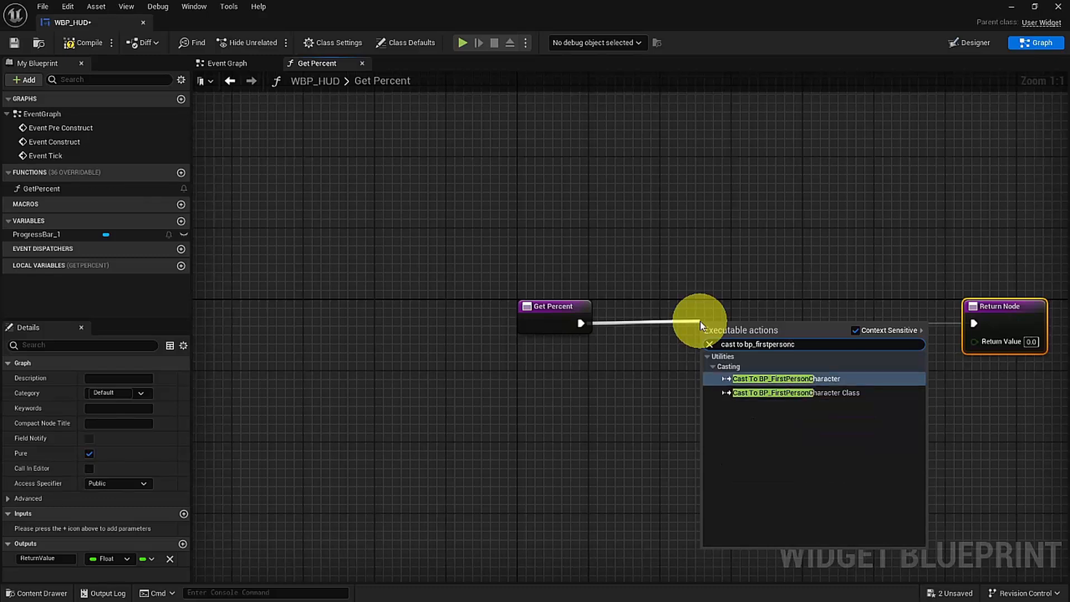
{"action": "key", "text": "Return"}
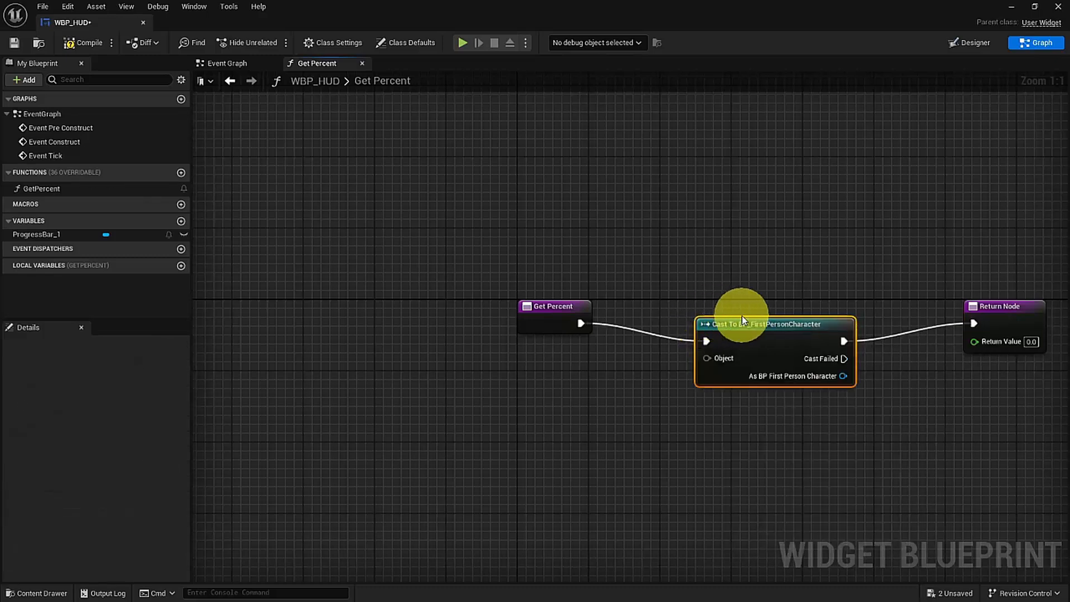
{"action": "left_click_drag", "start_coordinate": [762, 327], "coordinate": [746, 310]}
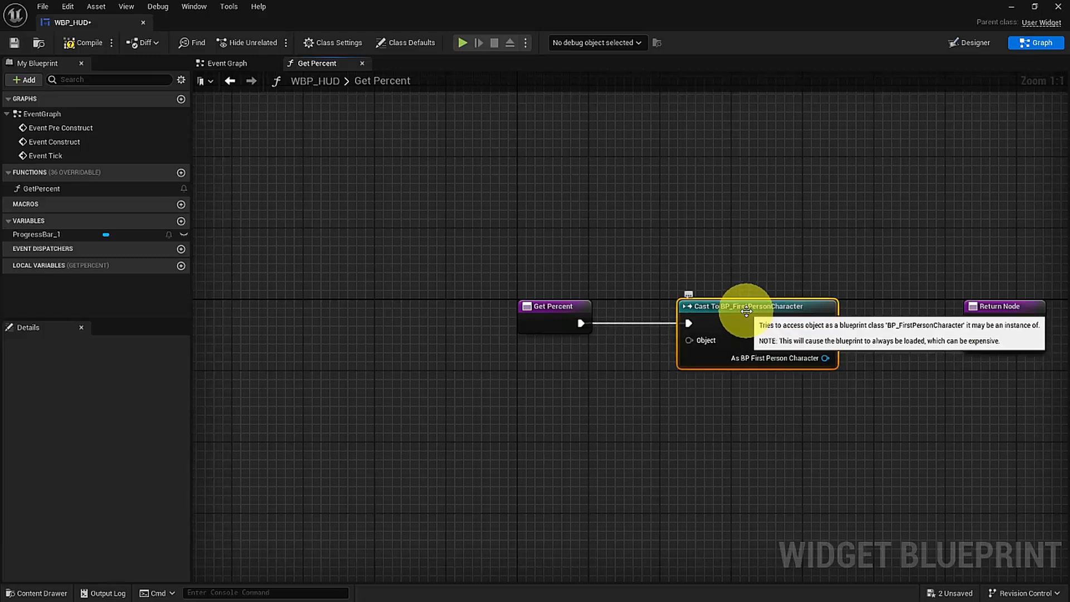
Feed the cast's Object input from a new Get Player Character node, placed just below Get Percent
{"action": "left_click_drag", "start_coordinate": [691, 341], "coordinate": [566, 422]}
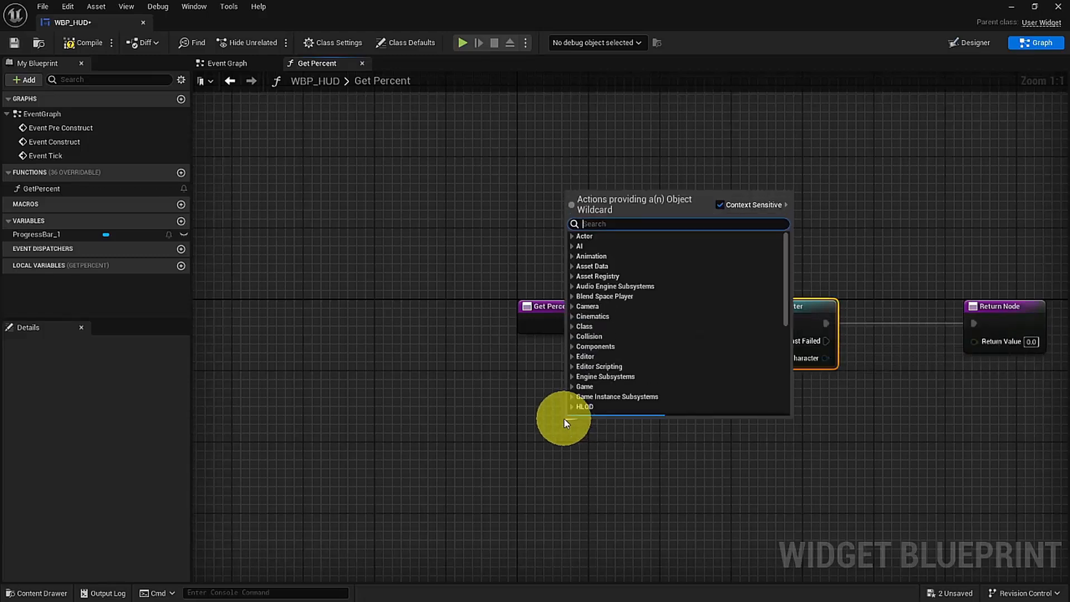
{"action": "type", "text": "get"}
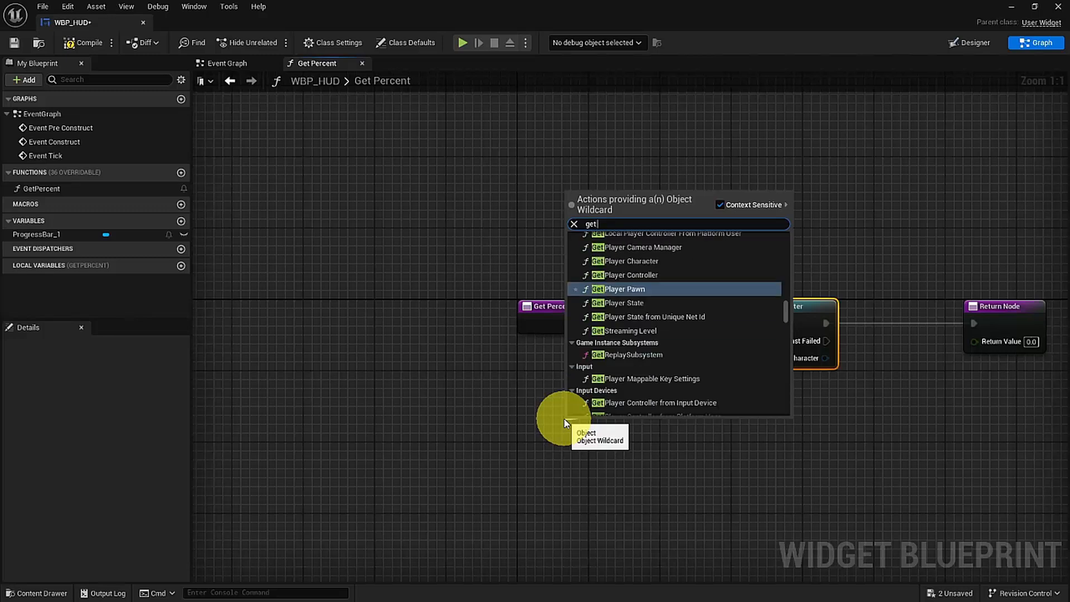
{"action": "type", "text": " player ca"}
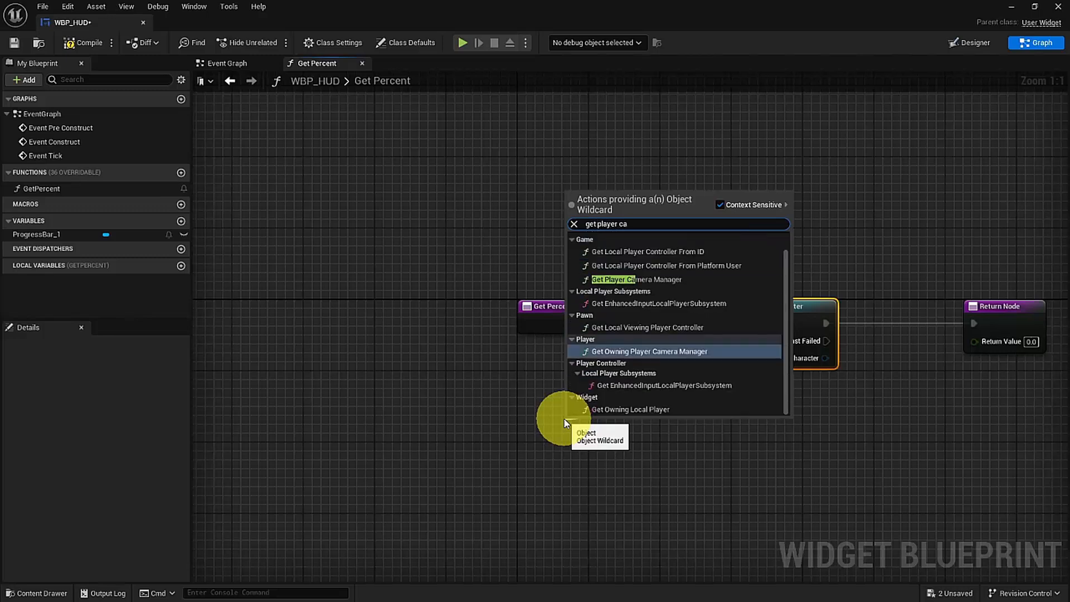
{"action": "key", "text": "BackSpace"}
{"action": "type", "text": "har"}
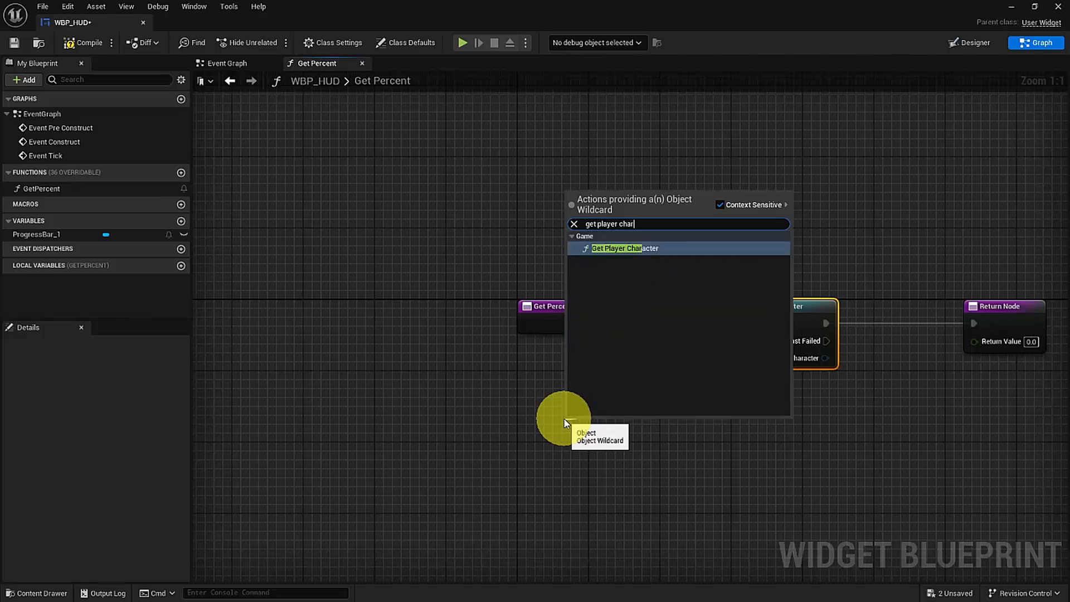
{"action": "key", "text": "Return"}
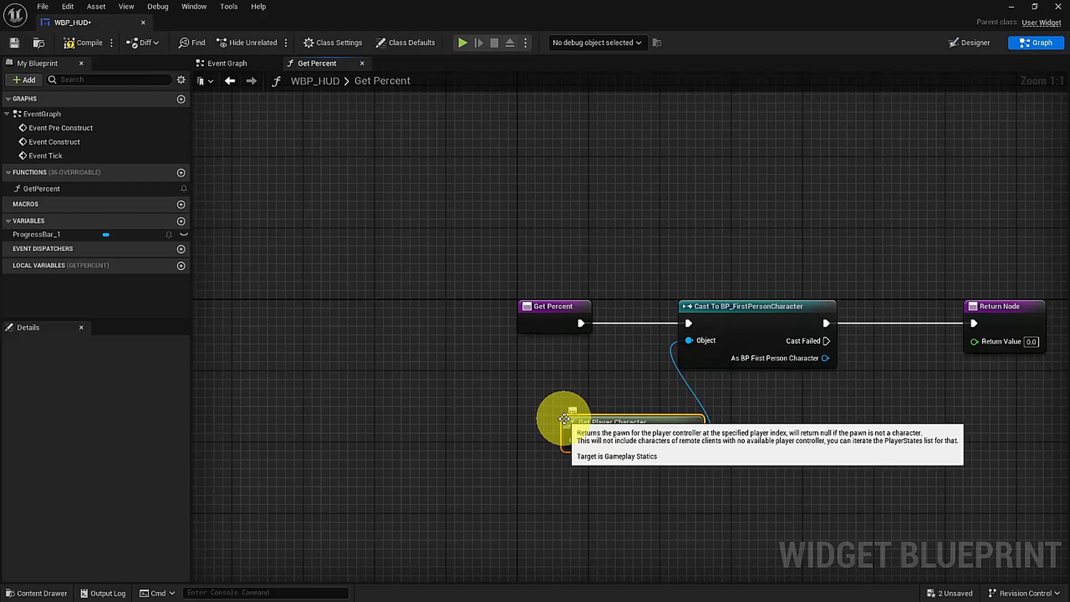
{"action": "left_click_drag", "start_coordinate": [680, 423], "coordinate": [648, 357]}
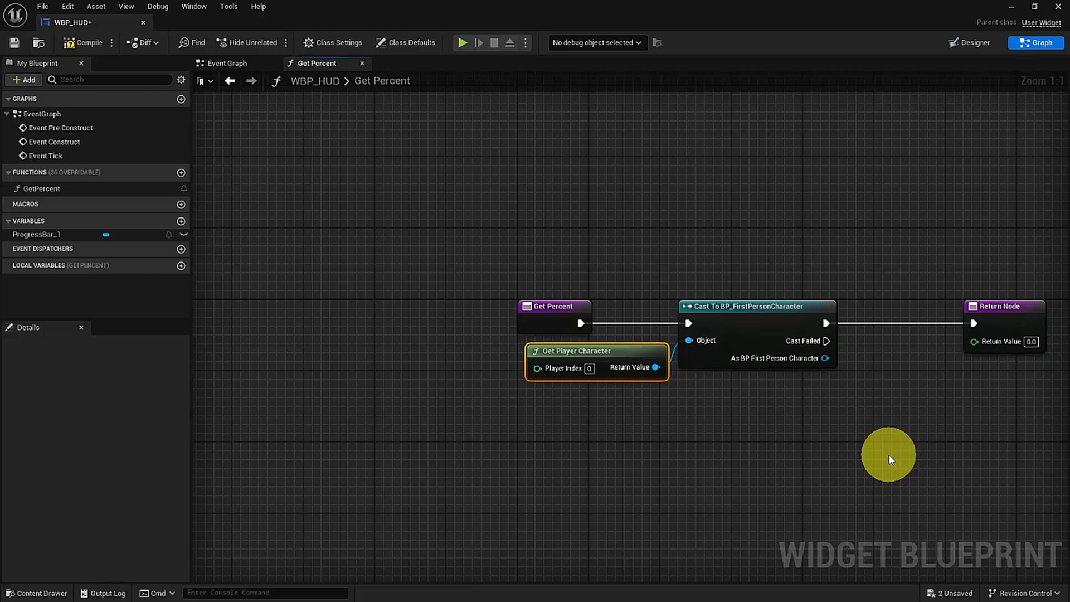
Get Battery from the cast character and connect it to the Return Node's Return Value, then save and compile the widget
{"action": "right_click_drag", "start_coordinate": [889, 455], "coordinate": [731, 461]}
{"action": "left_click_drag", "start_coordinate": [668, 364], "coordinate": [723, 355]}
{"action": "type", "text": "batter"}
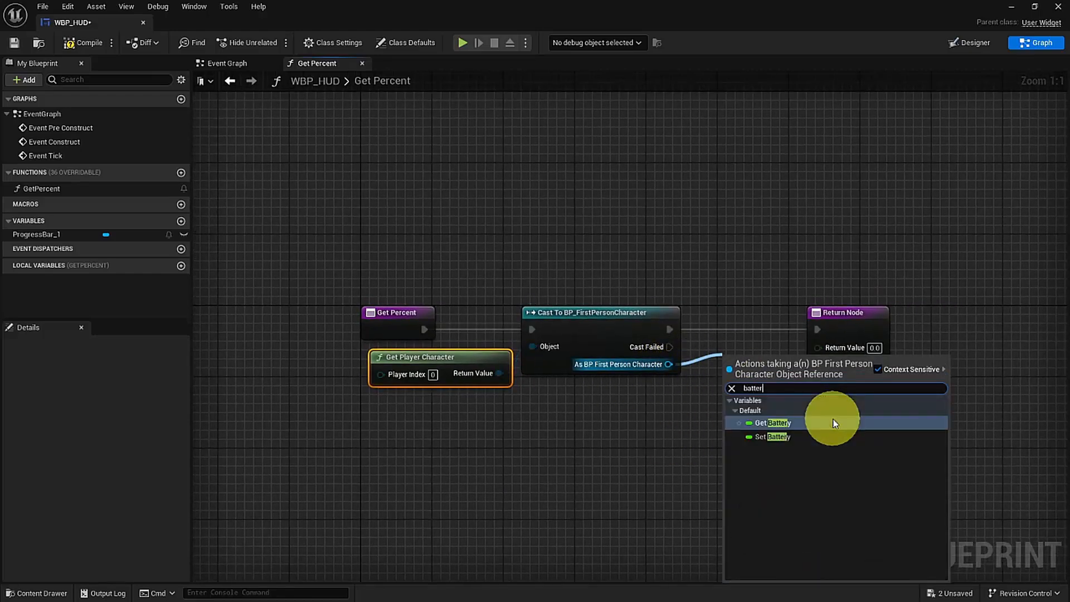
{"action": "left_click", "coordinate": [819, 423]}
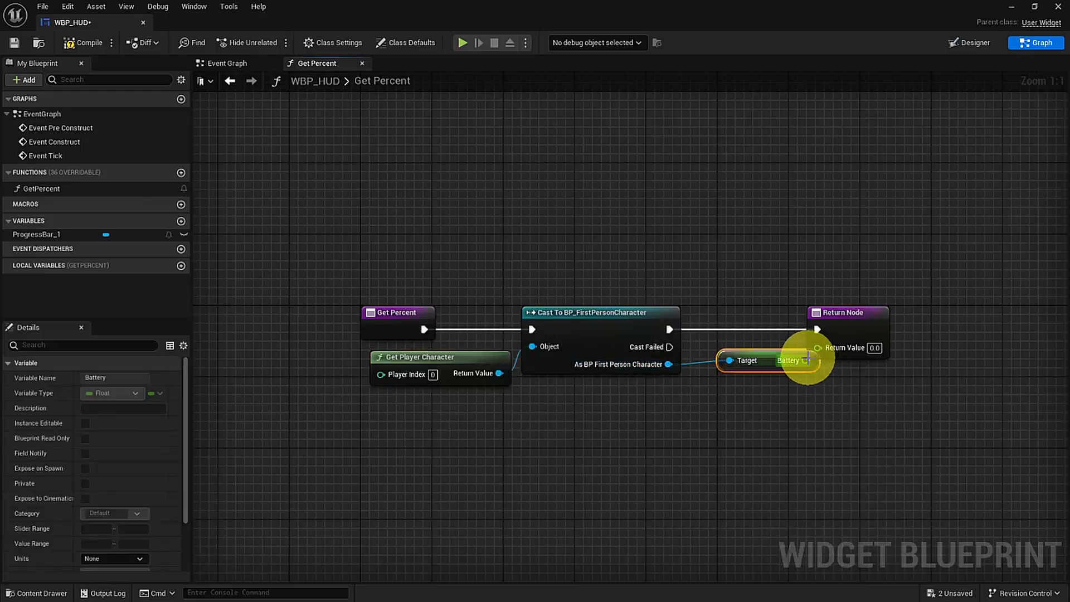
{"action": "left_click_drag", "start_coordinate": [808, 357], "coordinate": [819, 348]}
{"action": "left_click_drag", "start_coordinate": [851, 313], "coordinate": [885, 314]}
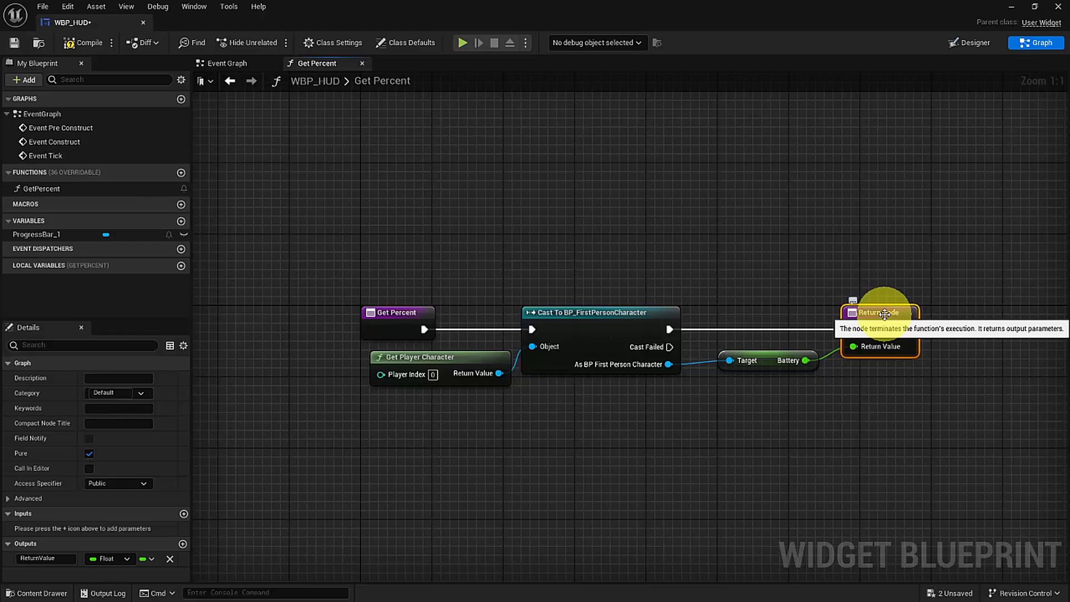
{"action": "key", "text": "ctrl+s"}
{"action": "left_click", "coordinate": [84, 43]}
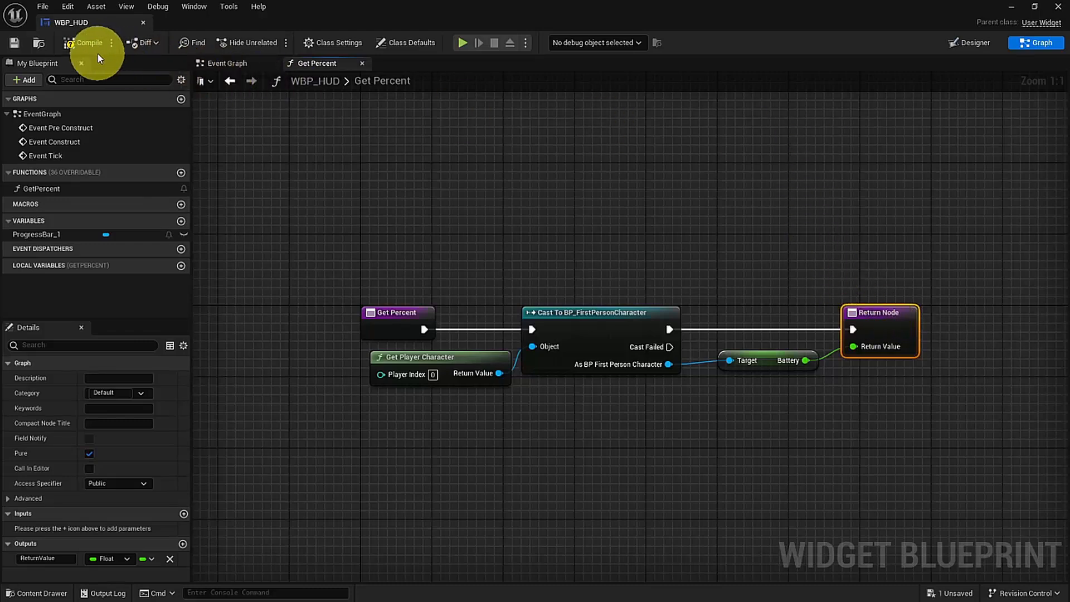
Return to the Main level and look through its World Settings for the Game Mode options
{"action": "left_click", "coordinate": [1012, 10]}
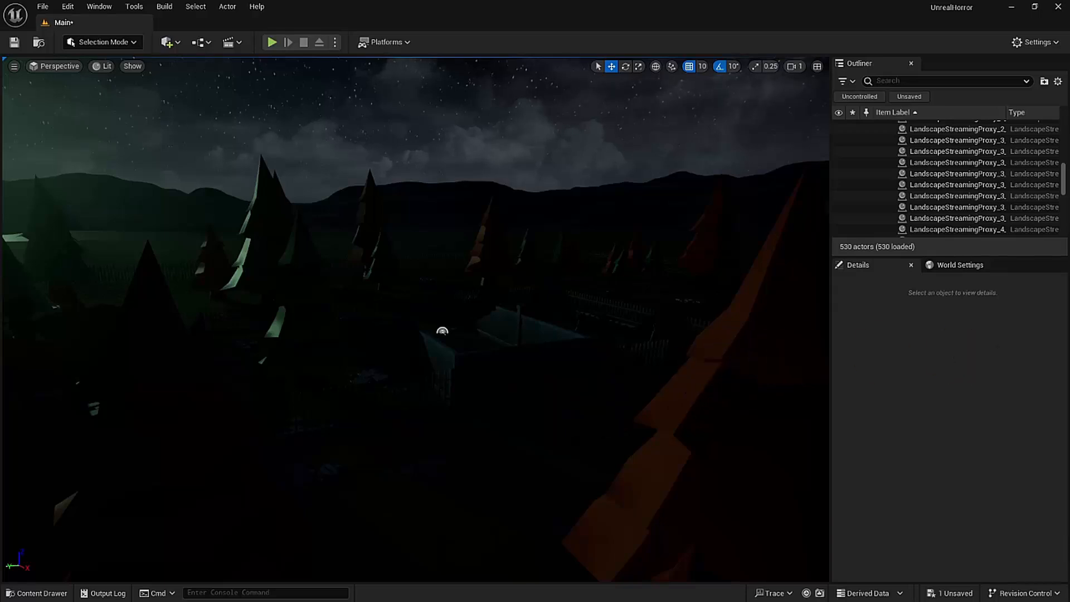
{"action": "key", "text": "ctrl+space"}
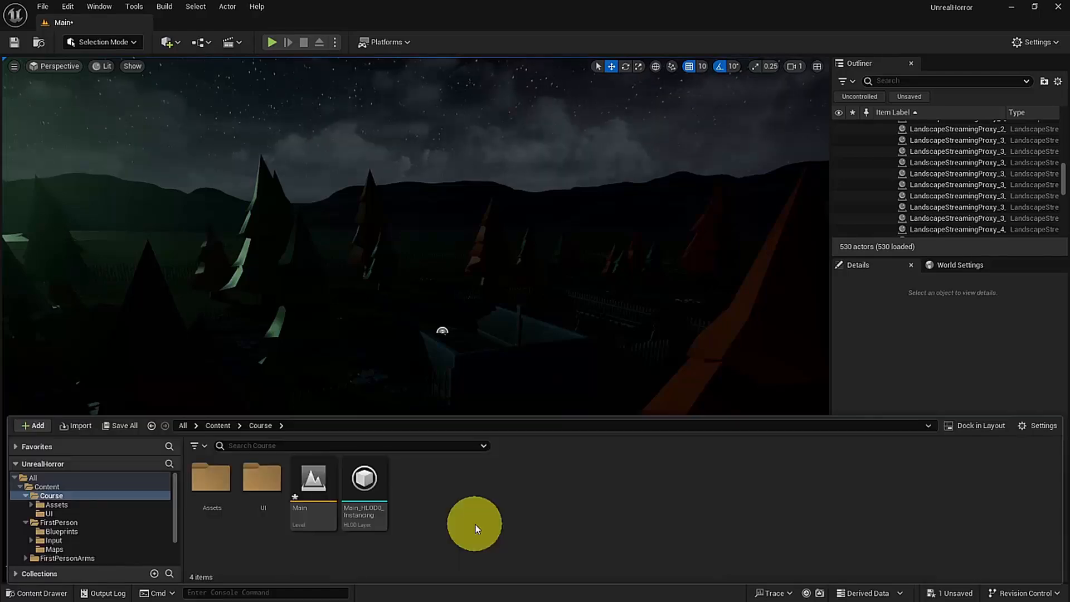
{"action": "left_click", "coordinate": [963, 268]}
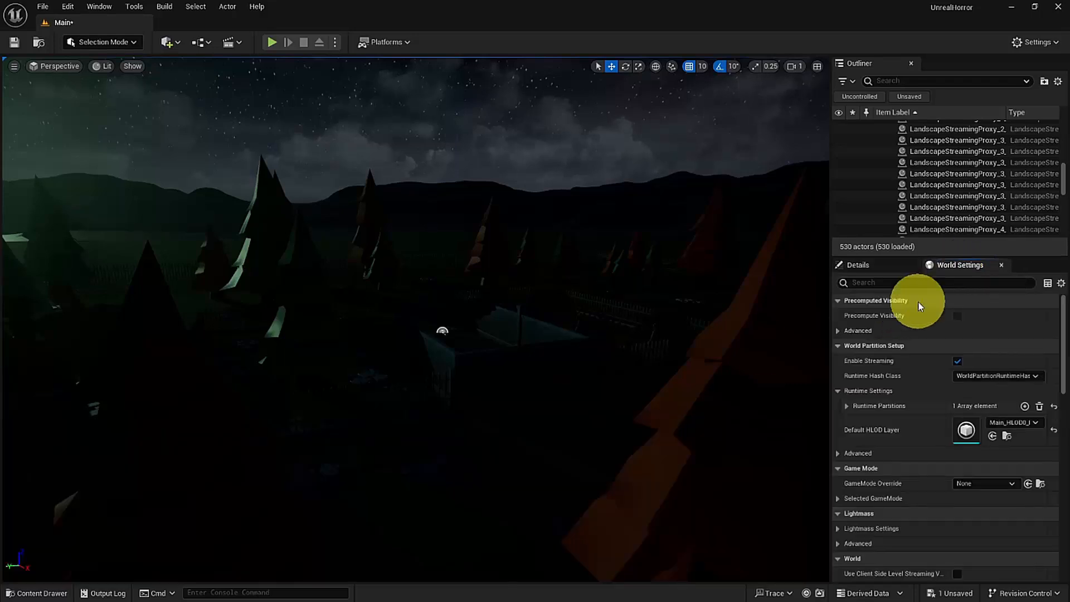
{"action": "left_click", "coordinate": [111, 10]}
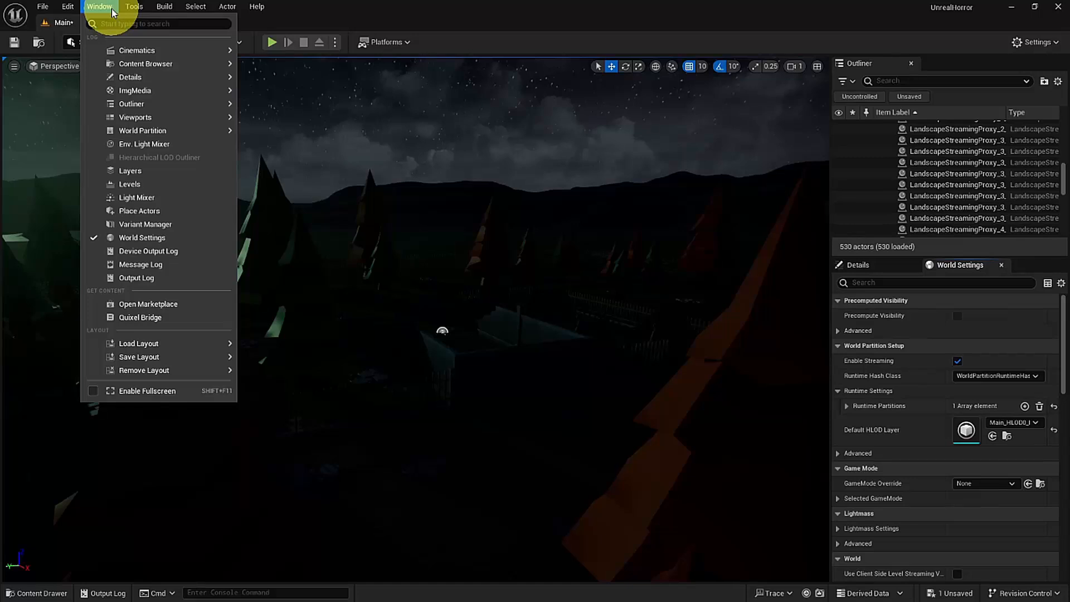
{"action": "left_click", "coordinate": [942, 267]}
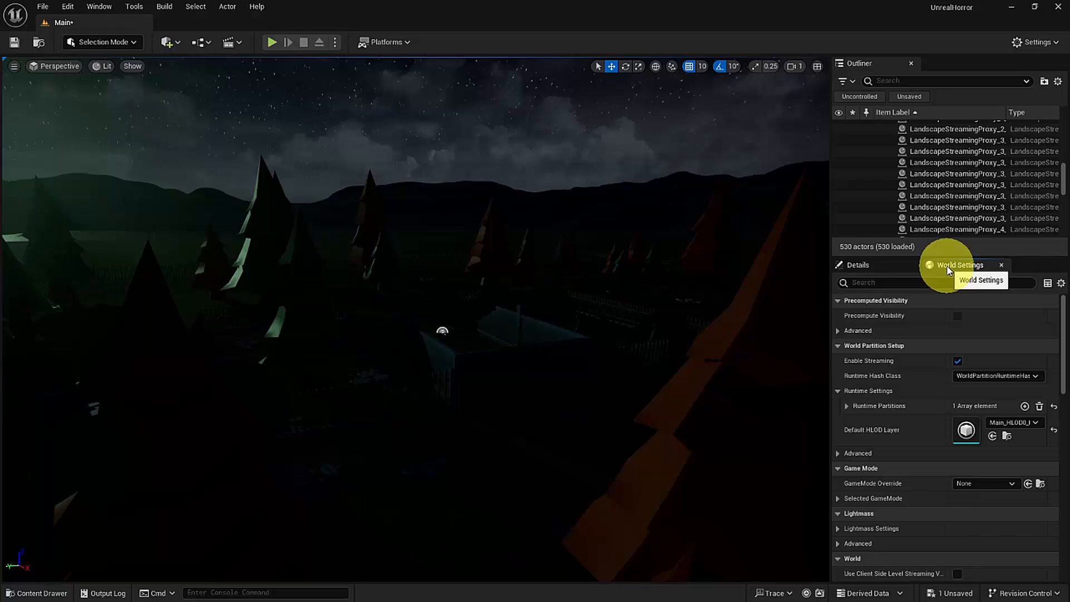
{"action": "scroll", "coordinate": [883, 446], "scroll_direction": "down", "scroll_amount": 5}
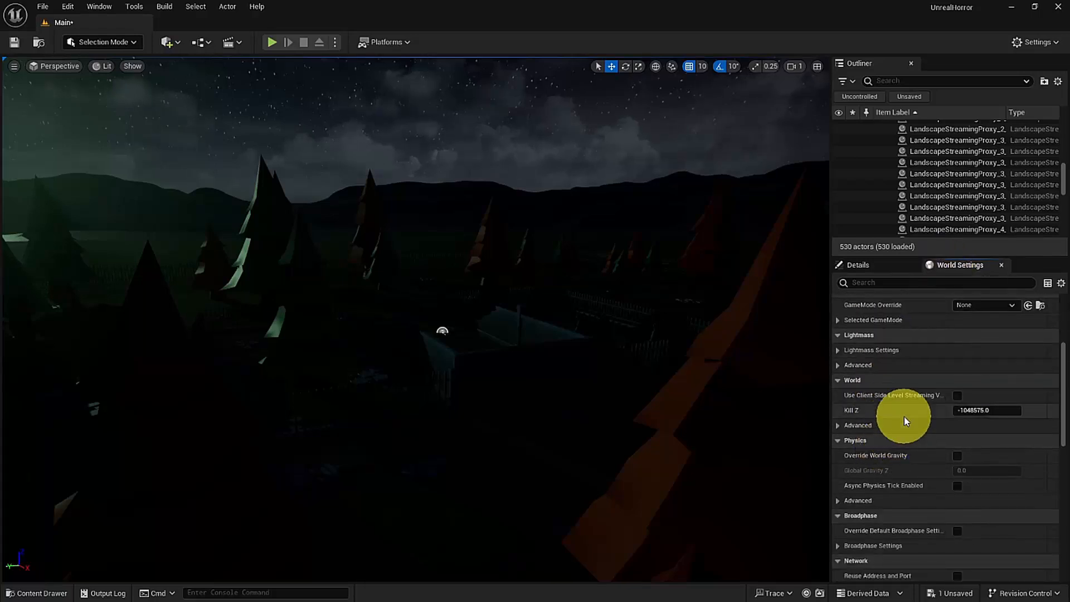
{"action": "scroll", "coordinate": [904, 417], "scroll_direction": "up", "scroll_amount": 2}
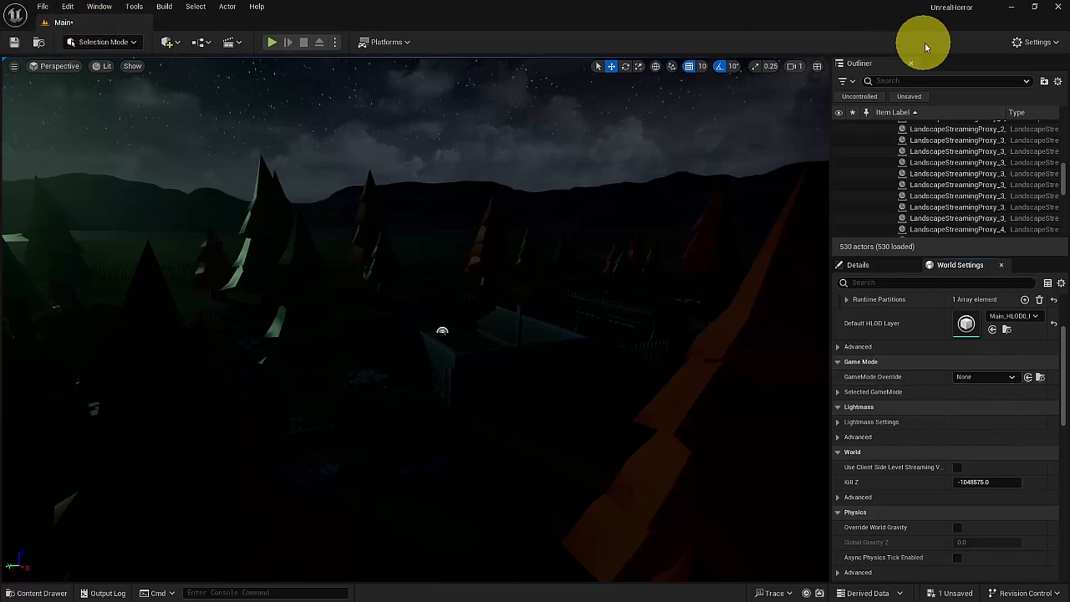
Open the project's Maps & Modes settings and locate the Default GameMode asset in the Content Browser
{"action": "left_click", "coordinate": [1035, 42]}
{"action": "left_click", "coordinate": [990, 103]}
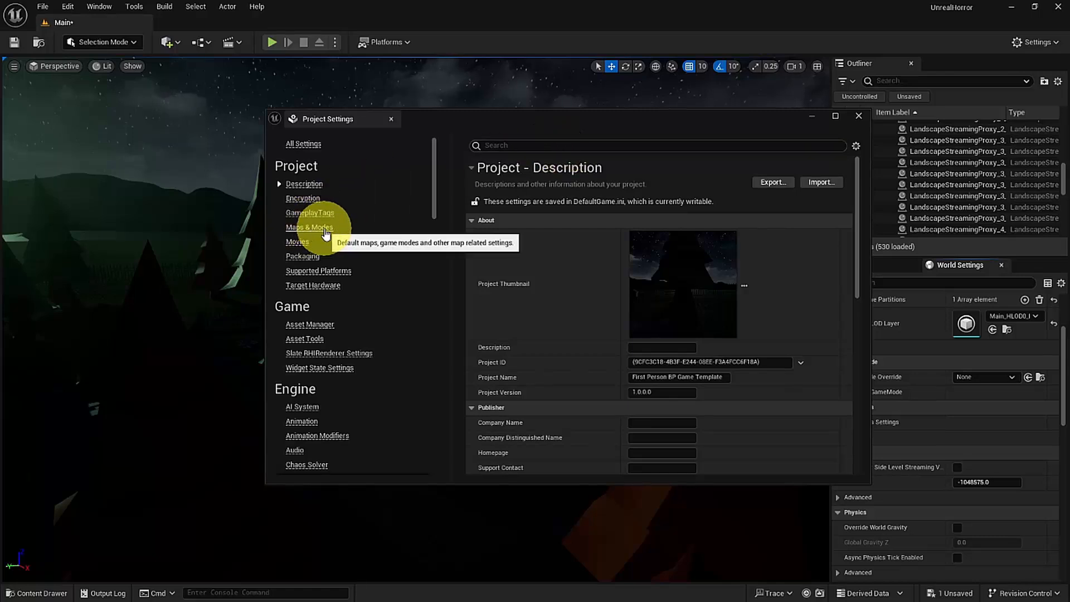
{"action": "left_click", "coordinate": [310, 228]}
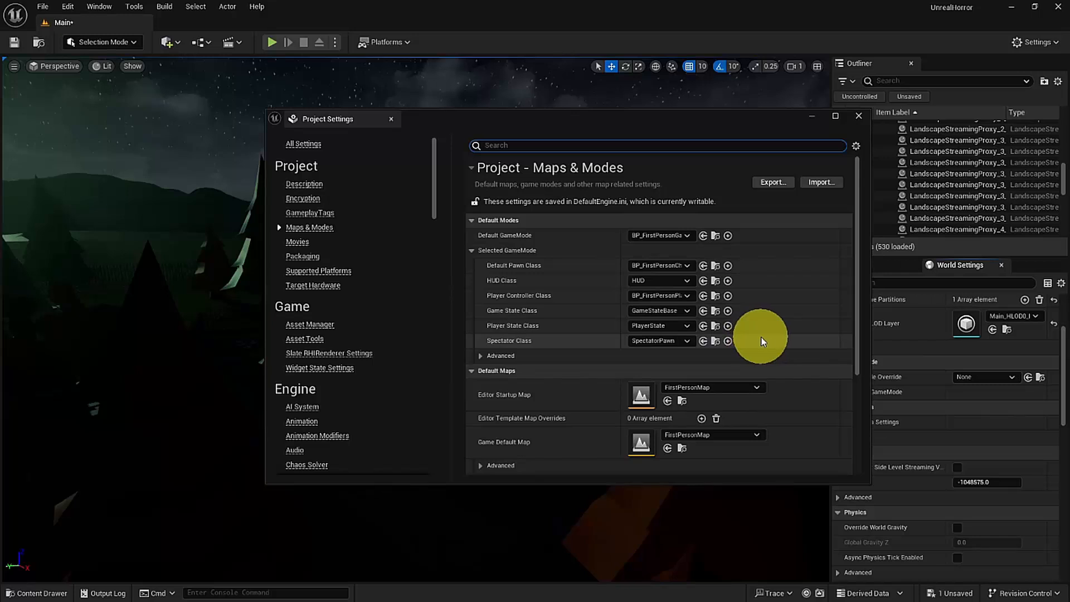
{"action": "left_click", "coordinate": [687, 236]}
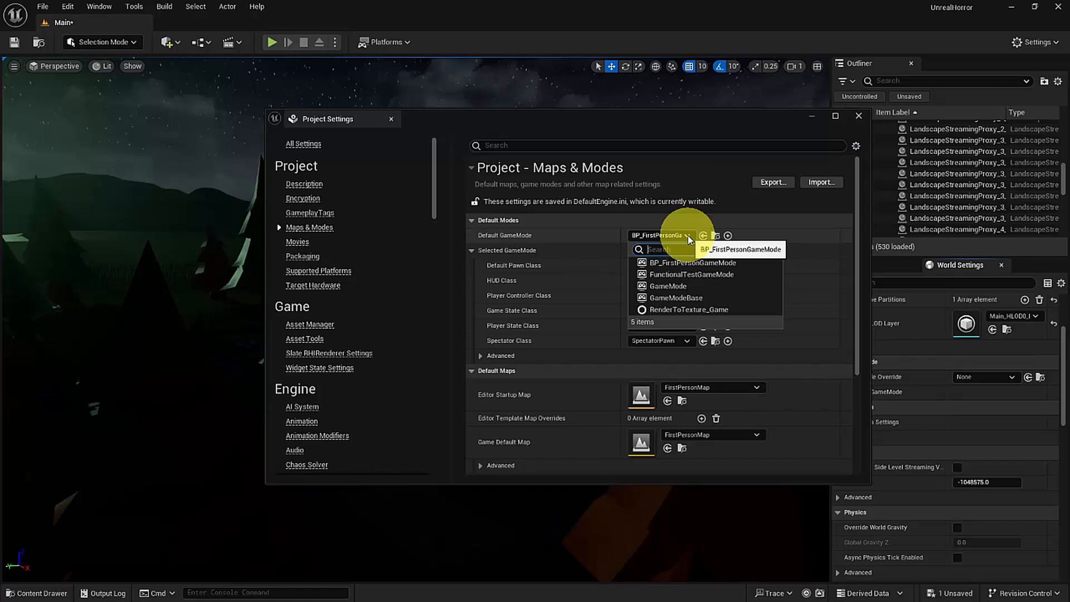
{"action": "left_click", "coordinate": [715, 235]}
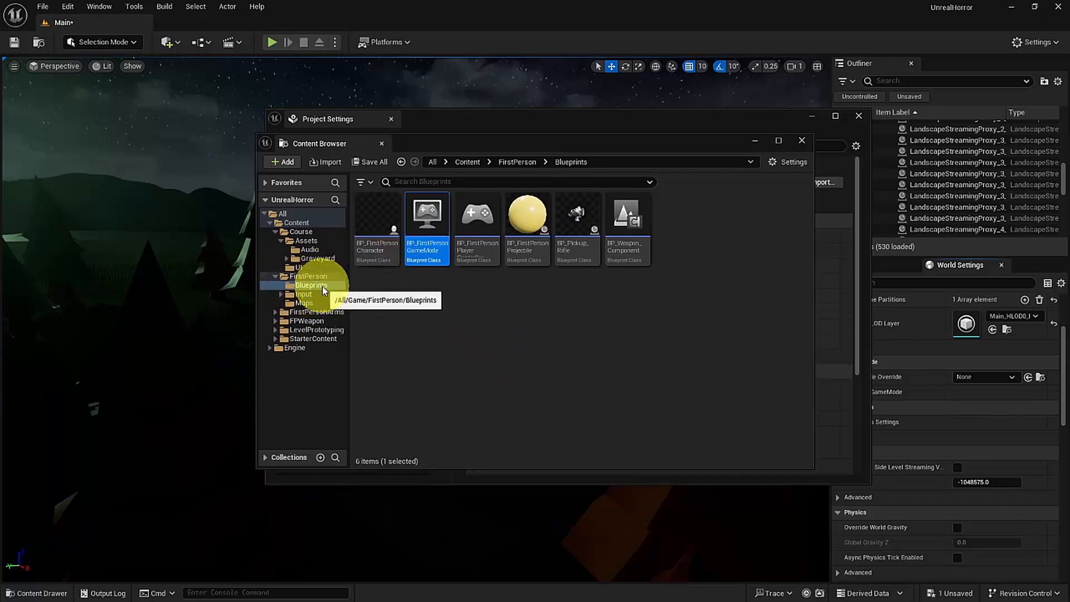
Open BP_FirstPersonGameMode, look over its class defaults, and switch it to the full Blueprint editor
{"action": "double_click", "coordinate": [428, 233]}
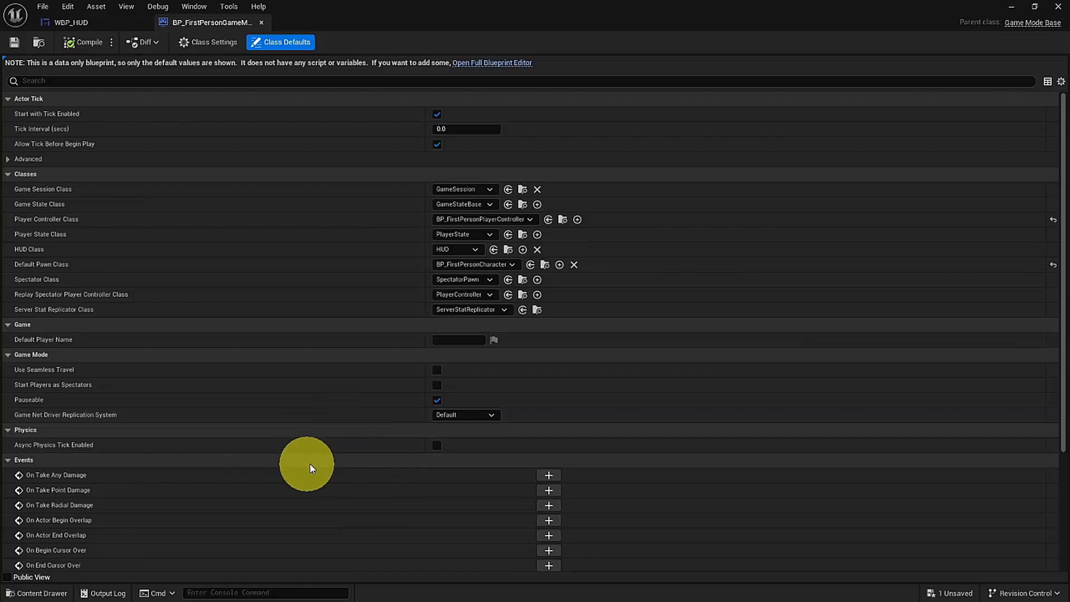
{"action": "scroll", "coordinate": [317, 461], "scroll_direction": "down", "scroll_amount": 3}
{"action": "scroll", "coordinate": [317, 462], "scroll_direction": "down", "scroll_amount": 3}
{"action": "scroll", "coordinate": [317, 461], "scroll_direction": "up", "scroll_amount": 6}
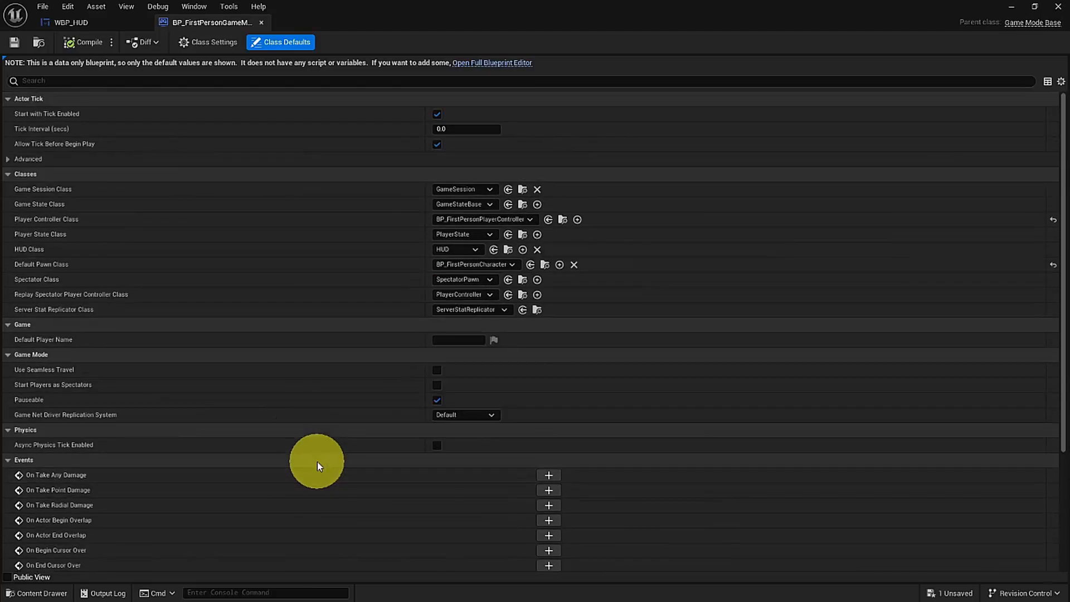
{"action": "left_click", "coordinate": [503, 63]}
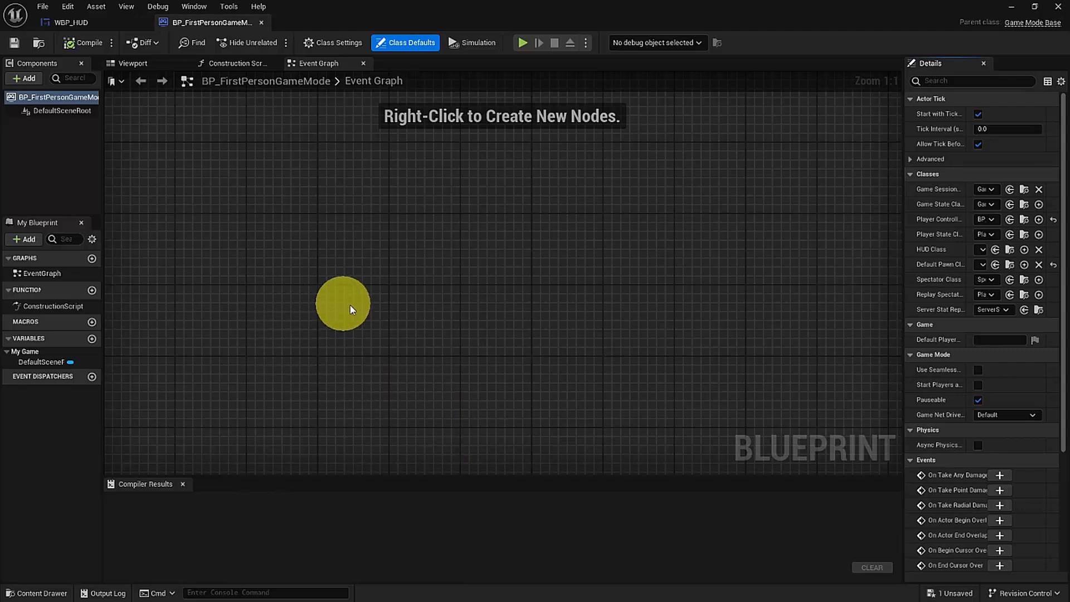
Add an Event BeginPlay node to the Event Graph of BP_FirstPersonGameMode
{"action": "scroll", "coordinate": [382, 330], "scroll_direction": "down", "scroll_amount": 5}
{"action": "scroll", "coordinate": [383, 338], "scroll_direction": "up", "scroll_amount": 3}
{"action": "right_click", "coordinate": [347, 231]}
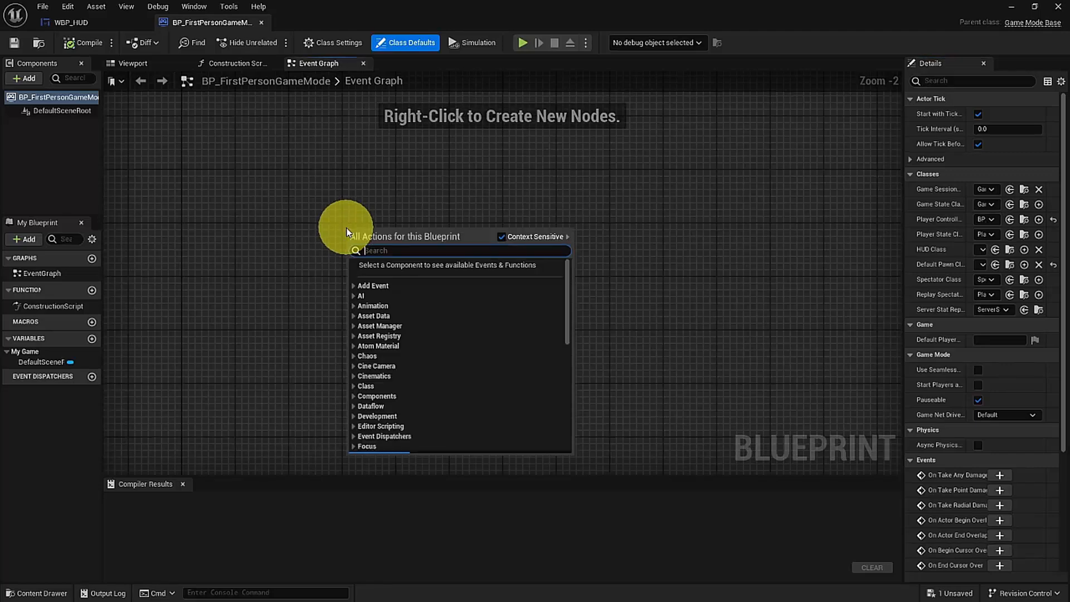
{"action": "type", "text": "event b"}
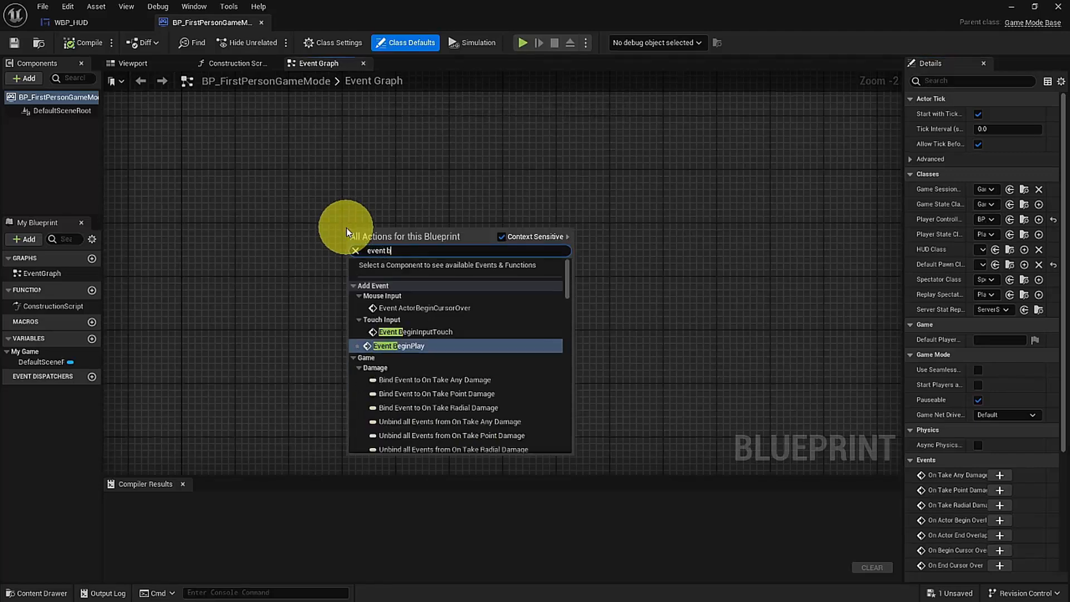
{"action": "type", "text": "egin"}
{"action": "key", "text": "Return"}
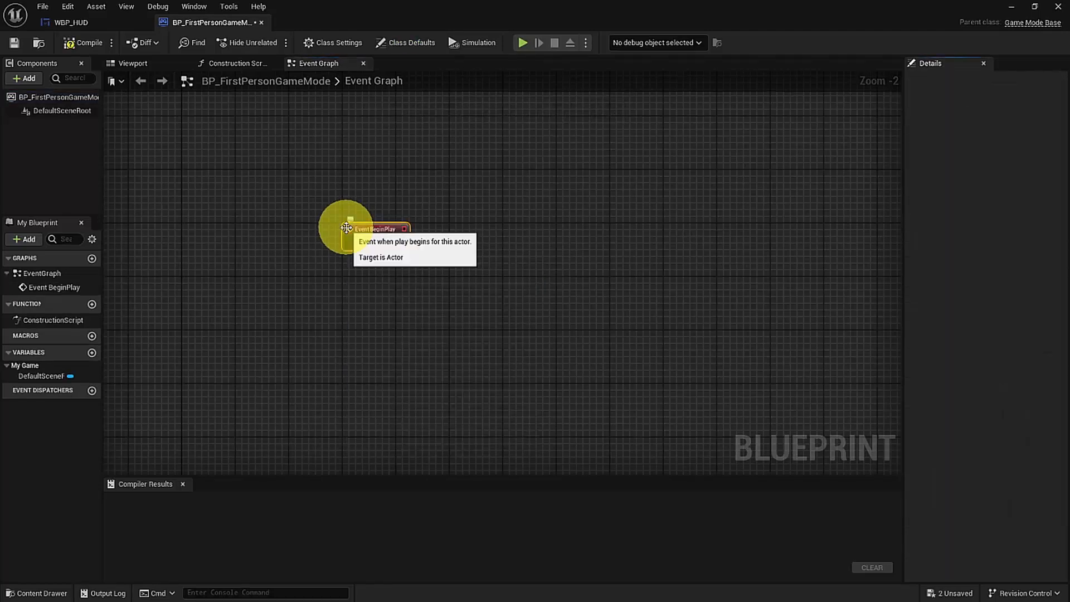
Add a Create Widget node driven by Event BeginPlay's execution output
{"action": "scroll", "coordinate": [346, 222], "scroll_direction": "up", "scroll_amount": 2}
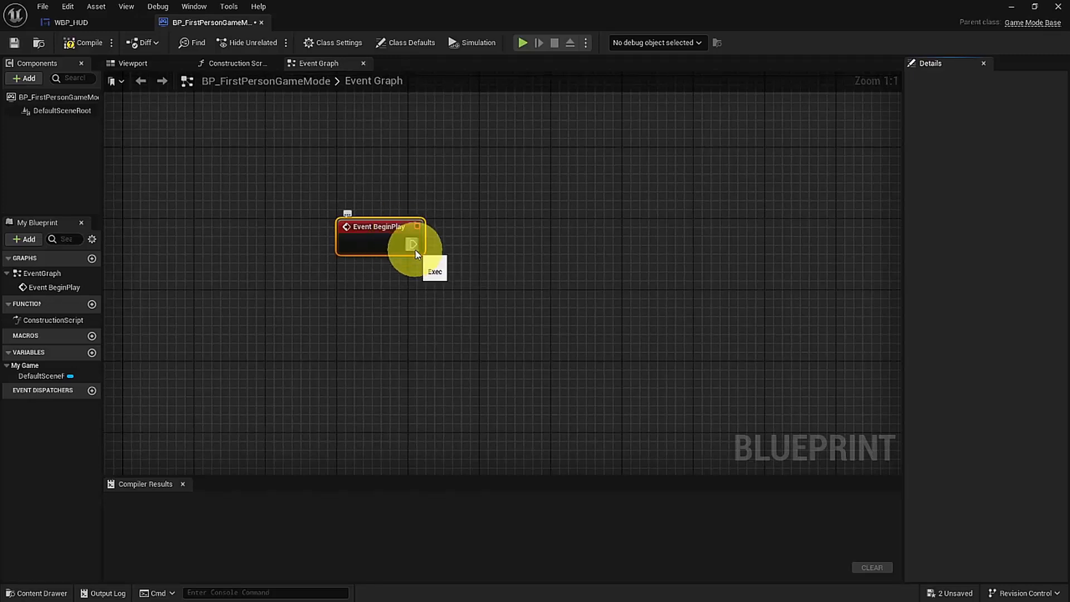
{"action": "left_click_drag", "start_coordinate": [413, 244], "coordinate": [532, 244]}
{"action": "type", "text": "create"}
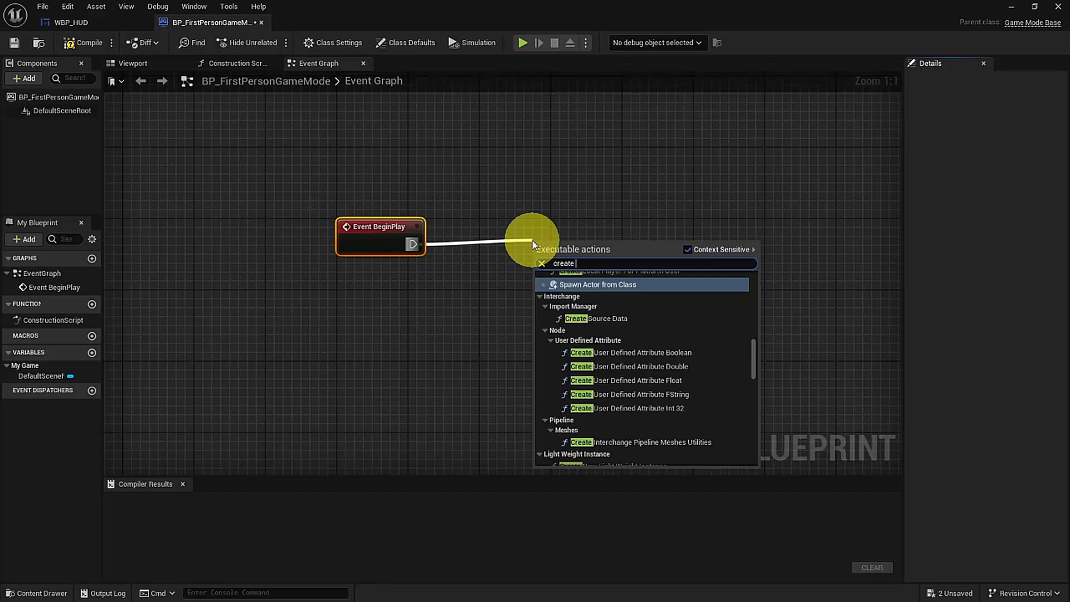
{"action": "type", "text": " WBP_"}
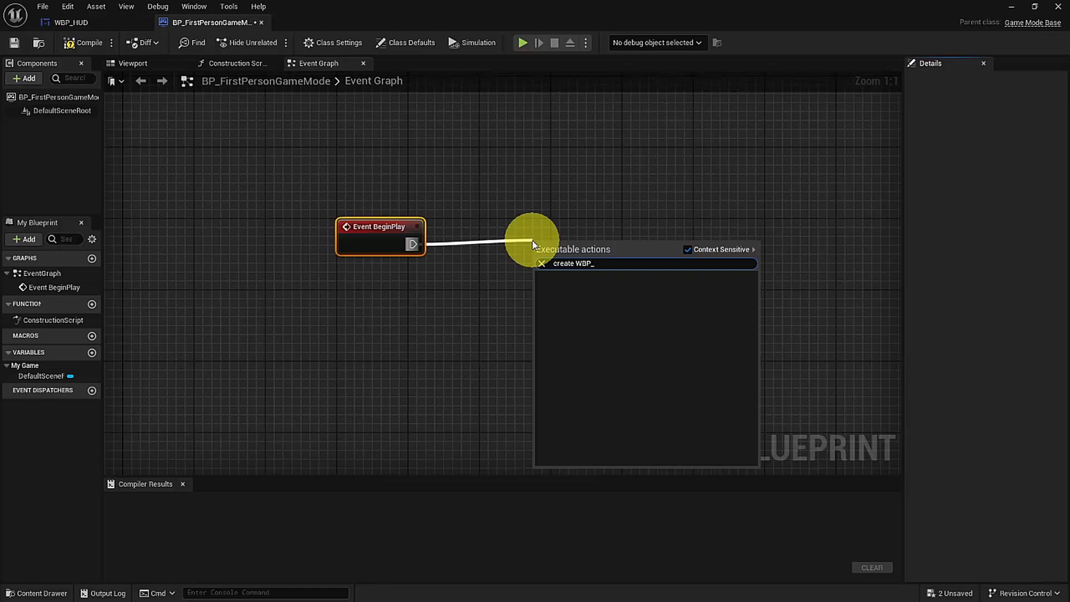
{"action": "key", "text": "BackSpace"}
{"action": "key", "text": "BackSpace"}
{"action": "key", "text": "BackSpace"}
{"action": "key", "text": "BackSpace"}
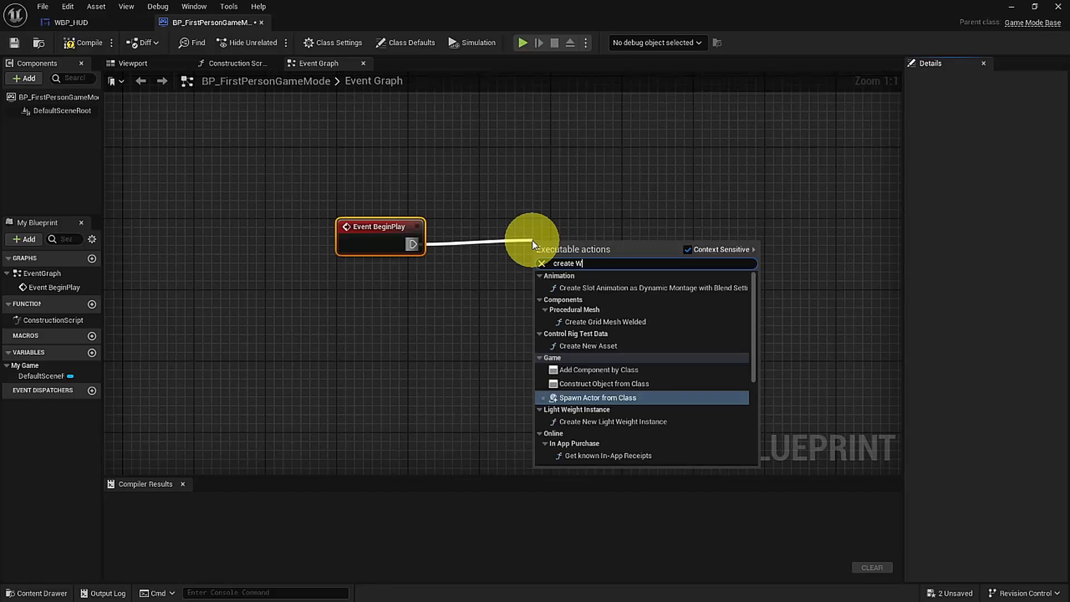
{"action": "type", "text": "widget"}
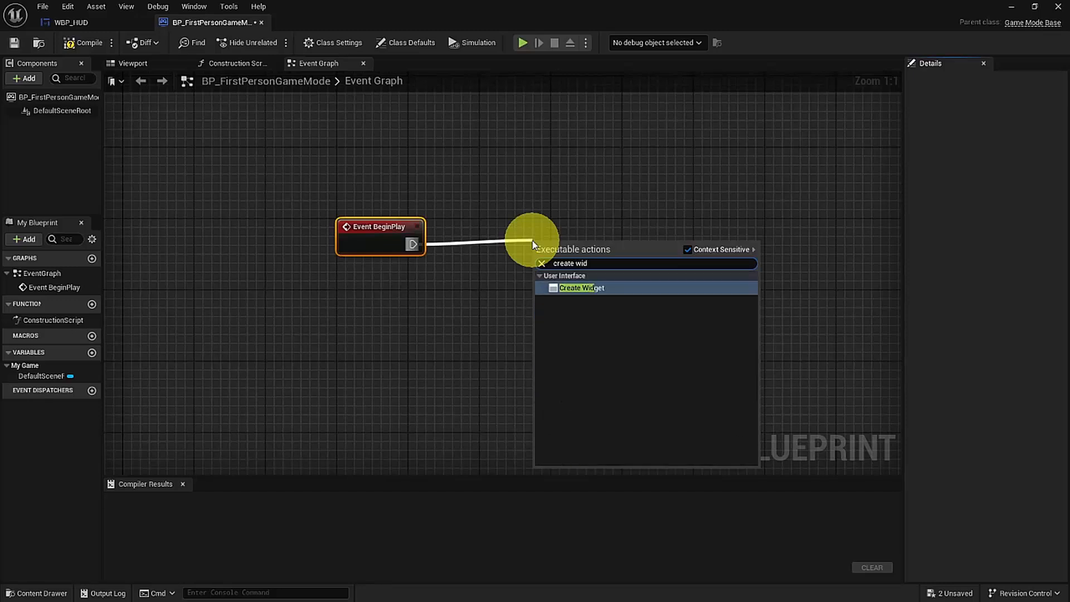
{"action": "key", "text": "Return"}
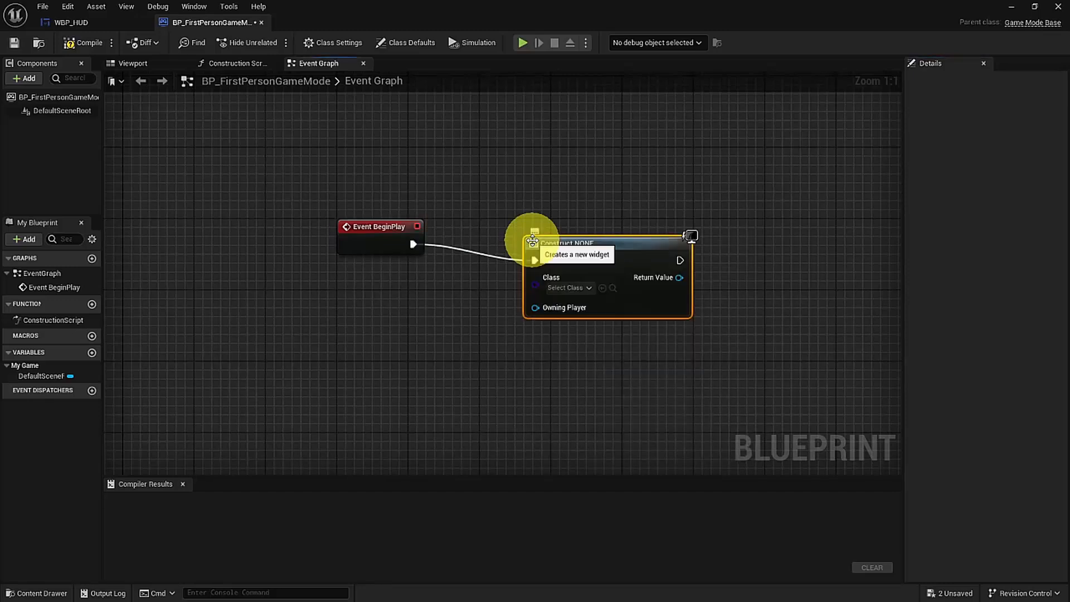
Set the Create Widget node's class to WBP_HUD and place the node closer to Event BeginPlay
{"action": "left_click", "coordinate": [569, 287]}
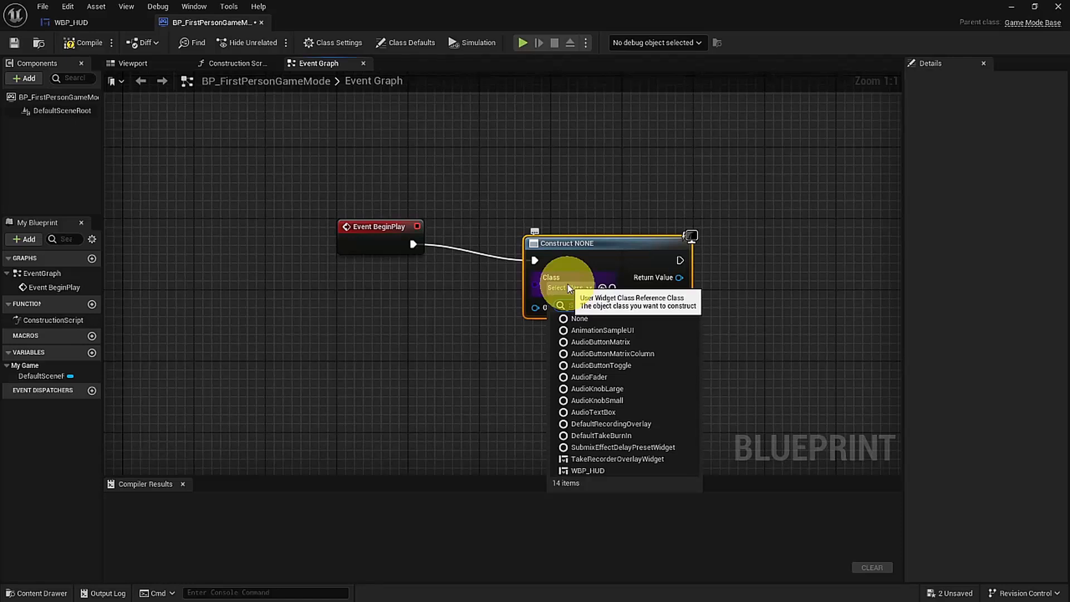
{"action": "left_click", "coordinate": [589, 472]}
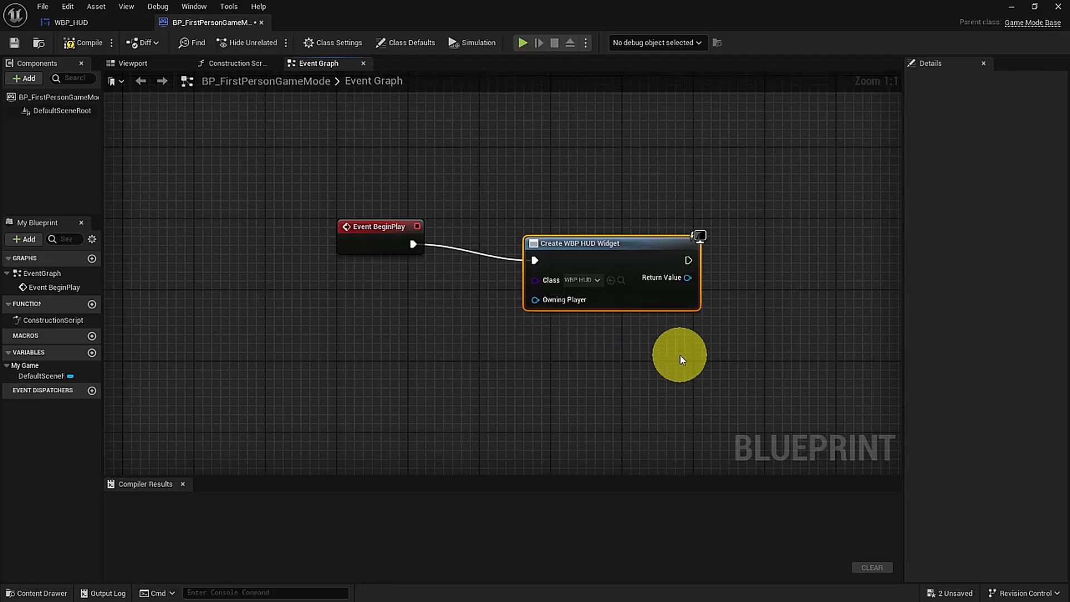
{"action": "right_click_drag", "start_coordinate": [683, 355], "coordinate": [539, 348]}
{"action": "left_click_drag", "start_coordinate": [504, 237], "coordinate": [450, 223]}
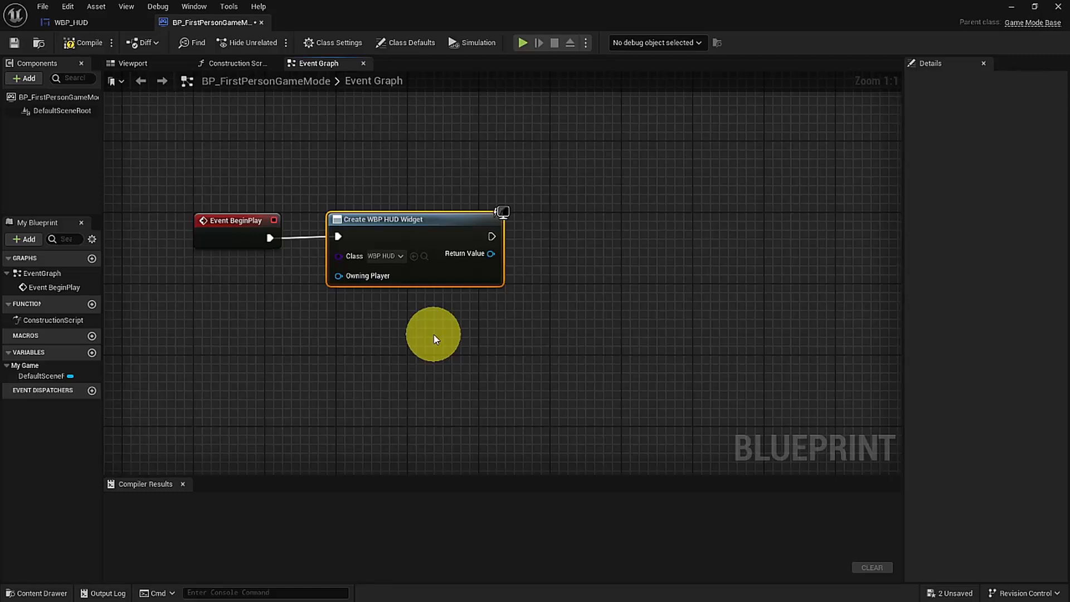
Chain an Add to Viewport node after Create WBP HUD Widget, wire Return Value into Target, and save the blueprint
{"action": "left_click_drag", "start_coordinate": [492, 237], "coordinate": [574, 241]}
{"action": "type", "text": "add"}
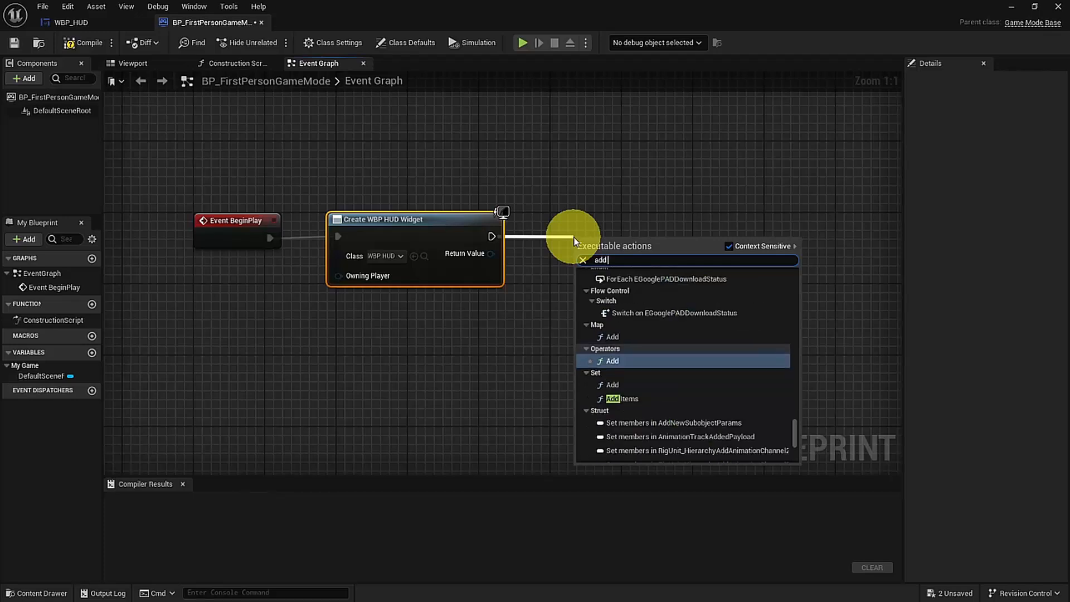
{"action": "type", "text": " to viewport"}
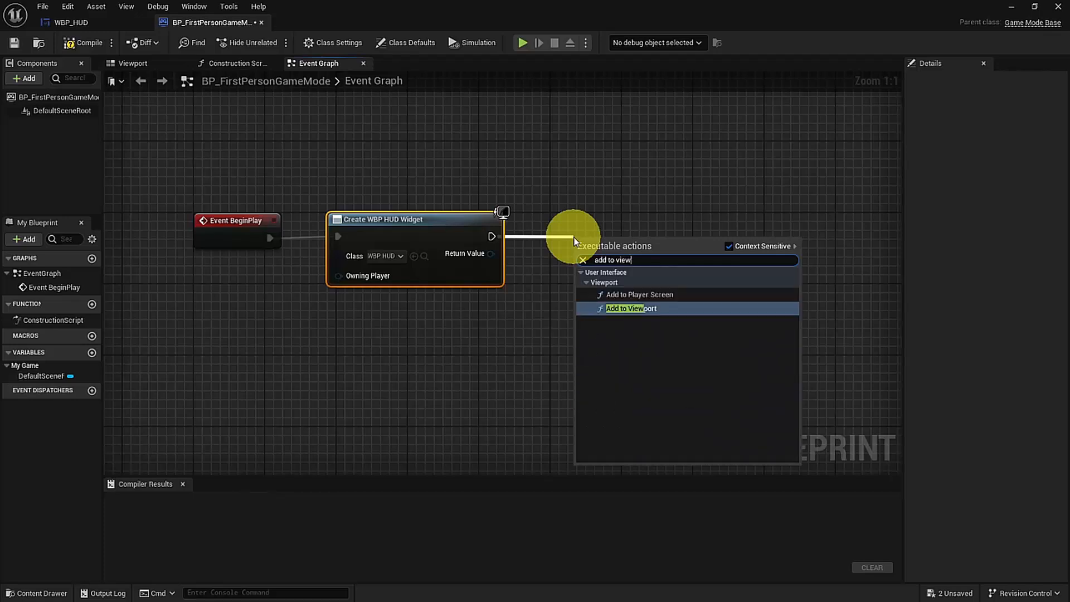
{"action": "key", "text": "Return"}
{"action": "left_click_drag", "start_coordinate": [574, 237], "coordinate": [613, 216]}
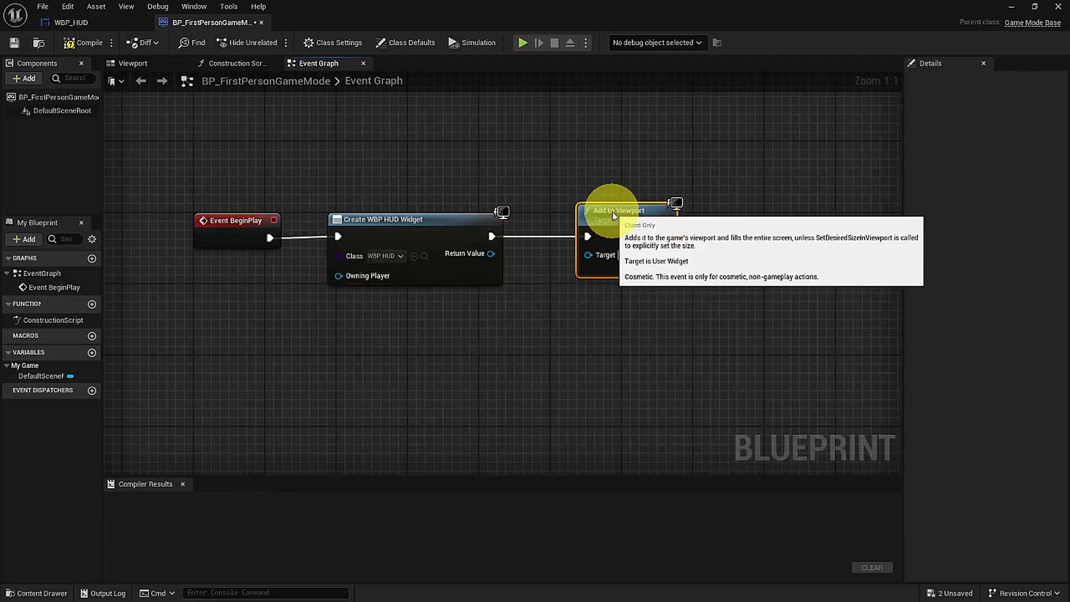
{"action": "left_click_drag", "start_coordinate": [491, 254], "coordinate": [595, 258]}
{"action": "key", "text": "ctrl+s"}
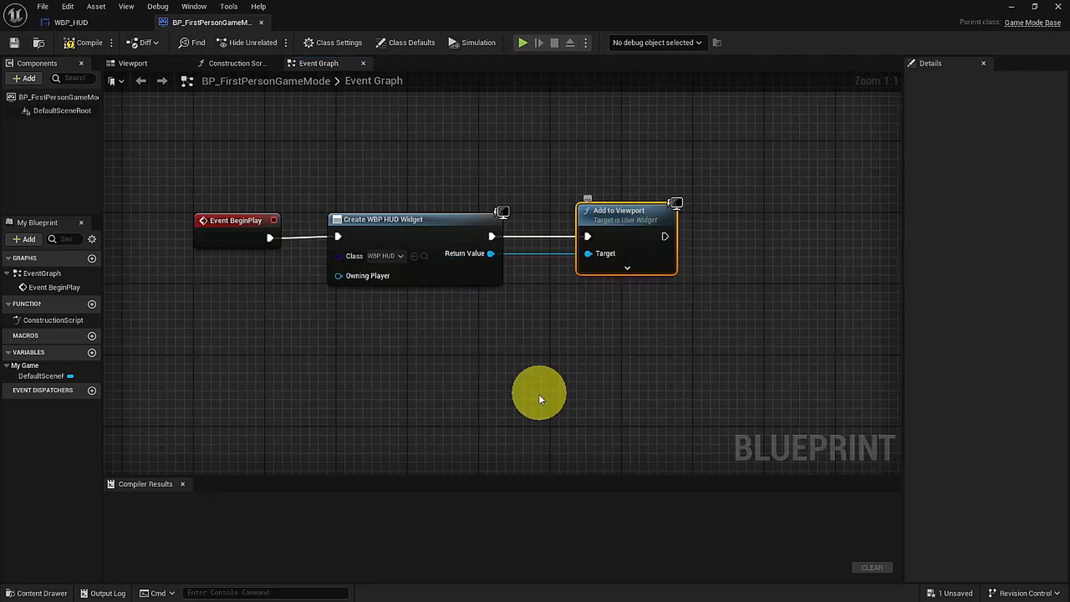
Return to the Main level and close the floating Content Browser and Project Settings windows
{"action": "left_click", "coordinate": [1012, 8]}
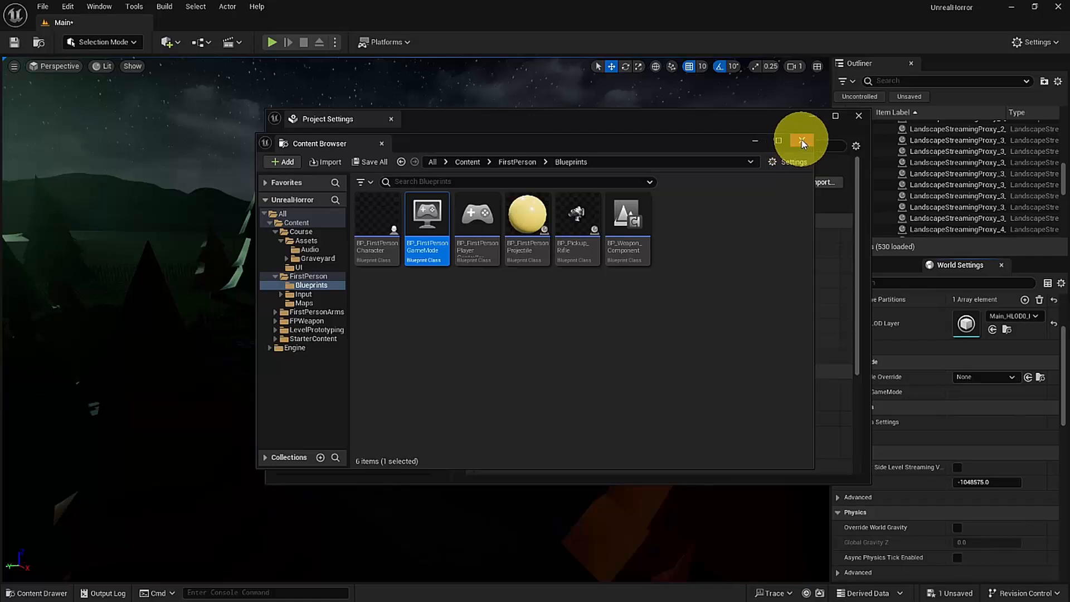
{"action": "mouse_move", "coordinate": [428, 241]}
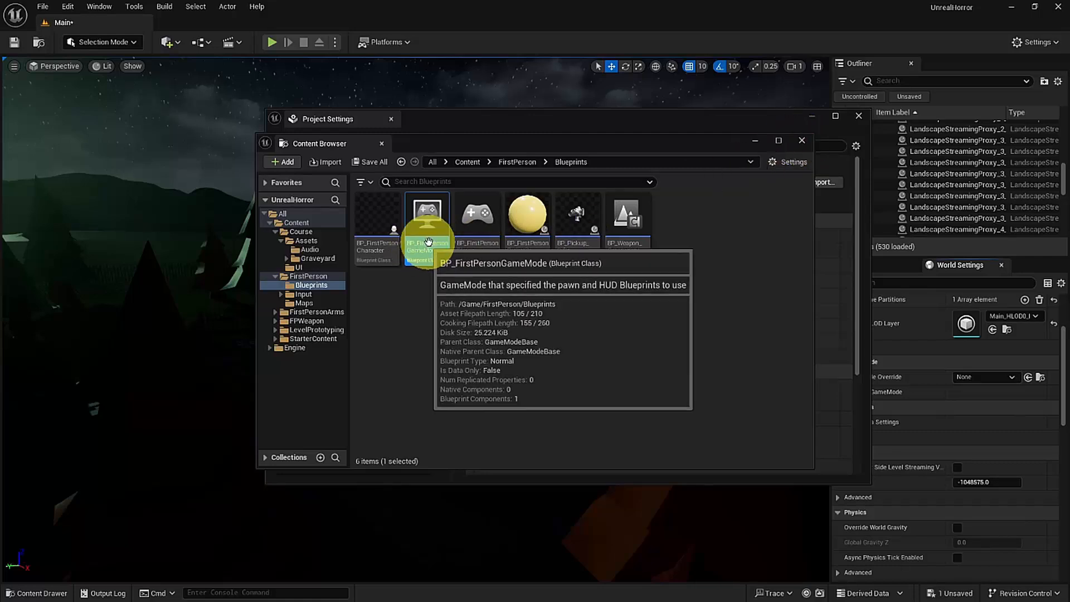
{"action": "left_click", "coordinate": [802, 141]}
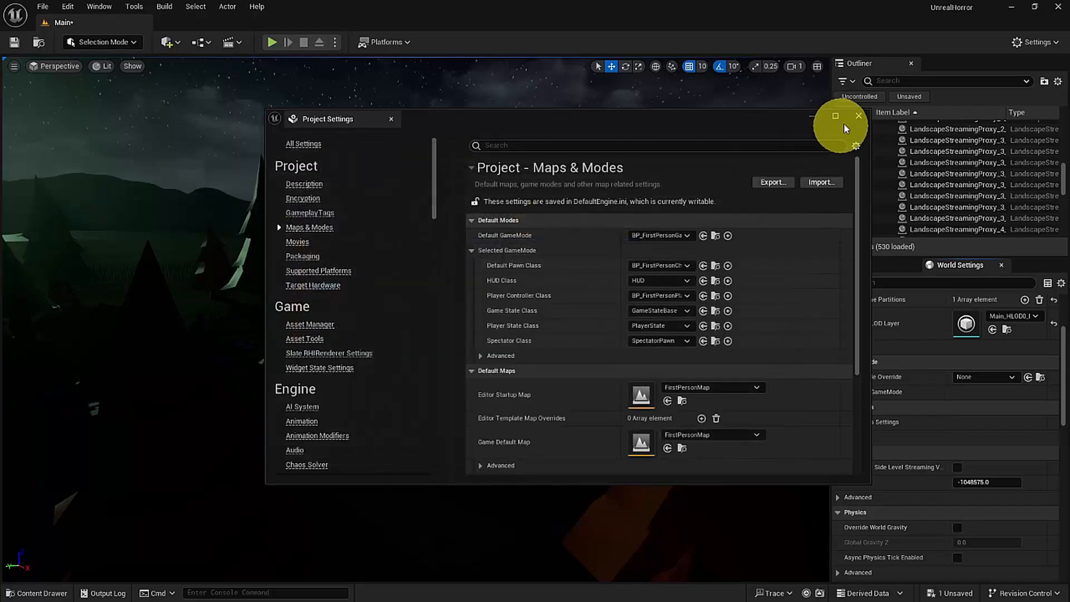
{"action": "left_click", "coordinate": [856, 117]}
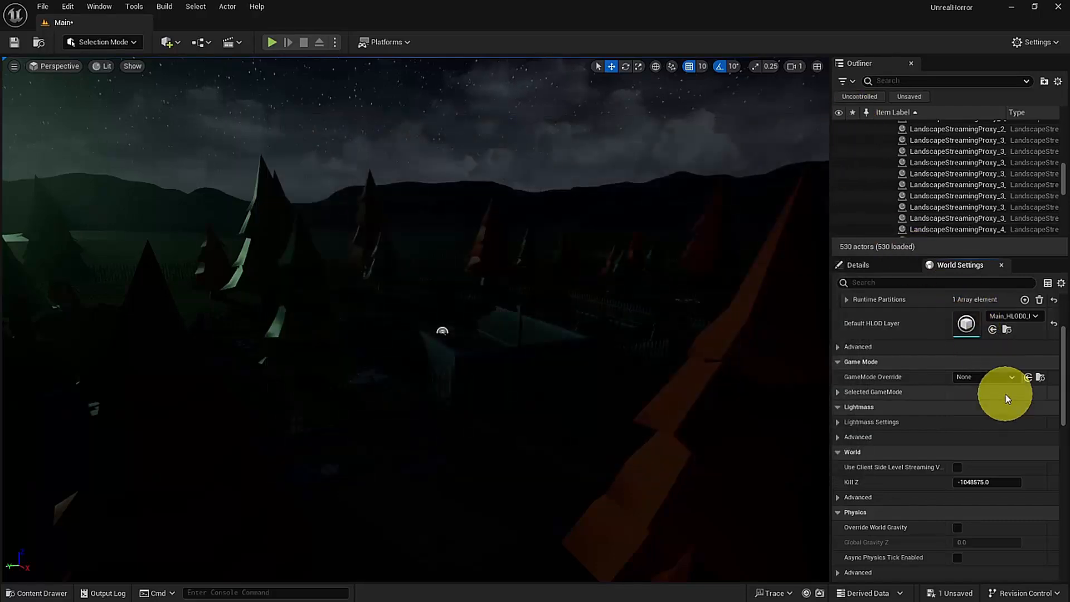
Look through the level's GameMode Override options without changing them, and go back to the Details view
{"action": "left_click", "coordinate": [1017, 381]}
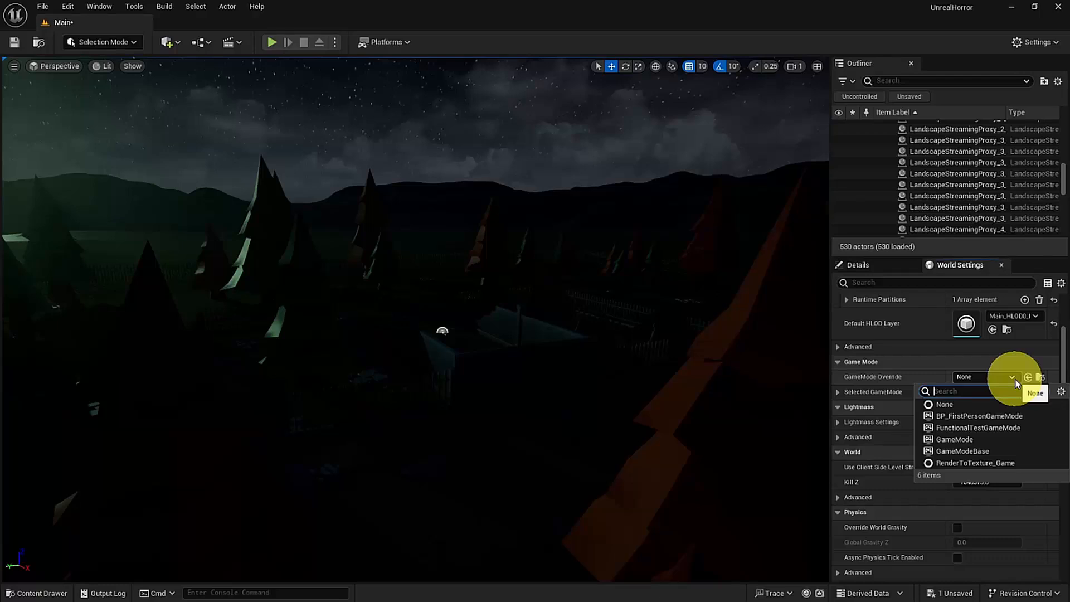
{"action": "left_click", "coordinate": [1011, 378]}
{"action": "left_click", "coordinate": [857, 266]}
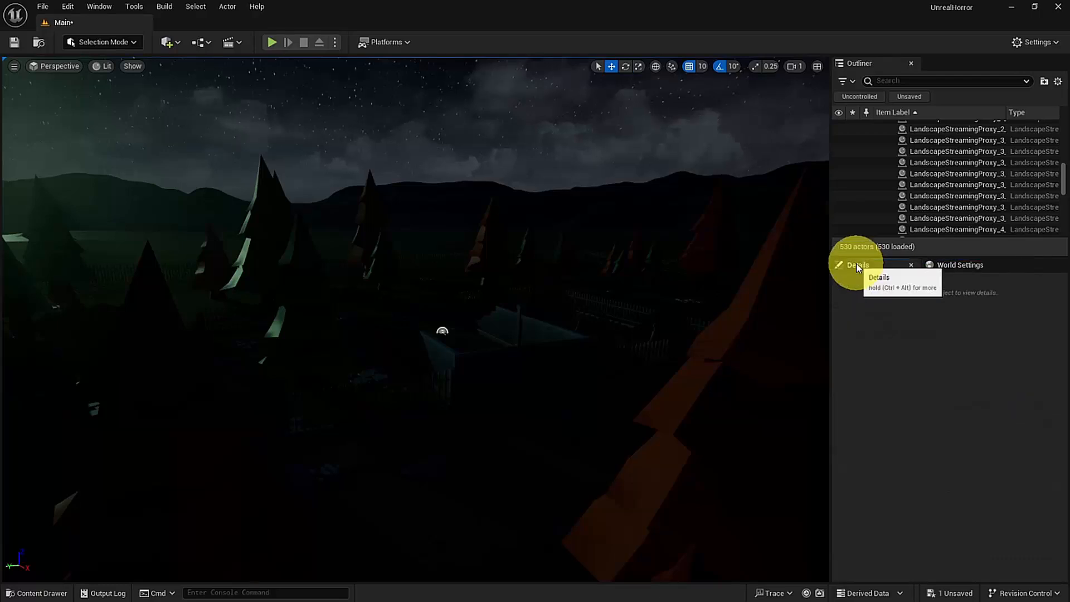
Play the level, walk through the graveyard toggling the flashlight to check the battery bar on the HUD, and stop playing
{"action": "left_click", "coordinate": [269, 45]}
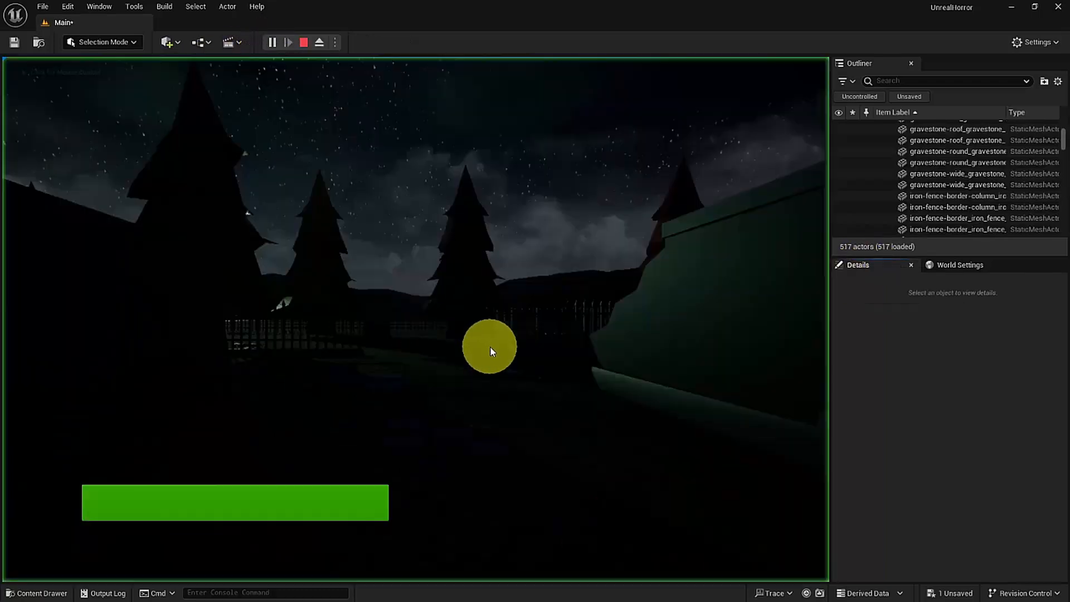
{"action": "left_click", "coordinate": [490, 348]}
{"action": "key", "text": "w"}
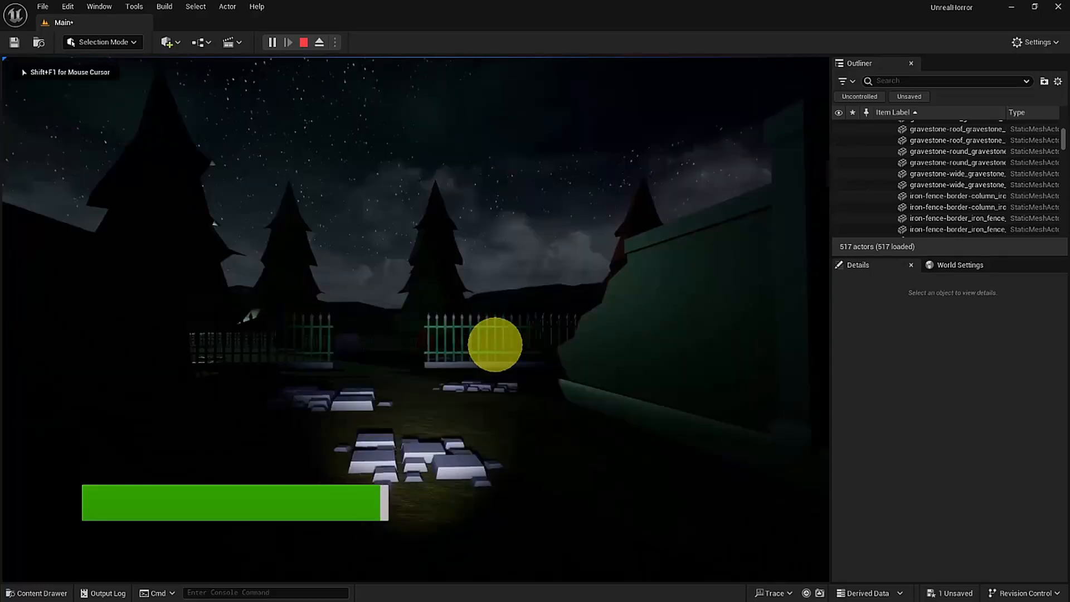
{"action": "key", "text": "w"}
{"action": "key", "text": "f"}
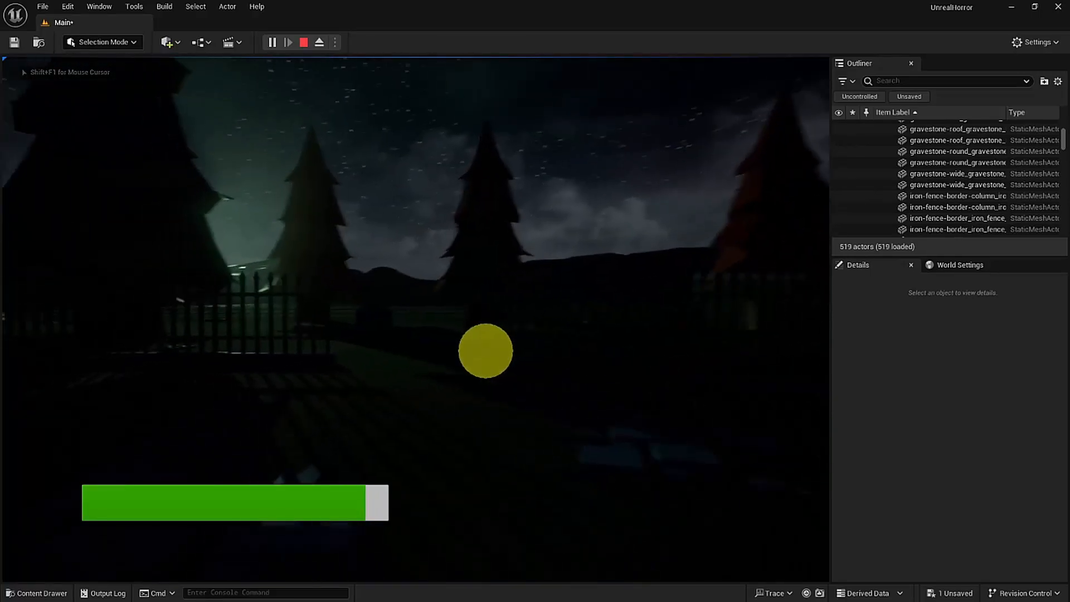
{"action": "key", "text": "f"}
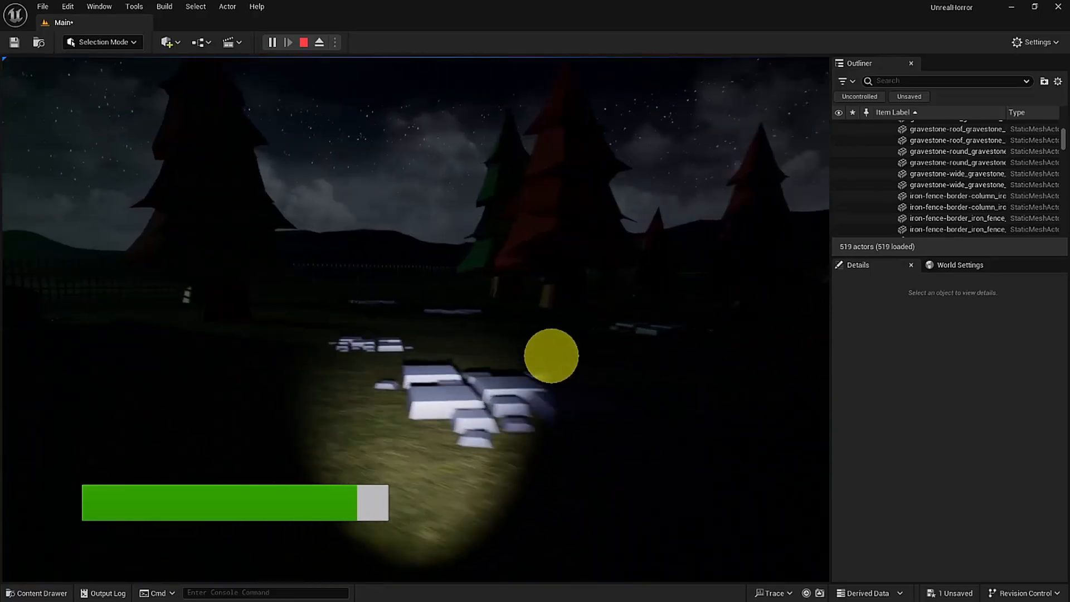
{"action": "key", "text": "w"}
{"action": "key", "text": "f"}
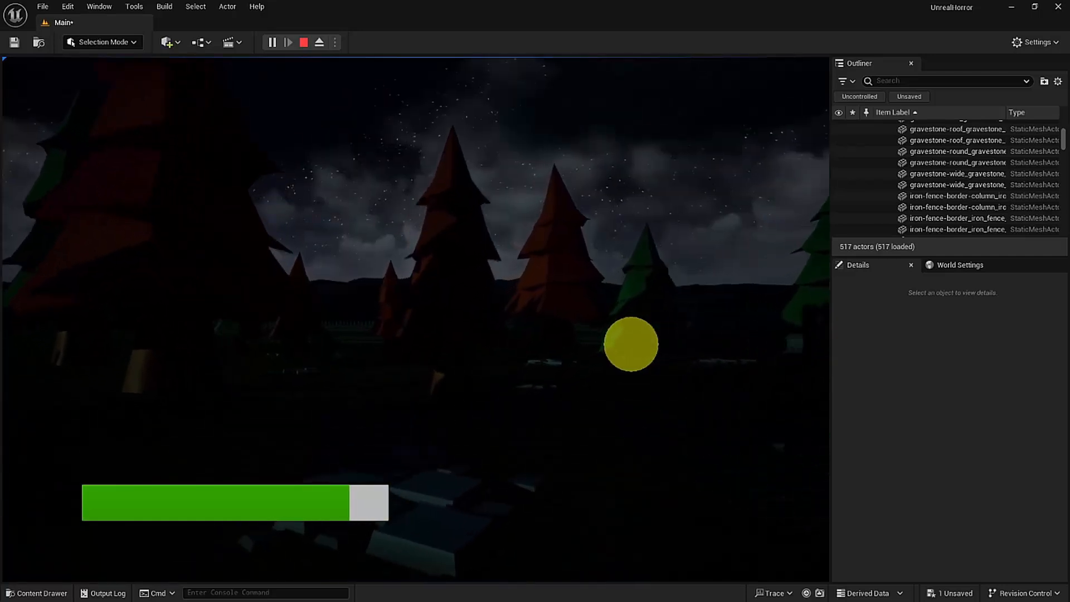
{"action": "key", "text": "f"}
{"action": "key", "text": "w"}
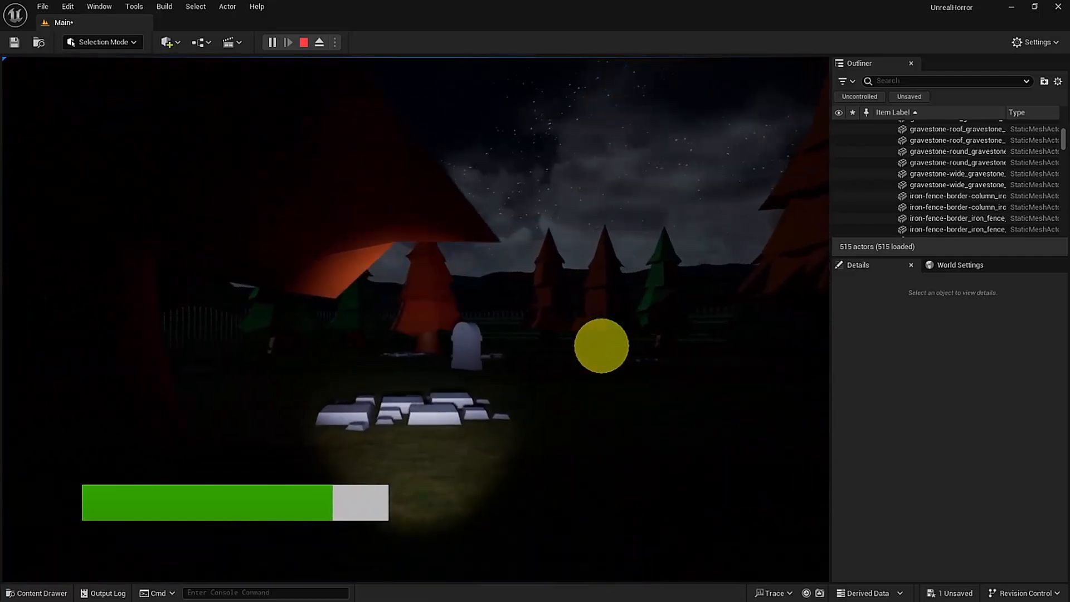
{"action": "key", "text": "w"}
{"action": "key", "text": "f"}
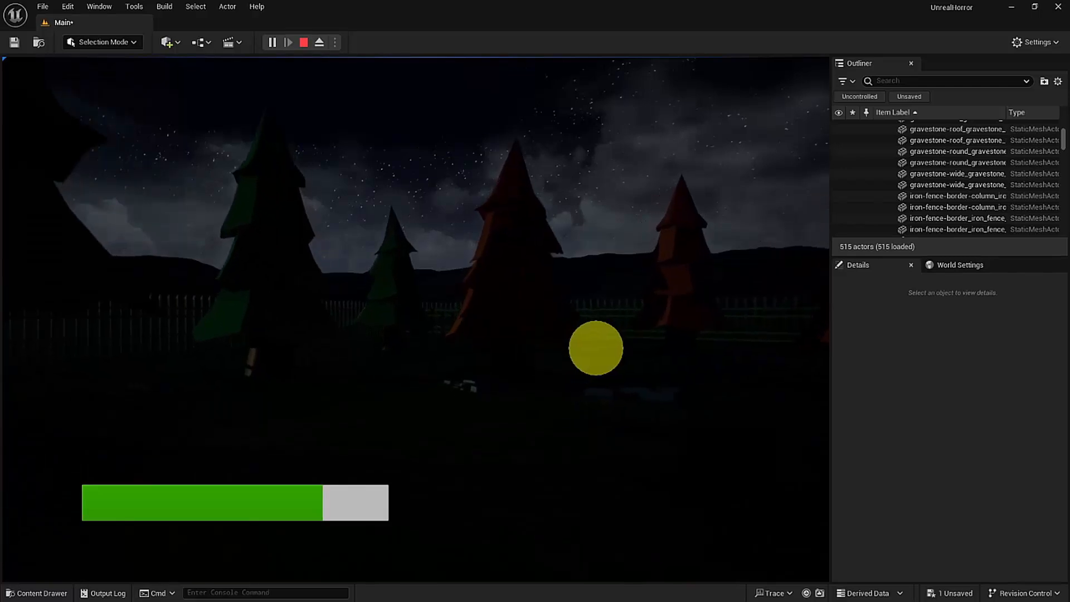
{"action": "key", "text": "f"}
{"action": "key", "text": "w"}
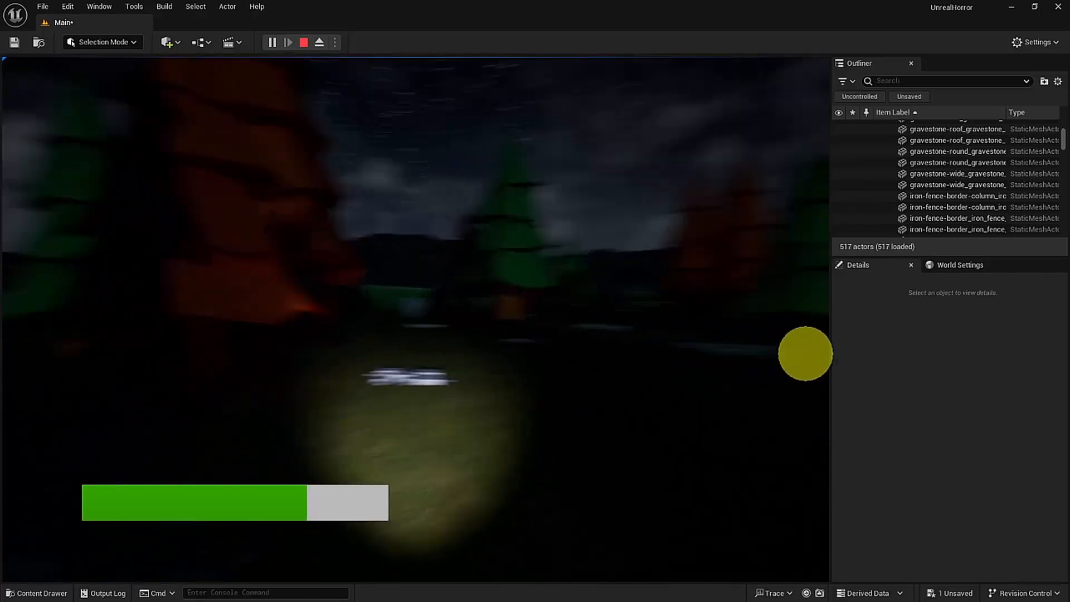
{"action": "key", "text": "w"}
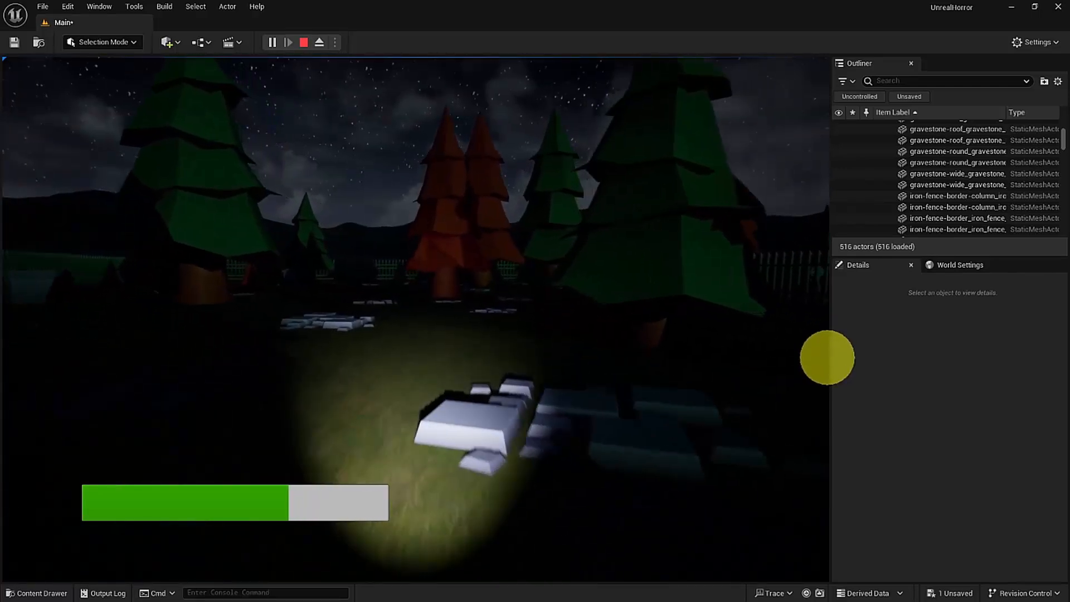
{"action": "key", "text": "w"}
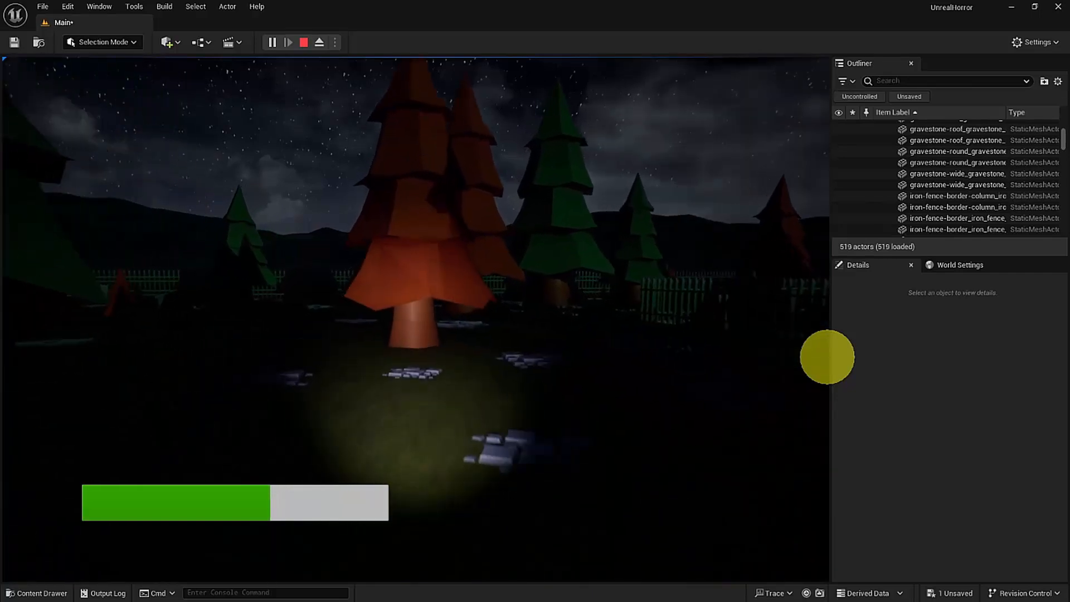
{"action": "key", "text": "w"}
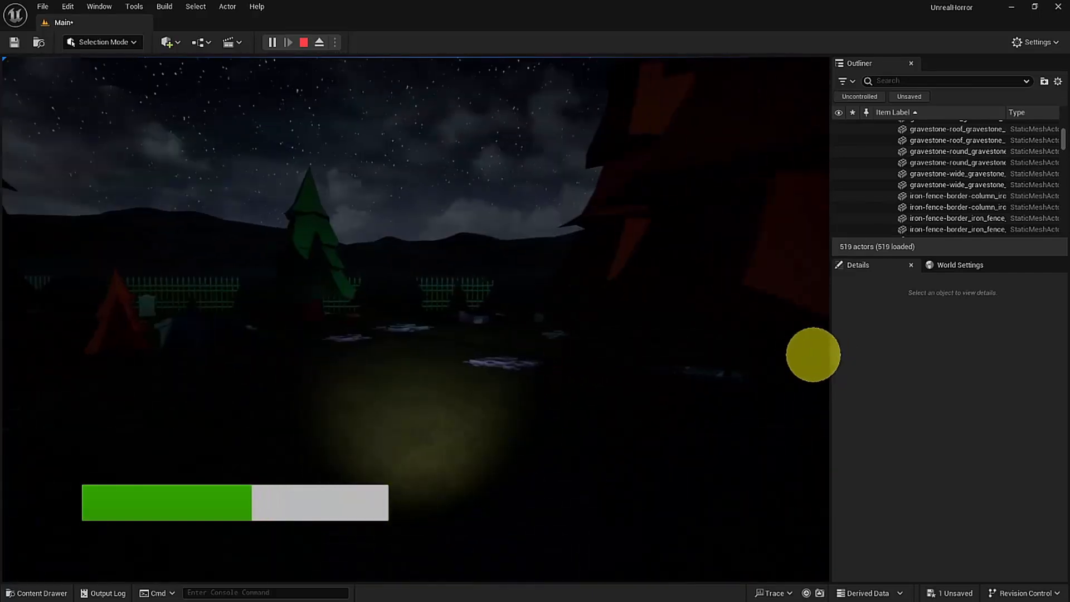
{"action": "key", "text": "w"}
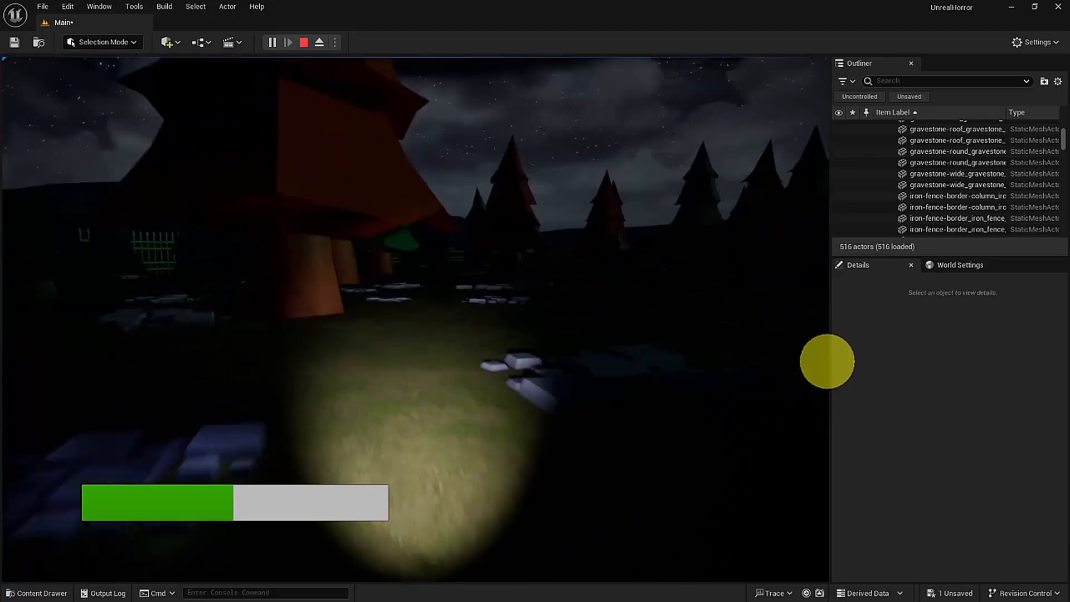
{"action": "key", "text": "Escape"}
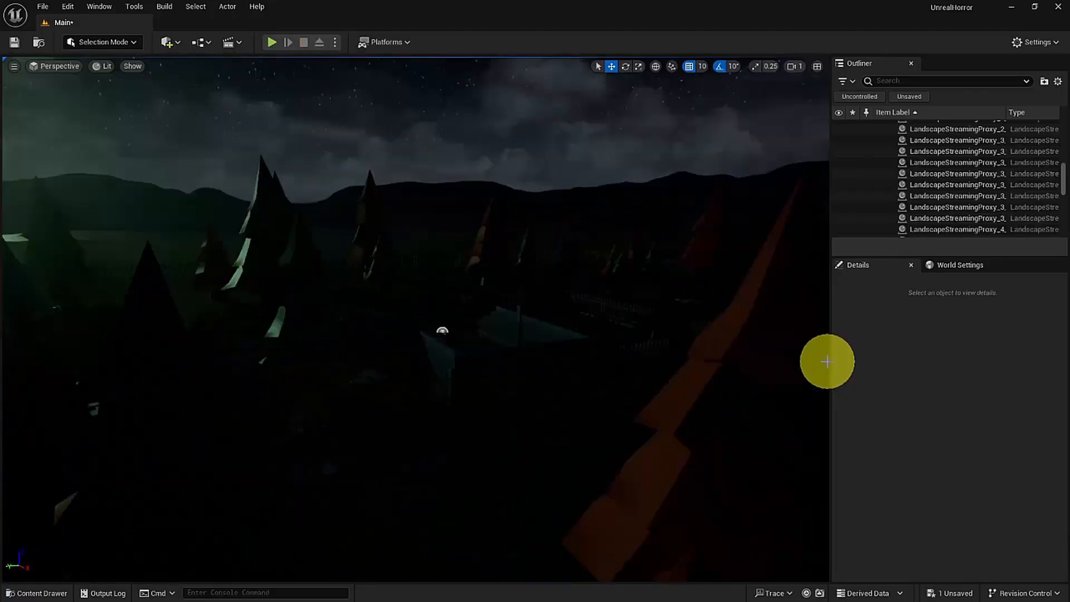
{"action": "right_click_drag", "start_coordinate": [554, 394], "coordinate": [625, 414]}
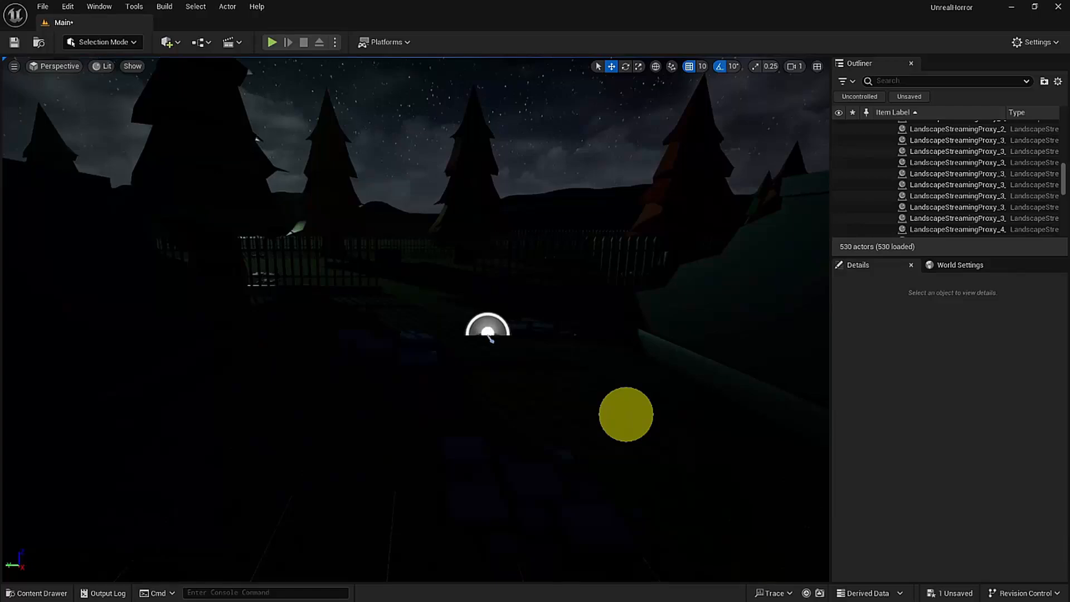